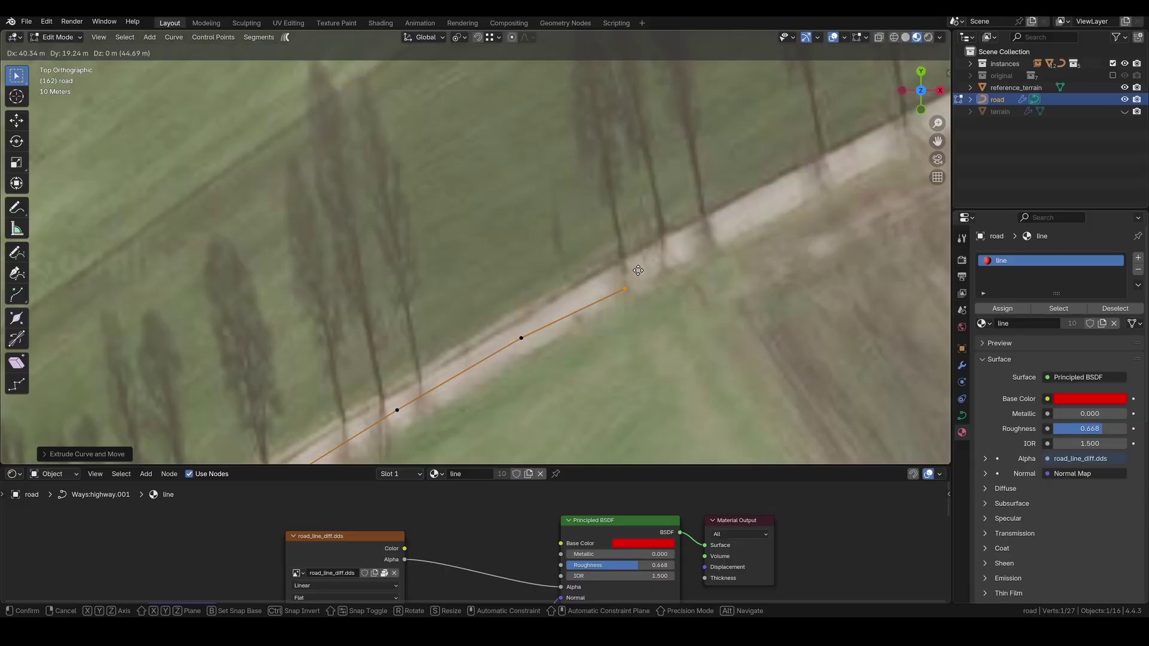
Extend the road curve point by point along the road in the aerial image by extruding its end point
{"action": "left_click", "coordinate": [637, 271]}
{"action": "key", "text": "e"}
{"action": "left_click", "coordinate": [764, 231]}
{"action": "key", "text": "e"}
{"action": "left_click", "coordinate": [595, 283]}
{"action": "key", "text": "e"}
{"action": "left_click", "coordinate": [649, 223]}
{"action": "key", "text": "e"}
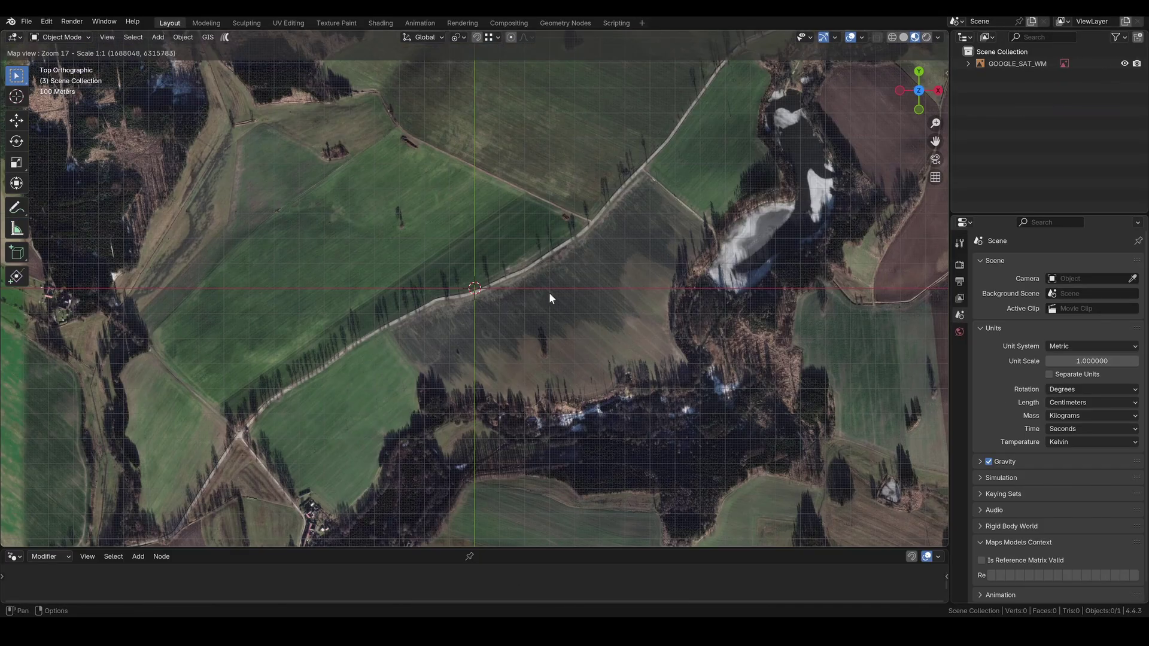
Reposition the Google satellite basemap over the fields and country road and export that area as a textured plane
{"action": "left_click_drag", "start_coordinate": [559, 305], "coordinate": [638, 357]}
{"action": "key", "text": "e"}
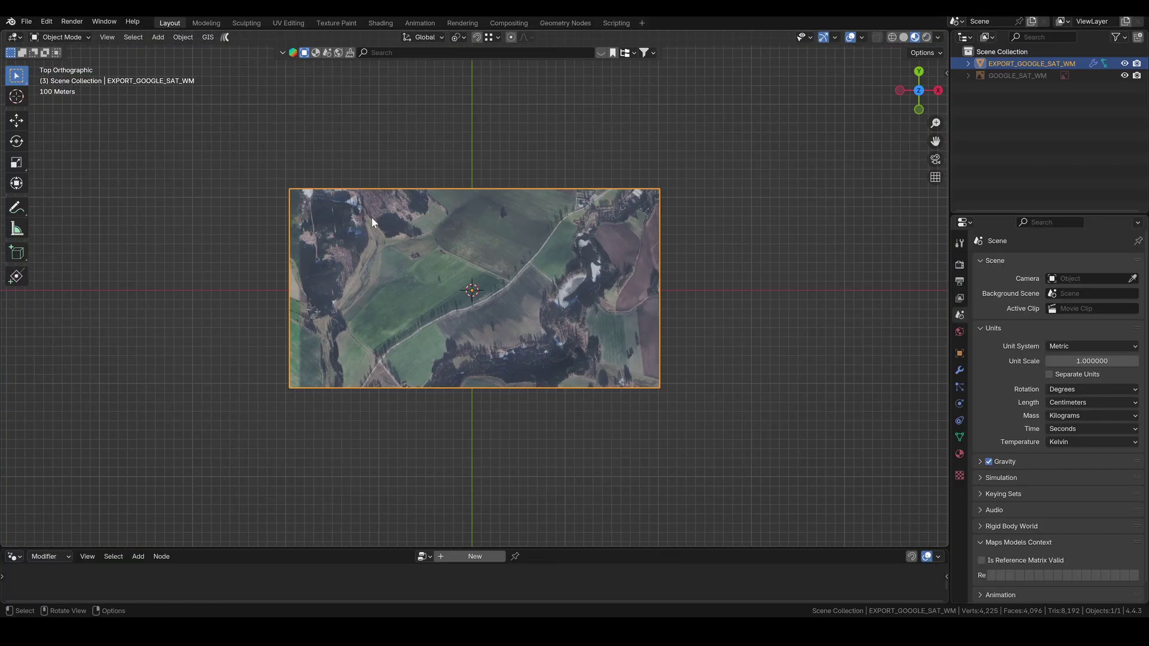
{"action": "middle_click_drag", "start_coordinate": [368, 217], "coordinate": [445, 300]}
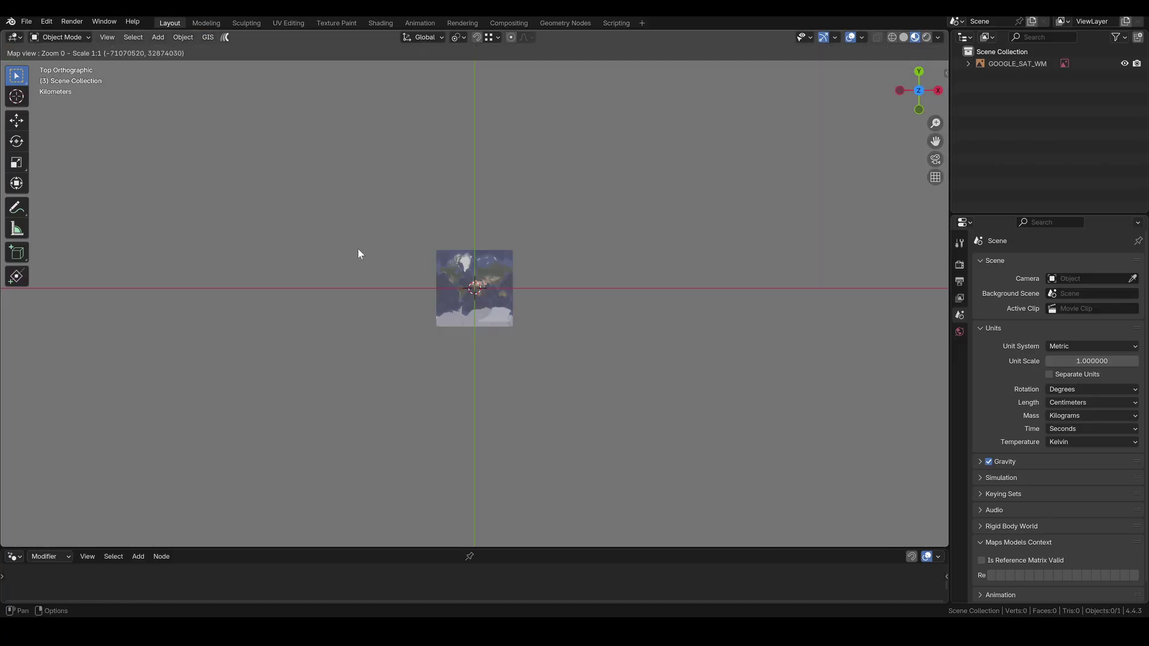
Go to zirovnice on the basemap at zoom level 15
{"action": "key", "text": "g"}
{"action": "left_click", "coordinate": [449, 305]}
{"action": "type", "text": "zirovnice"}
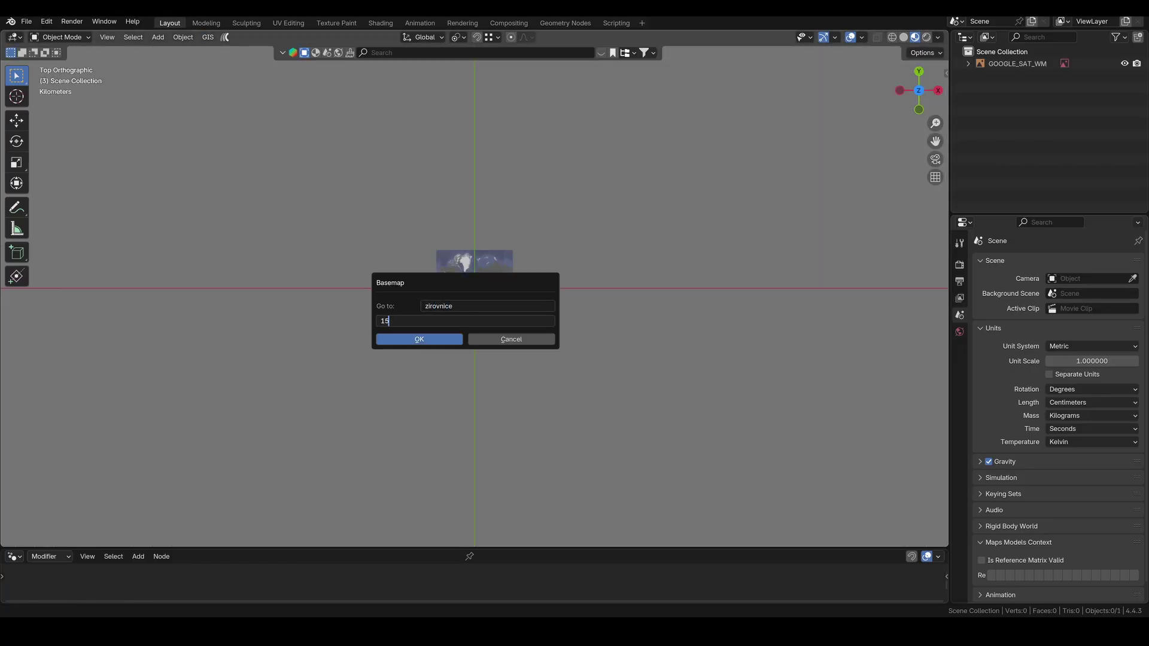
{"action": "left_click", "coordinate": [431, 341]}
Frame the country road between the fields on the map and export the visible satellite area as a plane
{"action": "middle_click_drag", "start_coordinate": [273, 406], "coordinate": [439, 304]}
{"action": "scroll", "coordinate": [548, 289], "scroll_direction": "up", "scroll_amount": 2}
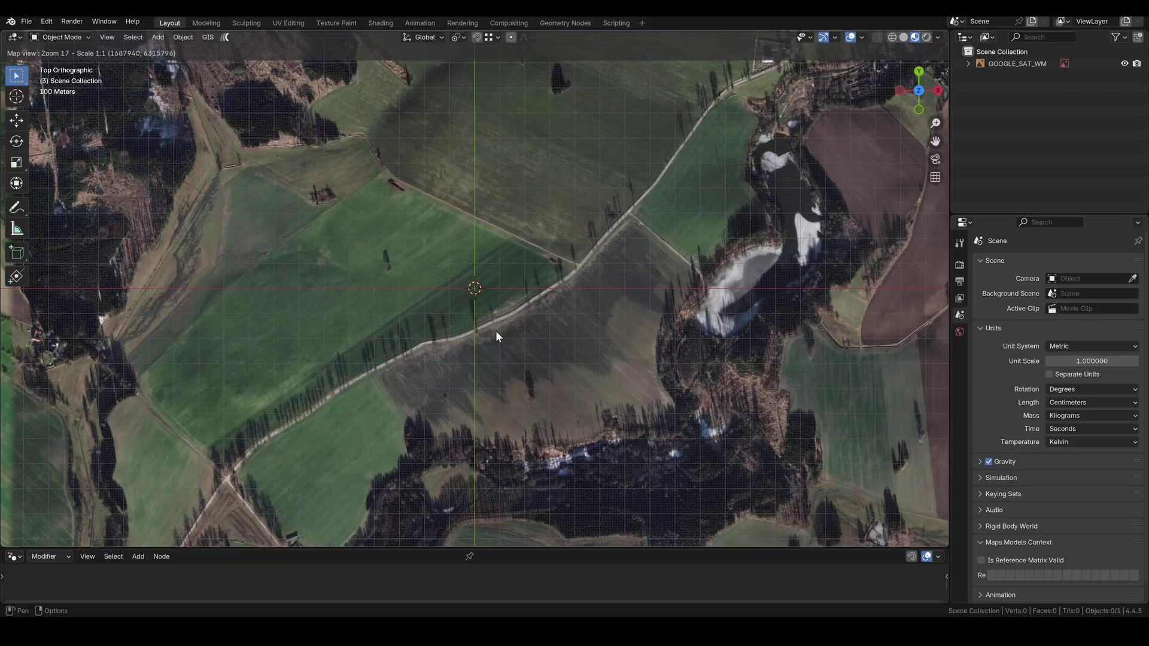
{"action": "key", "text": "e"}
Get SRTM elevation for the exported satellite plane from the Marine-geo.org GMRT server
{"action": "left_click", "coordinate": [207, 37]}
{"action": "mouse_move", "coordinate": [233, 66]}
{"action": "left_click", "coordinate": [323, 77]}
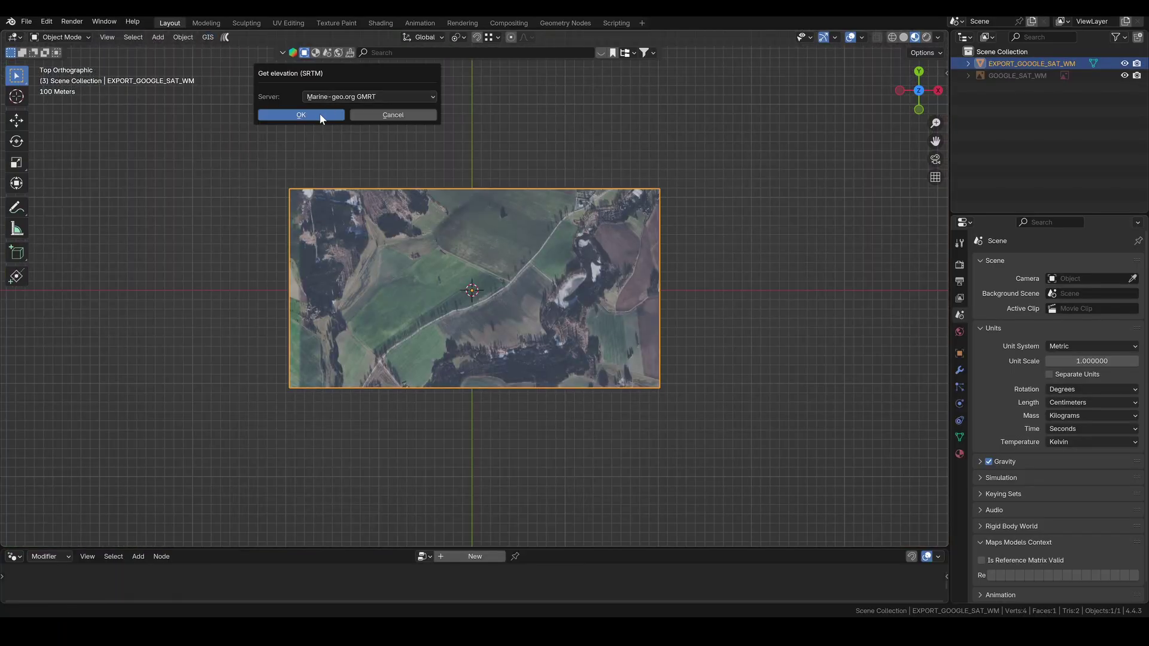
{"action": "left_click", "coordinate": [322, 115]}
{"action": "middle_click_drag", "start_coordinate": [371, 217], "coordinate": [448, 297]}
Import the OSM highway ways for the terrain area from the web geodata
{"action": "left_click", "coordinate": [208, 37]}
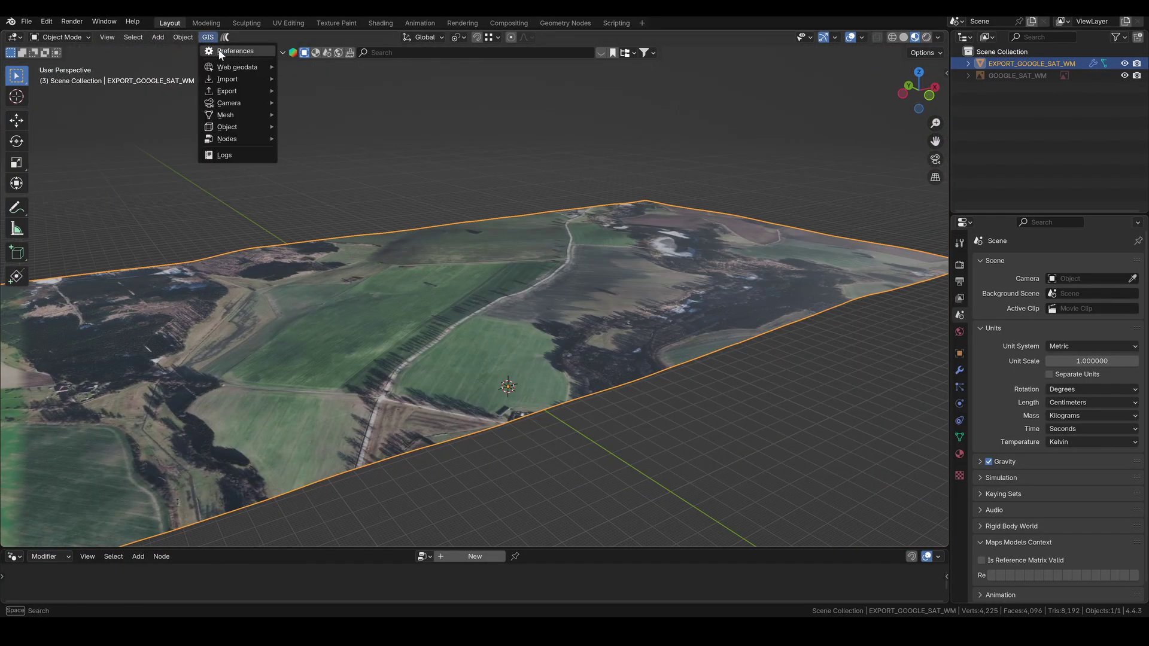
{"action": "mouse_move", "coordinate": [237, 67]}
{"action": "left_click", "coordinate": [313, 80]}
{"action": "left_click", "coordinate": [244, 187]}
{"action": "left_click", "coordinate": [283, 295]}
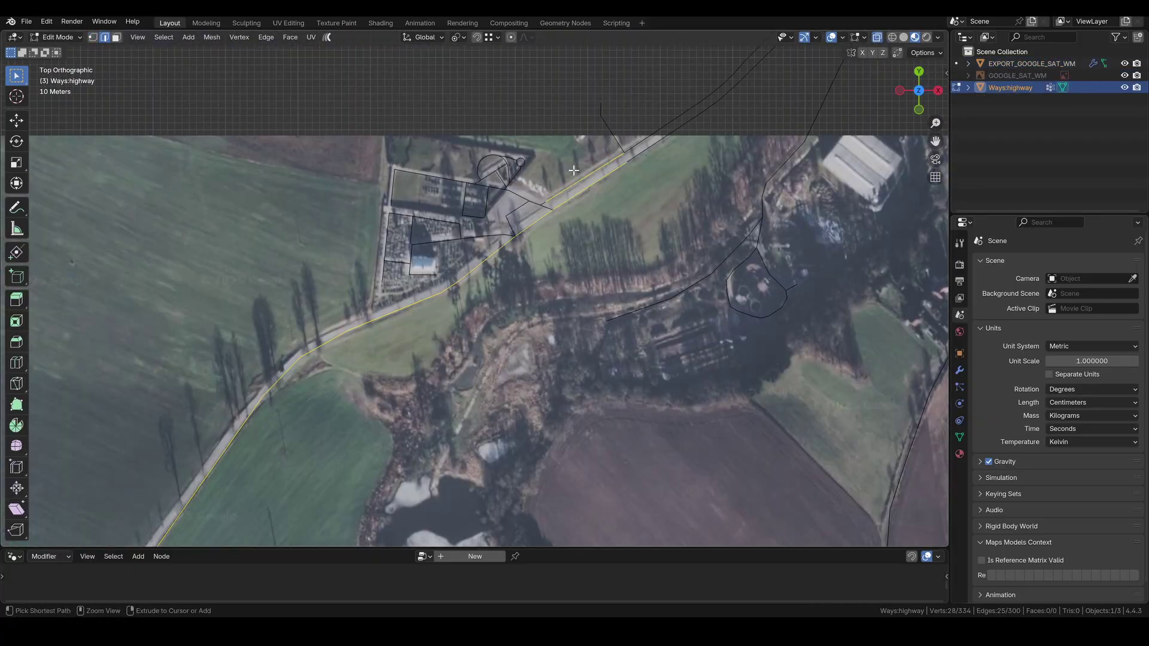
Isolate the selected main road path from the other highway ways and merge its vertices
{"action": "key", "text": "m"}
{"action": "left_click", "coordinate": [559, 239]}
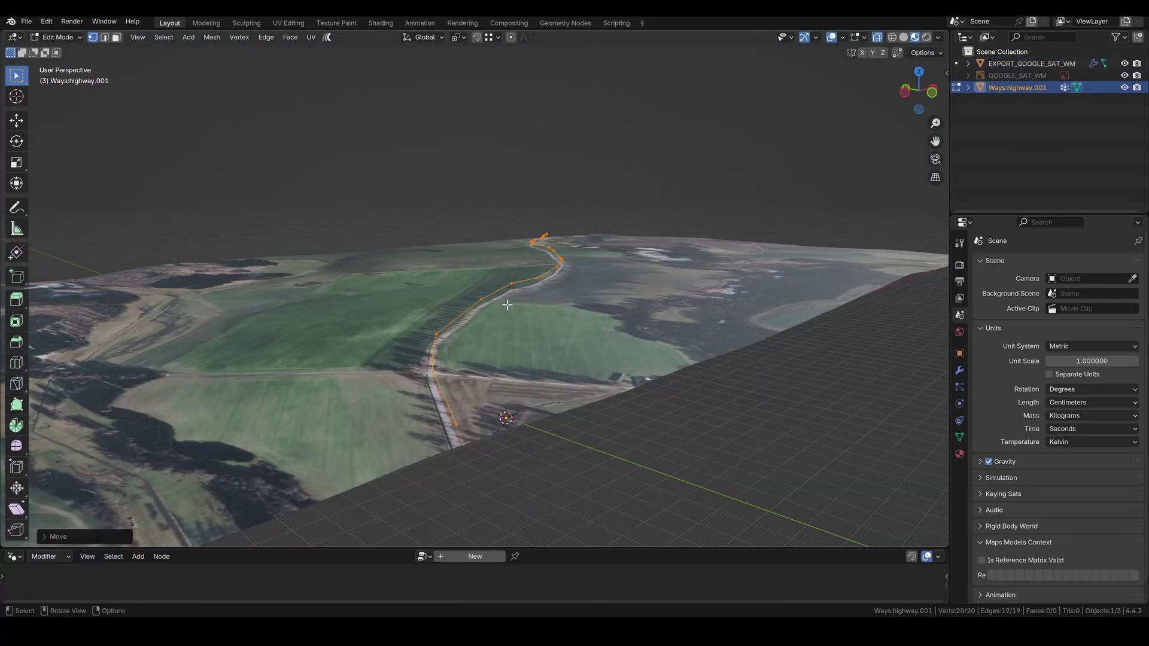
{"action": "scroll", "coordinate": [506, 322], "scroll_direction": "up", "scroll_amount": 2}
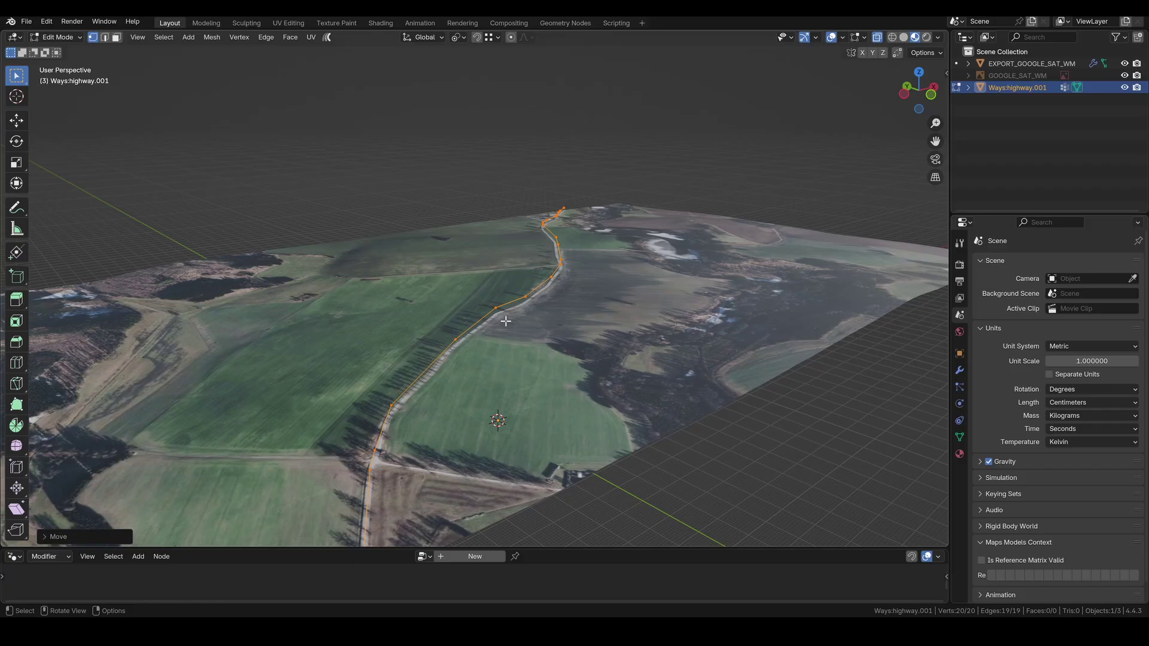
Leave mesh editing and convert the isolated highway path to a curve
{"action": "key", "text": "Tab"}
{"action": "right_click", "coordinate": [505, 313]}
{"action": "mouse_move", "coordinate": [508, 252]}
{"action": "left_click", "coordinate": [579, 266]}
Convert the exported satellite terrain to a mesh so its elevation modifiers are applied
{"action": "left_click", "coordinate": [599, 293]}
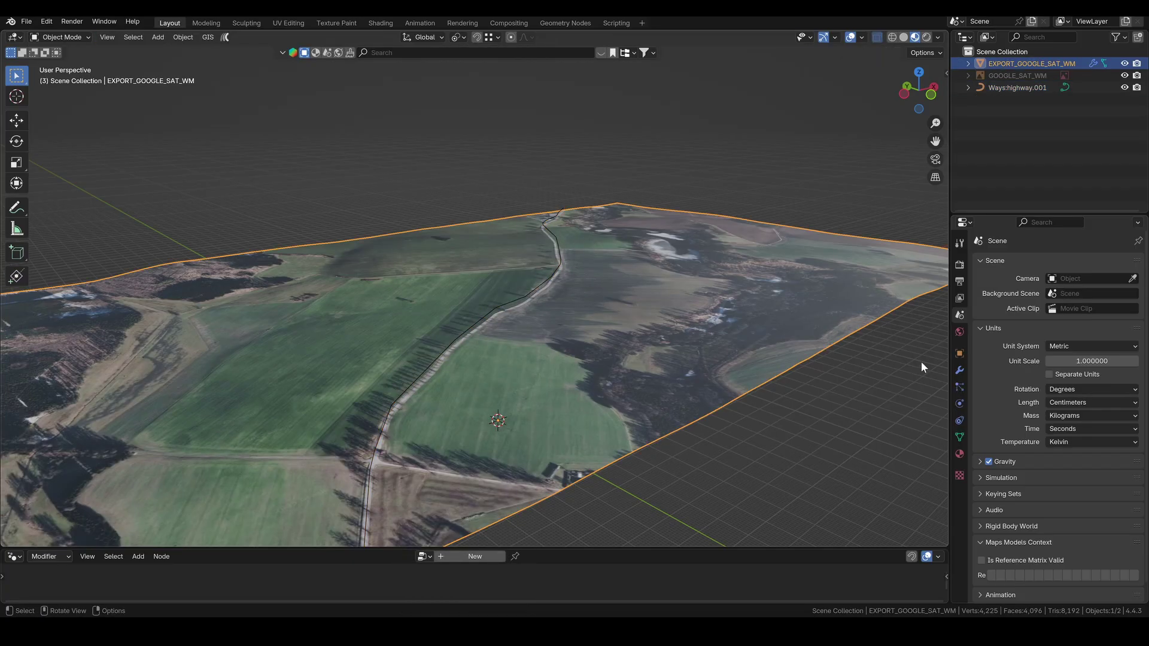
{"action": "left_click", "coordinate": [959, 370]}
{"action": "right_click", "coordinate": [574, 254]}
{"action": "mouse_move", "coordinate": [580, 254]}
{"action": "left_click", "coordinate": [680, 254]}
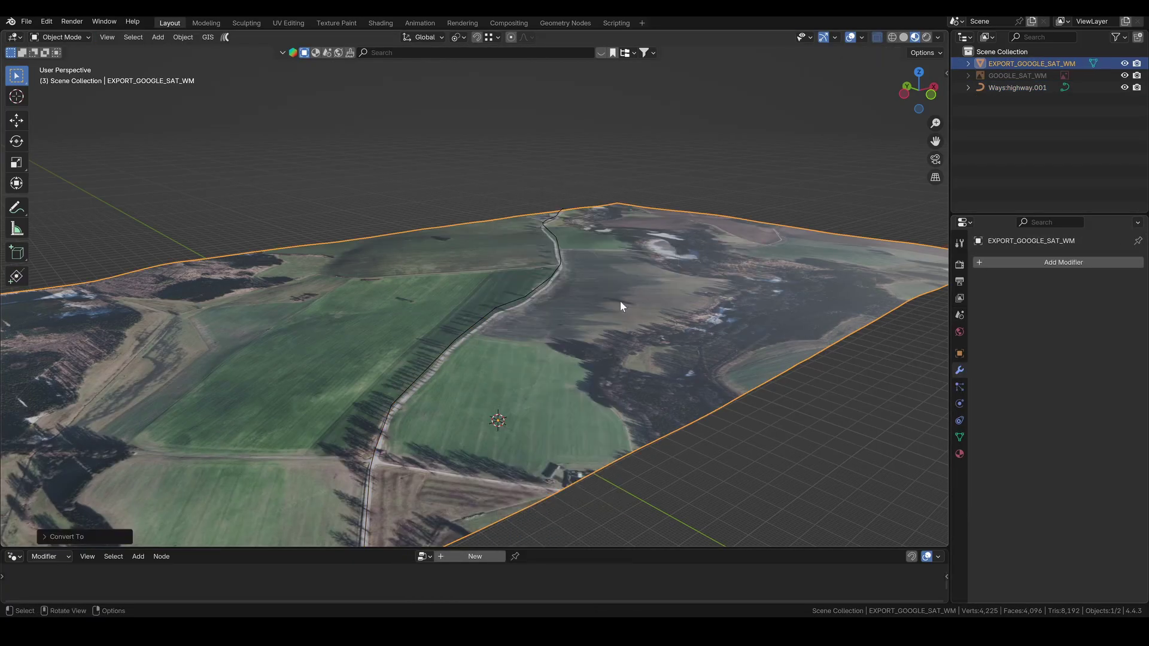
Rename the satellite terrain to reference_terrain and the highway curve to road
{"action": "key", "text": "F2"}
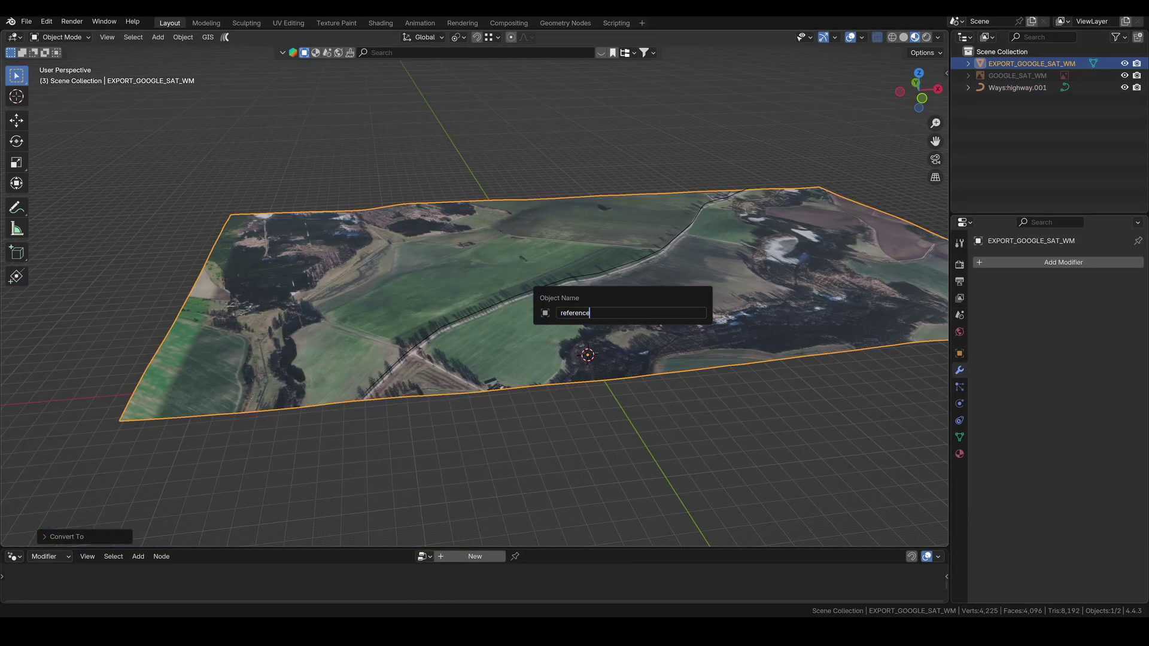
{"action": "type", "text": "reference_terrain"}
{"action": "key", "text": "Return"}
{"action": "left_click", "coordinate": [637, 257]}
{"action": "key", "text": "F2"}
{"action": "type", "text": "road"}
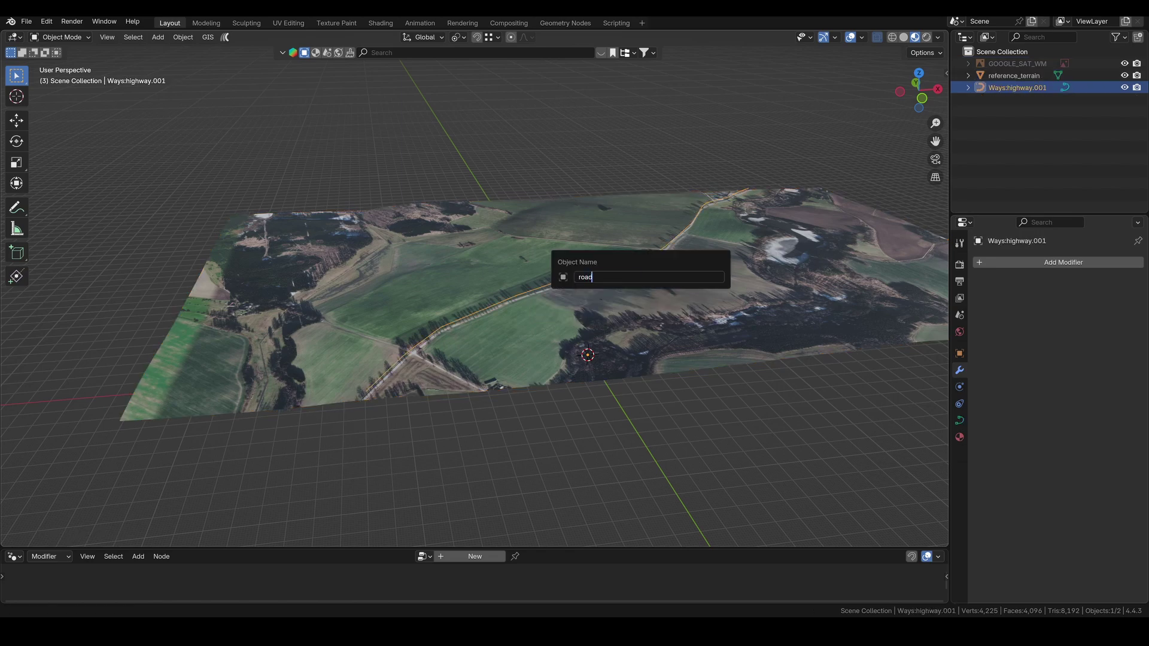
{"action": "key", "text": "Return"}
Copy the reference_terrain and road objects and paste them into the ACTT_step_by_step Blender file
{"action": "left_click", "coordinate": [640, 275], "text": "shift"}
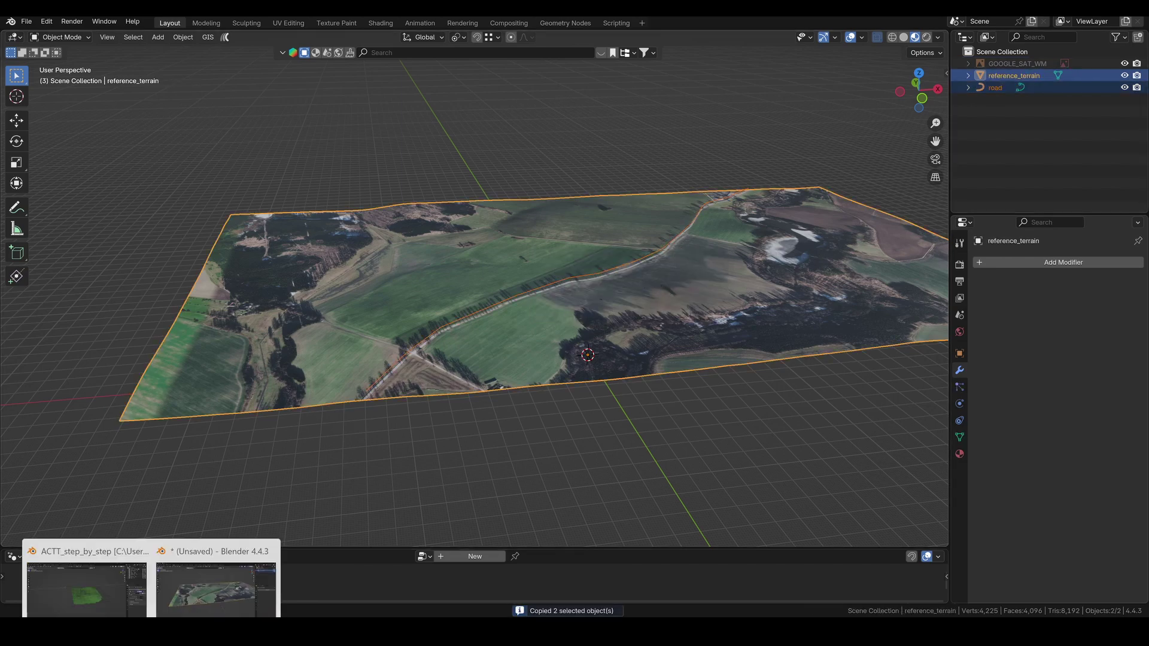
{"action": "left_click", "coordinate": [97, 568]}
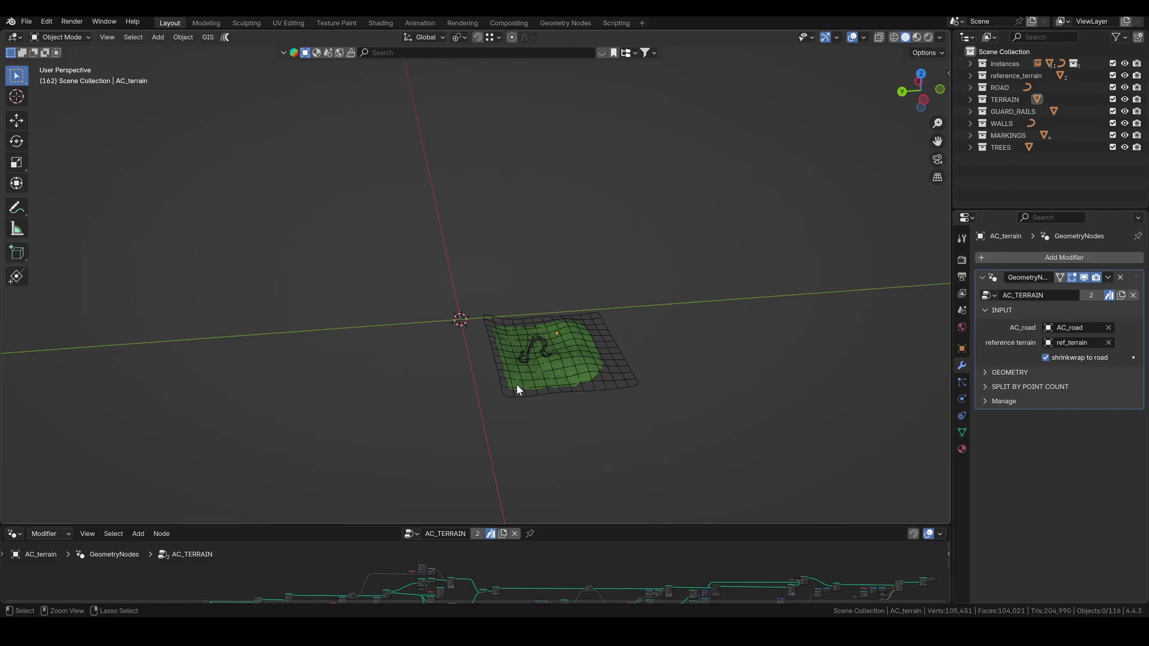
{"action": "key", "text": "ctrl+v"}
Lower the pasted reference_terrain and road together by about 478 m along the Z axis, near the template track
{"action": "middle_click_drag", "start_coordinate": [479, 342], "coordinate": [598, 311]}
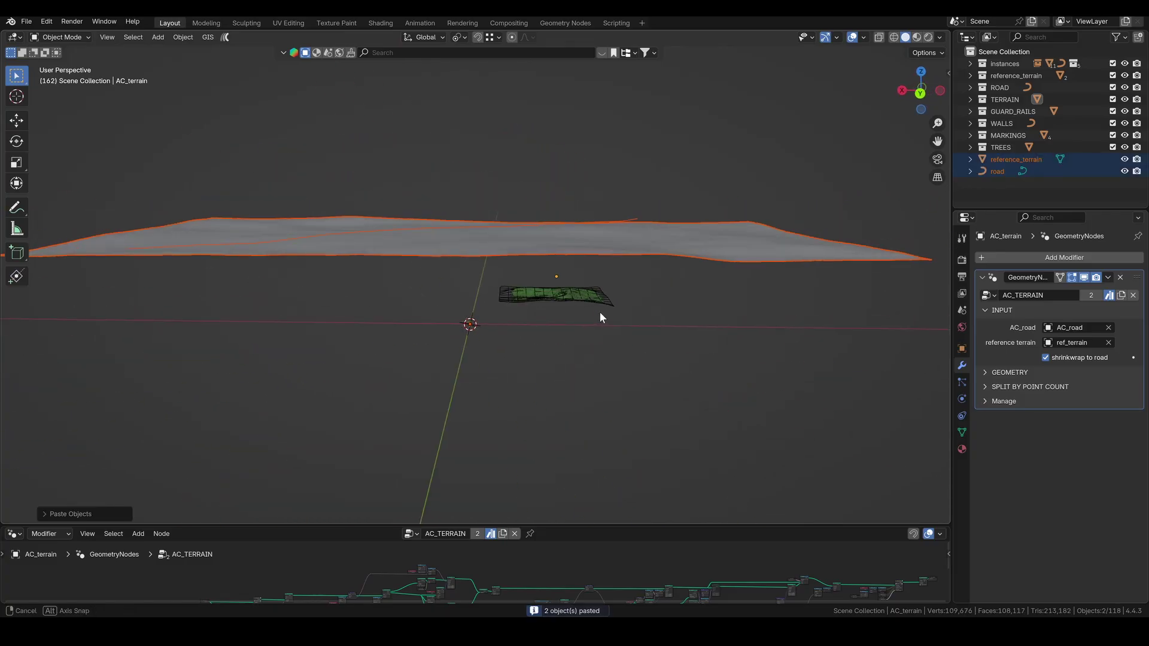
{"action": "left_click", "coordinate": [518, 231]}
{"action": "left_click", "coordinate": [523, 226], "text": "shift"}
{"action": "key", "text": "g"}
{"action": "key", "text": "z"}
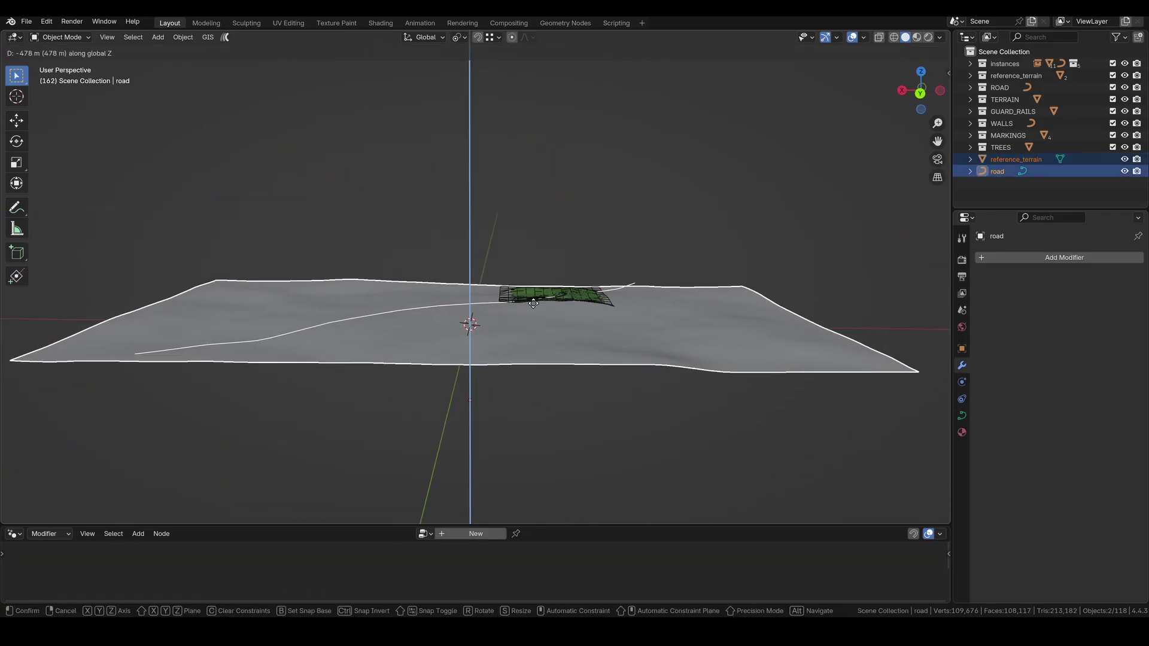
{"action": "left_click", "coordinate": [537, 303]}
{"action": "middle_click_drag", "start_coordinate": [537, 303], "coordinate": [460, 331]}
{"action": "scroll", "coordinate": [626, 344], "scroll_direction": "up", "scroll_amount": 1}
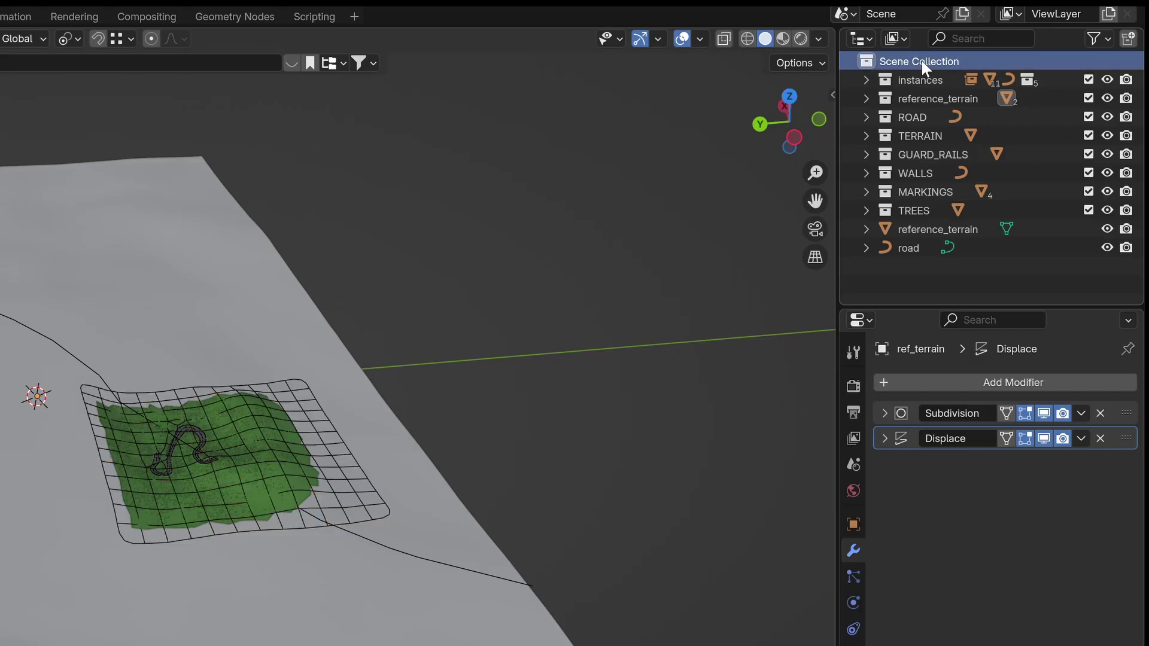
Create a new collection under the Scene Collection and name it original
{"action": "right_click", "coordinate": [921, 61]}
{"action": "left_click", "coordinate": [922, 61]}
{"action": "double_click", "coordinate": [921, 228]}
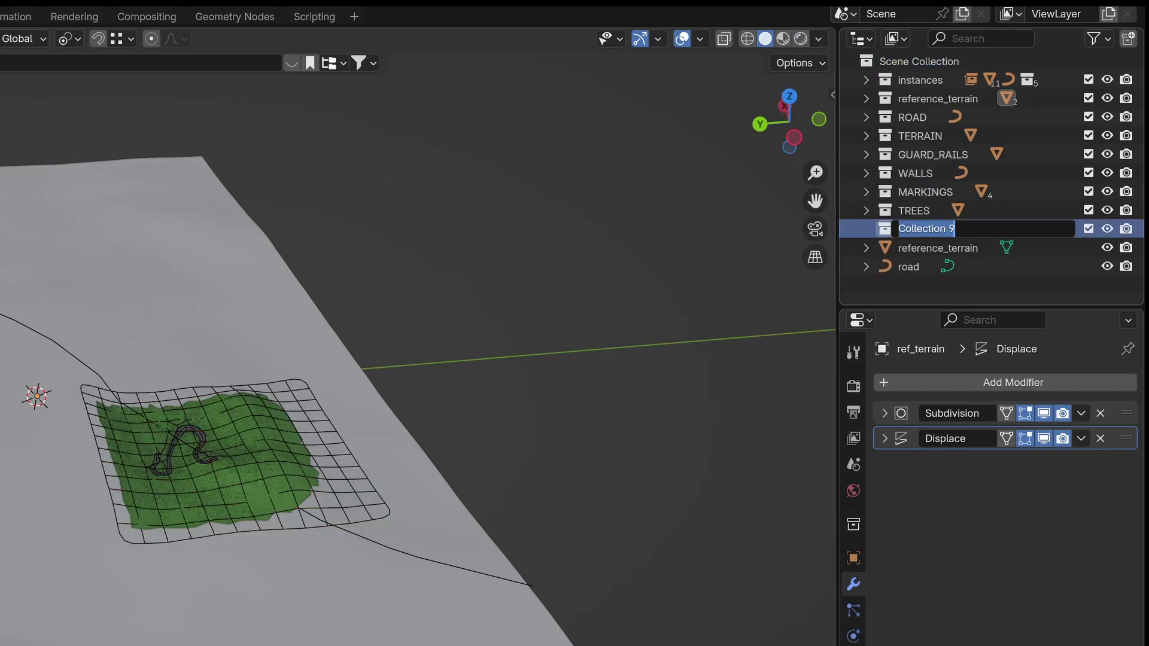
Move the collections from reference_terrain through TREES into the original collection
{"action": "left_click", "coordinate": [920, 211]}
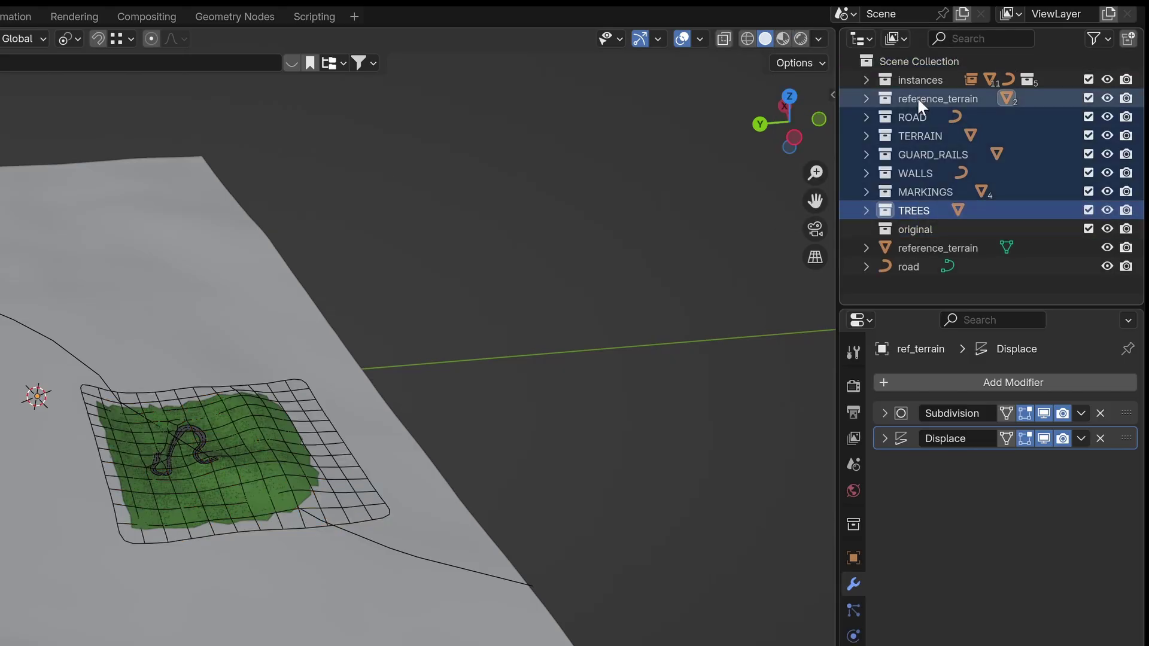
{"action": "left_click_drag", "start_coordinate": [917, 98], "coordinate": [914, 227]}
{"action": "left_click", "coordinate": [865, 96]}
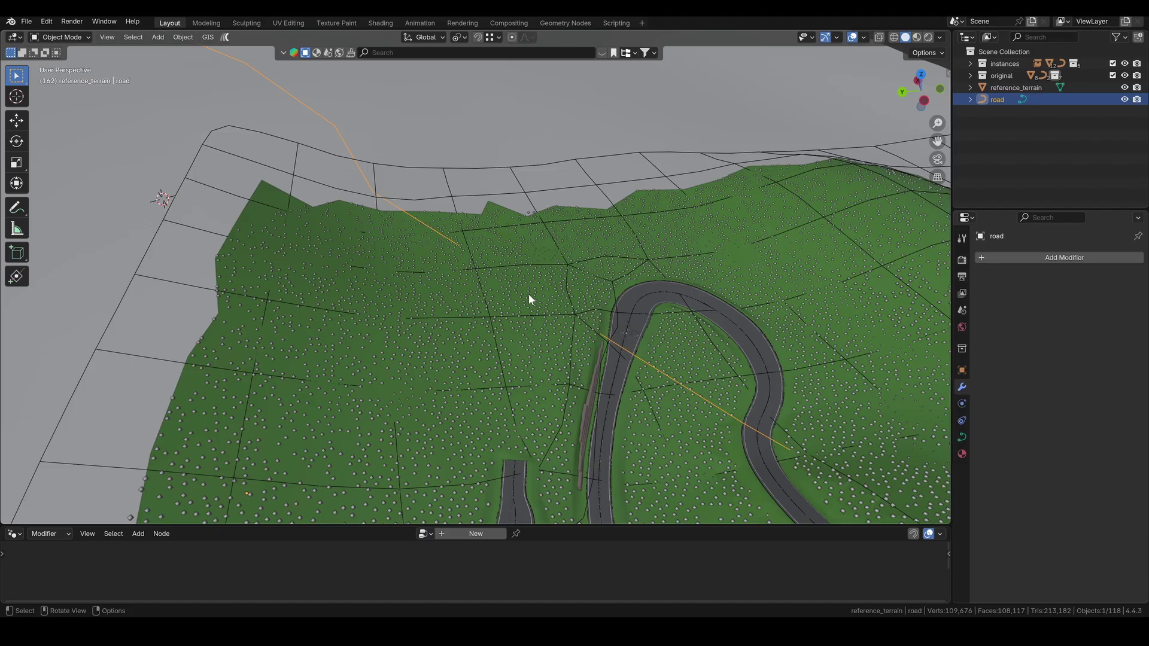
Copy the modifiers of the template AC_road onto the new road curve
{"action": "left_click", "coordinate": [636, 324]}
{"action": "key", "text": "ctrl+l"}
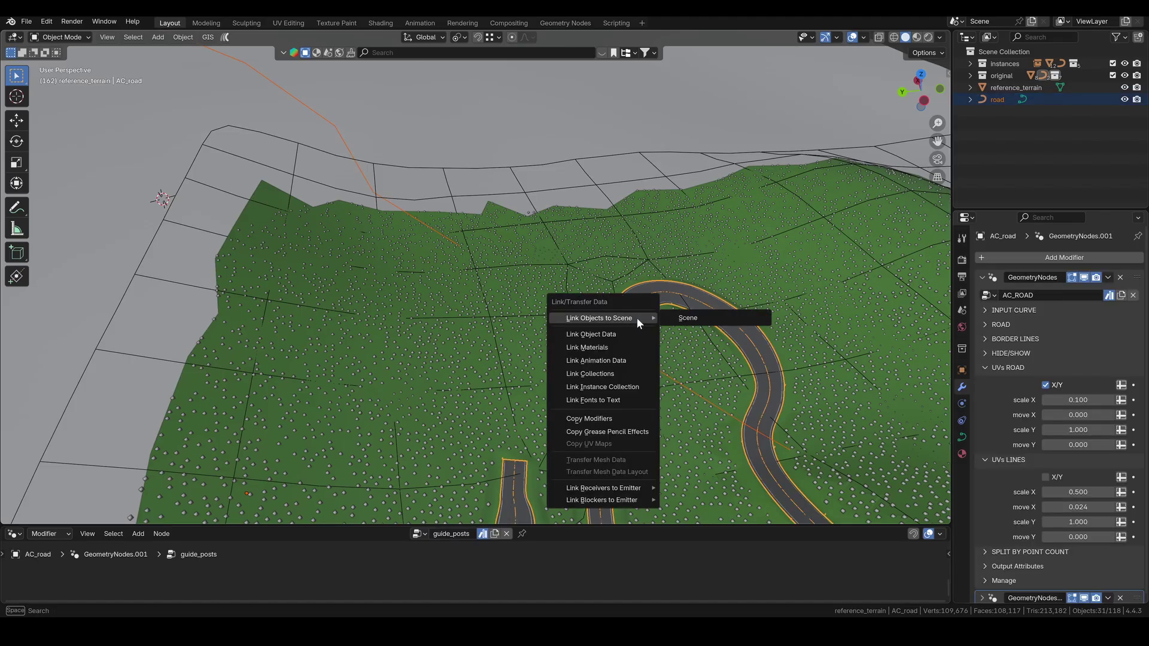
{"action": "left_click", "coordinate": [571, 419]}
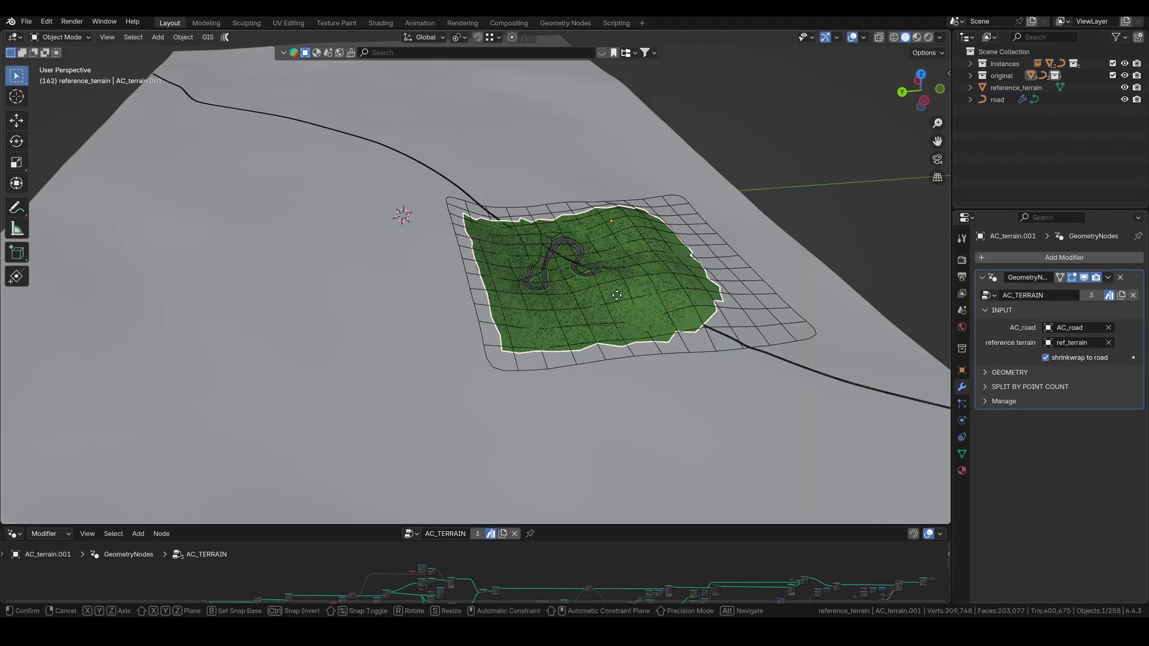
Move the duplicated template terrain AC_terrain.001 to the Scene Collection and rename it terrain
{"action": "key", "text": "m"}
{"action": "left_click", "coordinate": [568, 310]}
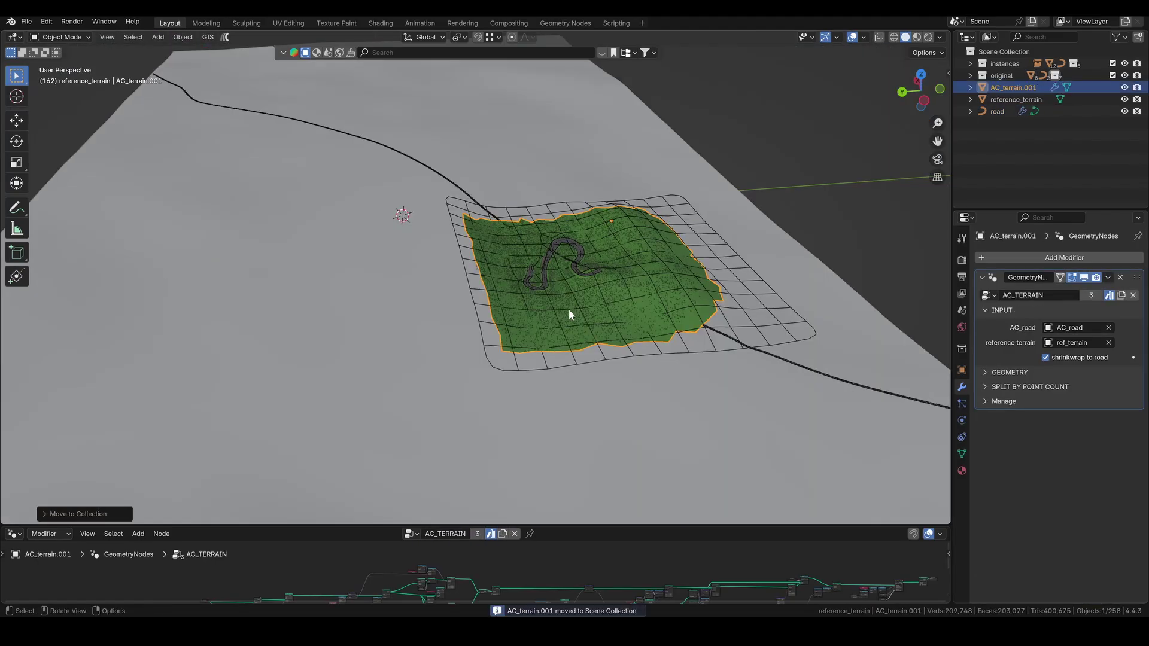
{"action": "double_click", "coordinate": [1003, 87]}
{"action": "type", "text": "terrain"}
{"action": "key", "text": "Return"}
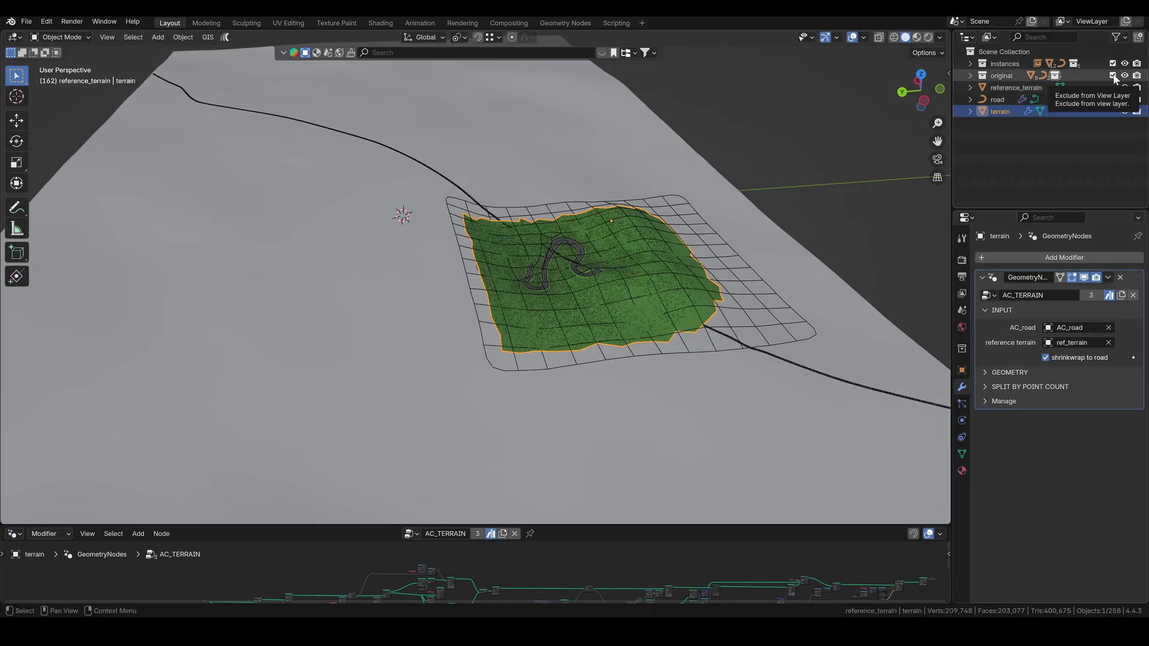
Exclude the original collection from the view layer and clear the terrain modifier's object inputs
{"action": "left_click", "coordinate": [1112, 75]}
{"action": "left_click", "coordinate": [1108, 328]}
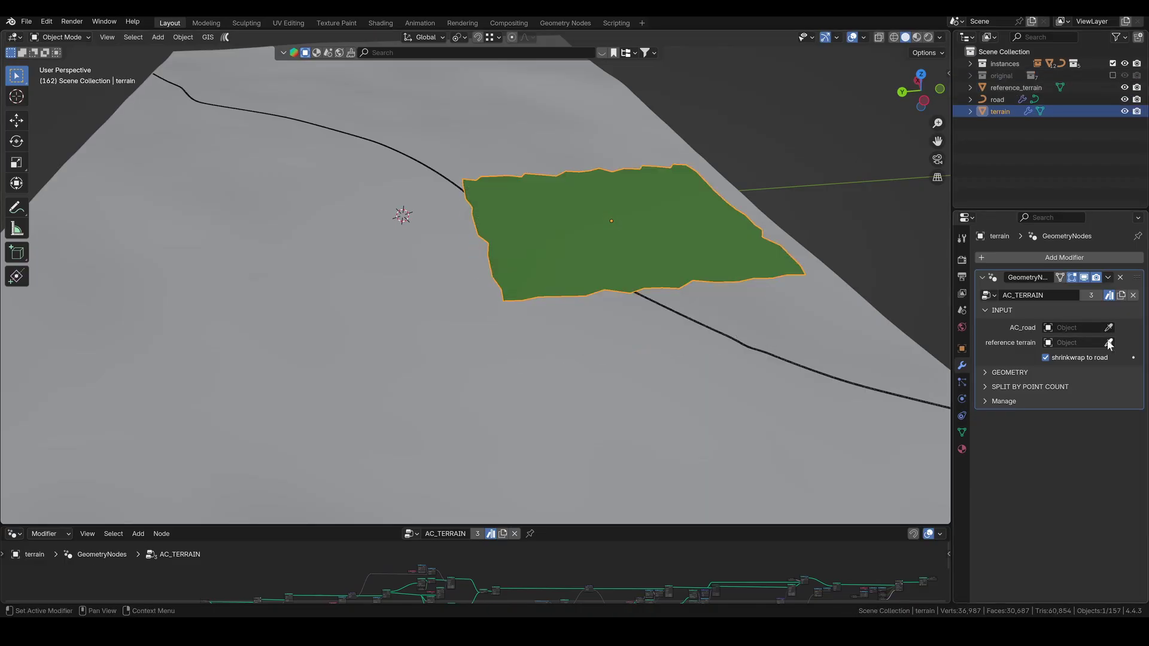
Replace the road modifier's reference terrain with the reference_terrain object
{"action": "left_click", "coordinate": [762, 353]}
{"action": "left_click_drag", "start_coordinate": [984, 326], "coordinate": [984, 383]}
{"action": "left_click", "coordinate": [982, 309]}
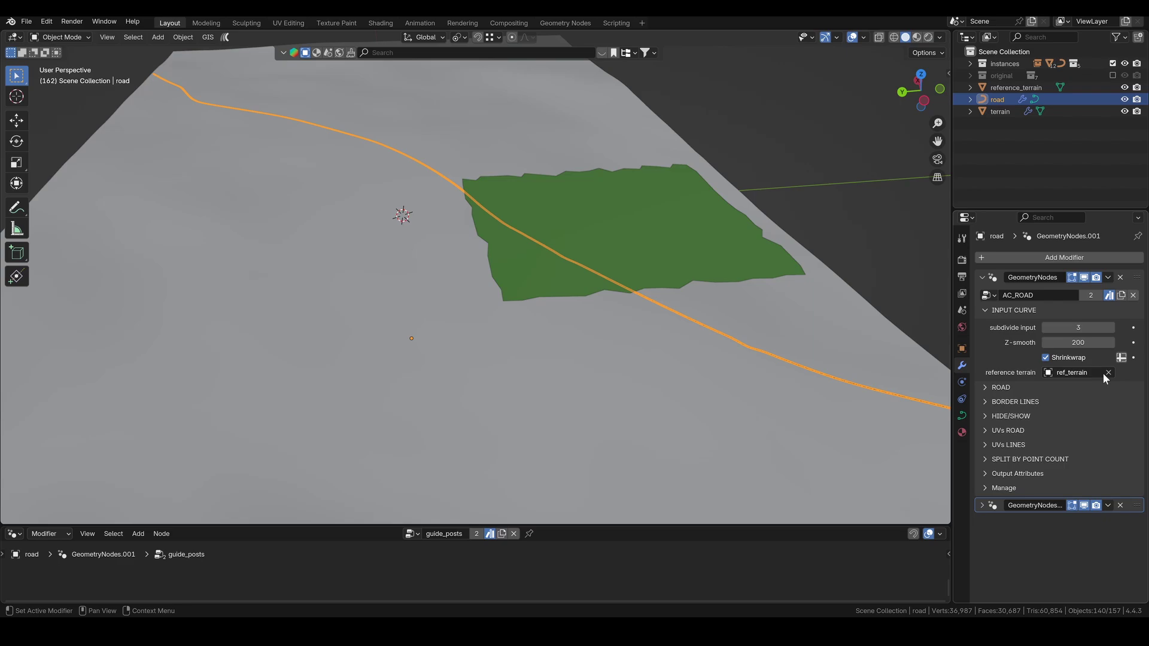
{"action": "left_click", "coordinate": [1108, 373]}
{"action": "left_click", "coordinate": [1108, 373]}
{"action": "left_click", "coordinate": [815, 326]}
Set the terrain modifier's AC_road input to road and its reference terrain input to reference_terrain
{"action": "left_click", "coordinate": [816, 327]}
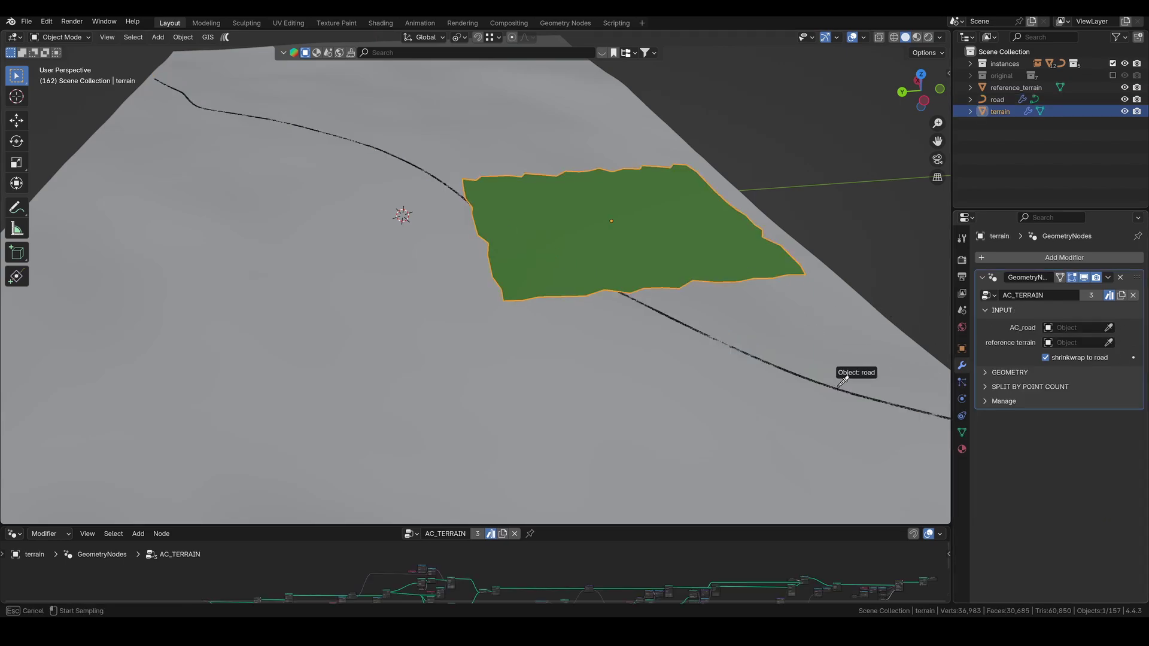
{"action": "left_click", "coordinate": [838, 387]}
{"action": "left_click", "coordinate": [1108, 343]}
{"action": "left_click", "coordinate": [819, 323]}
{"action": "middle_click_drag", "start_coordinate": [819, 323], "coordinate": [793, 321]}
{"action": "scroll", "coordinate": [792, 321], "scroll_direction": "down", "scroll_amount": 1}
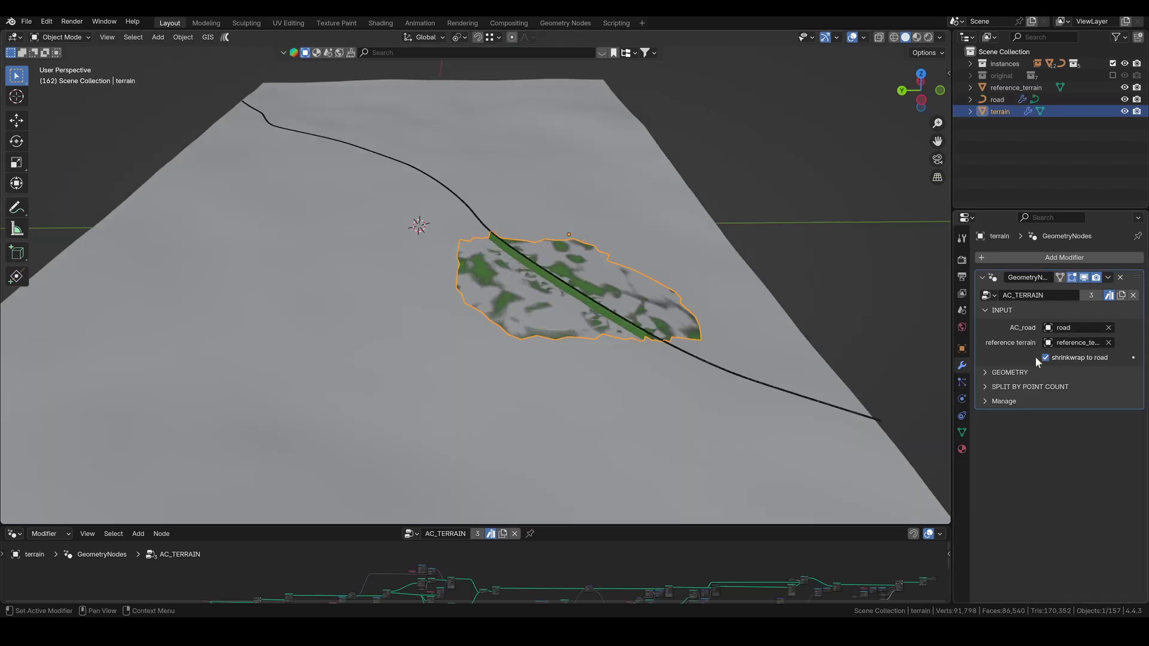
Hide the terrain object and select the road curve
{"action": "left_click", "coordinate": [981, 277]}
{"action": "key", "text": "h"}
{"action": "left_click", "coordinate": [1082, 99]}
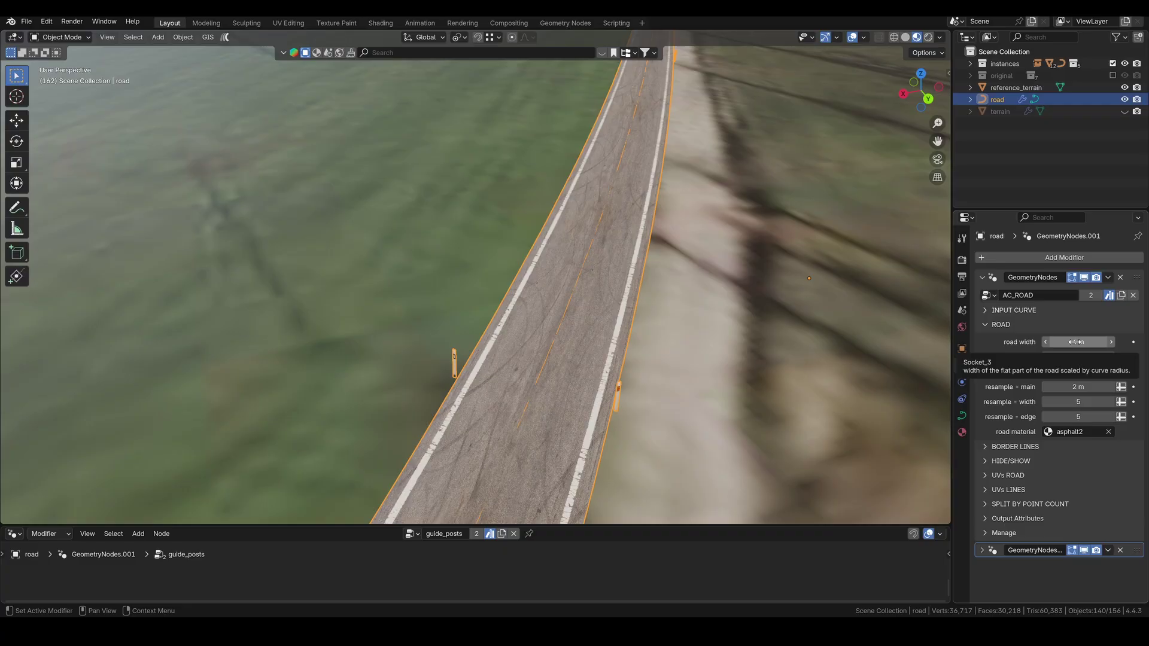
Set the road width to 6 m and the edge width to 0.2 m in the AC_ROAD modifier
{"action": "left_click", "coordinate": [1075, 342]}
{"action": "key", "text": "Return"}
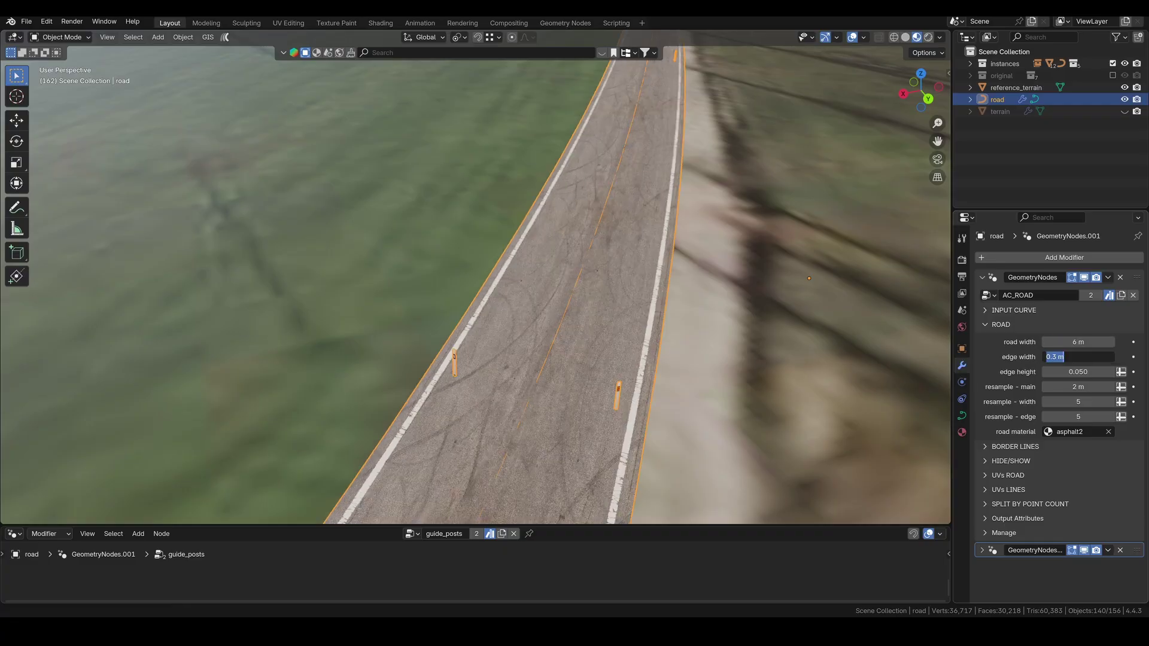
{"action": "key", "text": "Return"}
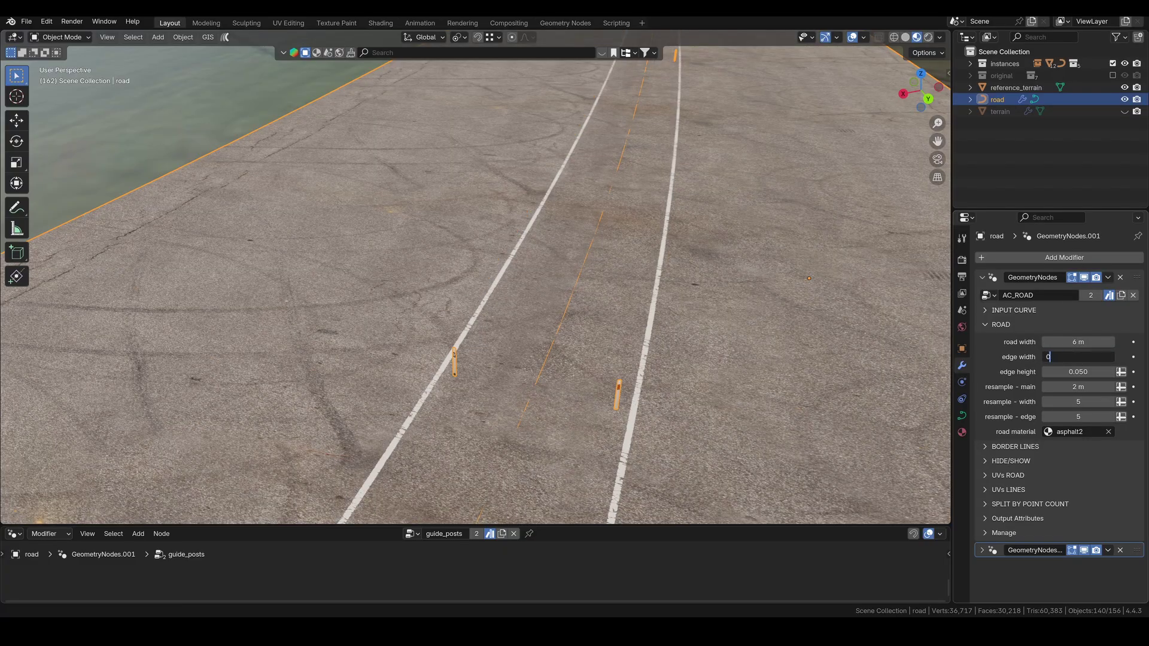
{"action": "key", "text": "Return"}
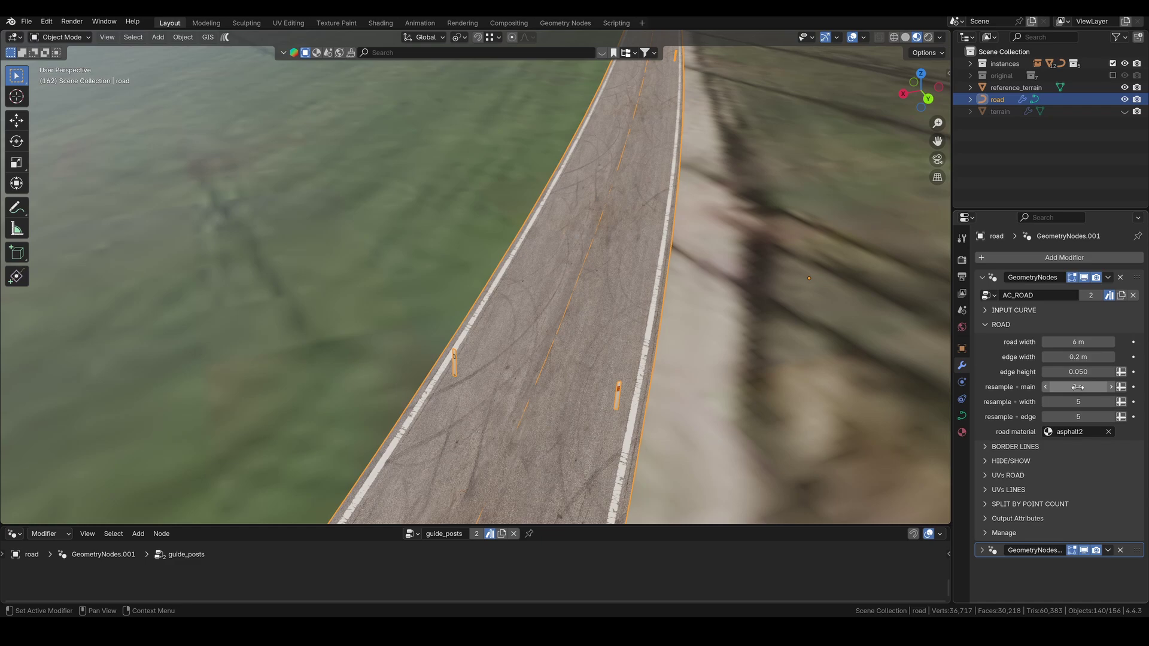
{"action": "left_click", "coordinate": [894, 37]}
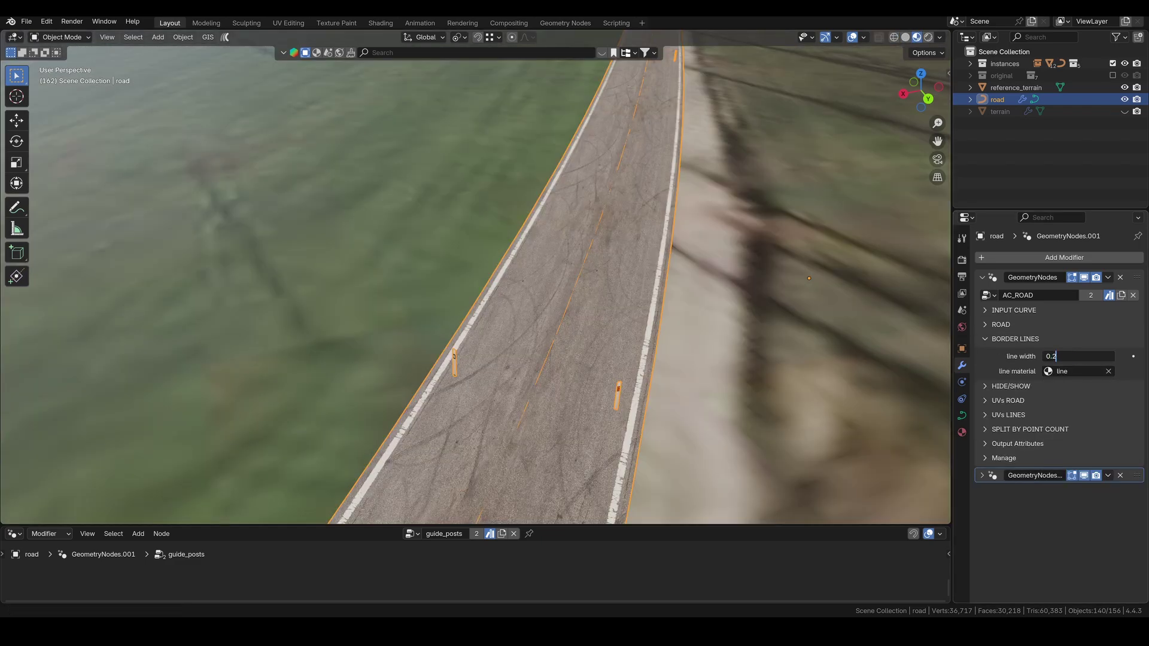
Set the border line width to 0.2 m and hide the road surface, main curve and side curves in the AC_ROAD modifier
{"action": "key", "text": "Return"}
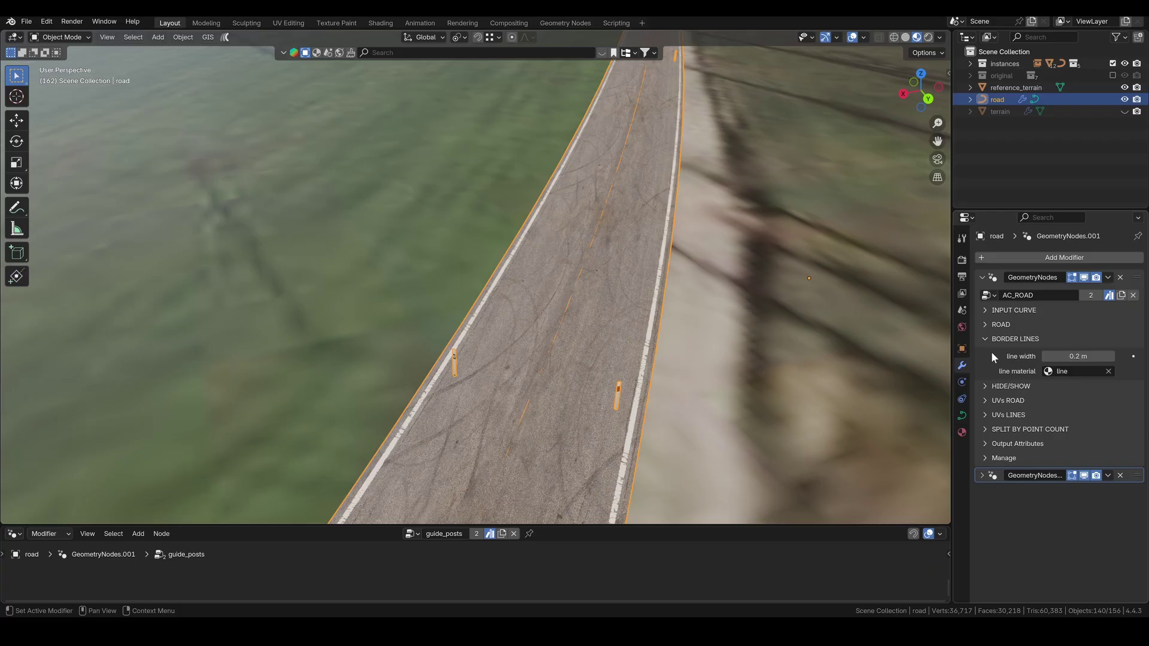
{"action": "left_click", "coordinate": [981, 339]}
{"action": "left_click", "coordinate": [981, 353]}
{"action": "left_click", "coordinate": [1045, 371]}
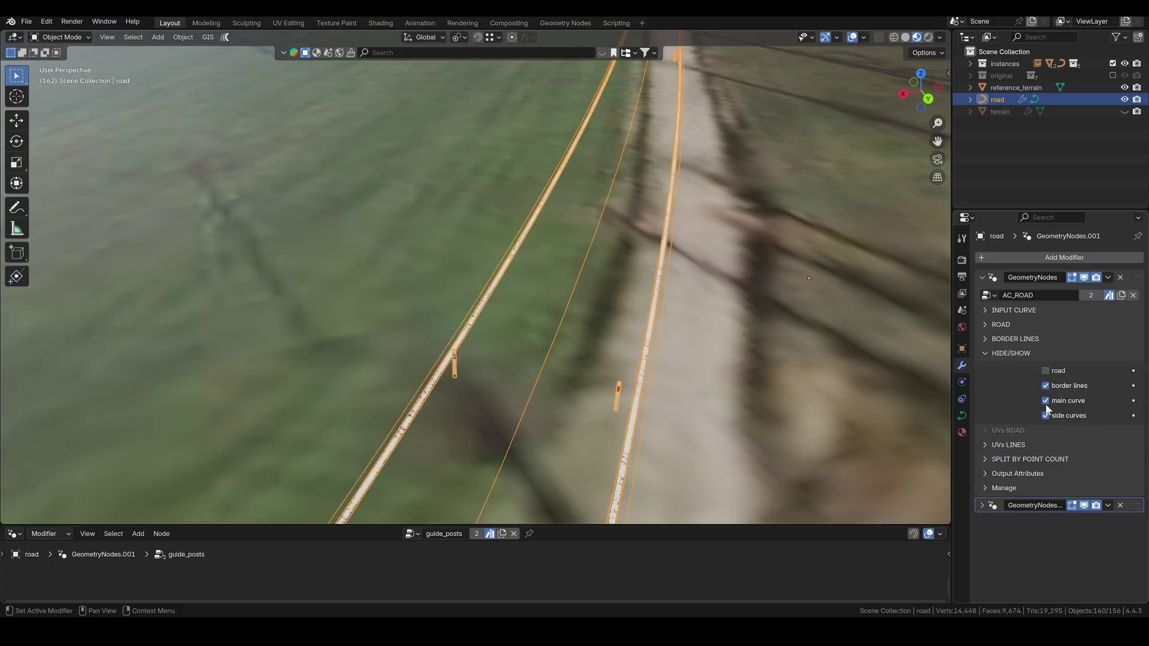
{"action": "left_click", "coordinate": [1046, 402]}
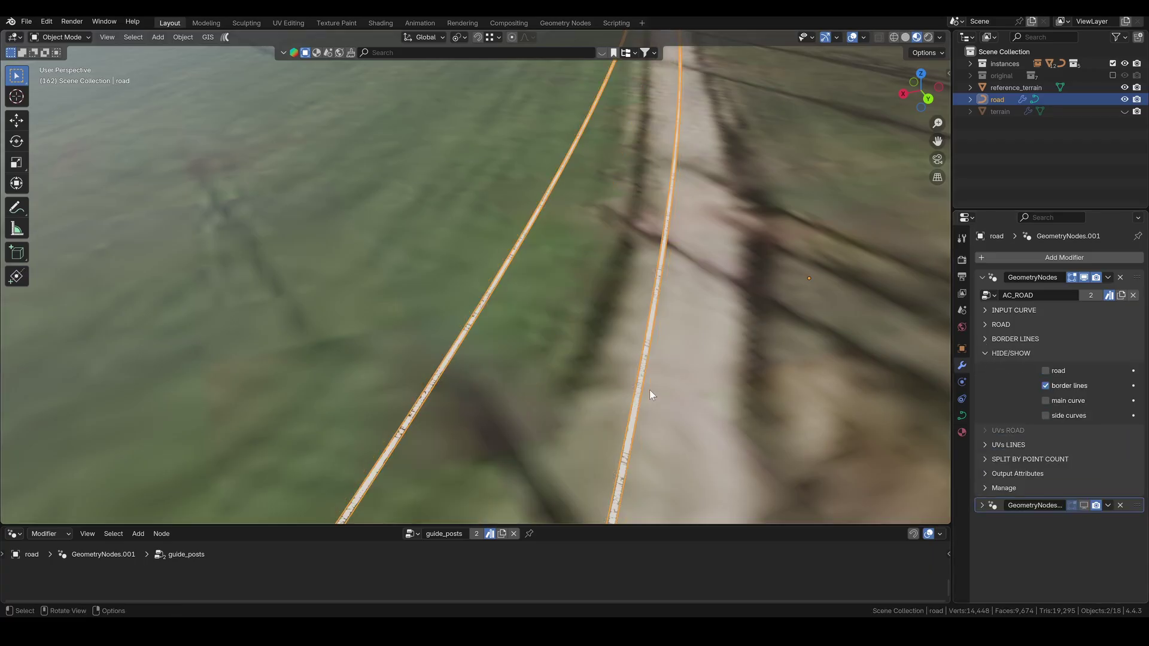
Delete the selected control points of the road curve, then extrude and position new starting points on the mapped road
{"action": "key", "text": "x"}
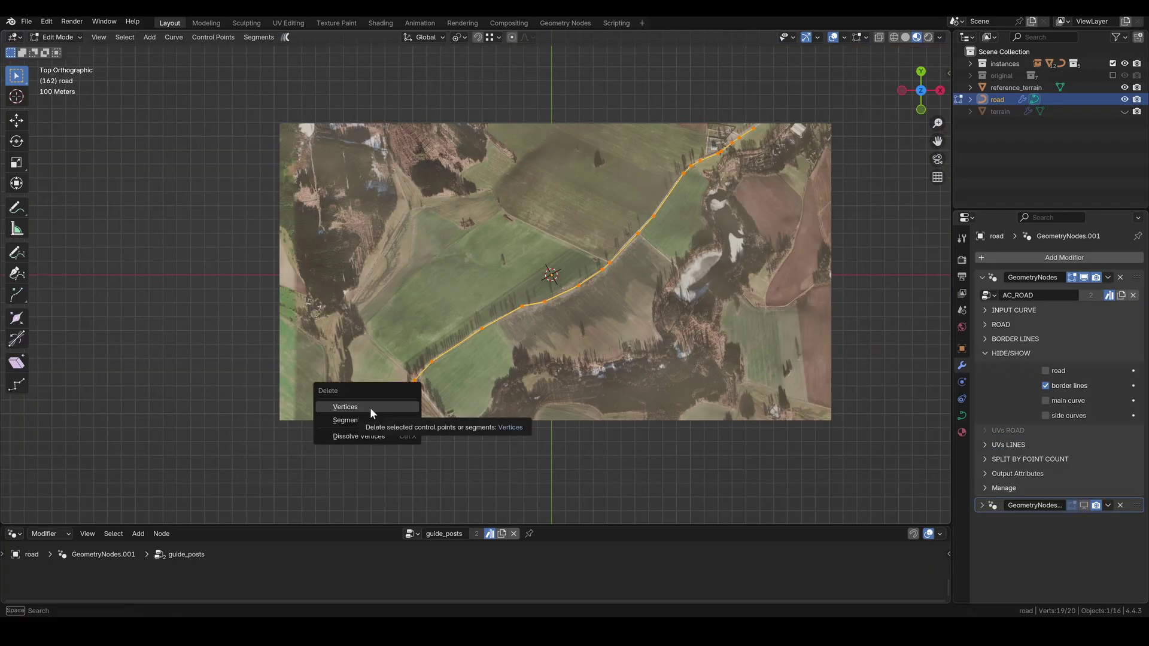
{"action": "left_click", "coordinate": [370, 409]}
{"action": "key", "text": "e"}
{"action": "left_click", "coordinate": [315, 500]}
{"action": "key", "text": "g"}
{"action": "left_click", "coordinate": [397, 458]}
{"action": "key", "text": "g"}
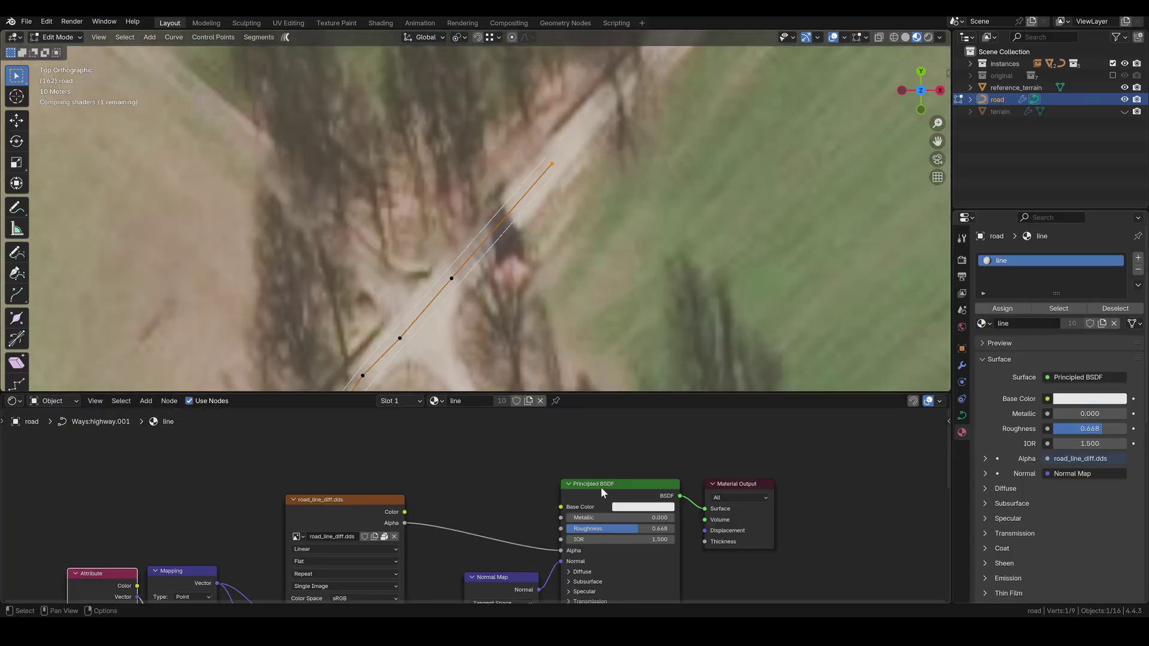
Set the line material's base color to red and enlarge the 3D viewport
{"action": "left_click", "coordinate": [631, 507]}
{"action": "left_click_drag", "start_coordinate": [662, 401], "coordinate": [656, 423]}
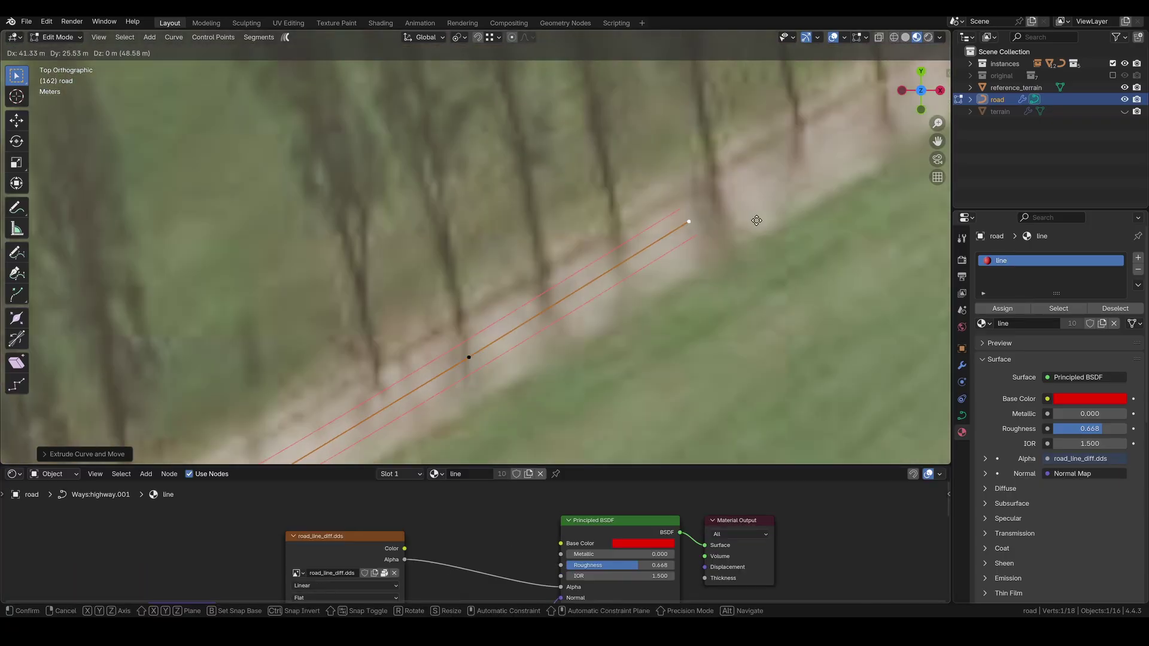
Trace the road on the satellite map by extruding curve points one after another along its centre, following every bend to the northeast
{"action": "left_click", "coordinate": [756, 220]}
{"action": "scroll", "coordinate": [756, 220], "scroll_direction": "down", "scroll_amount": 3}
{"action": "key", "text": "e"}
{"action": "left_click", "coordinate": [610, 310]}
{"action": "key", "text": "e"}
{"action": "left_click", "coordinate": [538, 322]}
{"action": "key", "text": "e"}
{"action": "left_click", "coordinate": [610, 300]}
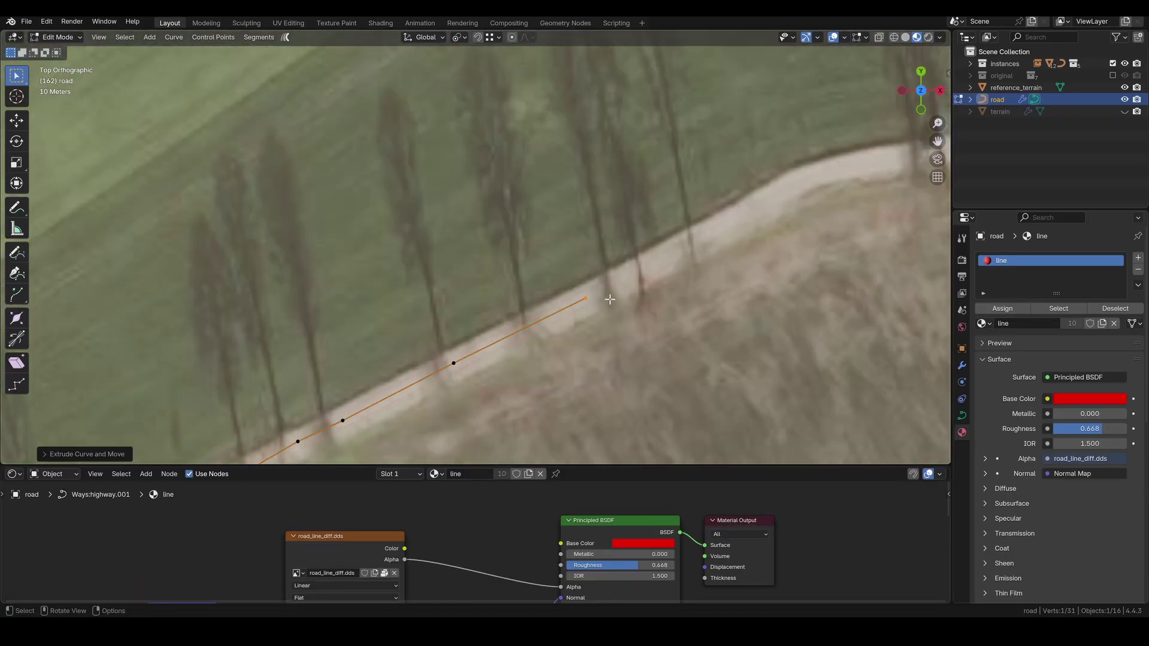
{"action": "key", "text": "e"}
{"action": "left_click", "coordinate": [674, 264]}
{"action": "middle_click_drag", "start_coordinate": [673, 264], "coordinate": [512, 324], "text": "shift"}
{"action": "left_click", "coordinate": [891, 222]}
{"action": "middle_click_drag", "start_coordinate": [892, 223], "coordinate": [551, 322], "text": "shift"}
{"action": "key", "text": "e"}
{"action": "left_click", "coordinate": [891, 225]}
{"action": "key", "text": "e"}
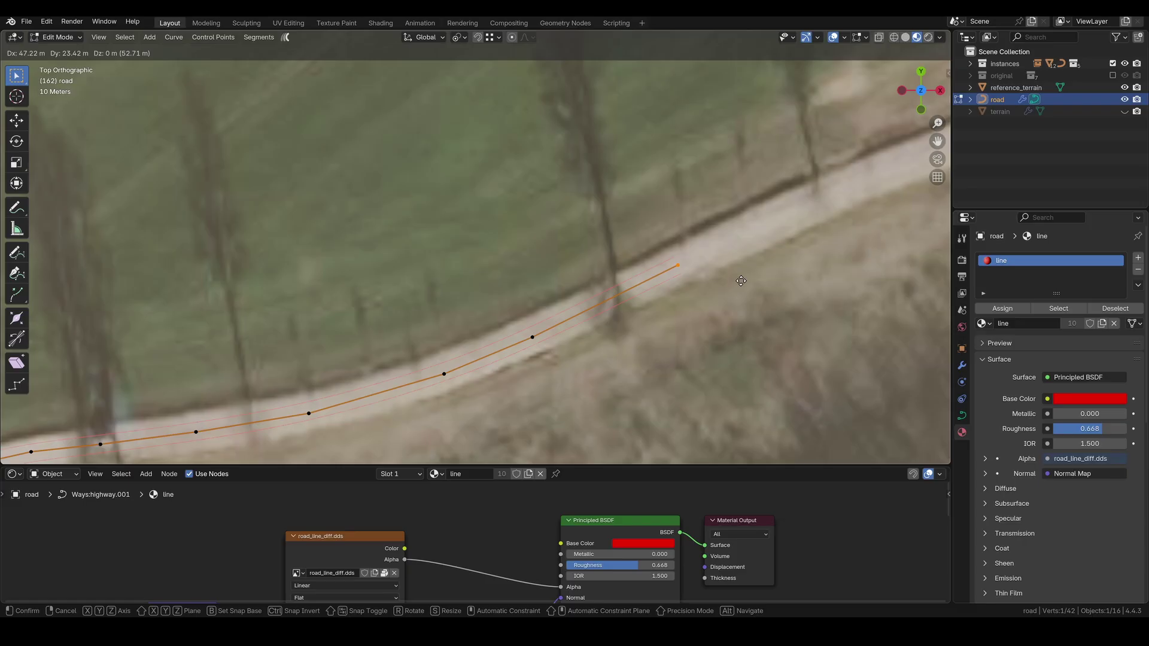
{"action": "left_click", "coordinate": [741, 281]}
{"action": "middle_click_drag", "start_coordinate": [740, 281], "coordinate": [478, 371], "text": "shift"}
{"action": "key", "text": "e"}
{"action": "left_click", "coordinate": [628, 287]}
{"action": "key", "text": "e"}
{"action": "left_click", "coordinate": [684, 221]}
{"action": "middle_click_drag", "start_coordinate": [748, 198], "coordinate": [498, 345], "text": "shift"}
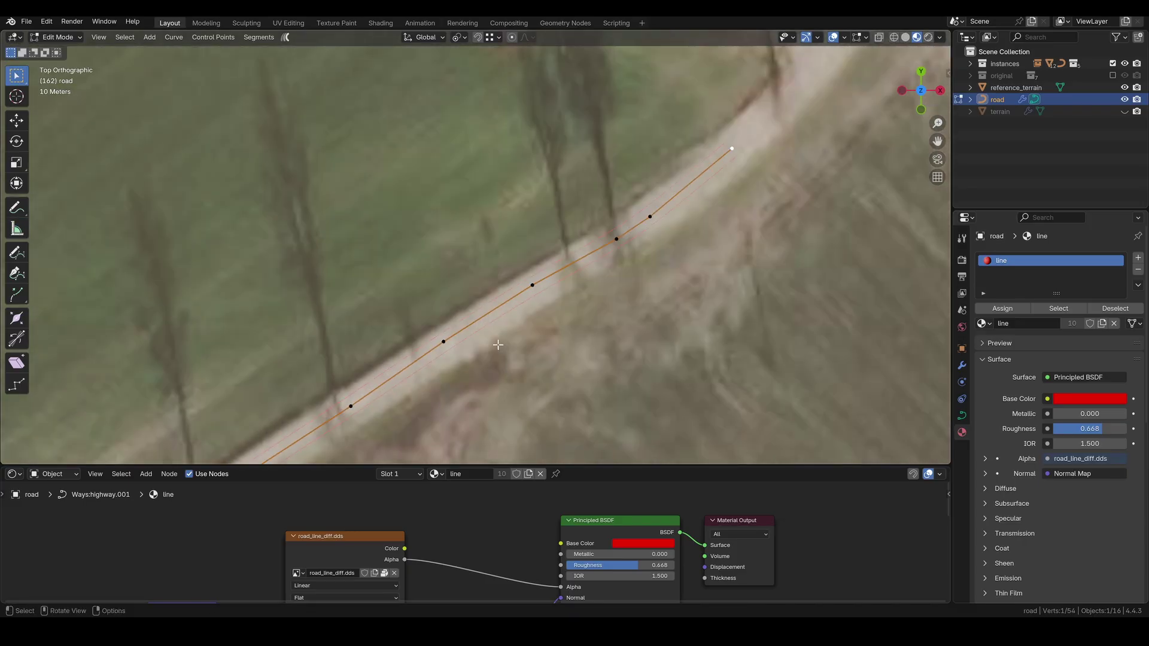
{"action": "key", "text": "e"}
{"action": "left_click", "coordinate": [743, 182]}
{"action": "middle_click_drag", "start_coordinate": [744, 182], "coordinate": [535, 275], "text": "shift"}
{"action": "key", "text": "e"}
{"action": "left_click", "coordinate": [654, 197]}
{"action": "key", "text": "e"}
{"action": "left_click", "coordinate": [644, 128]}
{"action": "middle_click_drag", "start_coordinate": [748, 149], "coordinate": [581, 253], "text": "shift"}
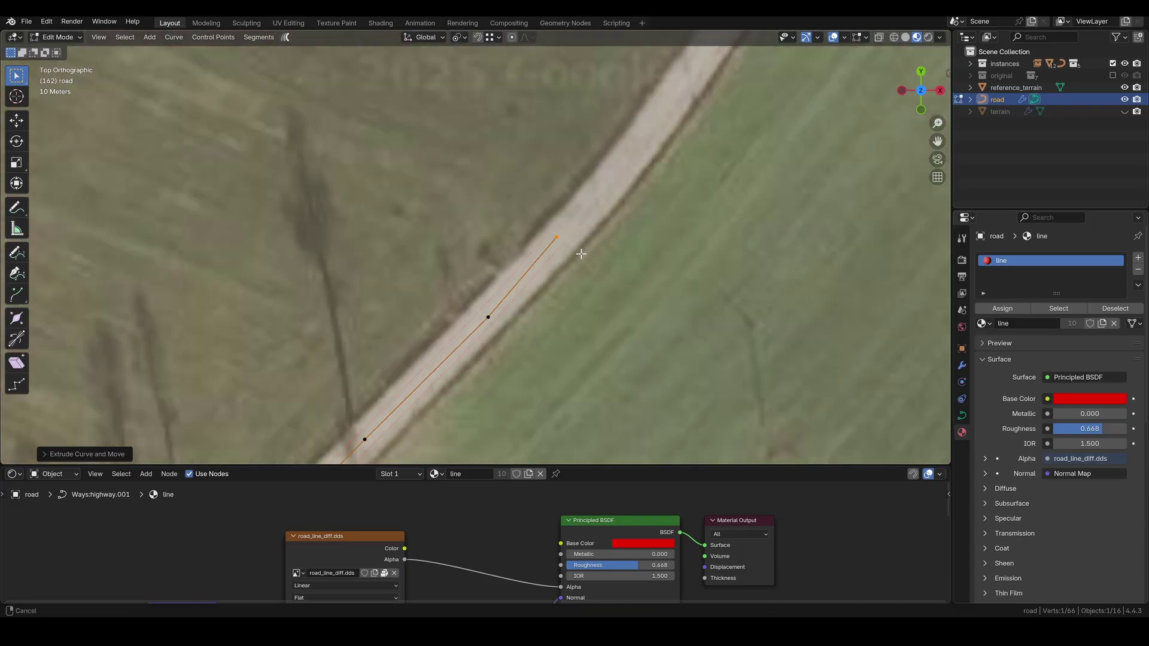
{"action": "key", "text": "e"}
{"action": "left_click", "coordinate": [592, 171]}
{"action": "middle_click_drag", "start_coordinate": [593, 172], "coordinate": [498, 326], "text": "shift"}
{"action": "key", "text": "e"}
{"action": "left_click", "coordinate": [580, 174]}
{"action": "key", "text": "e"}
{"action": "left_click", "coordinate": [622, 179]}
{"action": "key", "text": "e"}
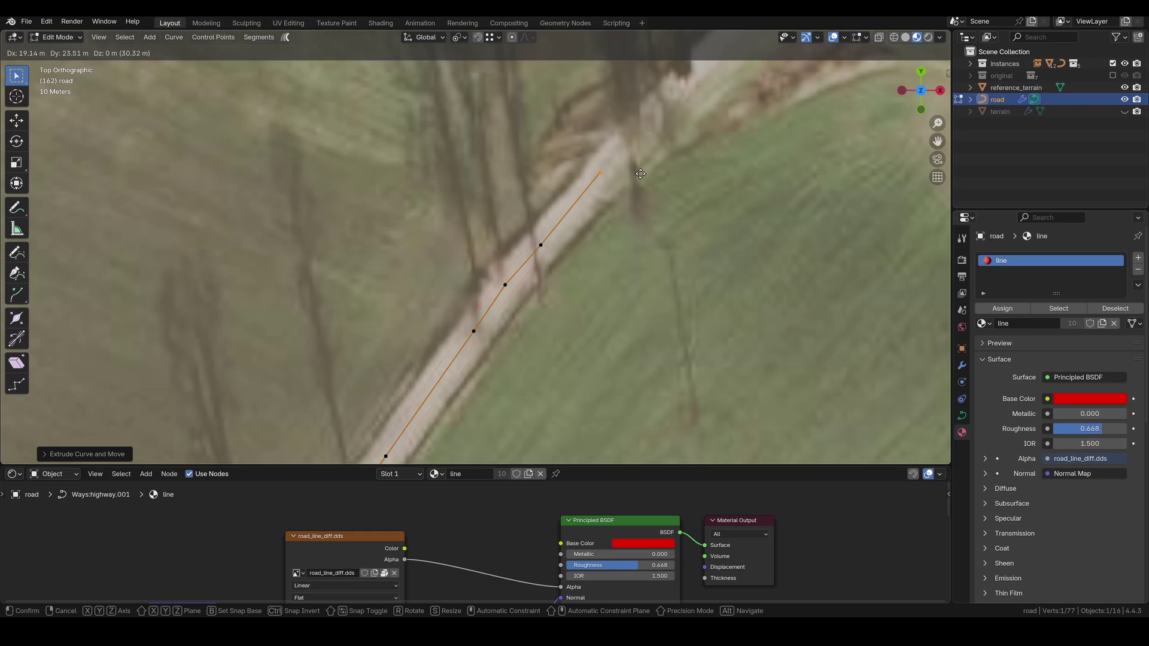
{"action": "left_click", "coordinate": [640, 173]}
{"action": "middle_click_drag", "start_coordinate": [640, 174], "coordinate": [529, 308], "text": "shift"}
{"action": "key", "text": "e"}
{"action": "left_click", "coordinate": [746, 177]}
{"action": "middle_click_drag", "start_coordinate": [746, 177], "coordinate": [493, 336], "text": "shift"}
{"action": "key", "text": "e"}
{"action": "left_click", "coordinate": [802, 159]}
{"action": "left_click_drag", "start_coordinate": [630, 279], "coordinate": [655, 262]}
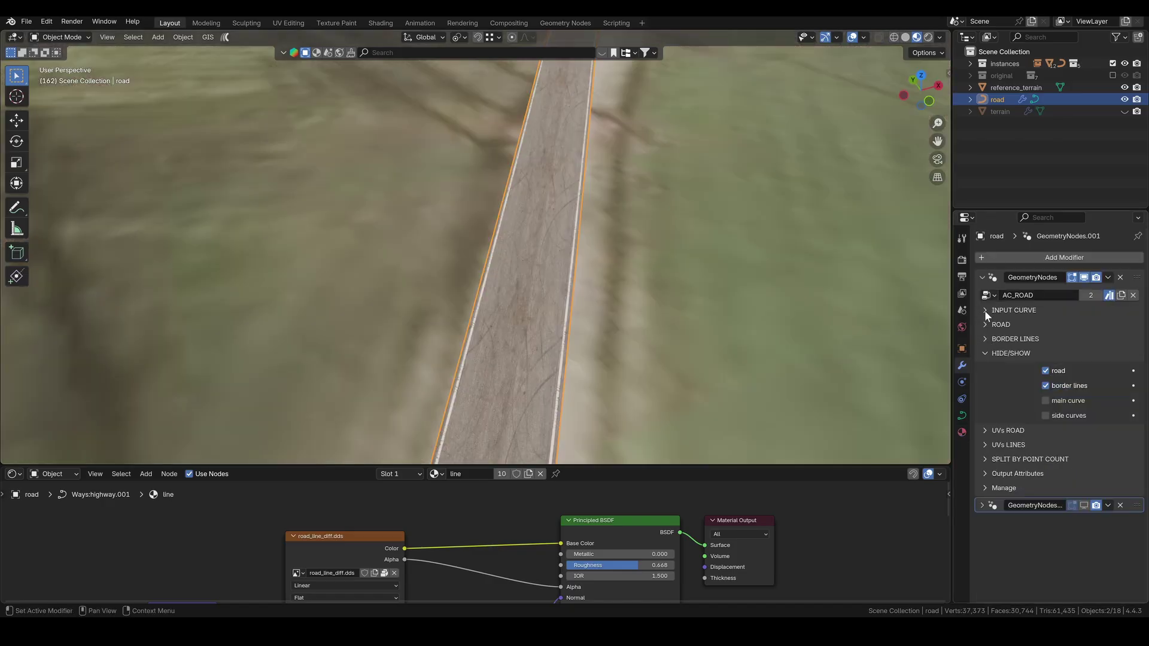
Enable Shrinkwrap for the input curve in the AC_ROAD modifier
{"action": "left_click", "coordinate": [985, 310]}
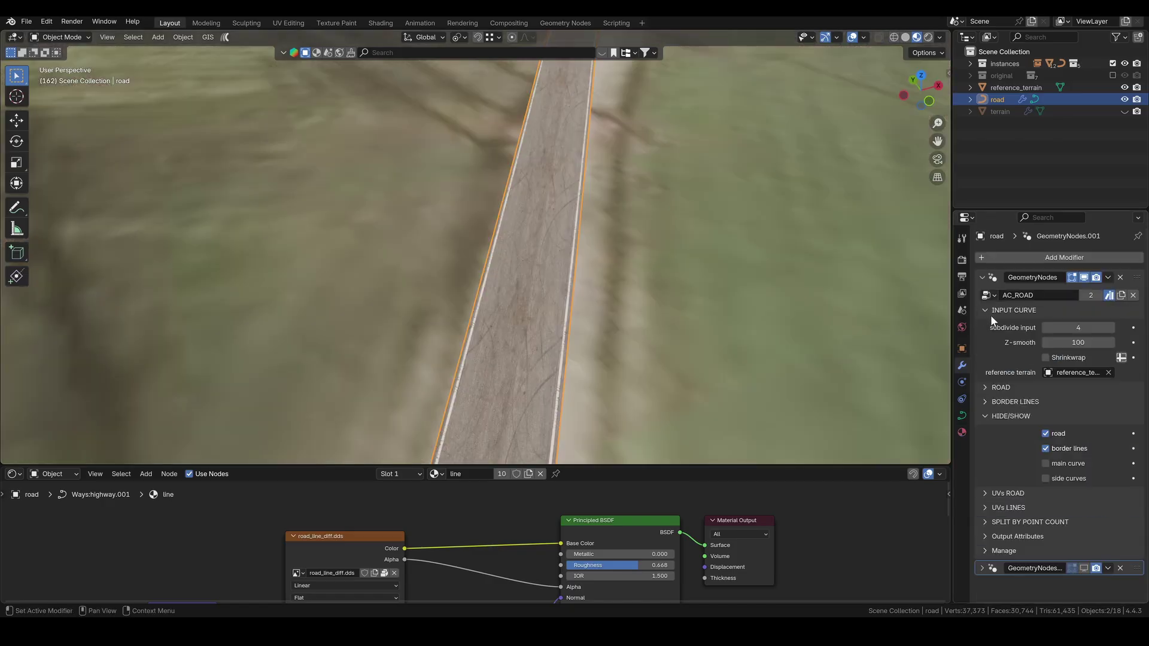
{"action": "left_click", "coordinate": [1046, 357]}
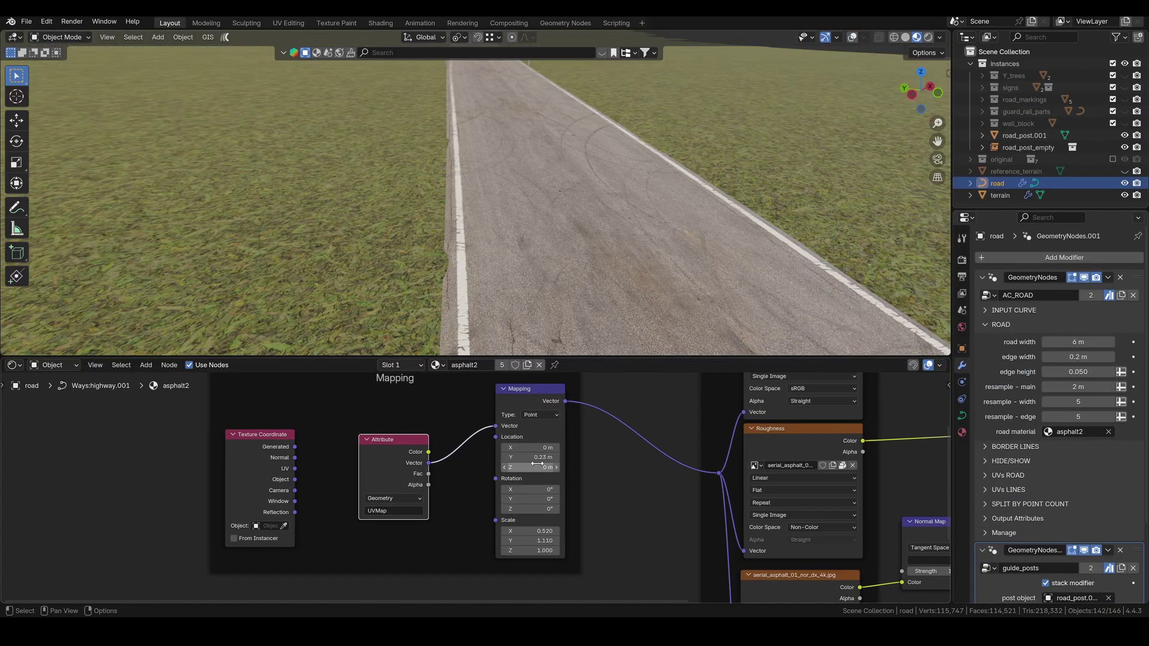
Reset the asphalt2 material's Mapping node to a Y location of 0 m and X and Y scales of 1
{"action": "key", "text": "Return"}
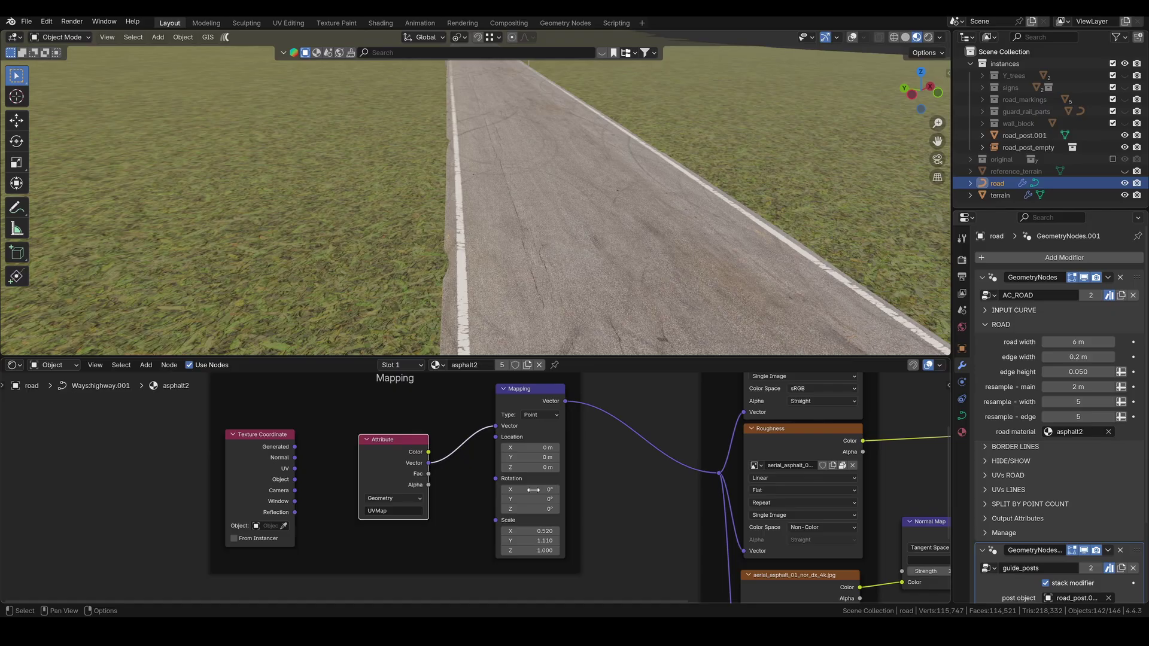
{"action": "type", "text": "1"}
{"action": "key", "text": "Return"}
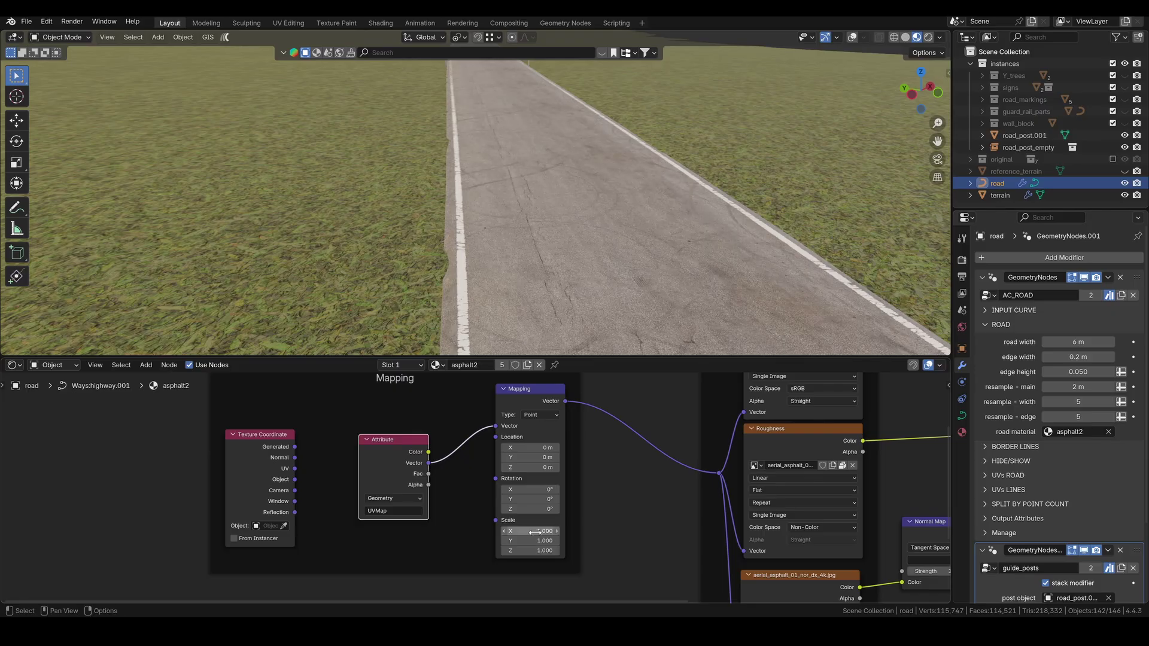
Test the road UVs by switching the X/Y option off and on and trying a scale X of 0.5
{"action": "scroll", "coordinate": [593, 473], "scroll_direction": "down", "scroll_amount": 4}
{"action": "left_click_drag", "start_coordinate": [646, 357], "coordinate": [775, 567]}
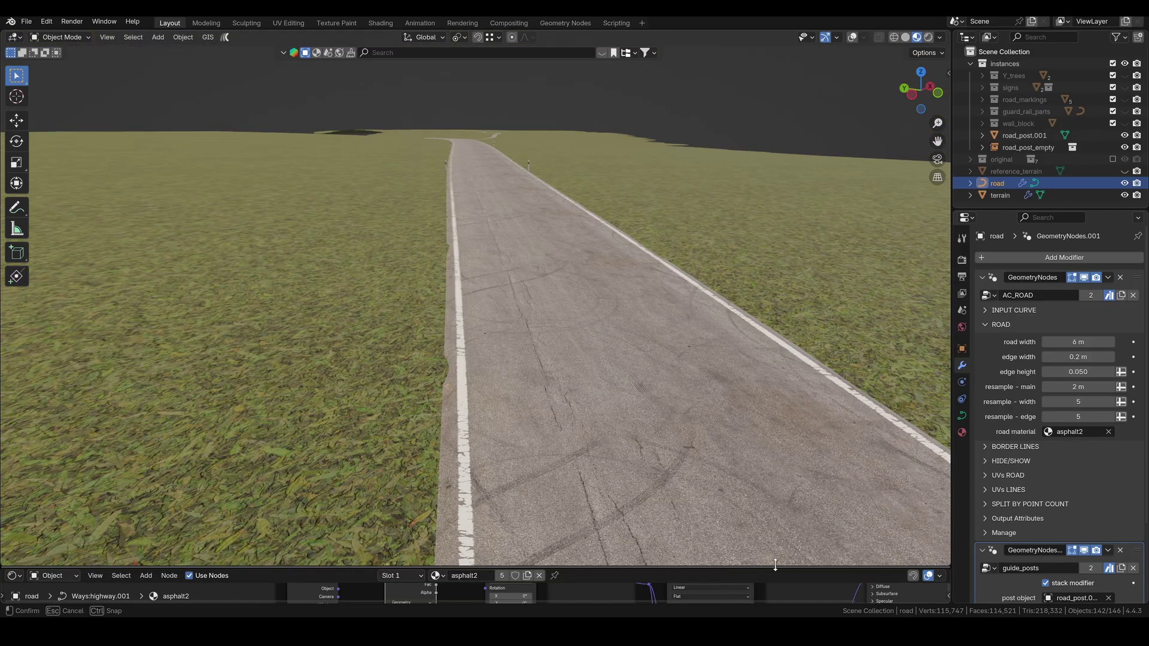
{"action": "left_click", "coordinate": [986, 475]}
{"action": "scroll", "coordinate": [1009, 424], "scroll_direction": "down", "scroll_amount": 4}
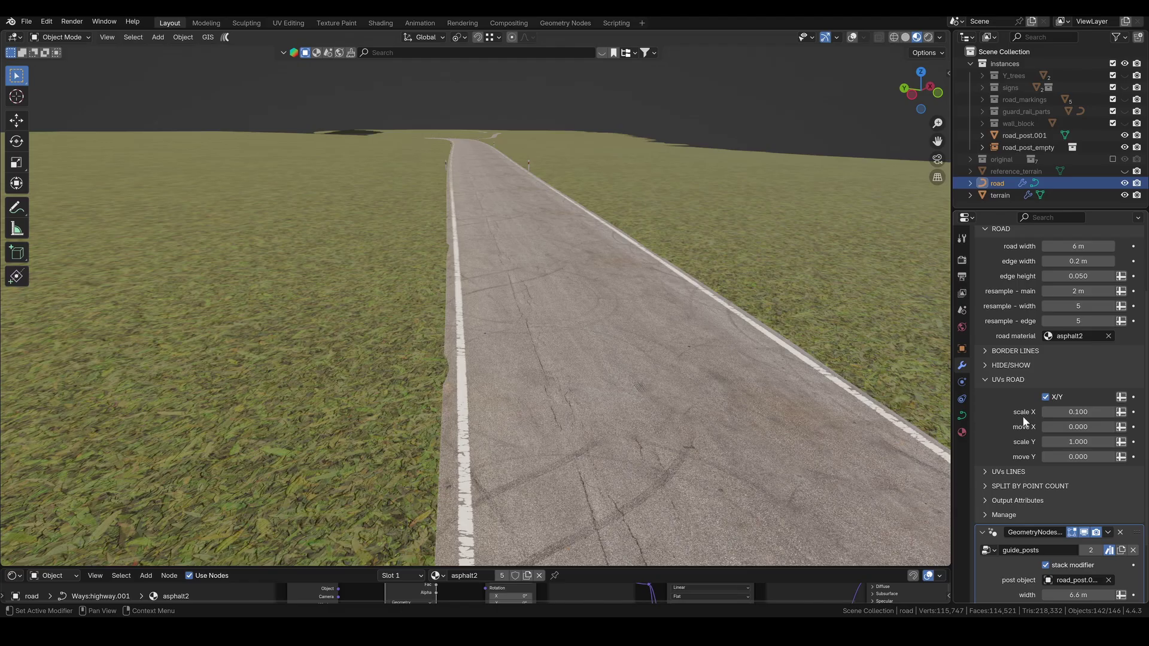
{"action": "left_click", "coordinate": [1045, 397]}
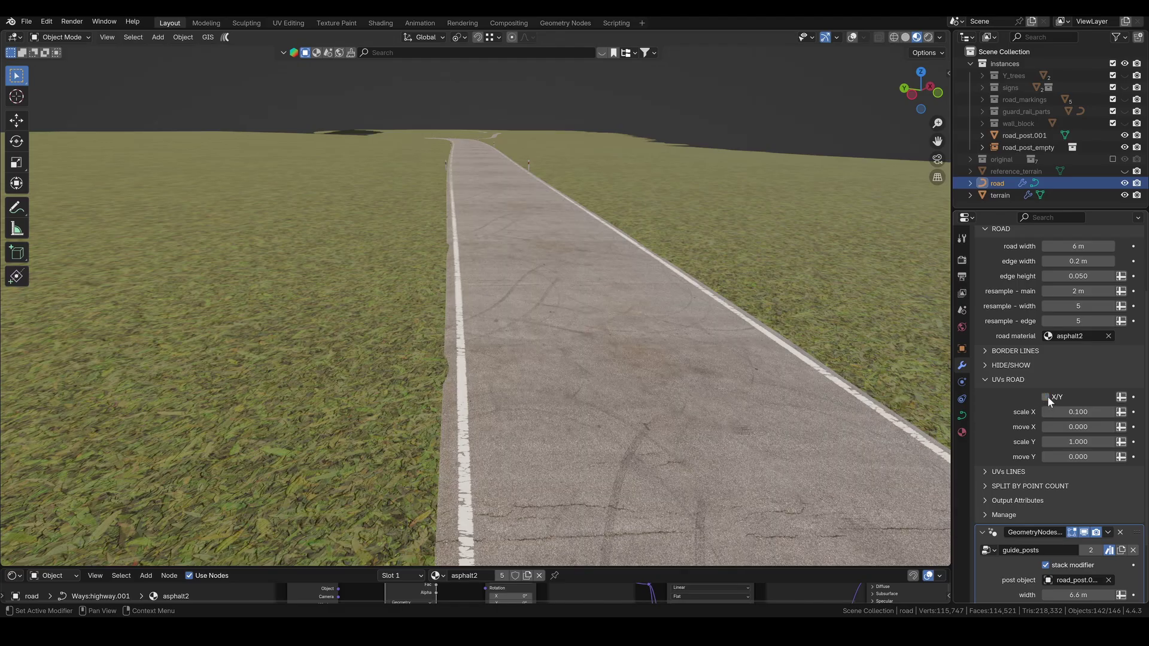
{"action": "left_click", "coordinate": [1046, 397]}
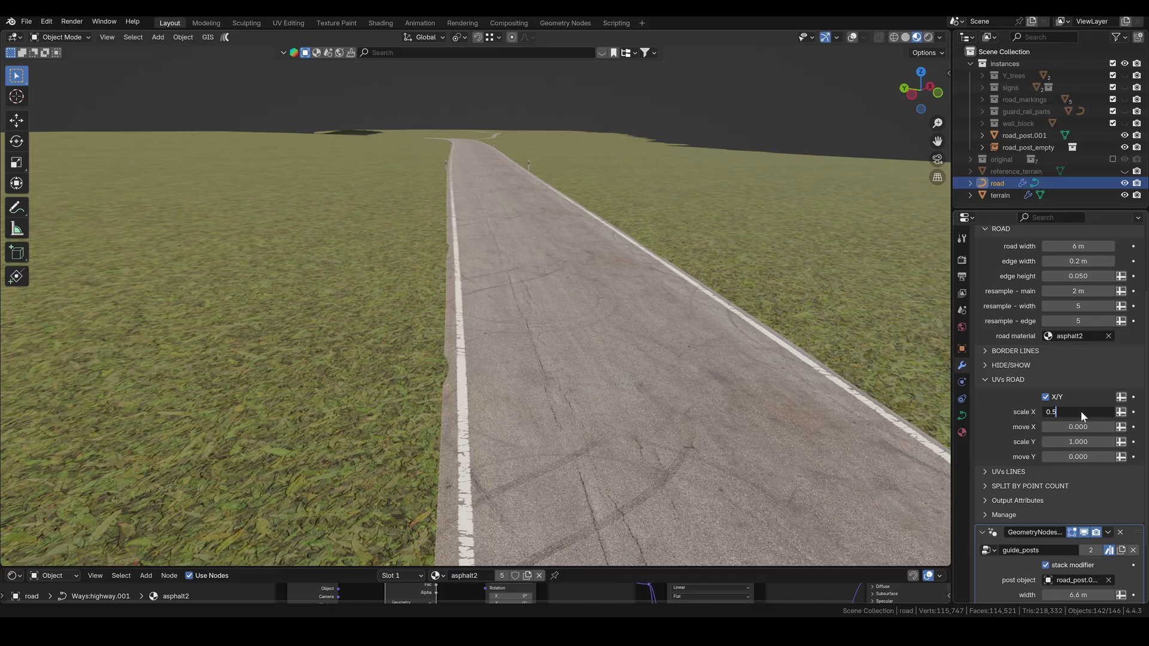
{"action": "key", "text": "Return"}
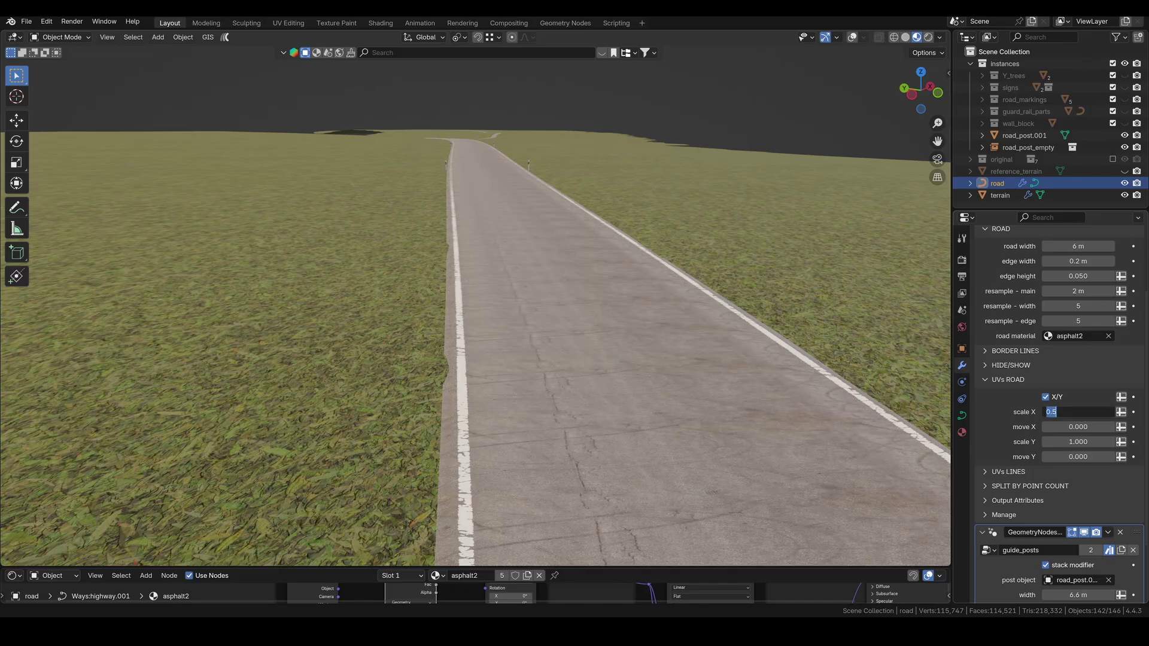
{"action": "key", "text": "Return"}
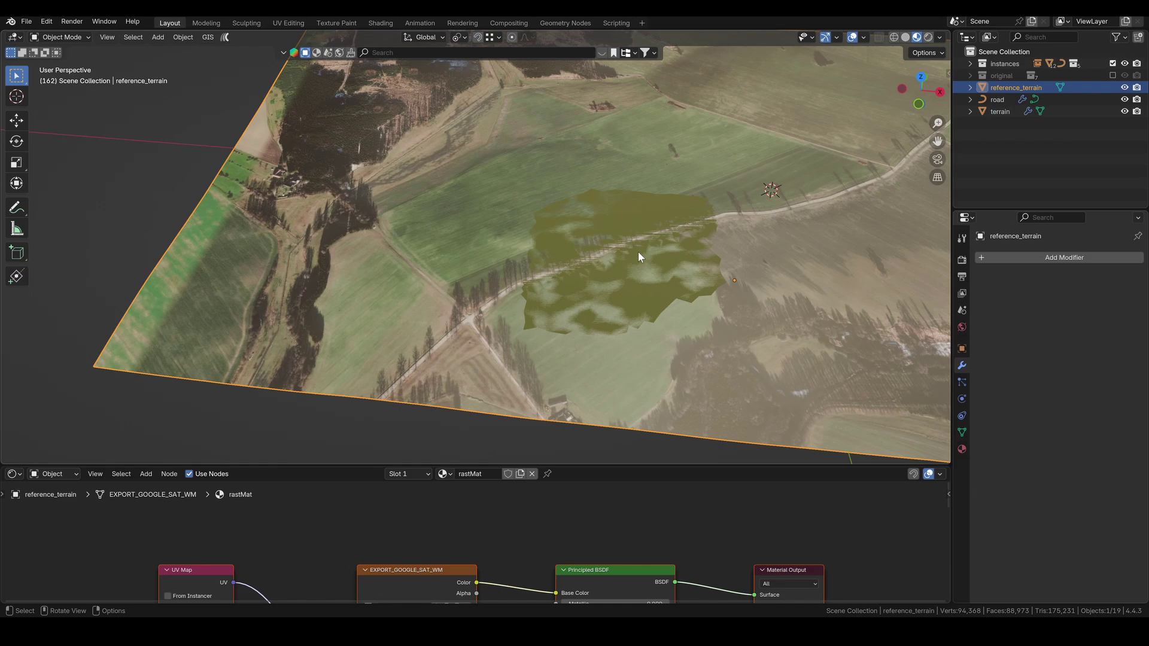
Move the terrain object's entire grid mesh toward the southwest part of the reference map in top view and disable its modifier's viewport display
{"action": "left_click", "coordinate": [655, 238]}
{"action": "key", "text": "Tab"}
{"action": "key", "text": "a"}
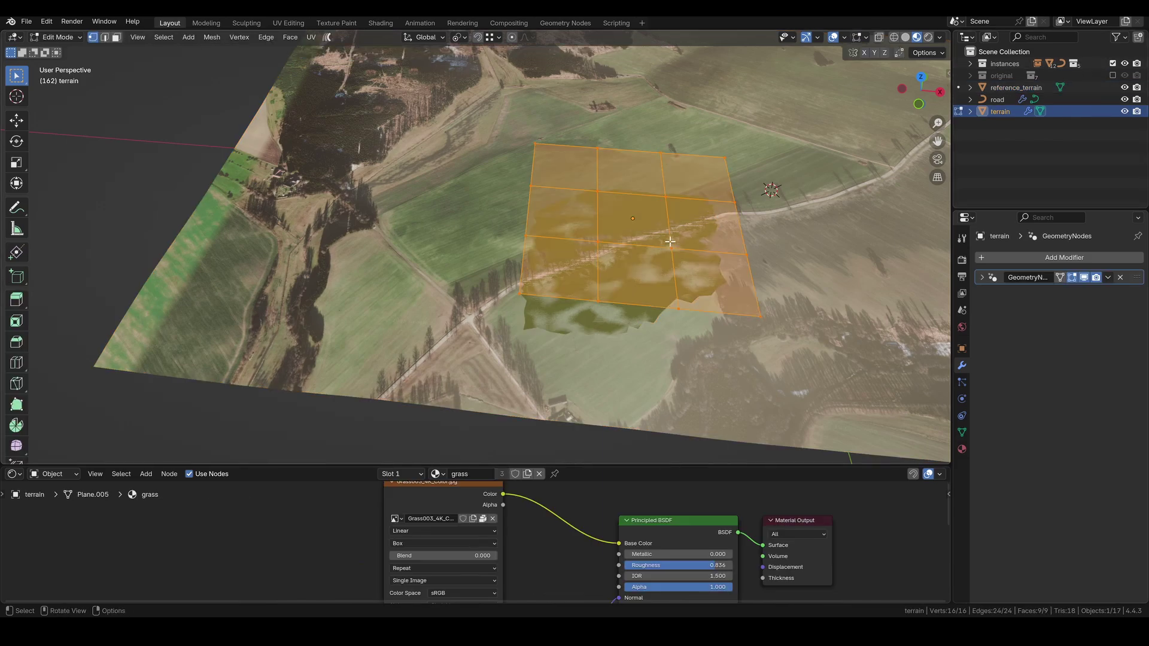
{"action": "key", "text": "KP_7"}
{"action": "scroll", "coordinate": [670, 241], "scroll_direction": "down", "scroll_amount": 2}
{"action": "key", "text": "g"}
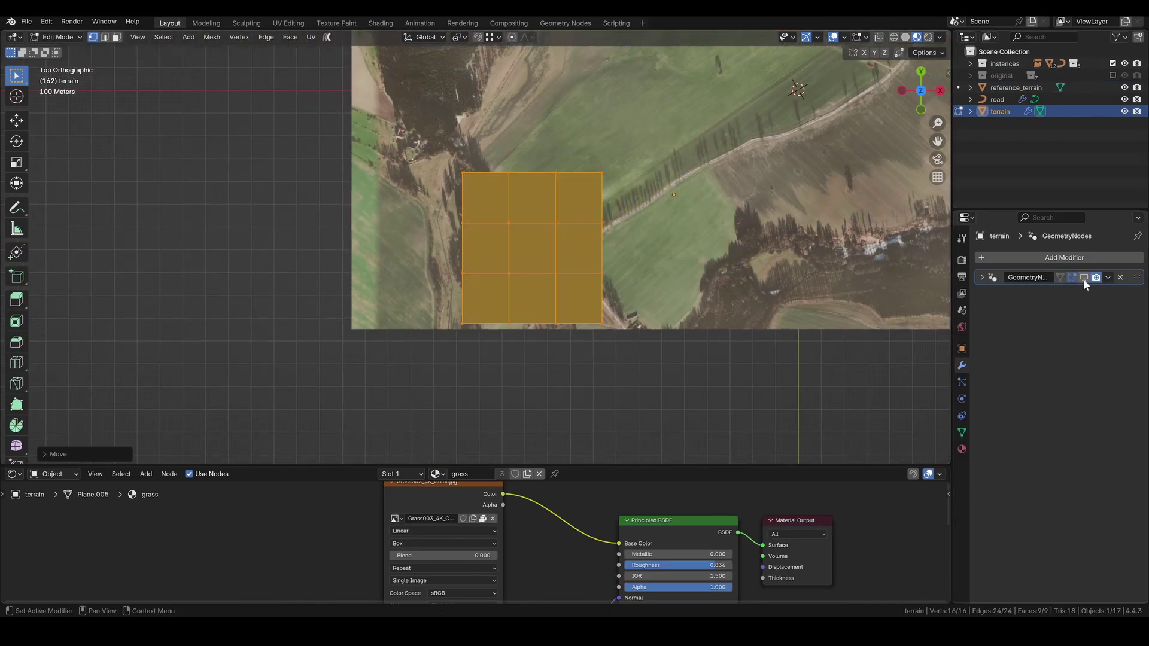
{"action": "left_click", "coordinate": [499, 312]}
Scale the terrain grid up about 3.18 times so it spans the reference map's north-south extent
{"action": "scroll", "coordinate": [438, 320], "scroll_direction": "down", "scroll_amount": 1}
{"action": "key", "text": "s"}
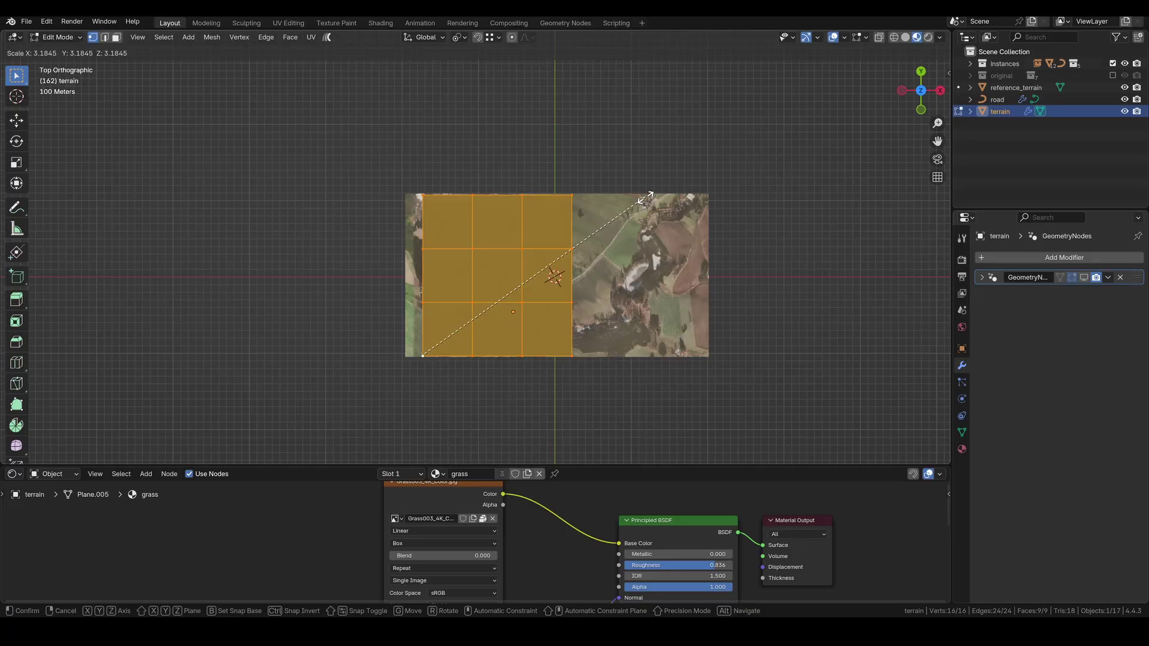
{"action": "left_click", "coordinate": [564, 250]}
Duplicate a block of two by three terrain faces along X and align it with the grid's east edge
{"action": "scroll", "coordinate": [563, 251], "scroll_direction": "up", "scroll_amount": 2}
{"action": "key", "text": "3"}
{"action": "left_click", "coordinate": [461, 208]}
{"action": "left_click", "coordinate": [534, 330], "text": "ctrl+shift"}
{"action": "key", "text": "shift+d"}
{"action": "key", "text": "x"}
{"action": "left_click", "coordinate": [683, 336]}
{"action": "scroll", "coordinate": [579, 246], "scroll_direction": "up", "scroll_amount": 2}
{"action": "key", "text": "g"}
{"action": "key", "text": "x"}
{"action": "left_click", "coordinate": [593, 257]}
{"action": "scroll", "coordinate": [601, 272], "scroll_direction": "down", "scroll_amount": 4}
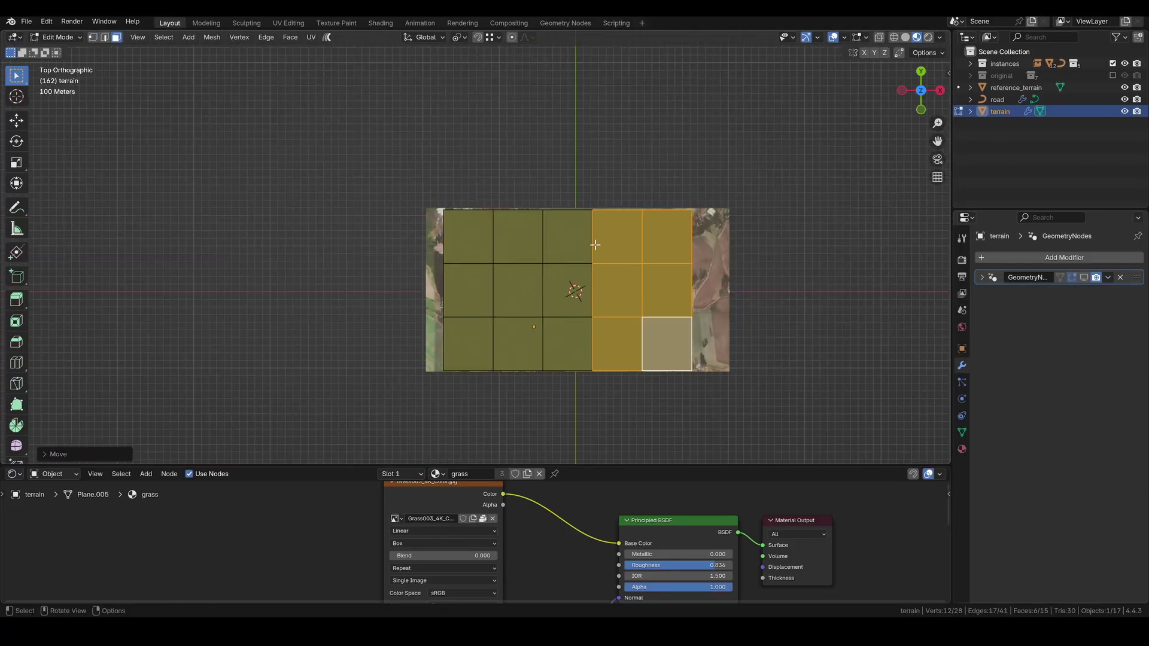
Merge the overlapping vertices of the whole terrain grid and centre it along X over the reference map
{"action": "key", "text": "a"}
{"action": "key", "text": "m"}
{"action": "left_click", "coordinate": [607, 291]}
{"action": "key", "text": "g"}
{"action": "key", "text": "x"}
{"action": "left_click", "coordinate": [682, 299], "text": "shift"}
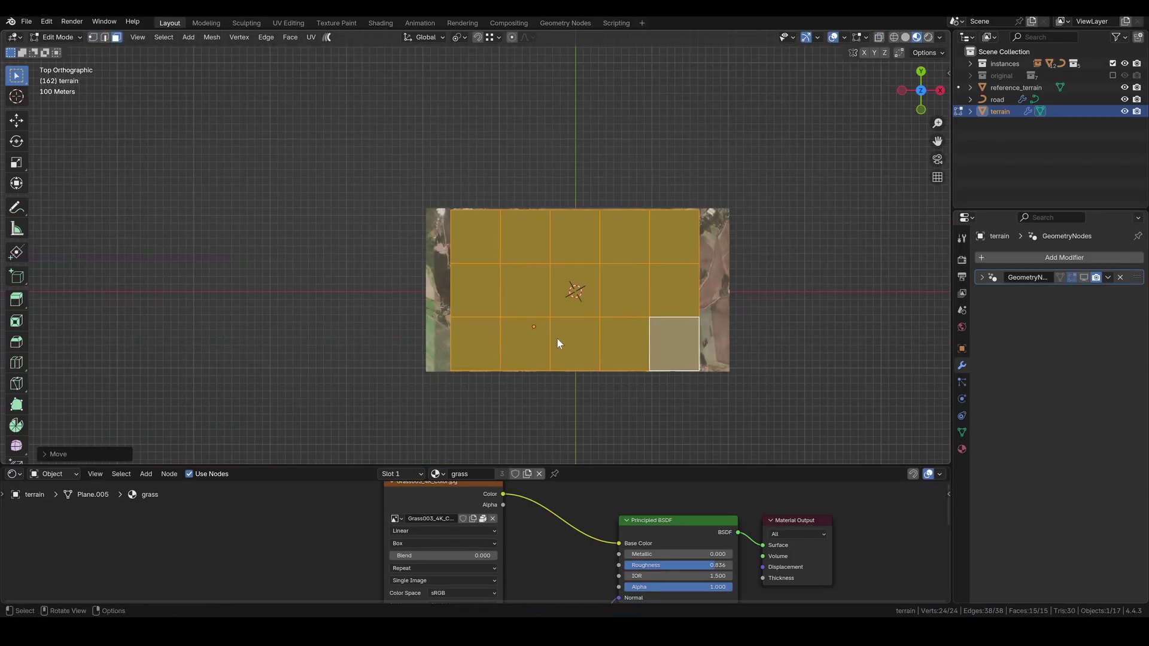
Set the terrain's origin to its geometry and turn its modifier's viewport display back on
{"action": "key", "text": "Tab"}
{"action": "right_click", "coordinate": [557, 296]}
{"action": "mouse_move", "coordinate": [538, 264]}
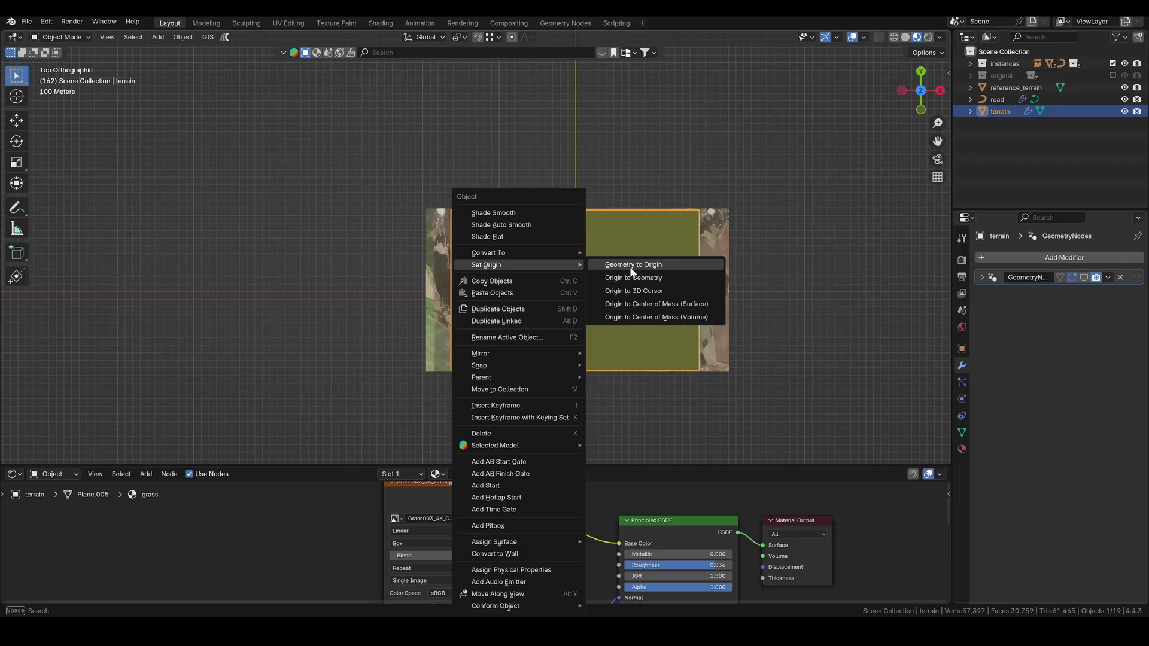
{"action": "left_click", "coordinate": [657, 280]}
{"action": "middle_click_drag", "start_coordinate": [658, 280], "coordinate": [676, 203]}
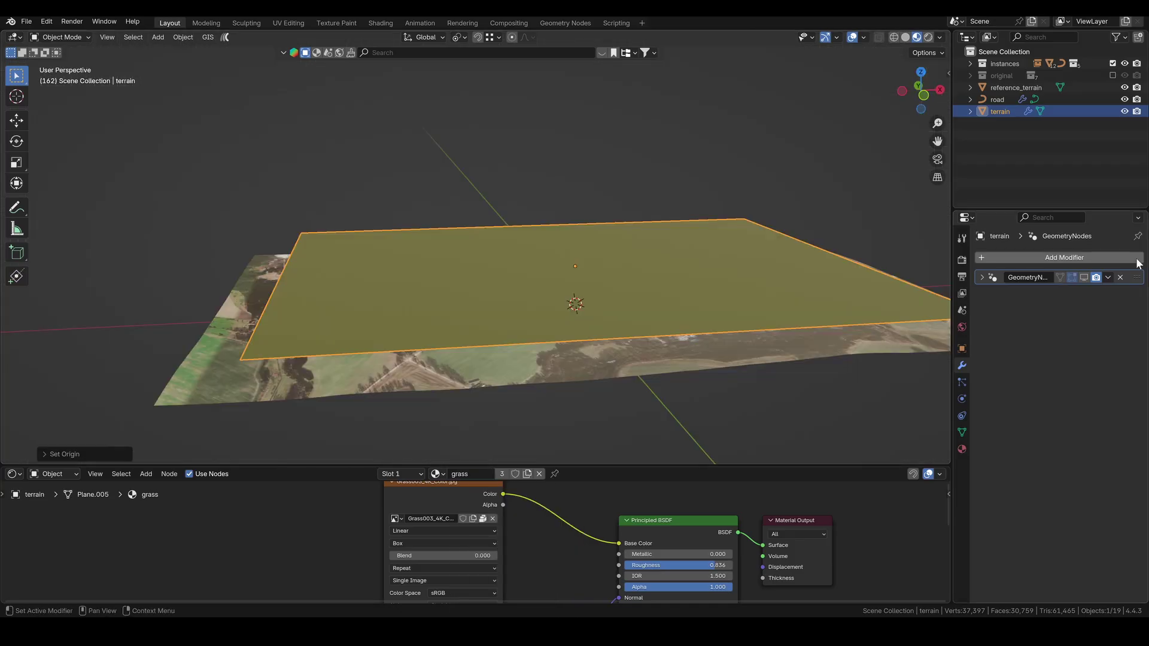
{"action": "left_click", "coordinate": [1084, 277]}
{"action": "mouse_move", "coordinate": [730, 281]}
{"action": "middle_mouse_down"}
{"action": "mouse_move", "coordinate": [679, 307]}
{"action": "mouse_move", "coordinate": [732, 297]}
{"action": "middle_mouse_up"}
Hide reference_terrain and enable the wireframe overlay with reduced opacity
{"action": "left_click", "coordinate": [742, 288]}
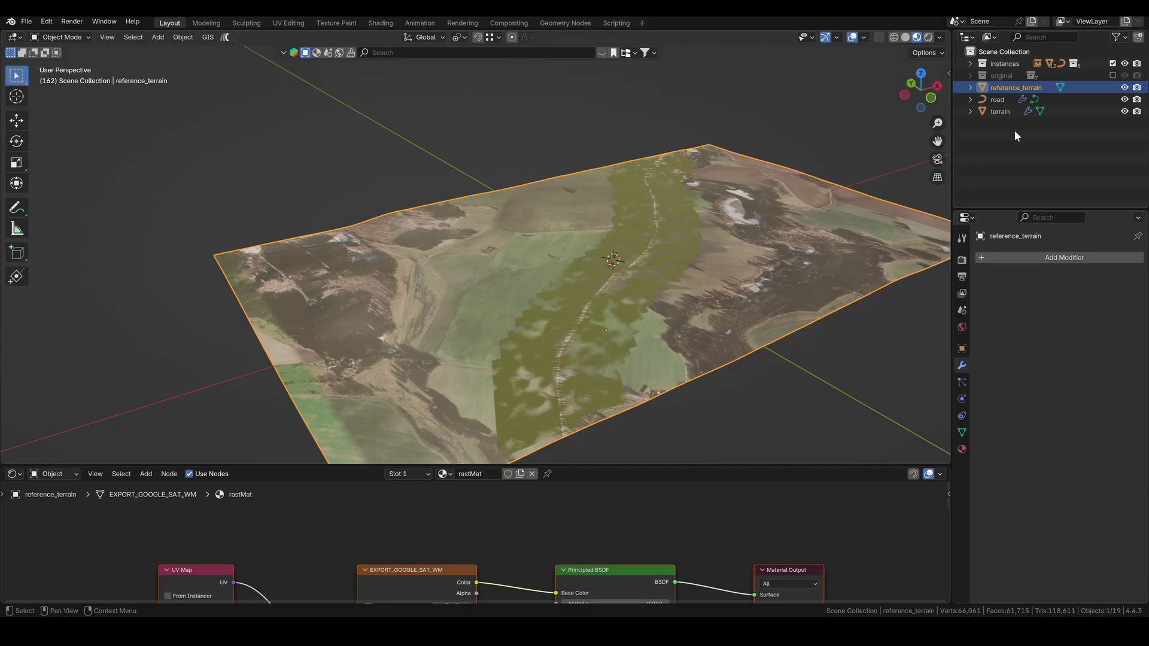
{"action": "key", "text": "h"}
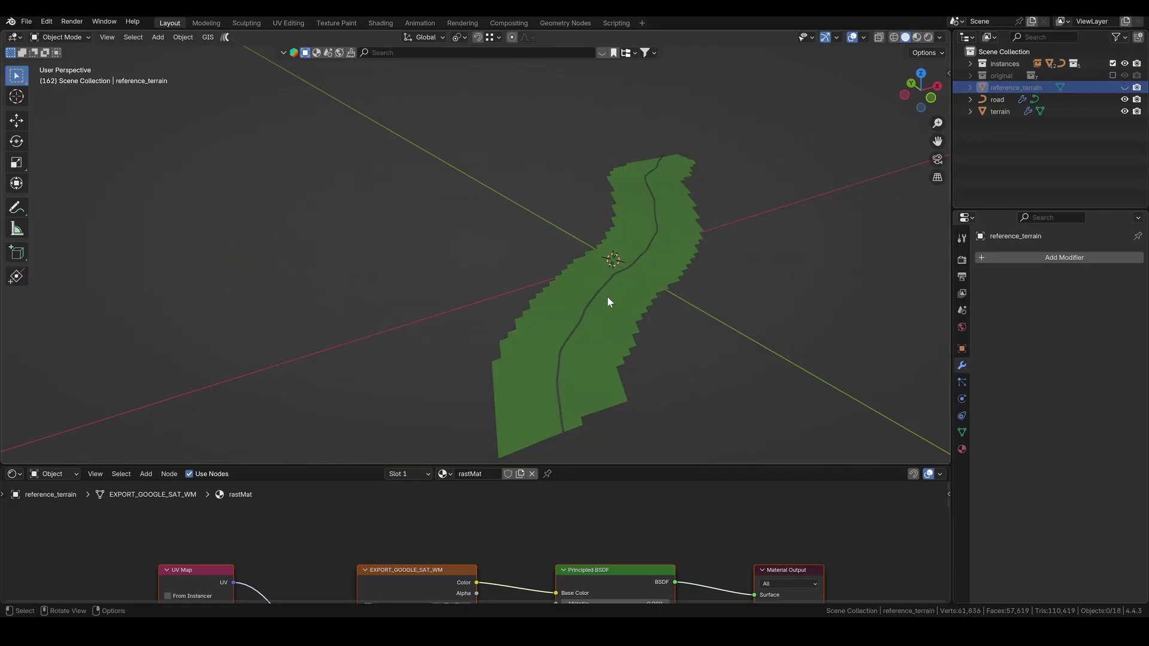
{"action": "left_click", "coordinate": [863, 37]}
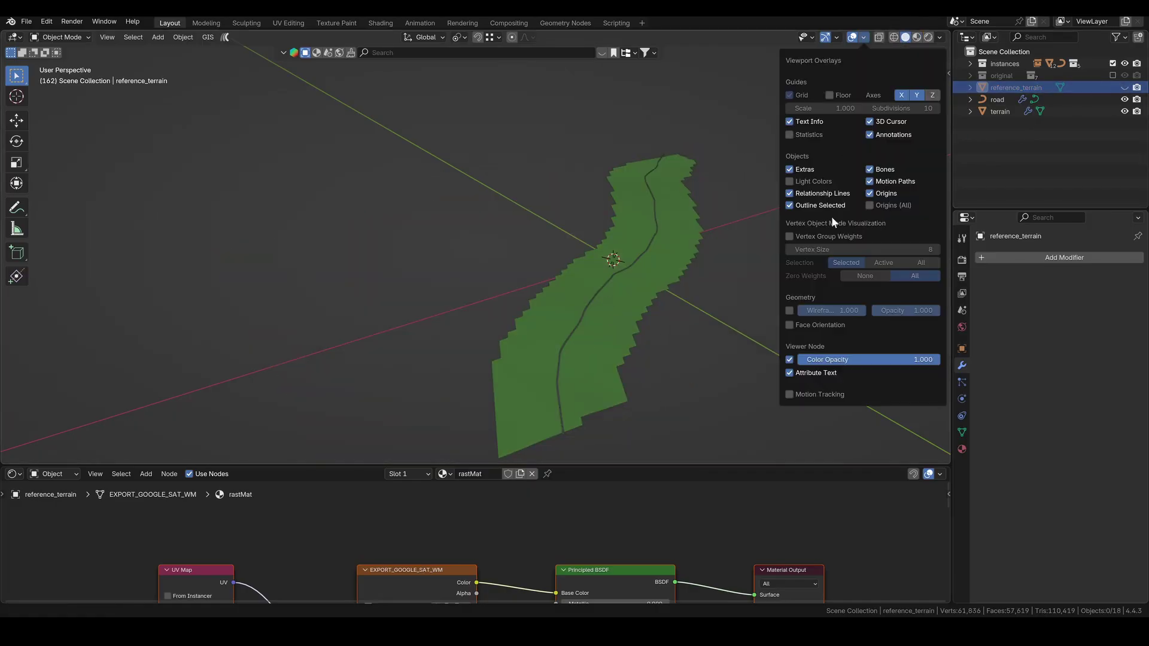
{"action": "left_click", "coordinate": [788, 310]}
{"action": "left_click_drag", "start_coordinate": [921, 310], "coordinate": [899, 311]}
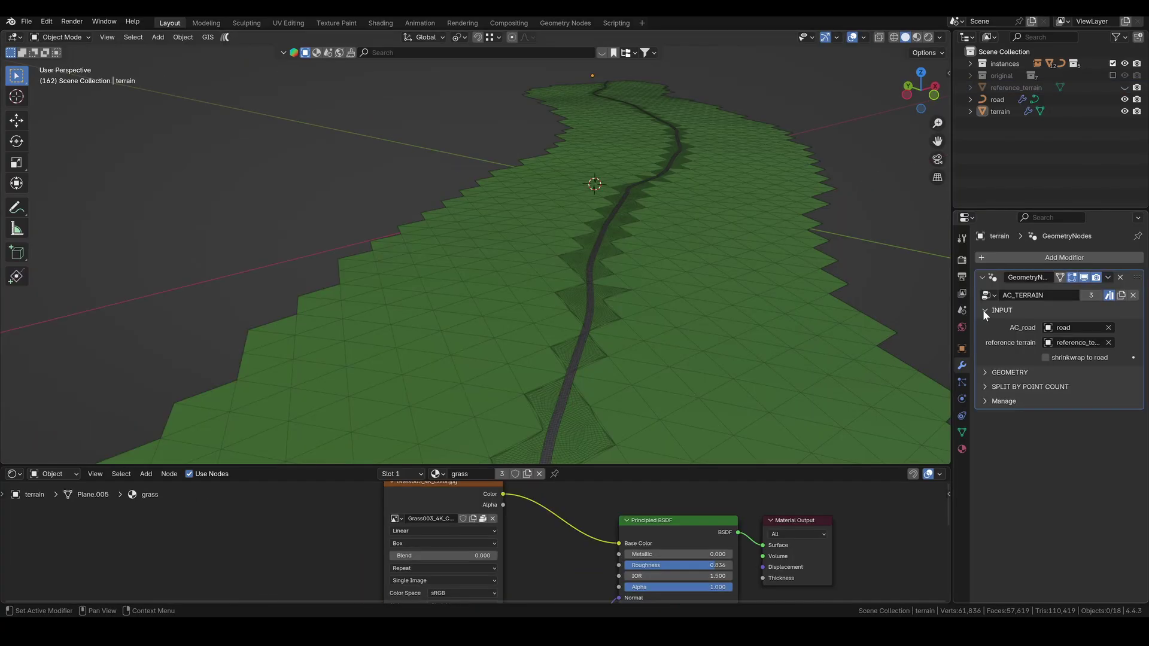
Set the main subdivision of the terrain's AC_TERRAIN geometry settings to 5
{"action": "left_click", "coordinate": [983, 310]}
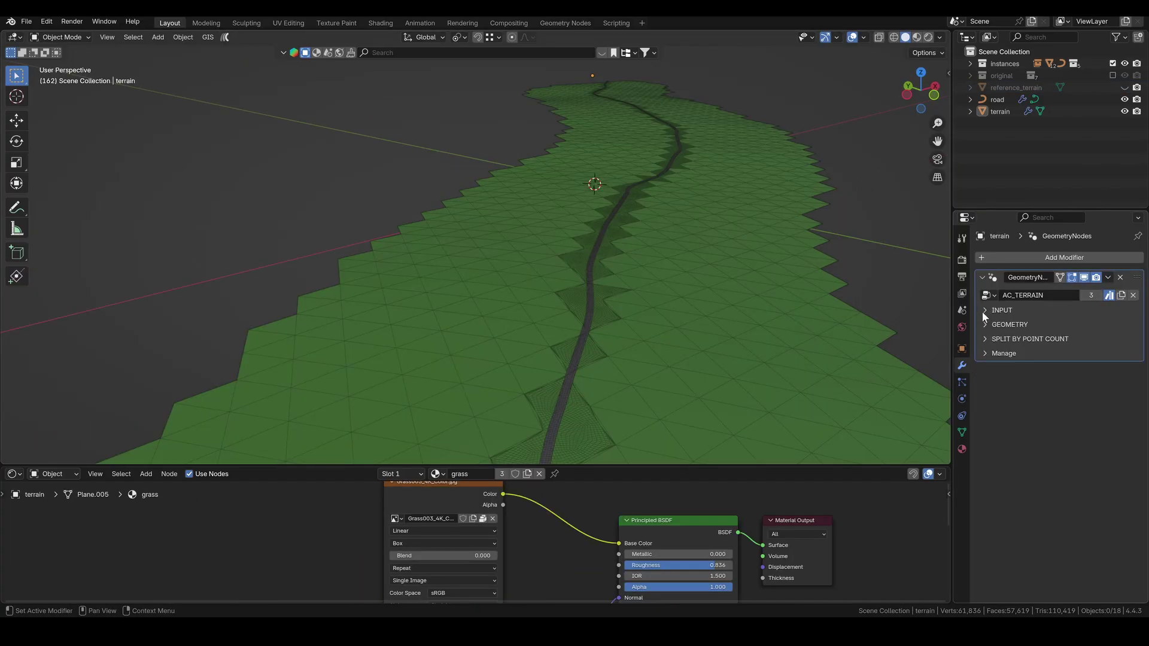
{"action": "left_click", "coordinate": [984, 324]}
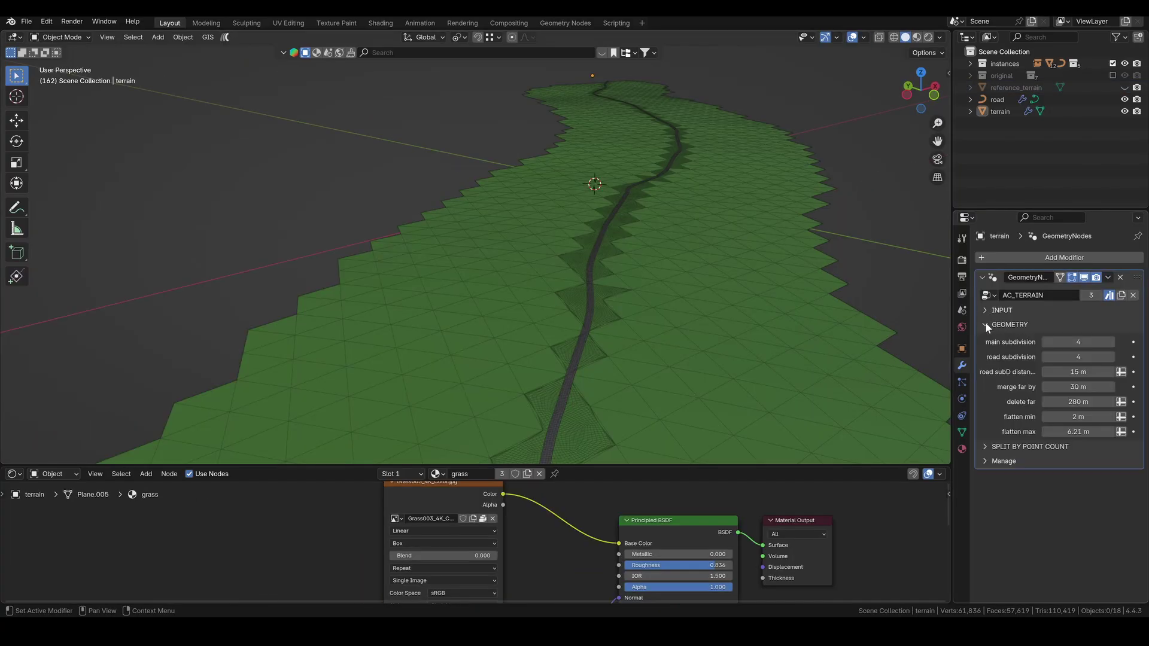
{"action": "left_click", "coordinate": [1111, 342]}
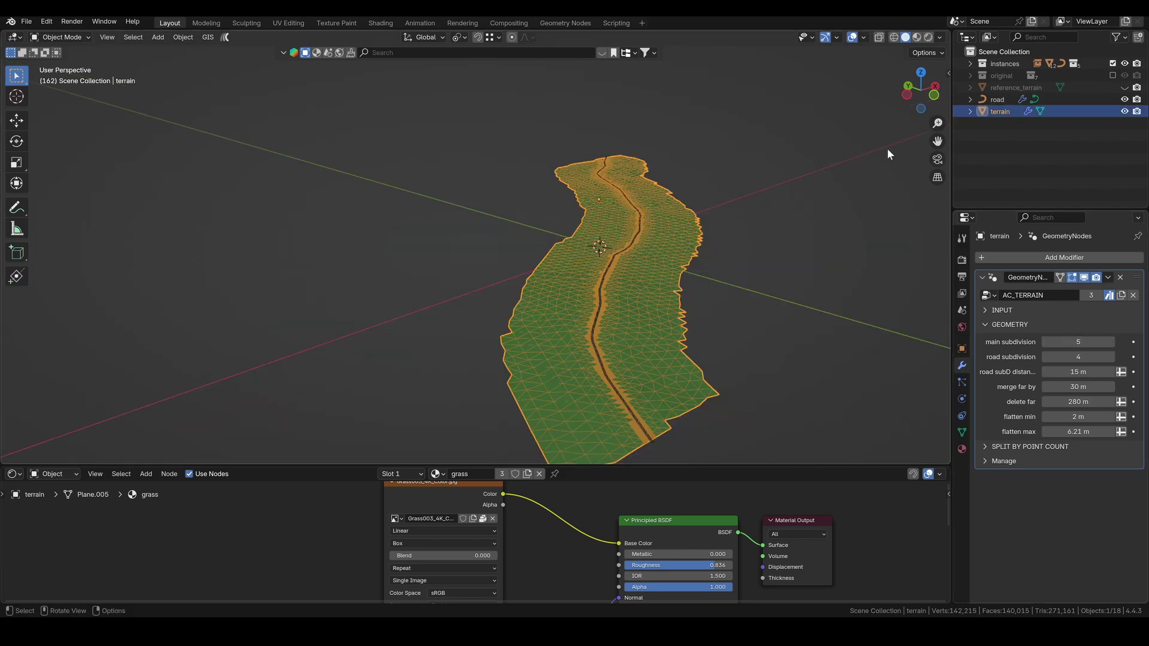
Subdivide all faces of the terrain's base mesh once
{"action": "key", "text": "Tab"}
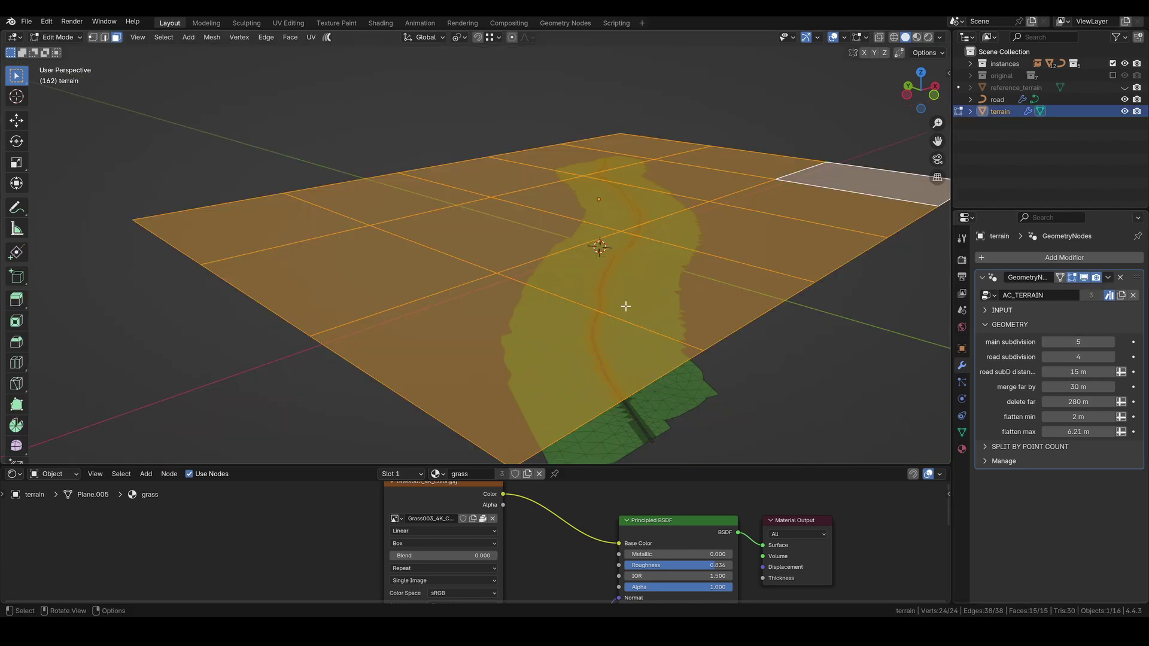
{"action": "scroll", "coordinate": [580, 275], "scroll_direction": "down", "scroll_amount": 2}
{"action": "right_click", "coordinate": [580, 281]}
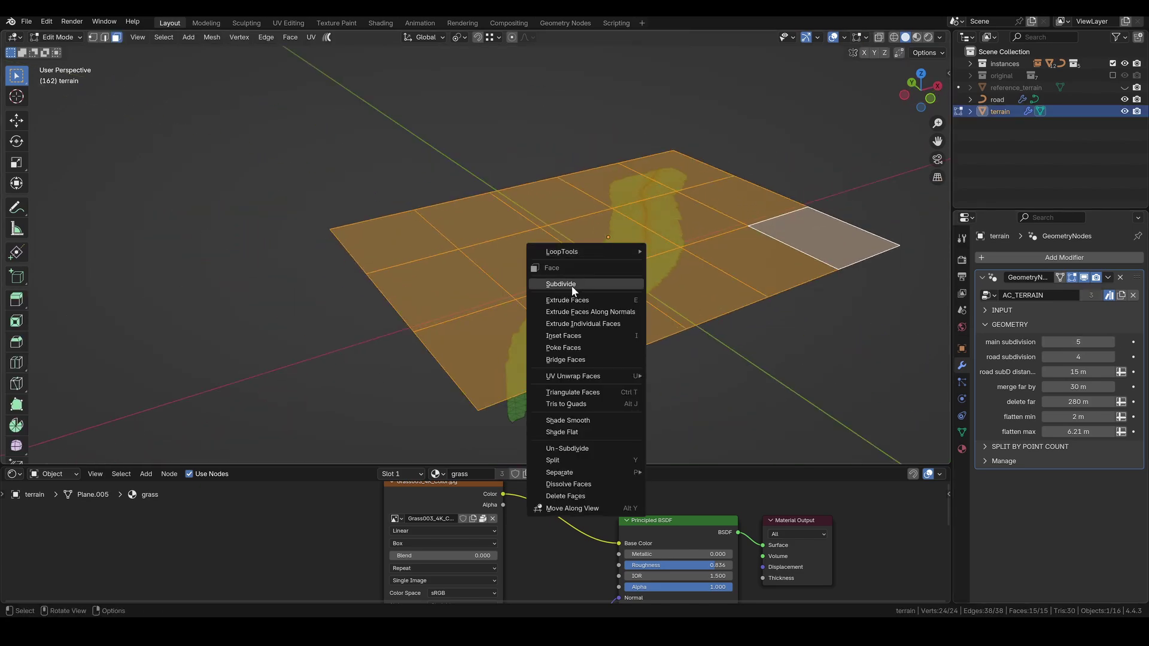
{"action": "left_click", "coordinate": [572, 291]}
{"action": "middle_click_drag", "start_coordinate": [573, 292], "coordinate": [607, 267]}
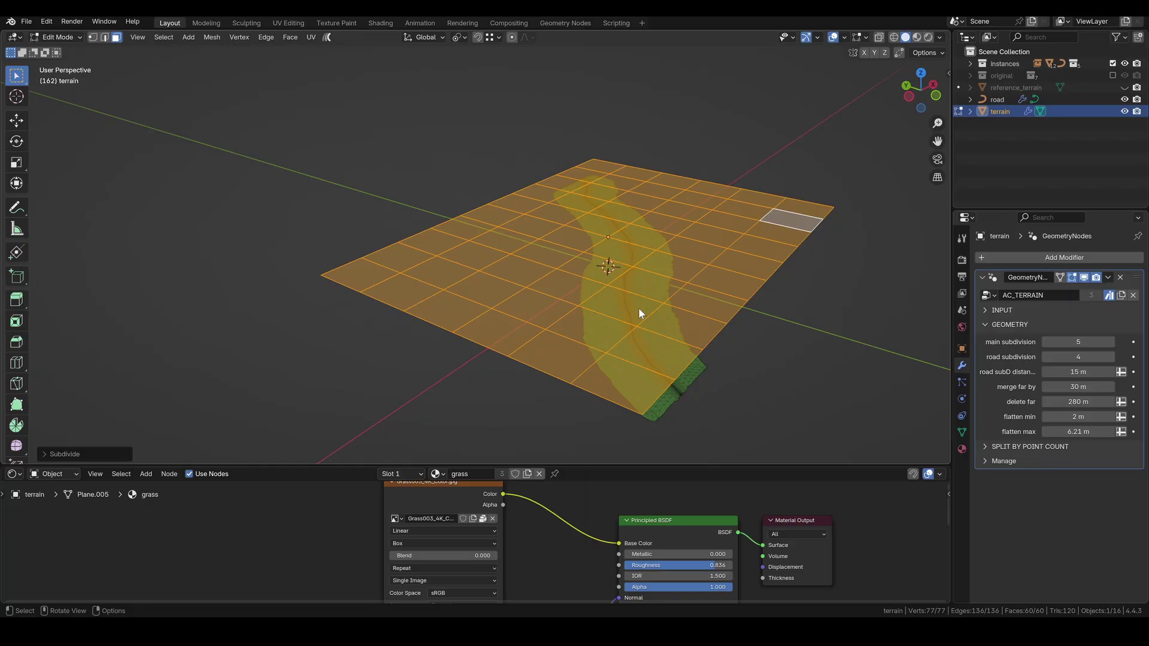
{"action": "key", "text": "Tab"}
{"action": "scroll", "coordinate": [623, 279], "scroll_direction": "up", "scroll_amount": 9}
{"action": "middle_click_drag", "start_coordinate": [538, 288], "coordinate": [525, 287]}
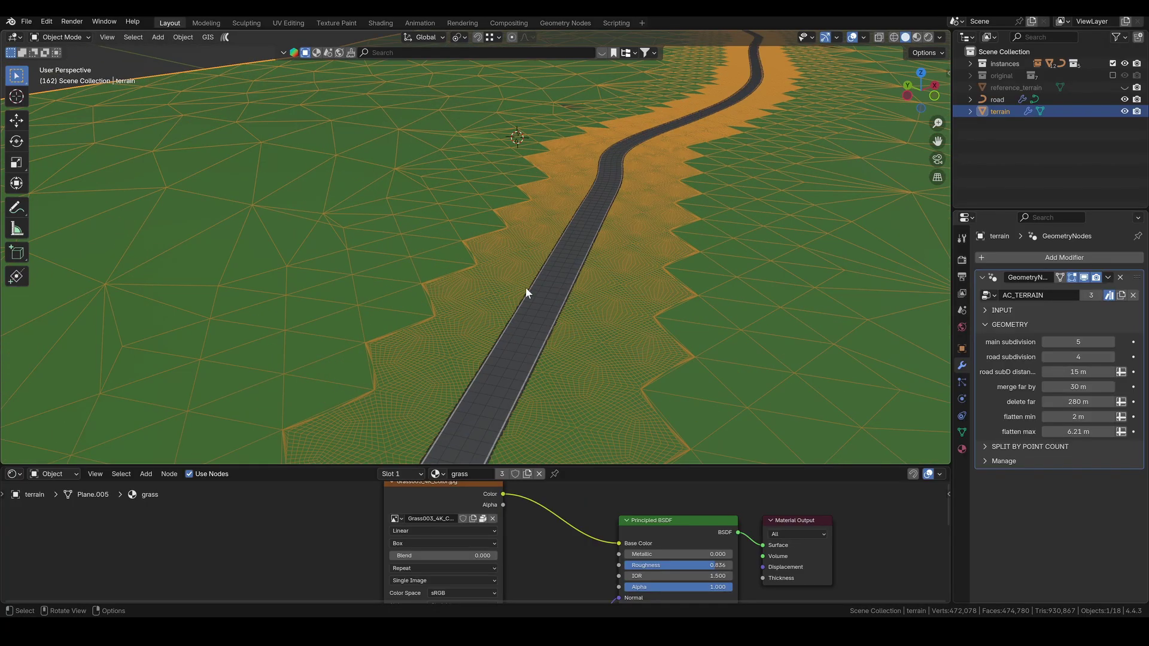
Set the terrain's road subdivision to 3
{"action": "left_click", "coordinate": [1047, 357]}
{"action": "middle_click_drag", "start_coordinate": [604, 285], "coordinate": [694, 245]}
{"action": "scroll", "coordinate": [752, 184], "scroll_direction": "up", "scroll_amount": 8}
{"action": "middle_click_drag", "start_coordinate": [725, 194], "coordinate": [601, 220]}
{"action": "scroll", "coordinate": [419, 123], "scroll_direction": "down", "scroll_amount": 15}
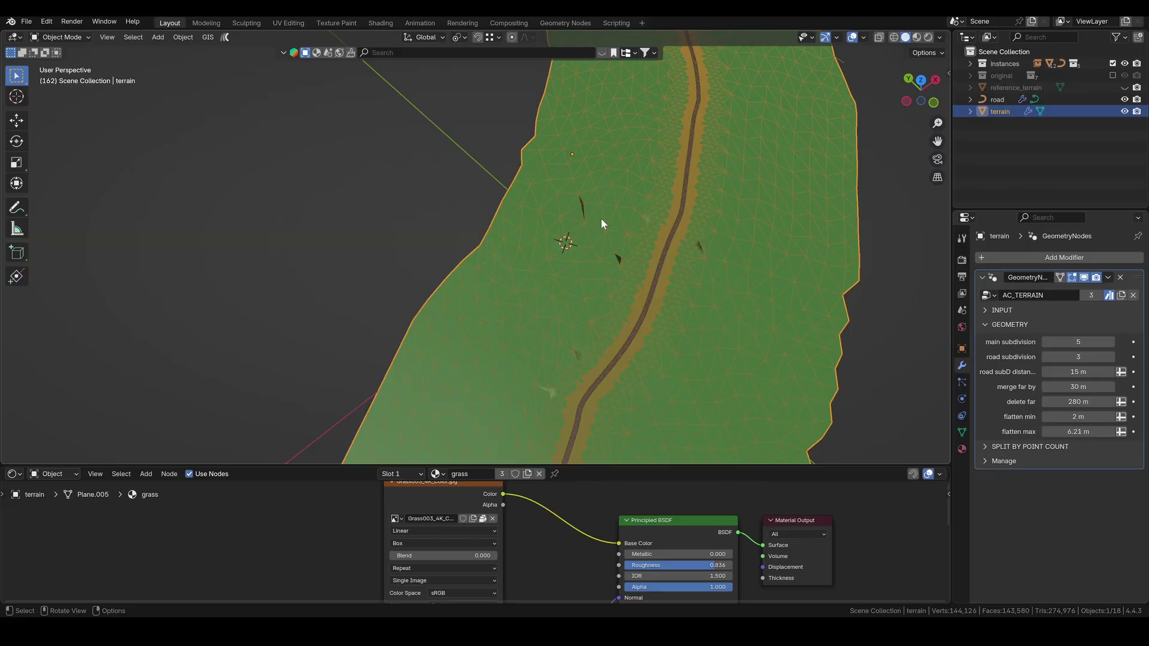
Set the terrain's merge far by distance to 25 m
{"action": "left_click", "coordinate": [1076, 386]}
{"action": "type", "text": "2"}
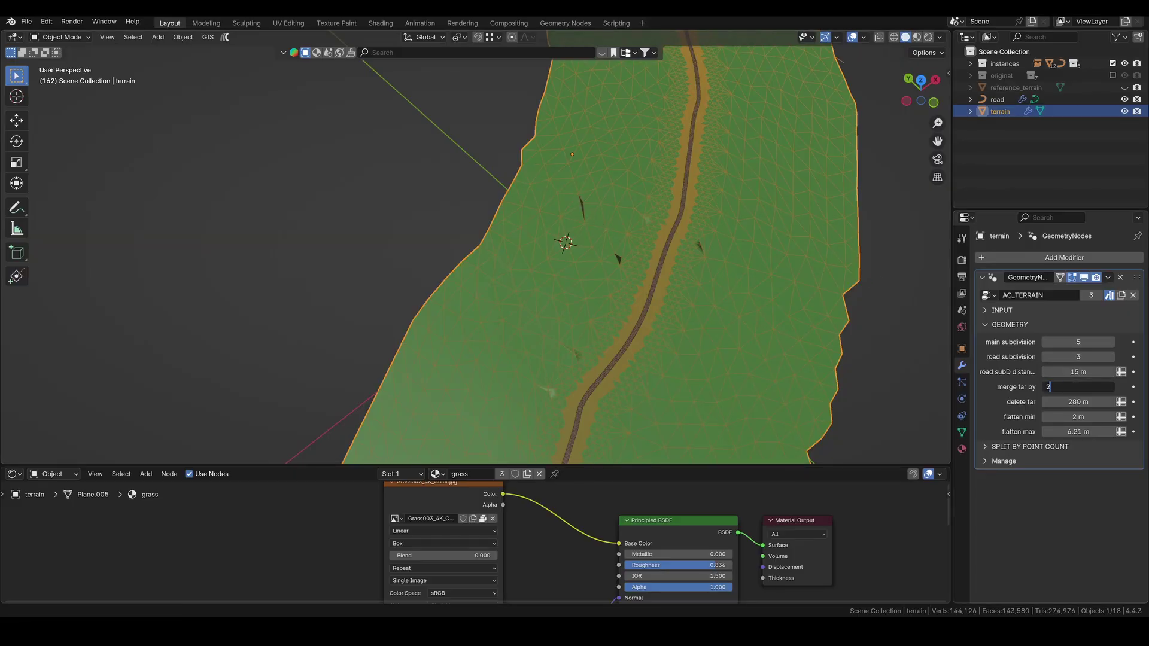
{"action": "type", "text": "5"}
{"action": "key", "text": "Return"}
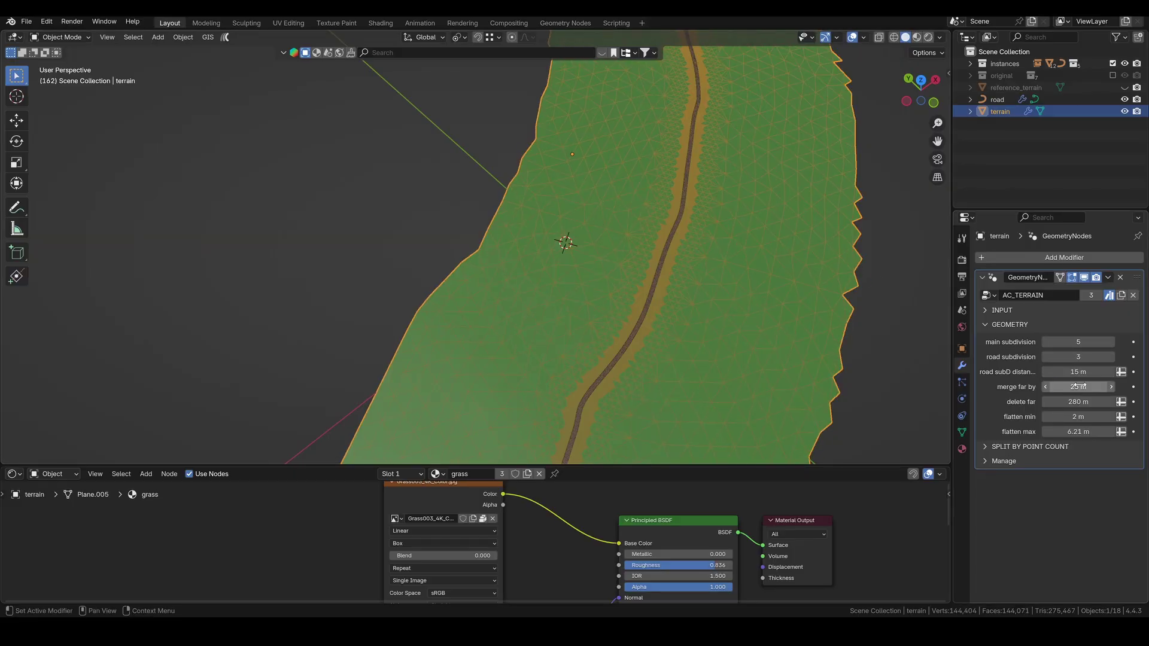
{"action": "scroll", "coordinate": [612, 315], "scroll_direction": "down", "scroll_amount": 5}
{"action": "middle_click_drag", "start_coordinate": [613, 315], "coordinate": [643, 248]}
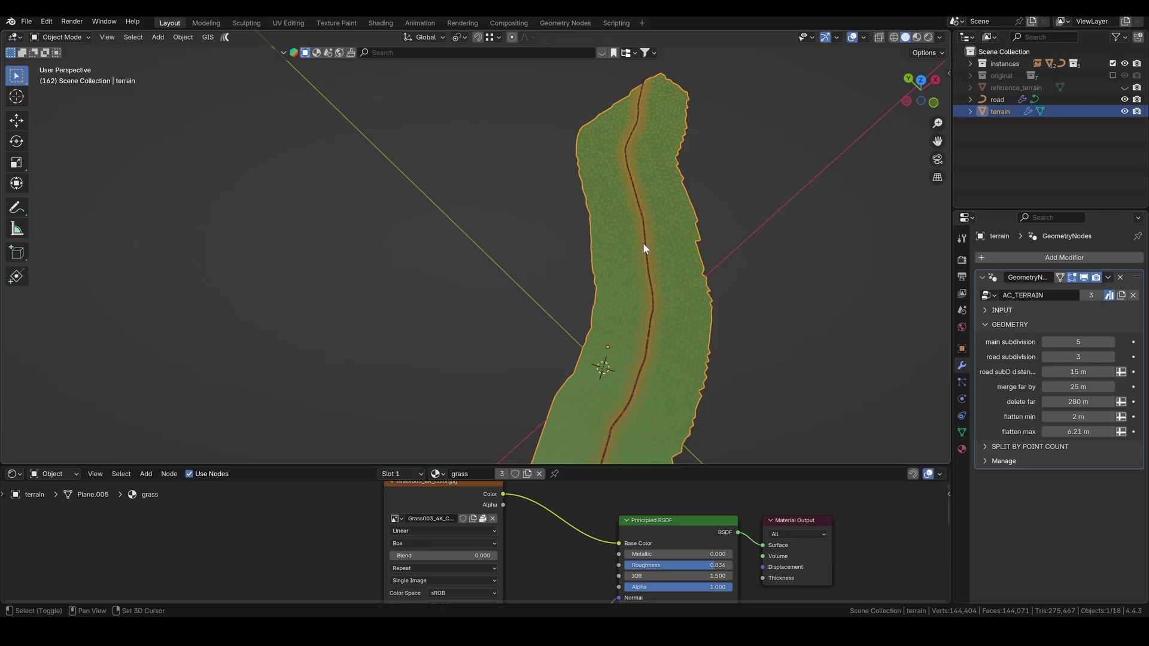
Try a delete far distance of 500 m on the terrain
{"action": "middle_click_drag", "start_coordinate": [625, 148], "coordinate": [626, 206], "text": "shift"}
{"action": "scroll", "coordinate": [626, 206], "scroll_direction": "up", "scroll_amount": 6}
{"action": "left_click", "coordinate": [1077, 402]}
{"action": "type", "text": "50"}
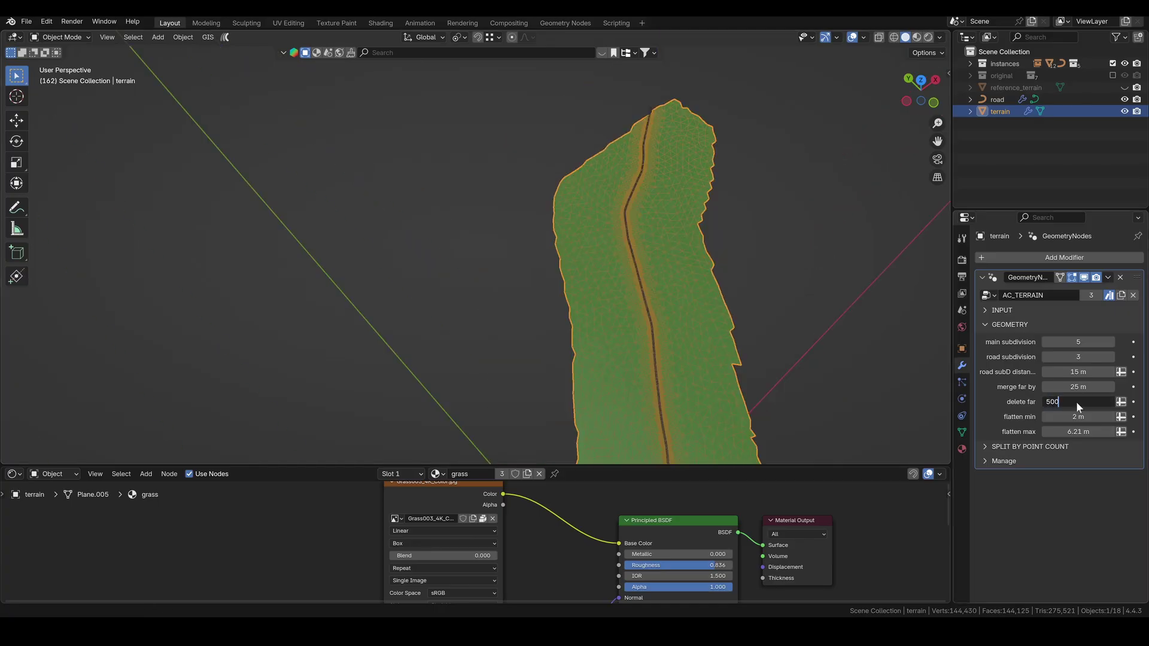
{"action": "type", "text": "0"}
{"action": "key", "text": "Return"}
{"action": "scroll", "coordinate": [747, 339], "scroll_direction": "down", "scroll_amount": 2}
{"action": "middle_click_drag", "start_coordinate": [717, 292], "coordinate": [652, 148]}
{"action": "scroll", "coordinate": [642, 171], "scroll_direction": "up", "scroll_amount": 4}
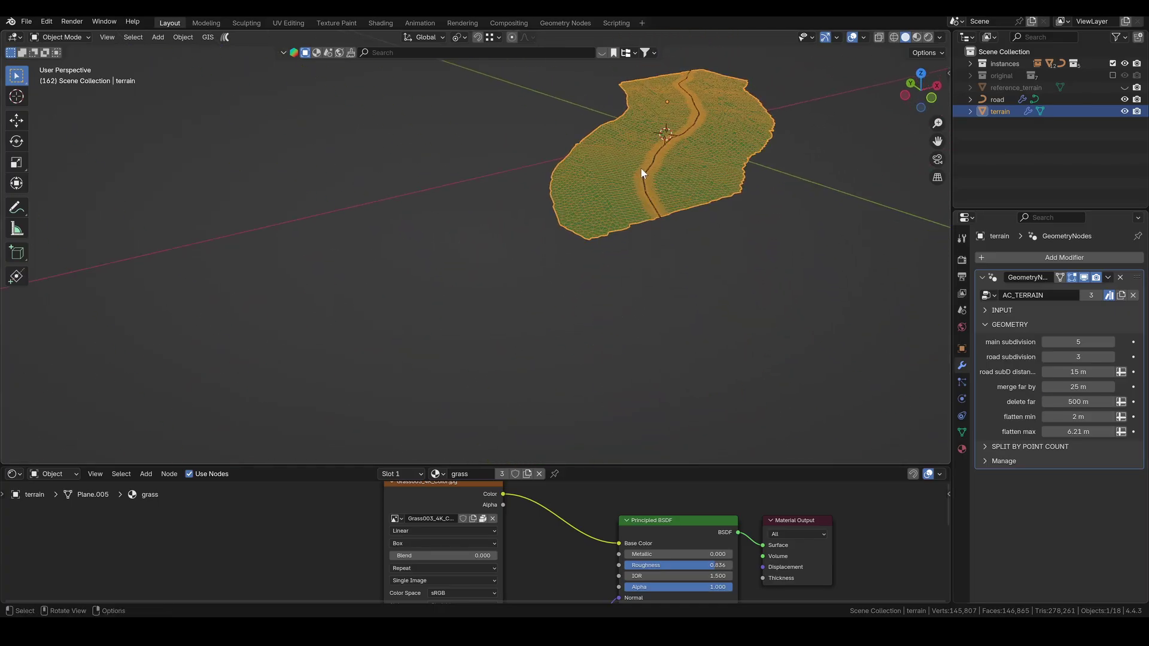
Set the terrain's delete far distance to 200 m and its road subD distance to 10 m
{"action": "left_click", "coordinate": [1074, 401]}
{"action": "type", "text": "200"}
{"action": "key", "text": "Return"}
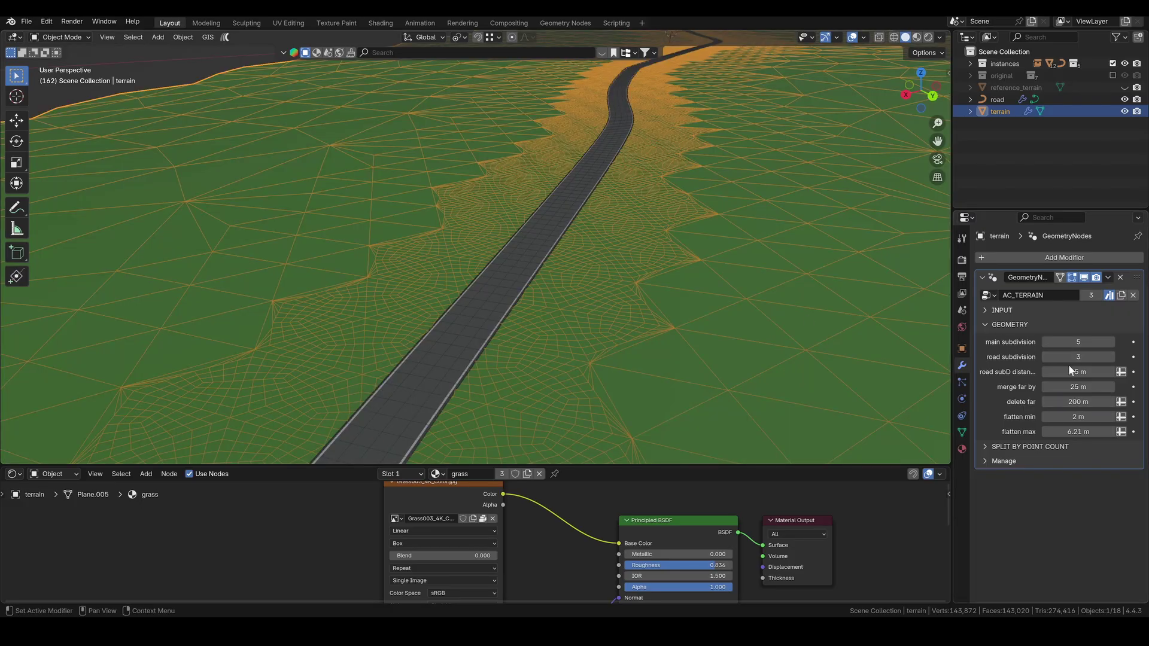
{"action": "left_click", "coordinate": [1068, 372]}
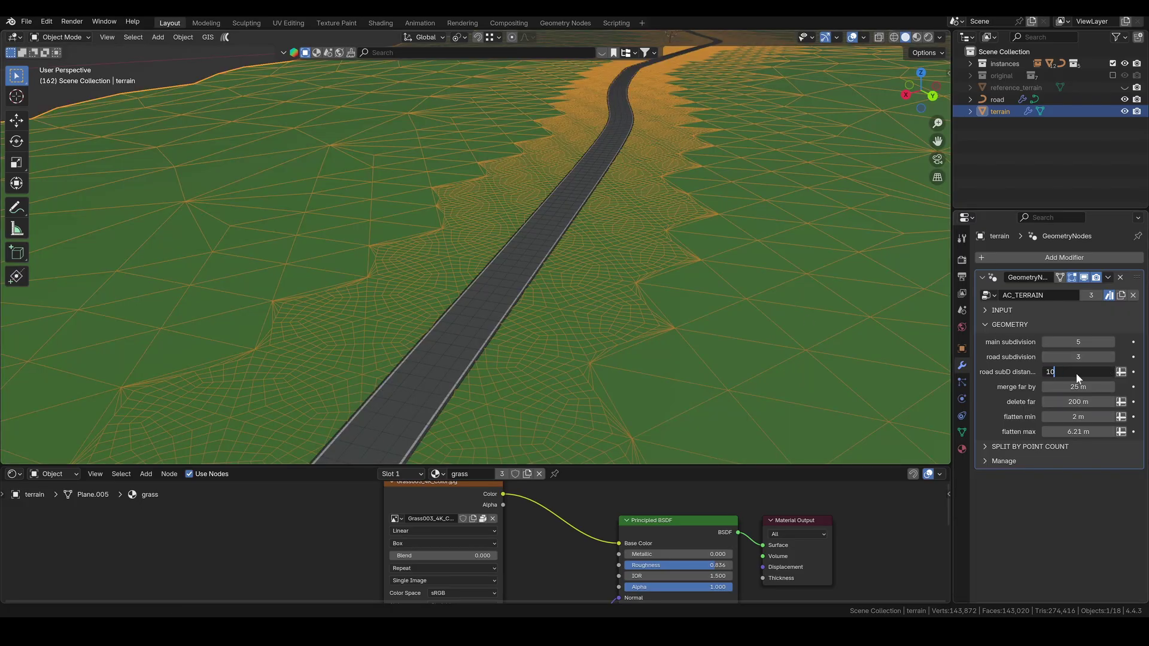
{"action": "key", "text": "Return"}
Turn off the terrain modifier's viewport display and scale the base grid down slightly to fit within the reference terrain
{"action": "scroll", "coordinate": [562, 232], "scroll_direction": "down", "scroll_amount": 4}
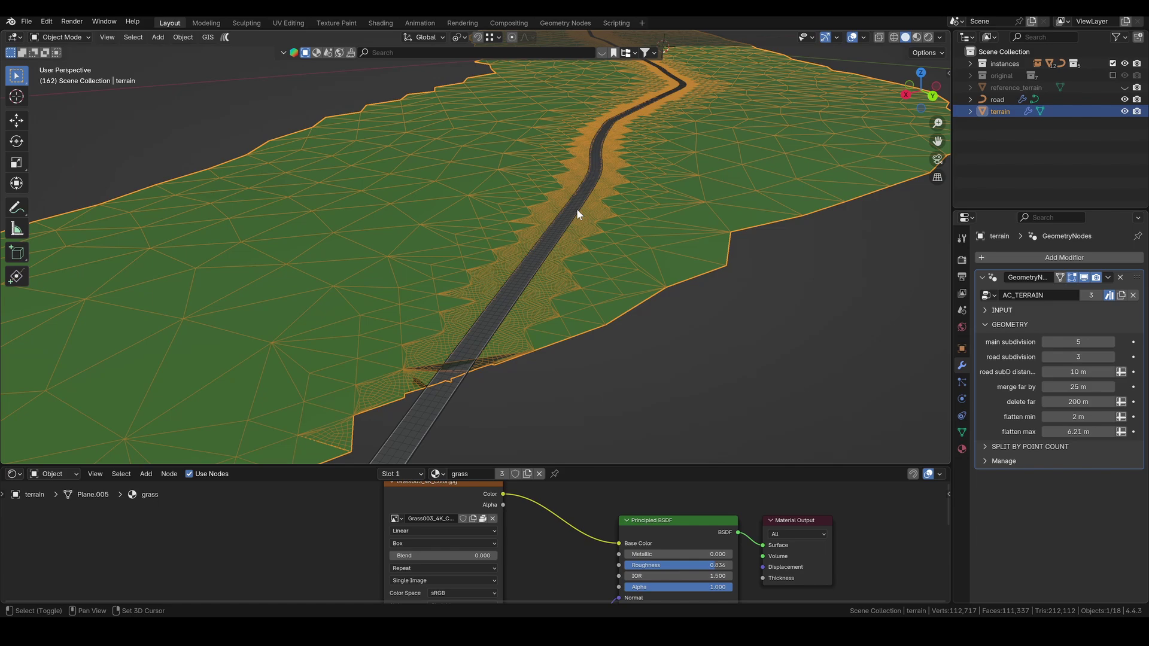
{"action": "middle_click_drag", "start_coordinate": [576, 208], "coordinate": [606, 241], "text": "shift"}
{"action": "scroll", "coordinate": [605, 240], "scroll_direction": "down", "scroll_amount": 2}
{"action": "scroll", "coordinate": [578, 296], "scroll_direction": "down", "scroll_amount": 3}
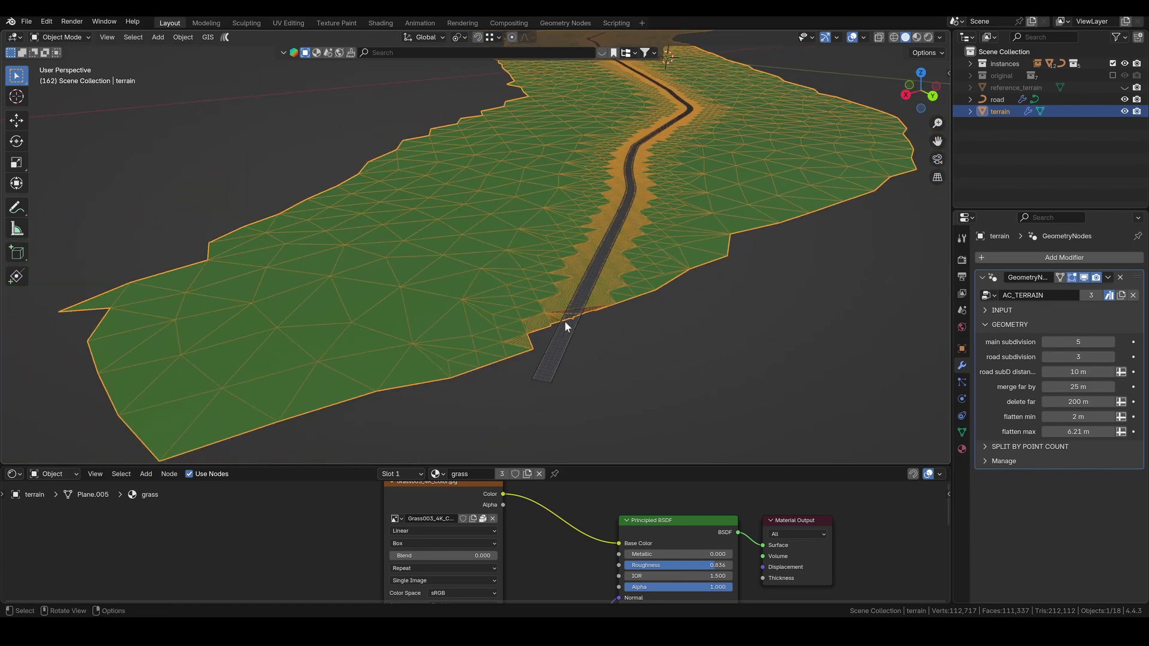
{"action": "scroll", "coordinate": [565, 317], "scroll_direction": "up", "scroll_amount": 6}
{"action": "scroll", "coordinate": [564, 315], "scroll_direction": "down", "scroll_amount": 3}
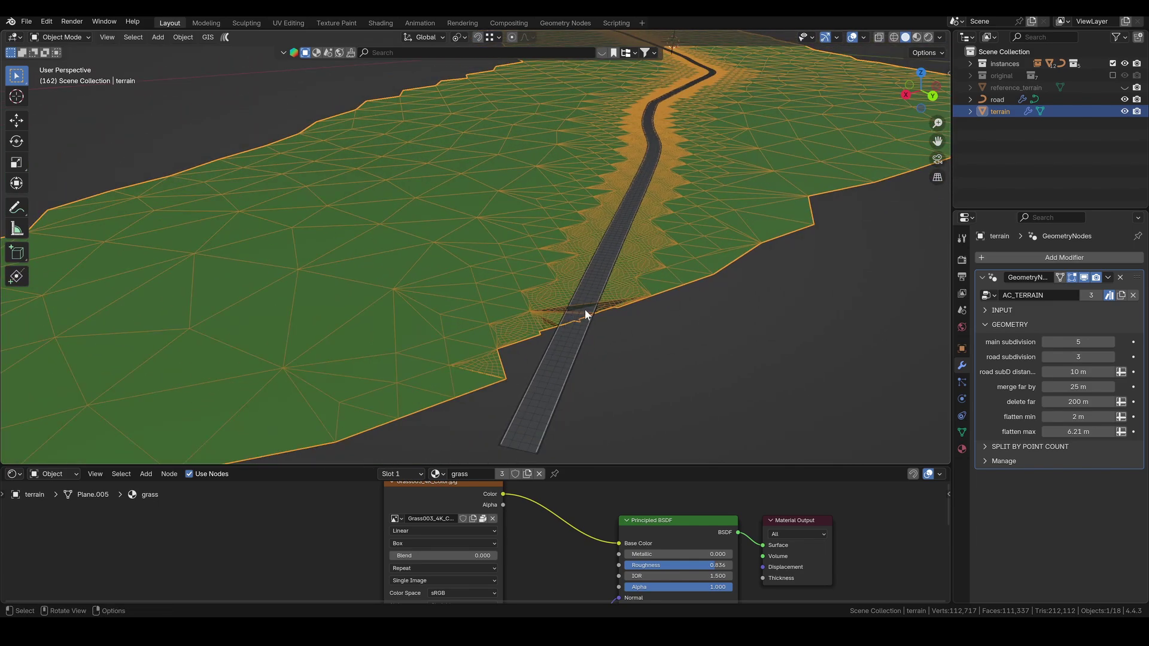
{"action": "key", "text": "KP_7"}
{"action": "left_click", "coordinate": [1083, 277]}
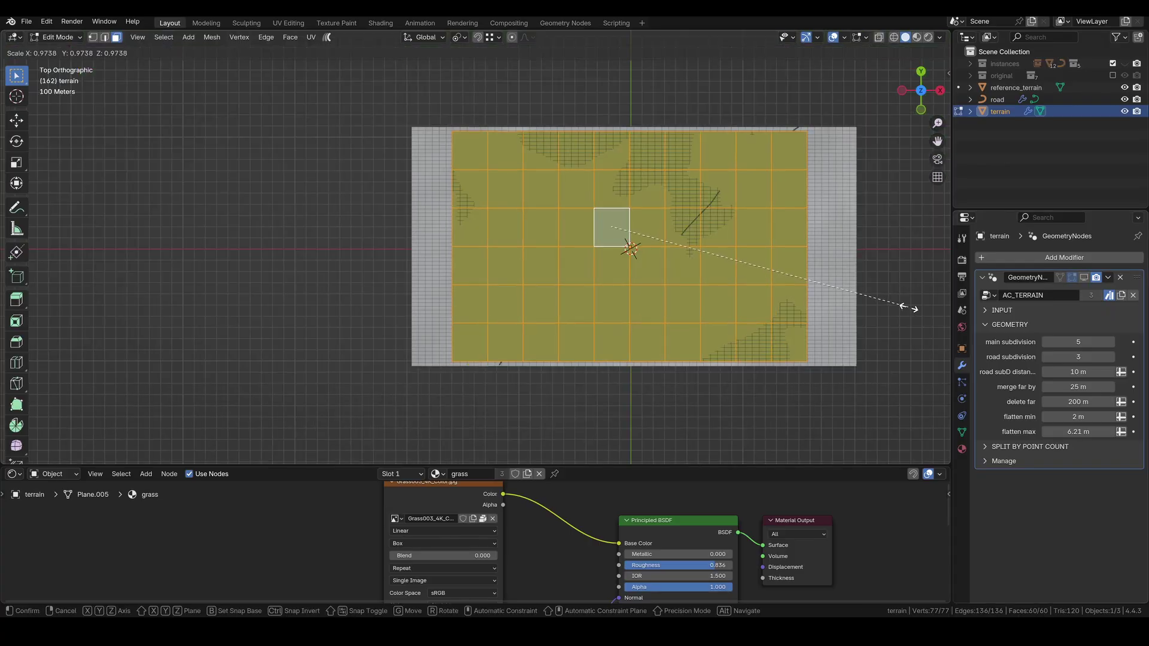
{"action": "left_click", "coordinate": [905, 307]}
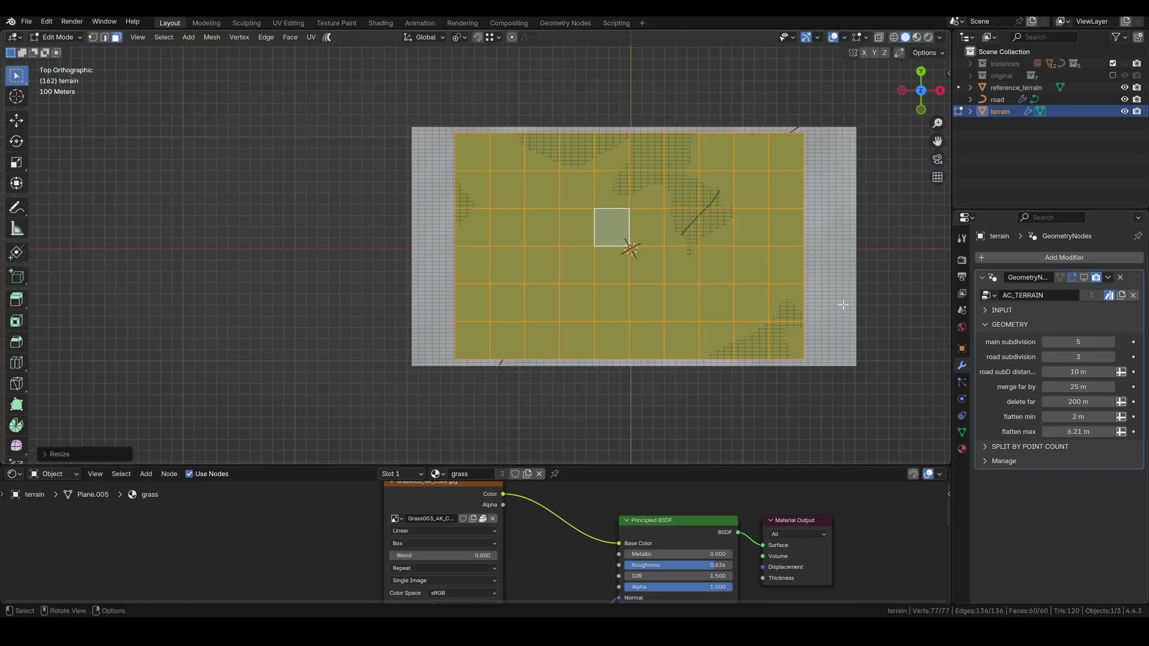
{"action": "key", "text": "Tab"}
Re-enable the AC_TERRAIN modifier's viewport display and bring the road's end at the terrain edge into view
{"action": "scroll", "coordinate": [487, 346], "scroll_direction": "up", "scroll_amount": 1}
{"action": "middle_click_drag", "start_coordinate": [487, 346], "coordinate": [522, 284]}
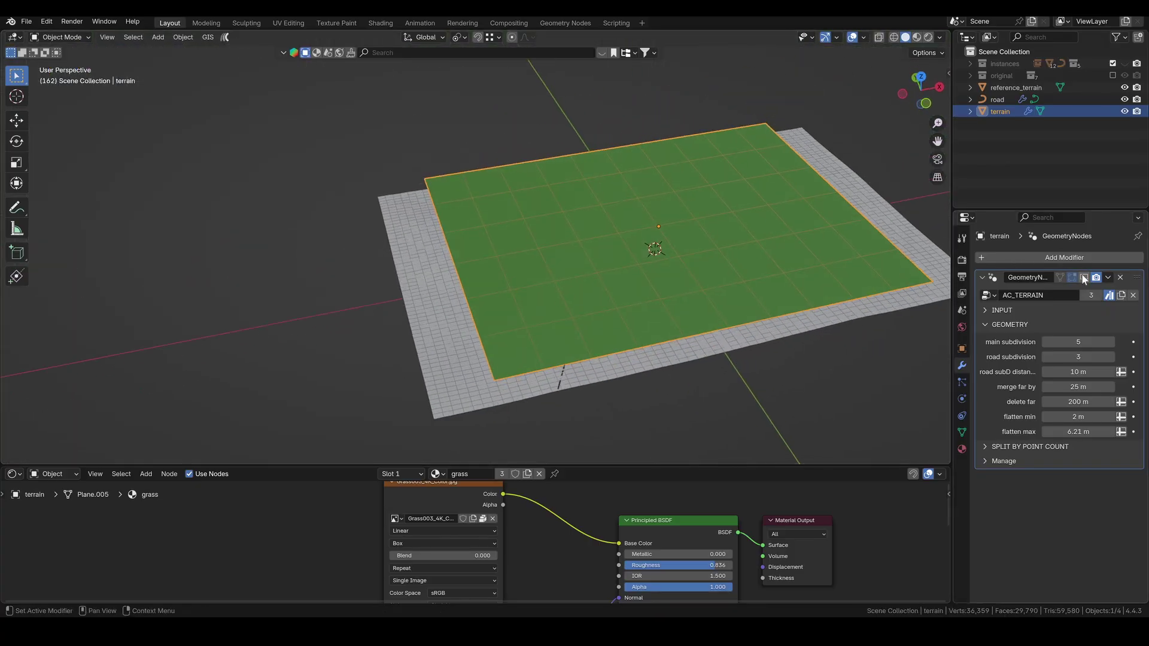
{"action": "left_click", "coordinate": [1083, 277]}
{"action": "scroll", "coordinate": [557, 385], "scroll_direction": "up", "scroll_amount": 12}
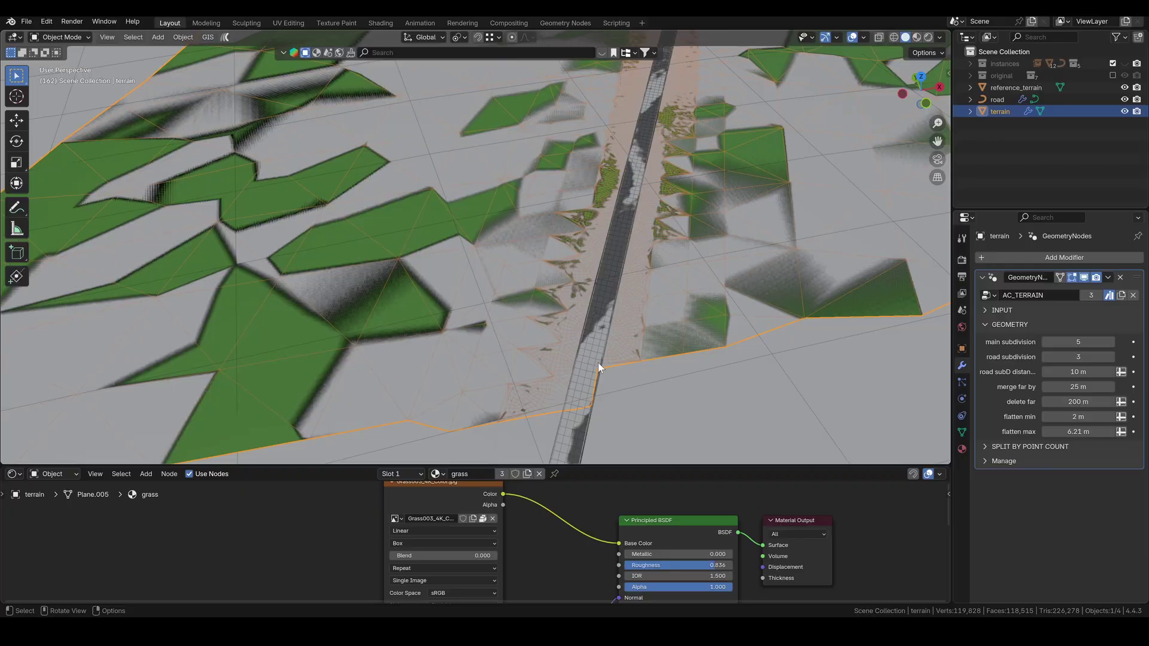
{"action": "middle_click_drag", "start_coordinate": [597, 362], "coordinate": [596, 217], "text": "shift"}
Select the road, check its slope at ground level and set its Z-smooth to 200
{"action": "left_click", "coordinate": [717, 278]}
{"action": "key", "text": "w"}
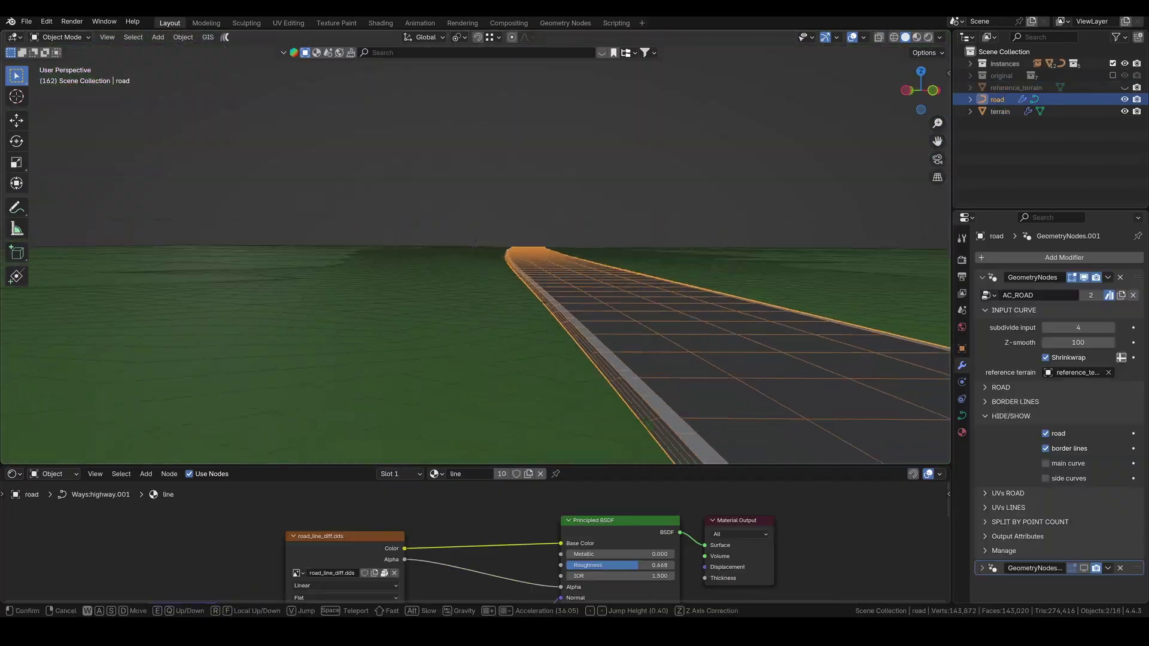
{"action": "key", "text": "w"}
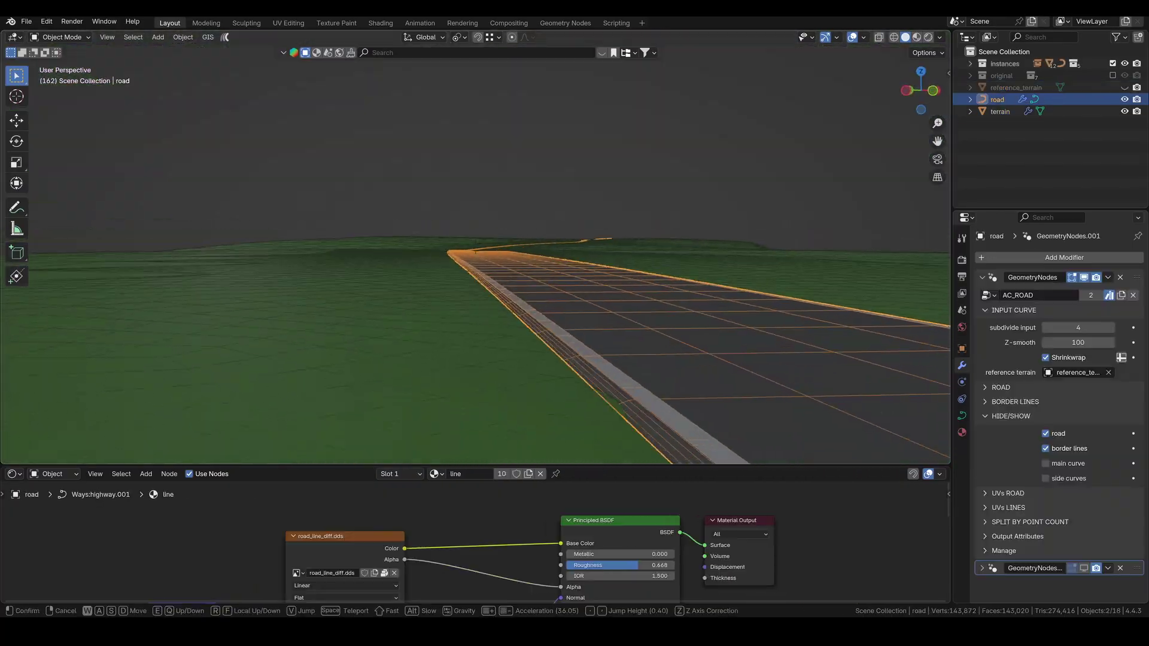
{"action": "key", "text": "w"}
{"action": "left_click", "coordinate": [664, 280]}
{"action": "middle_click_drag", "start_coordinate": [664, 280], "coordinate": [675, 287]}
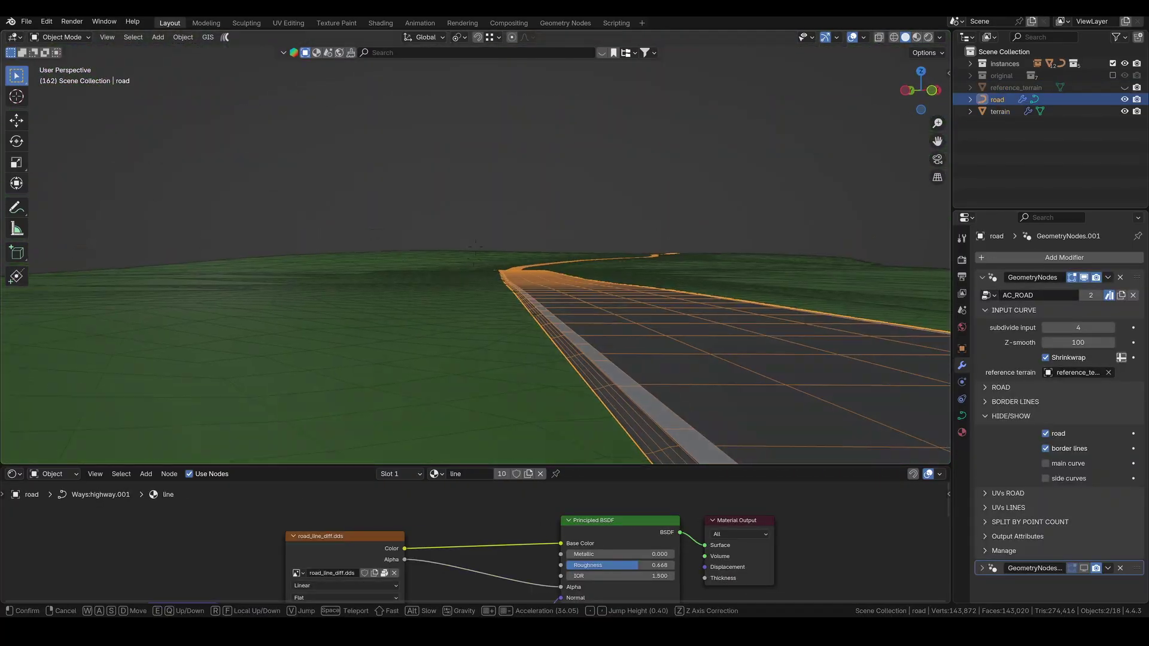
{"action": "double_click", "coordinate": [1066, 343]}
{"action": "type", "text": "200"}
{"action": "key", "text": "Return"}
{"action": "key", "text": "shift+grave"}
{"action": "key", "text": "w"}
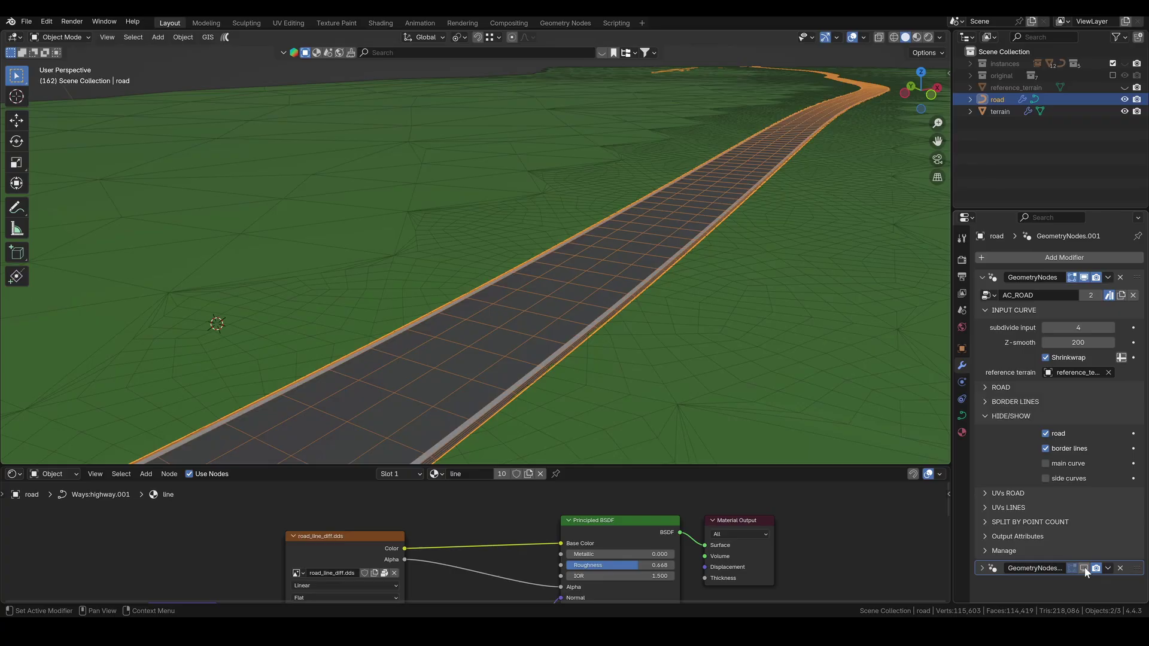
Display the road's guide posts with the main curve output enabled and a post width of 6.6 m
{"action": "left_click", "coordinate": [1084, 568]}
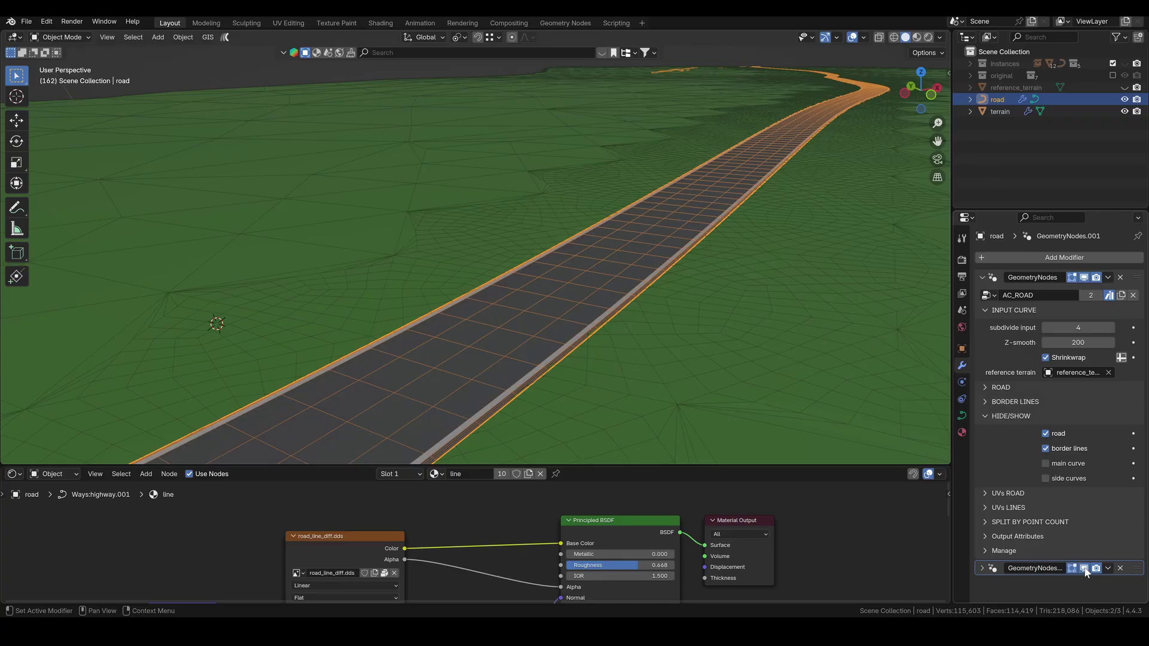
{"action": "left_click", "coordinate": [1046, 464]}
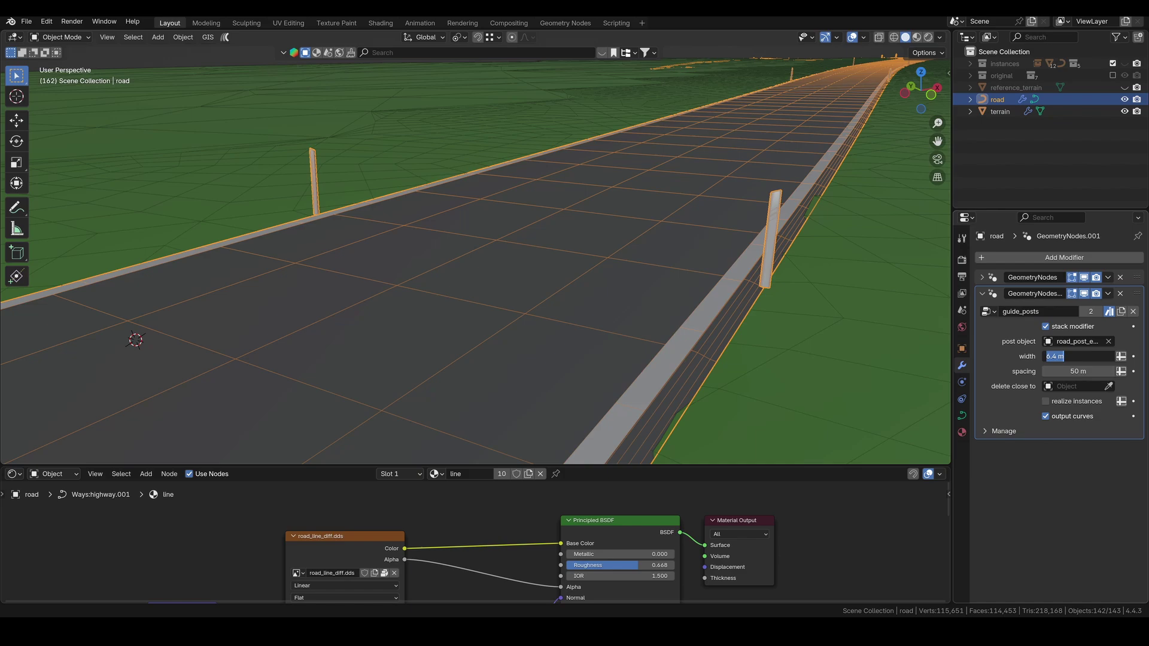
{"action": "type", "text": "6.6"}
{"action": "key", "text": "Return"}
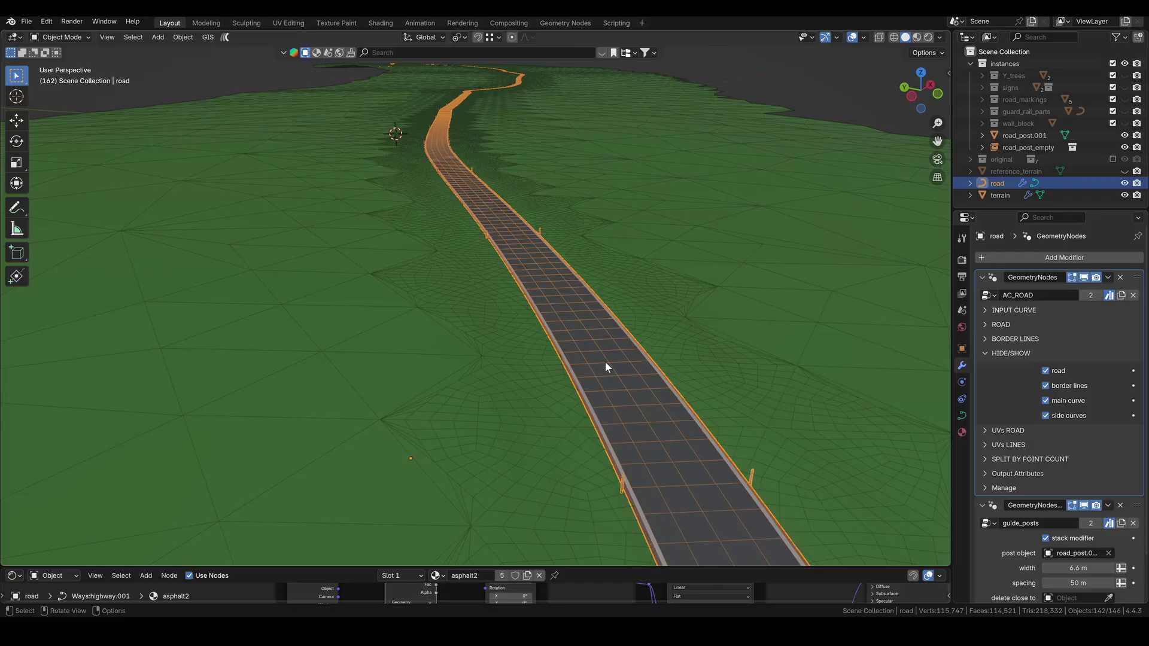
Duplicate the road in place and rename the copy as guard_rails
{"action": "key", "text": "shift+d"}
{"action": "key", "text": "Escape"}
{"action": "left_click", "coordinate": [1004, 195]}
{"action": "double_click", "coordinate": [1004, 195]}
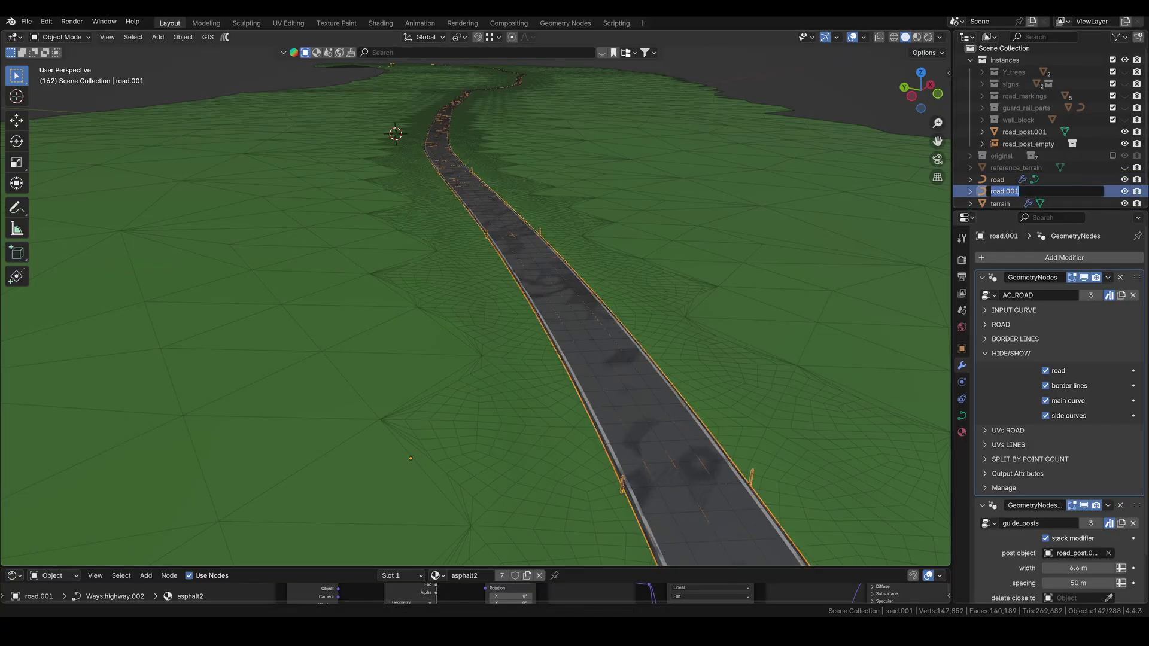
{"action": "type", "text": "guard_rails"}
{"action": "key", "text": "Return"}
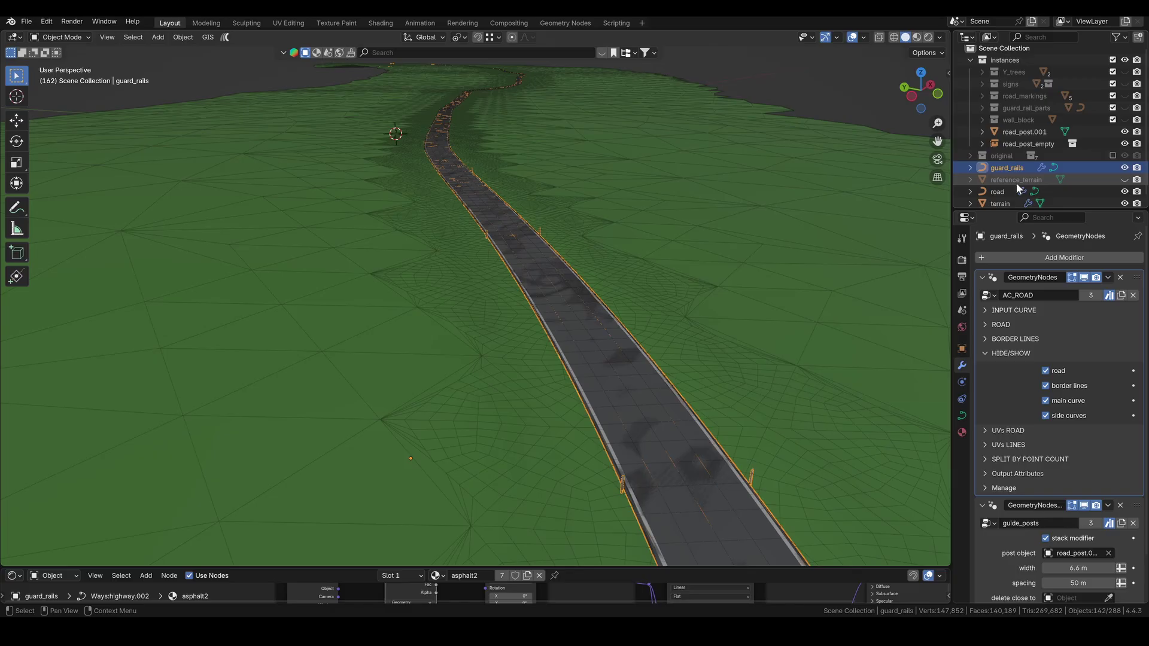
Hide the original road and disable the road, border lines and main curve outputs of guard_rails, keeping only the side curves
{"action": "left_click", "coordinate": [1124, 192]}
{"action": "left_click", "coordinate": [1044, 371]}
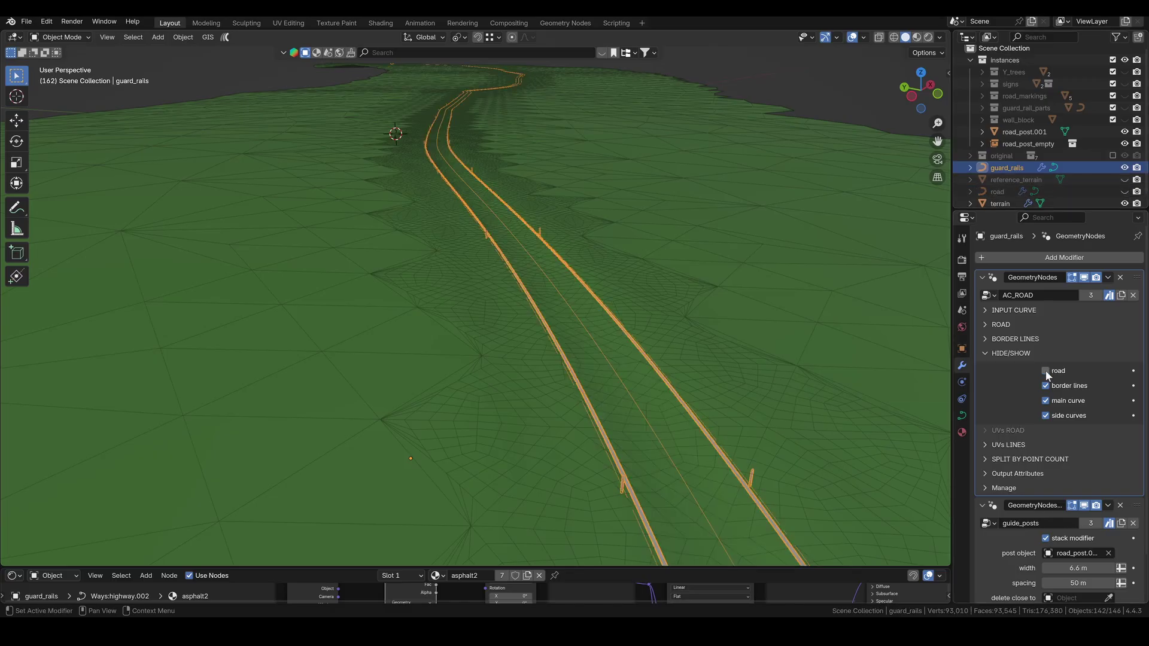
{"action": "left_click", "coordinate": [1045, 385]}
{"action": "left_click", "coordinate": [1045, 400]}
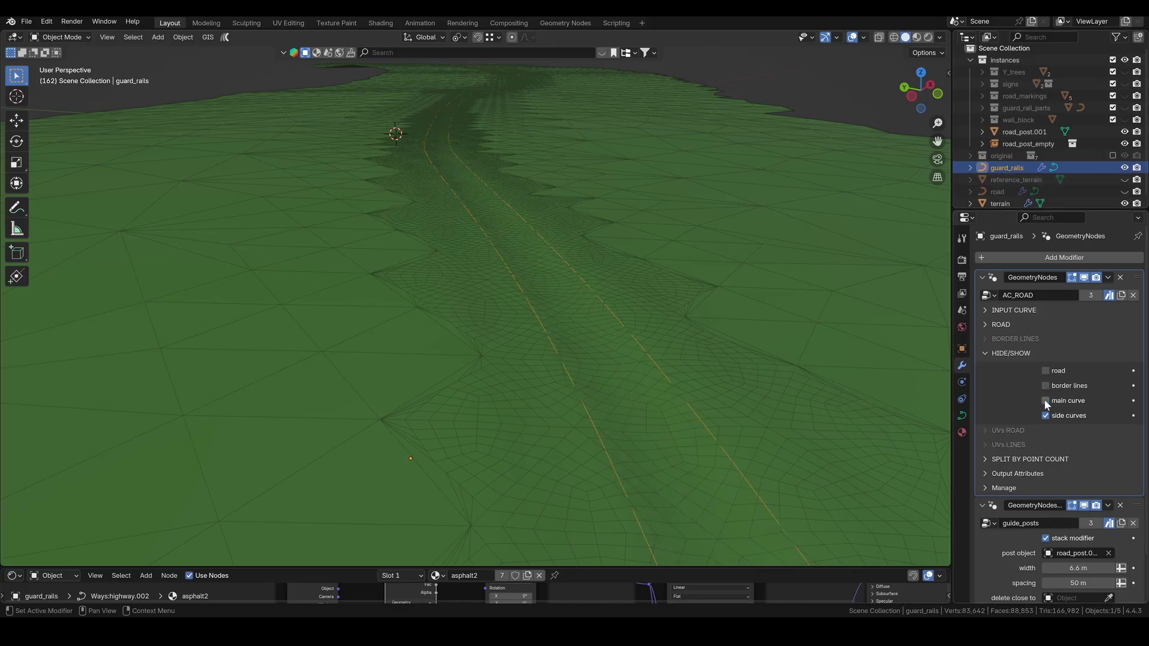
Remove the guide_posts modifier from guard_rails and convert the object to a mesh
{"action": "left_click", "coordinate": [1121, 505]}
{"action": "right_click", "coordinate": [647, 343]}
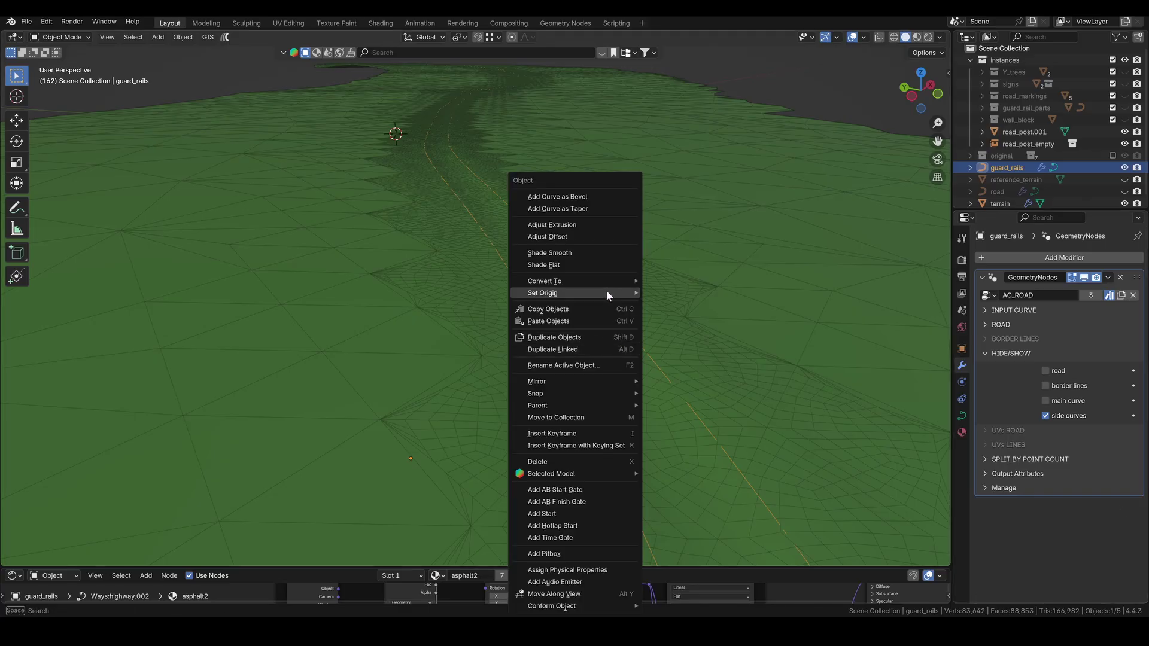
{"action": "mouse_move", "coordinate": [605, 281]}
{"action": "left_click", "coordinate": [688, 282]}
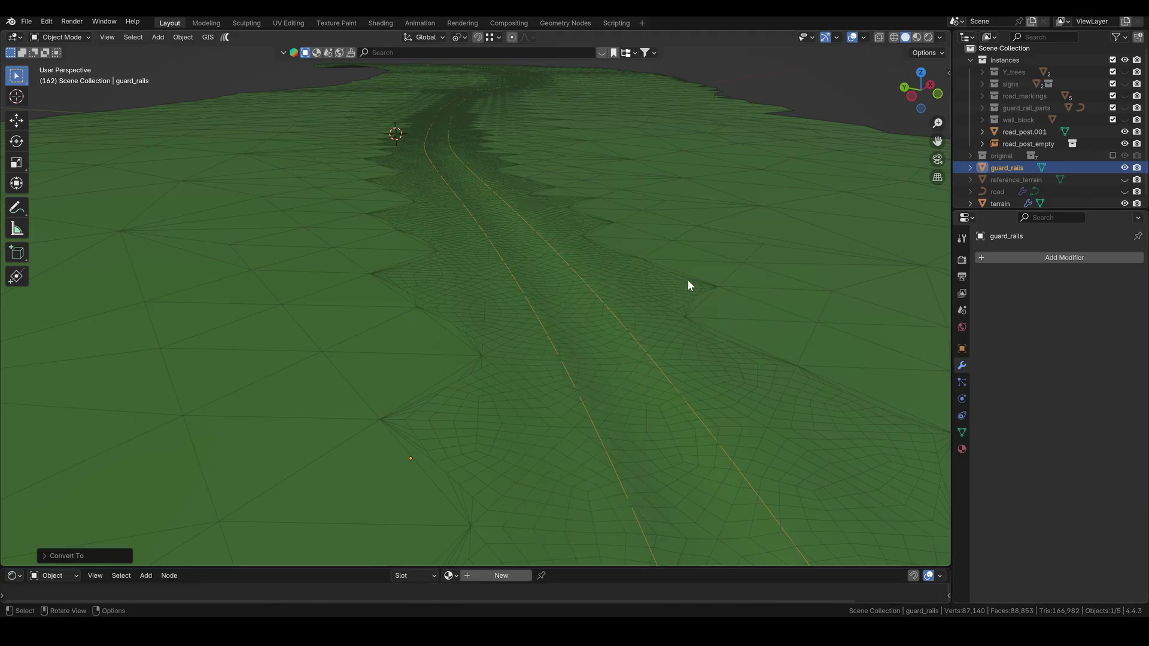
Show the original road again and select all vertices of the guard_rails mesh for editing
{"action": "left_click", "coordinate": [1124, 191]}
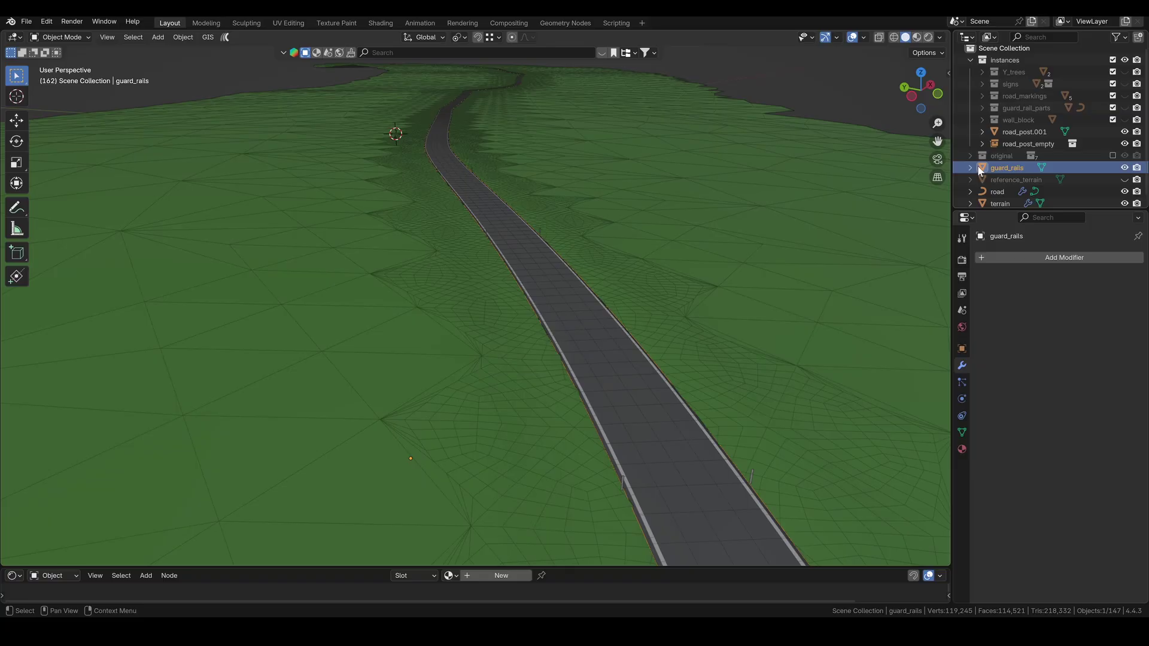
{"action": "key", "text": "Tab"}
{"action": "key", "text": "1"}
{"action": "key", "text": "a"}
{"action": "left_click", "coordinate": [961, 431]}
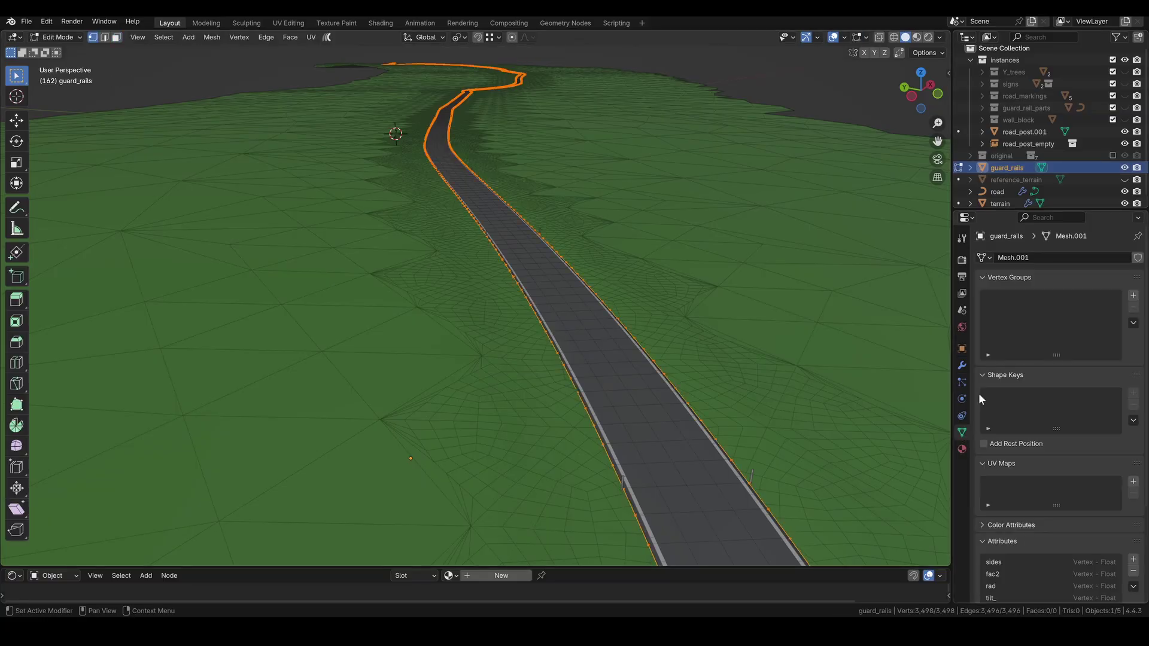
Add two vertex groups to the guard_rails mesh, named guard_rails and arrows
{"action": "left_click", "coordinate": [1133, 296]}
{"action": "double_click", "coordinate": [1017, 298]}
{"action": "type", "text": "guard"}
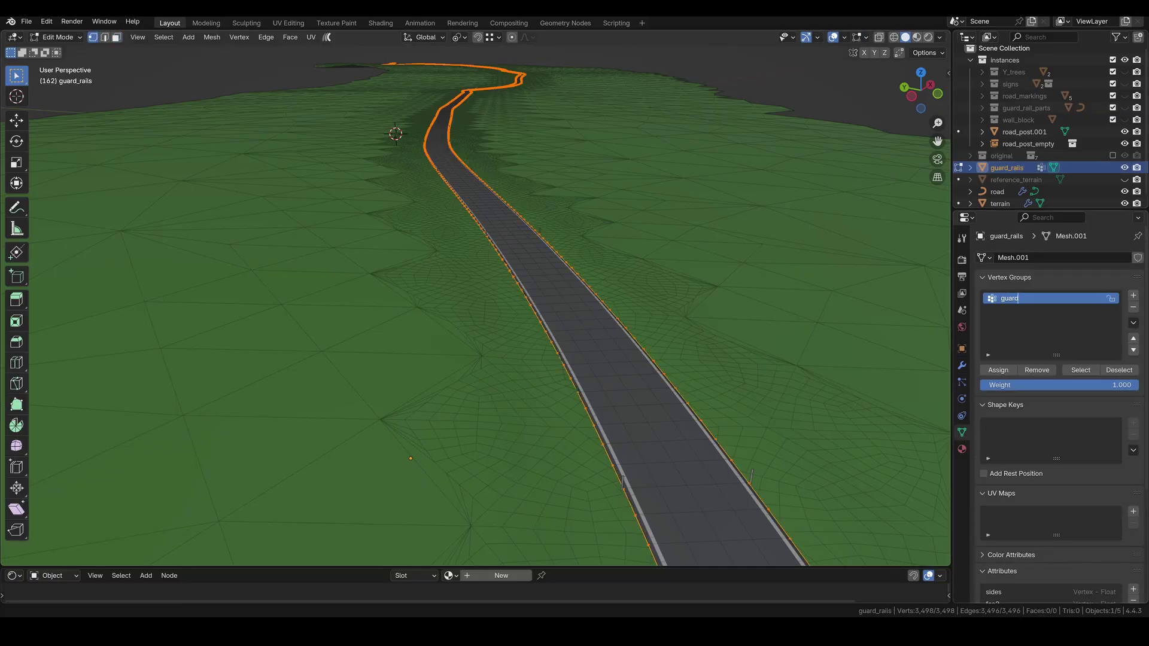
{"action": "type", "text": "_raild"}
{"action": "key", "text": "Return"}
{"action": "double_click", "coordinate": [1026, 298]}
{"action": "key", "text": "Right"}
{"action": "key", "text": "BackSpace"}
{"action": "type", "text": "s"}
{"action": "key", "text": "Return"}
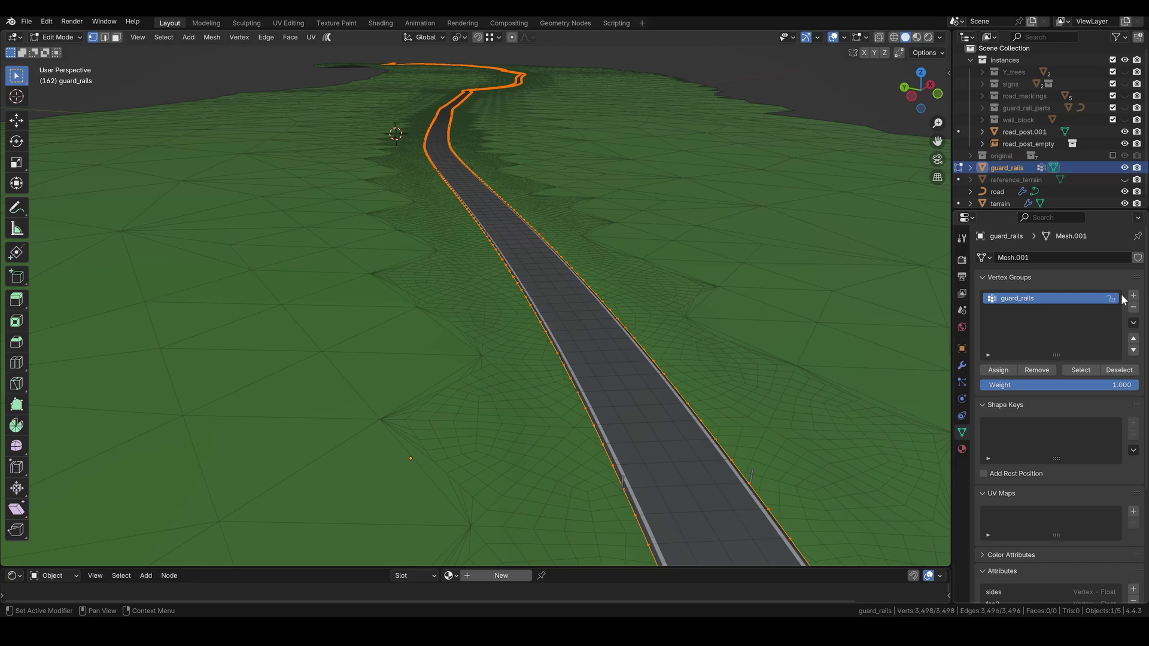
{"action": "left_click", "coordinate": [1132, 295]}
{"action": "double_click", "coordinate": [1017, 309]}
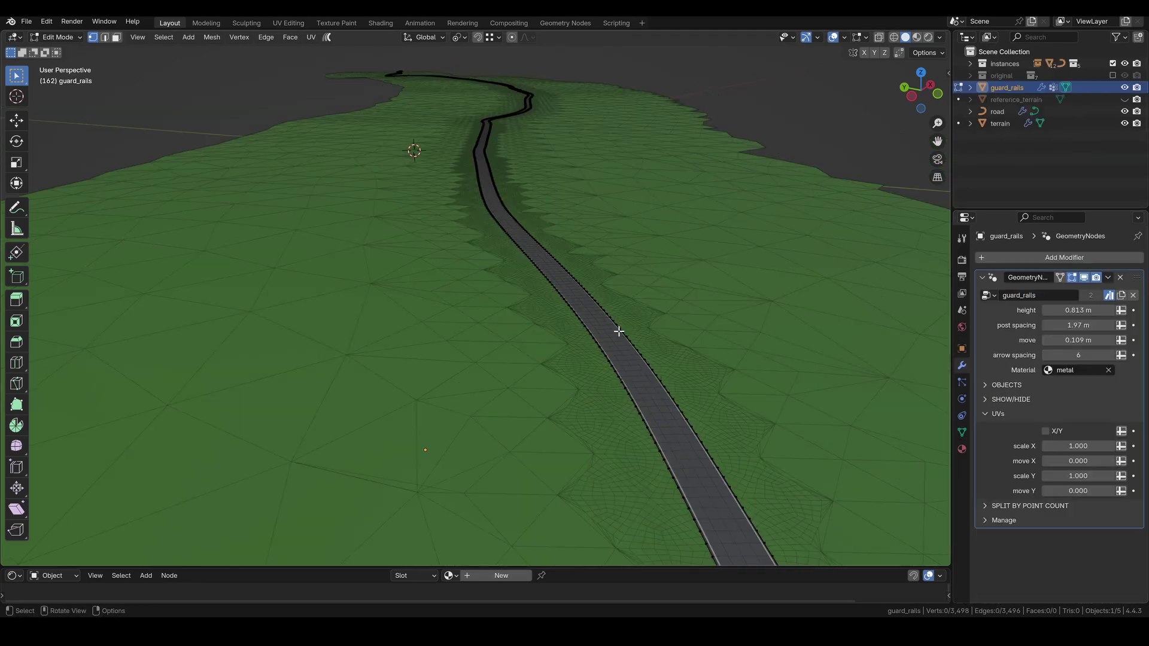
Select the run of side-curve vertices along the outside of the nearest road bend and assign them to the guard_rails vertex group
{"action": "left_click", "coordinate": [688, 465]}
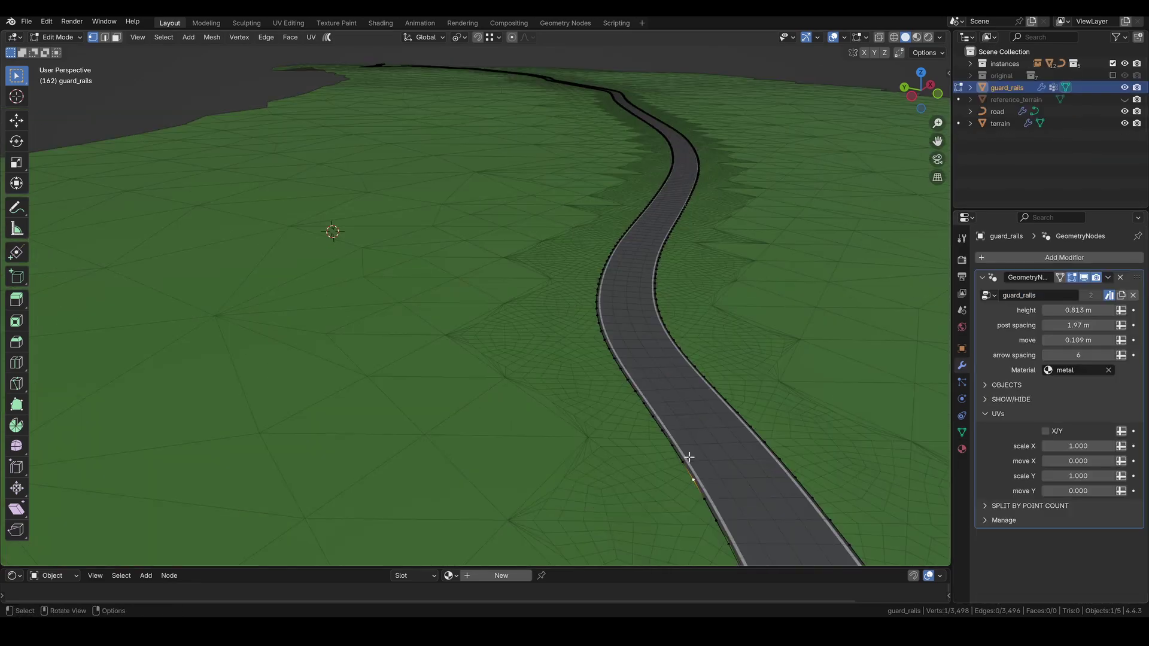
{"action": "left_click", "coordinate": [653, 198], "text": "ctrl"}
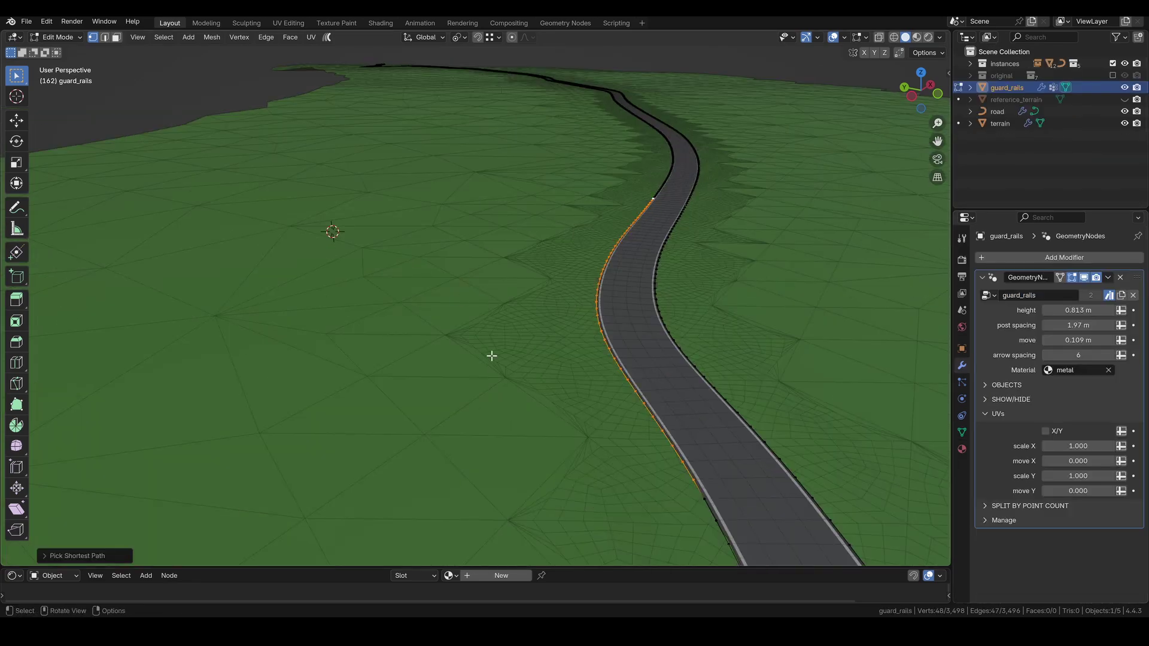
{"action": "left_click", "coordinate": [962, 432]}
{"action": "left_click", "coordinate": [1017, 298]}
{"action": "left_click", "coordinate": [994, 375]}
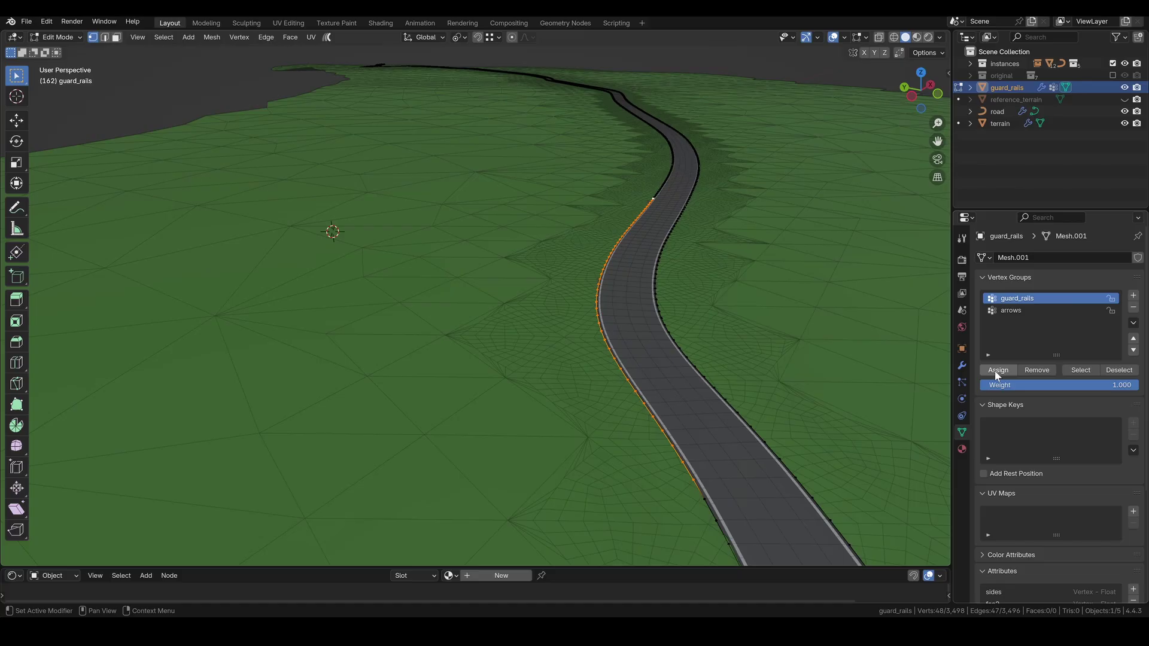
Leave mesh editing and replace the road object AC_road with the scene's road in the guard_rails modifier
{"action": "key", "text": "Tab"}
{"action": "left_click", "coordinate": [962, 366]}
{"action": "left_click", "coordinate": [996, 385]}
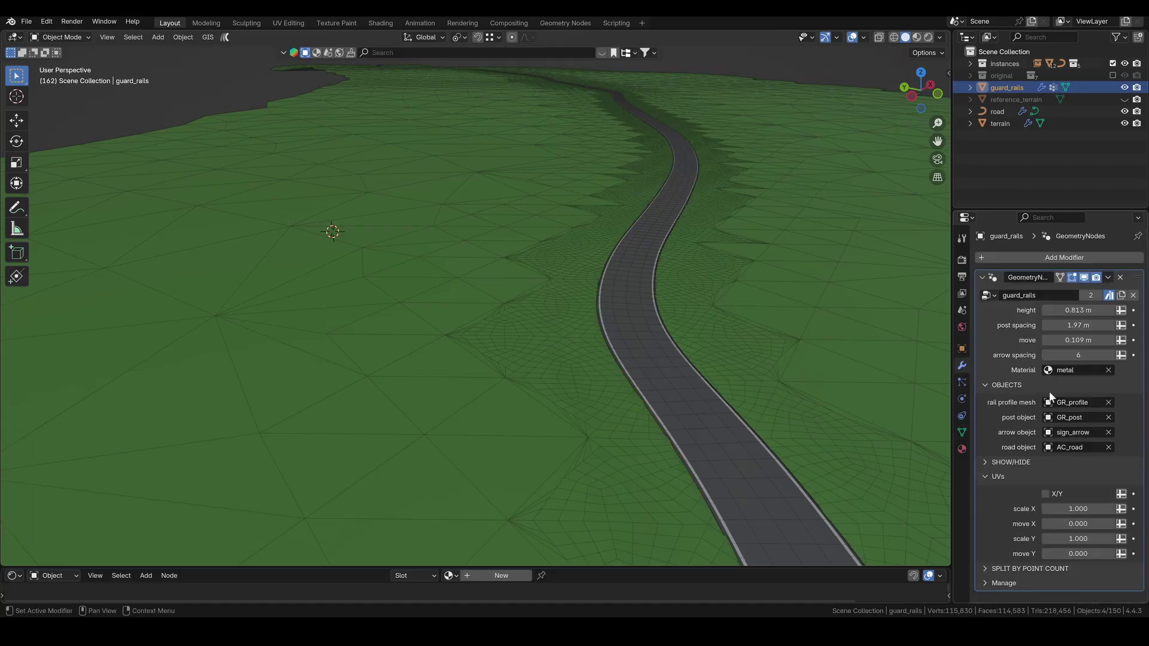
{"action": "left_click", "coordinate": [997, 477]}
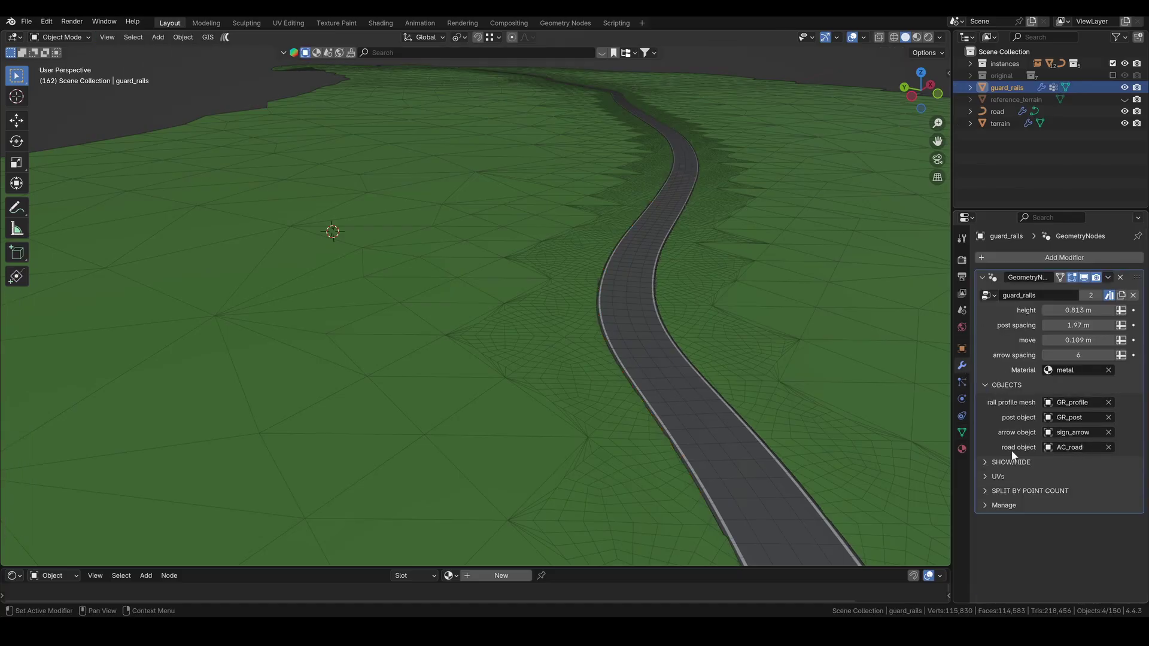
{"action": "left_click", "coordinate": [1108, 448]}
{"action": "left_click", "coordinate": [1107, 447]}
{"action": "left_click", "coordinate": [682, 390]}
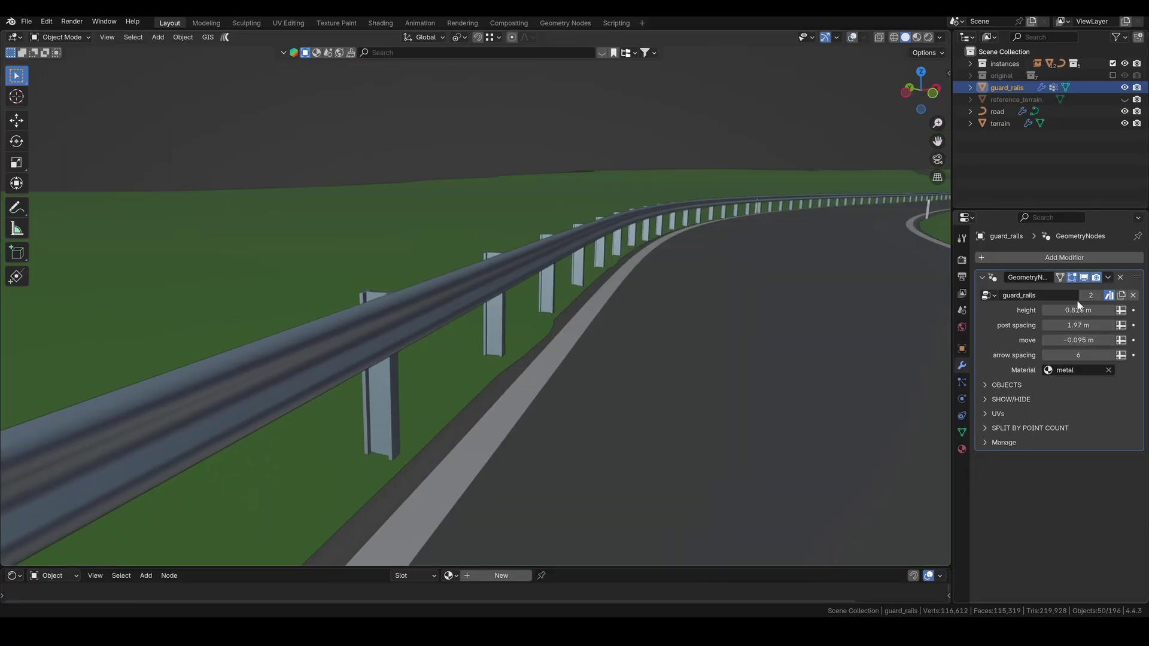
Set the guard rail height to 0.763 m and the post spacing to 3 m
{"action": "left_click_drag", "start_coordinate": [1078, 305], "coordinate": [1081, 328]}
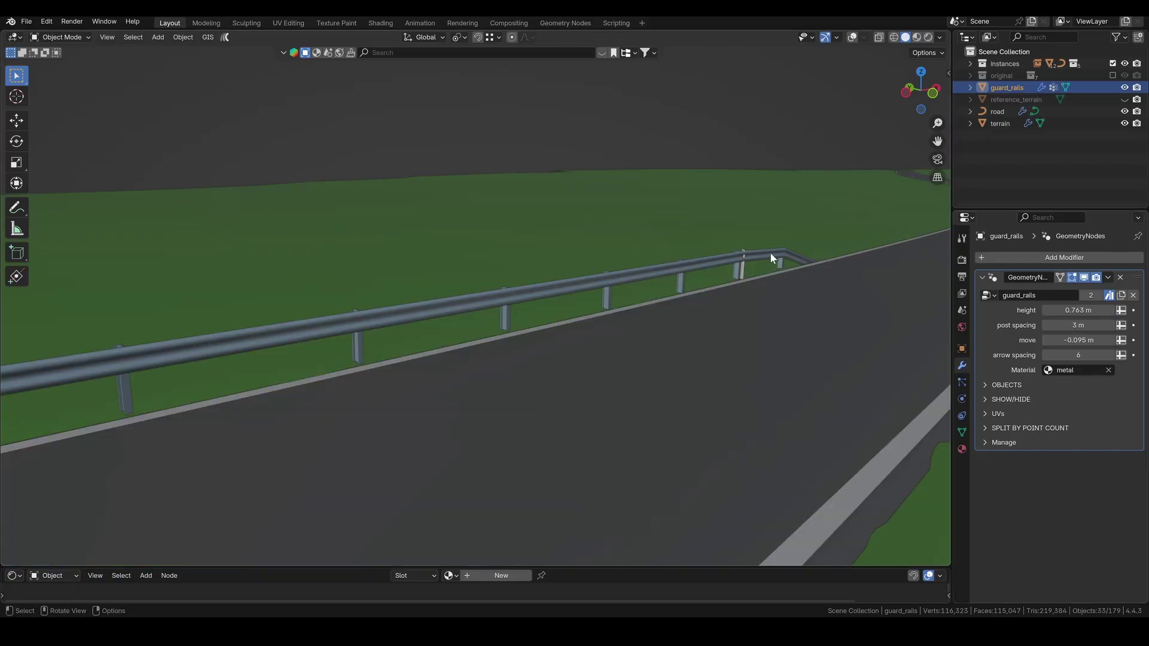
{"action": "scroll", "coordinate": [760, 253], "scroll_direction": "up", "scroll_amount": 3}
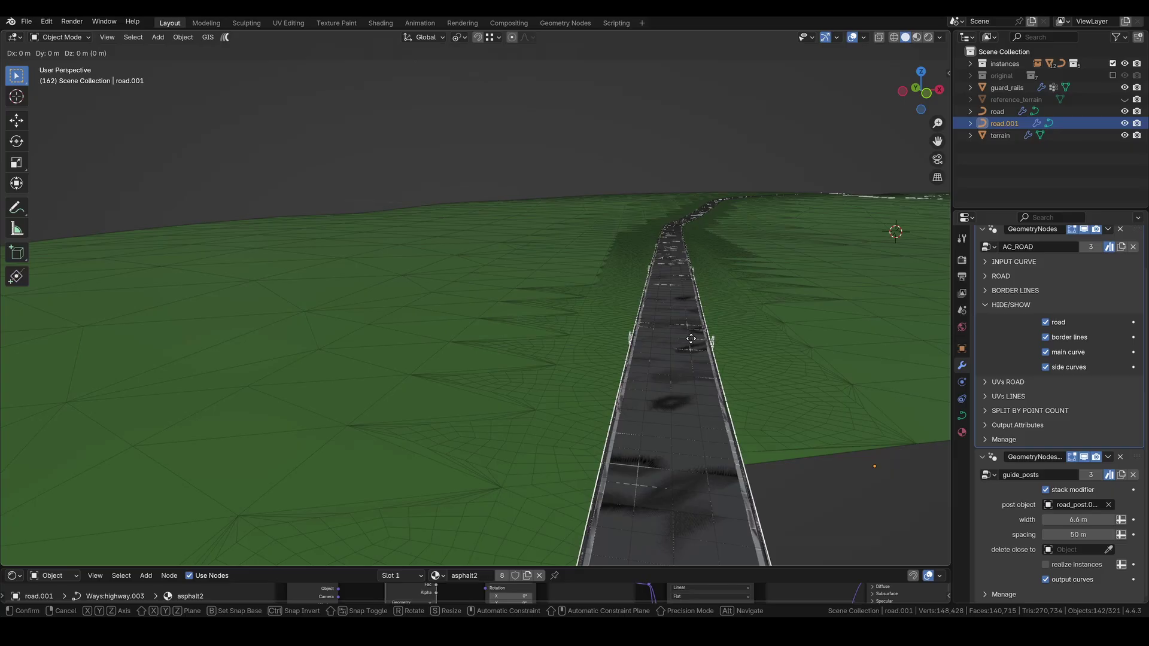
Duplicate the road in place and rename the copy as mid_line
{"action": "type", "text": "mid_line"}
{"action": "key", "text": "Return"}
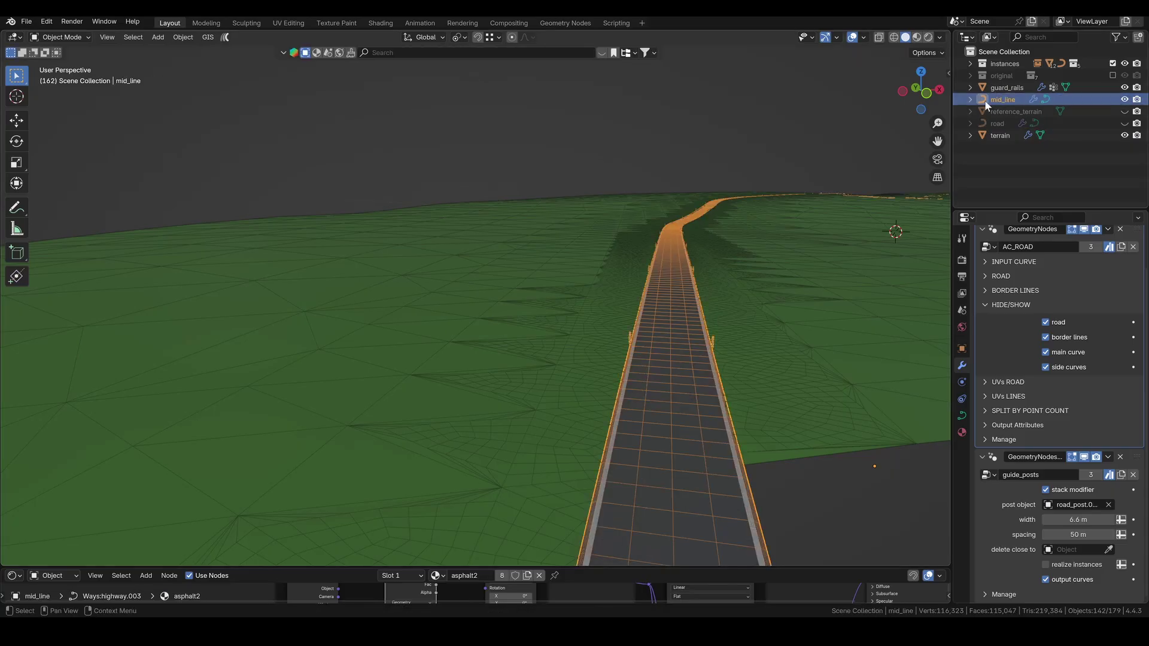
Remove the guide_posts modifier from mid_line and disable its road, border lines and side curves, keeping only the main curve
{"action": "left_click", "coordinate": [1120, 457]}
{"action": "left_click", "coordinate": [1045, 370]}
{"action": "left_click", "coordinate": [1045, 385]}
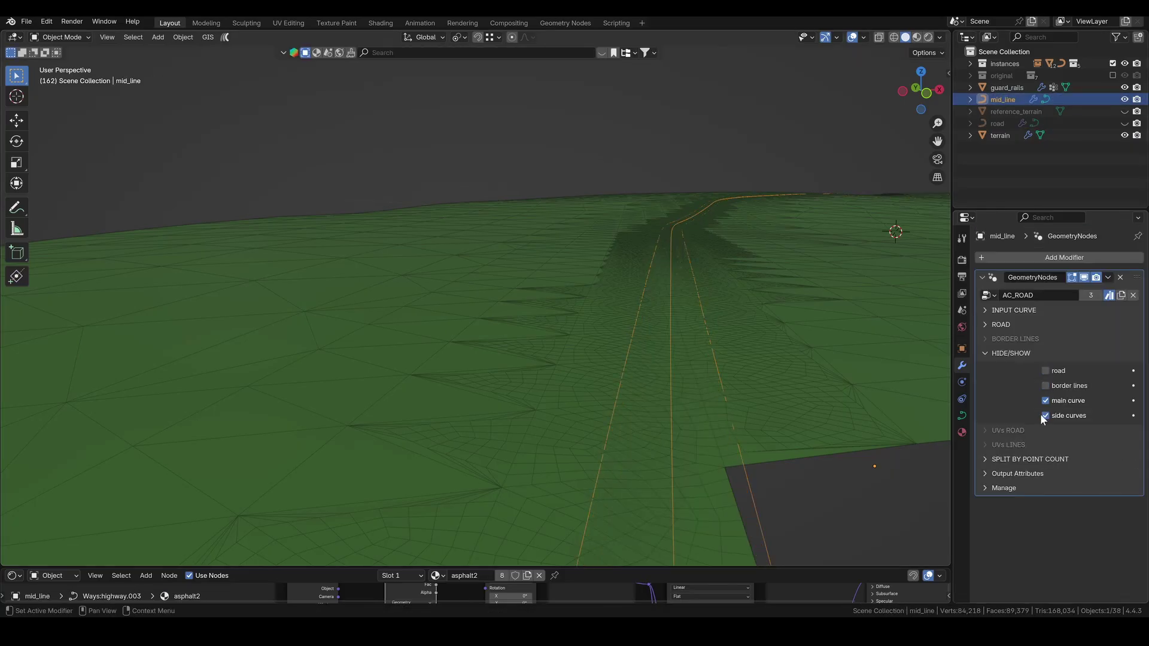
{"action": "left_click", "coordinate": [1044, 415]}
Convert mid_line to a mesh and raise all its vertices along Z above the road surface
{"action": "right_click", "coordinate": [665, 299]}
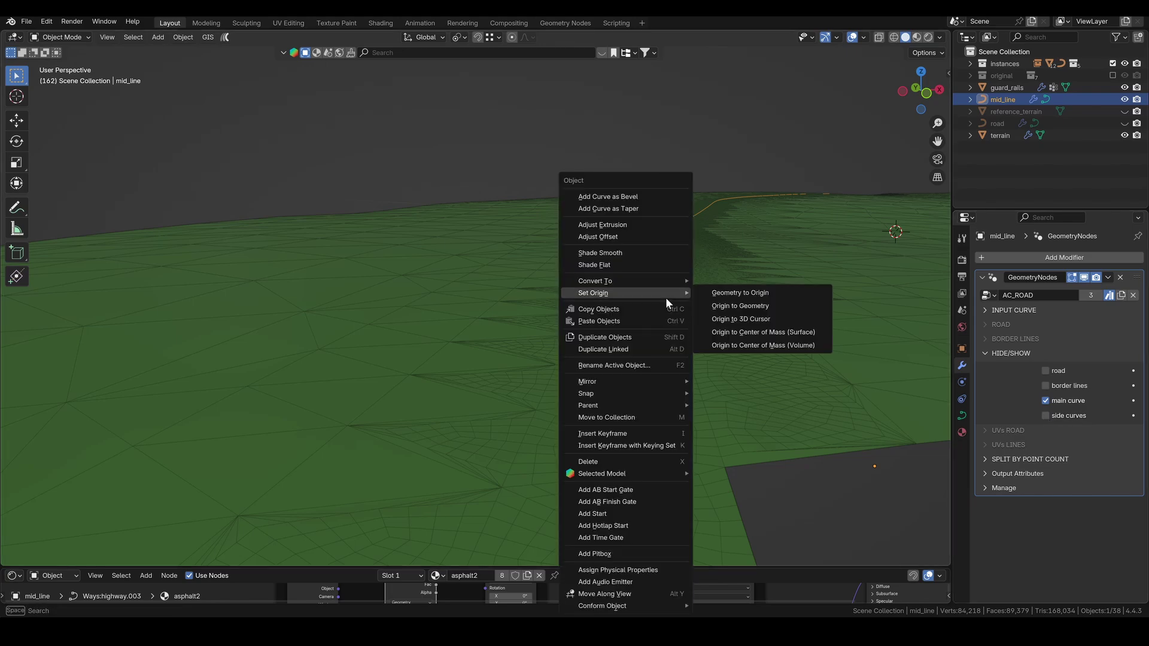
{"action": "mouse_move", "coordinate": [637, 282]}
{"action": "left_click", "coordinate": [724, 280]}
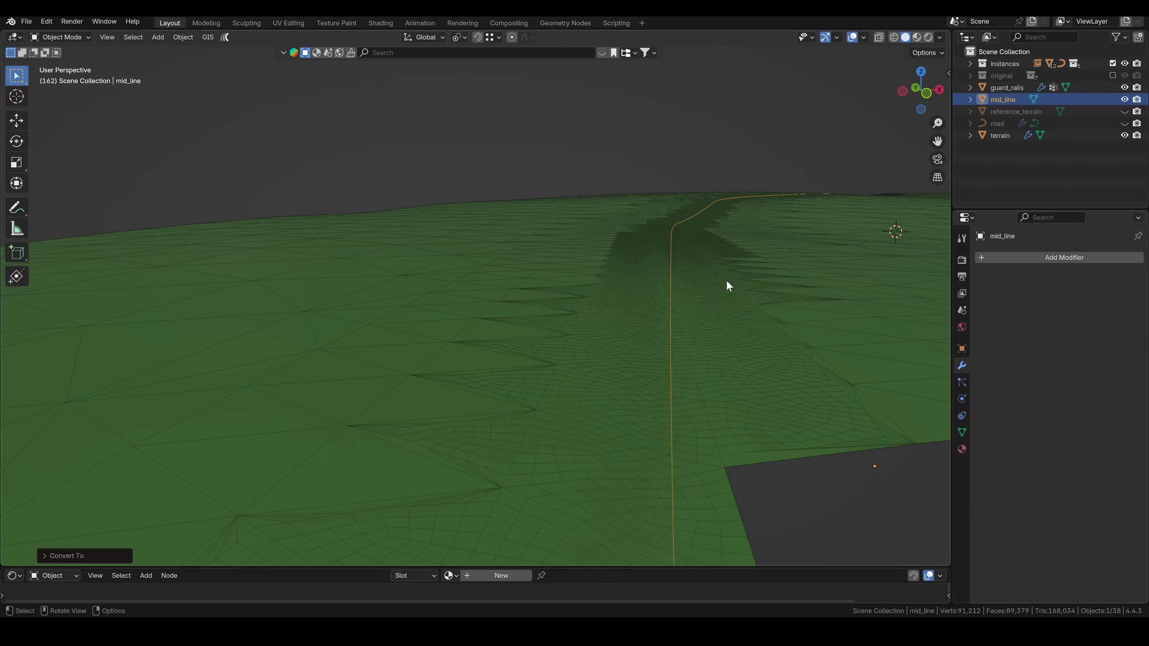
{"action": "key", "text": "Tab"}
{"action": "key", "text": "g"}
{"action": "key", "text": "z"}
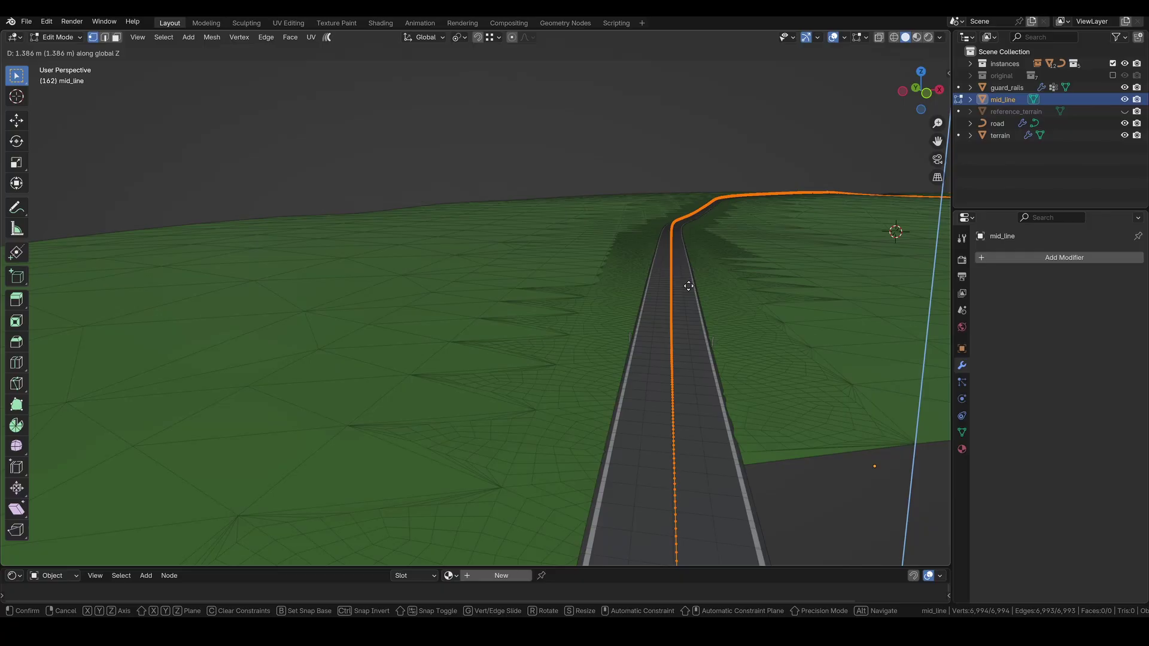
{"action": "left_click", "coordinate": [678, 283]}
{"action": "key", "text": "Tab"}
Add a Geometry Nodes modifier to mid_line using the white_line node group, with the road as its shrinkwrap object
{"action": "left_click", "coordinate": [984, 257]}
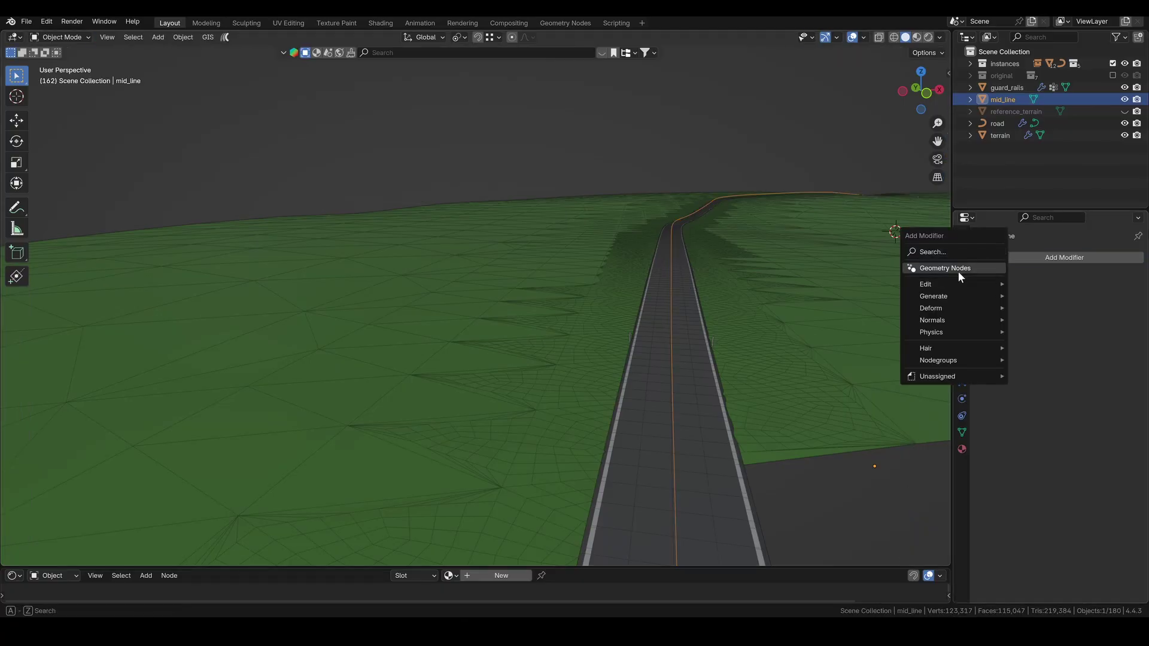
{"action": "left_click", "coordinate": [957, 271]}
{"action": "left_click", "coordinate": [988, 295]}
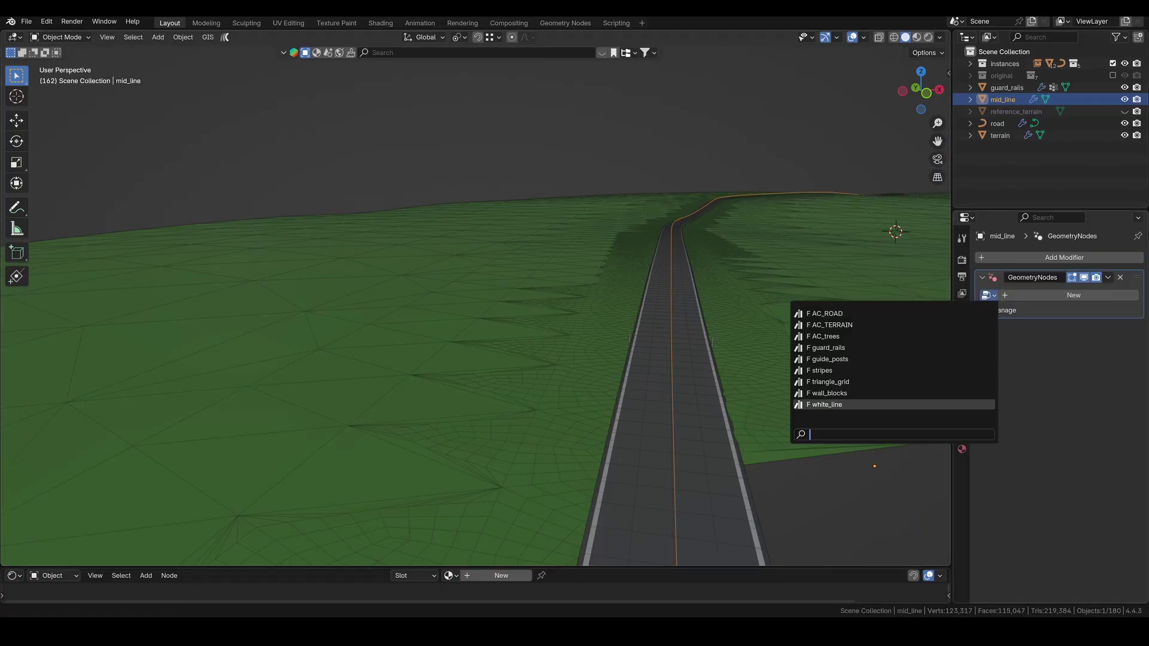
{"action": "left_click", "coordinate": [839, 405]}
{"action": "left_click", "coordinate": [1107, 354]}
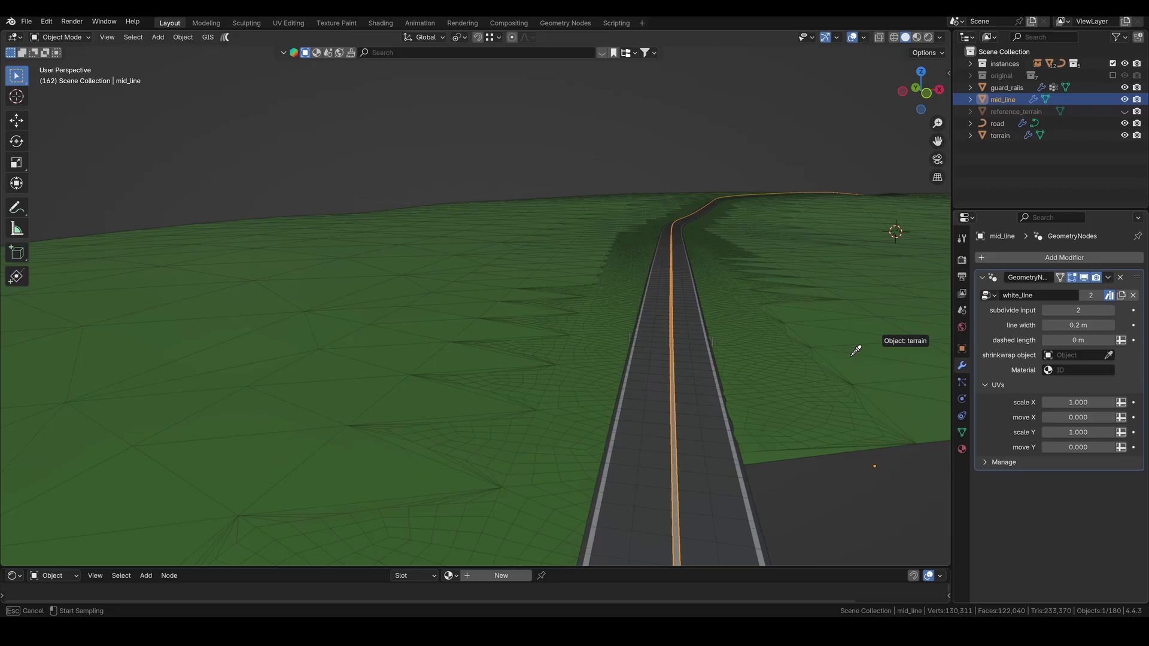
{"action": "left_click", "coordinate": [701, 382]}
Add a vertex group named Dashed to mid_line and assign all of the line's vertices to it
{"action": "left_click", "coordinate": [961, 432]}
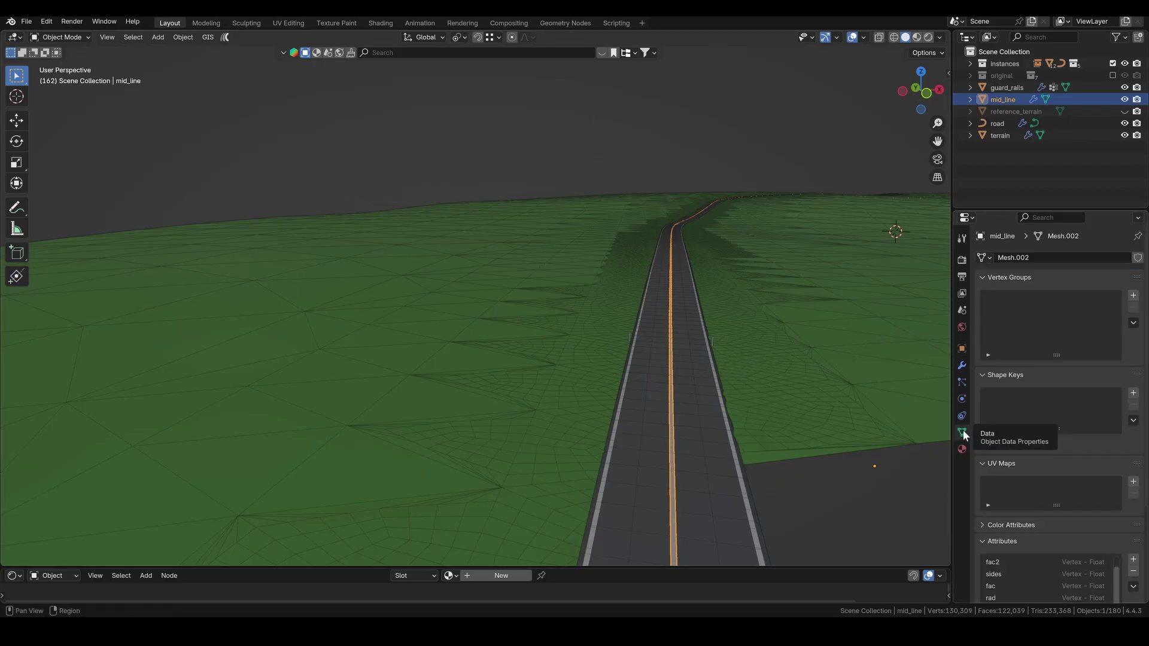
{"action": "double_click", "coordinate": [1053, 298]}
{"action": "type", "text": "DA"}
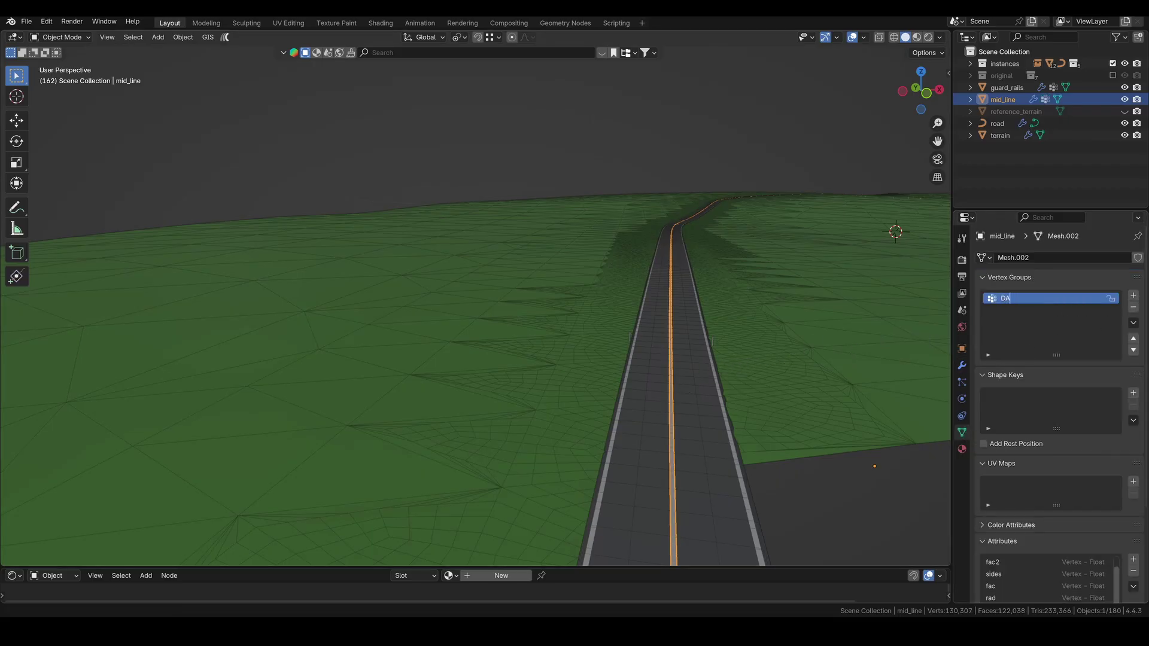
{"action": "key", "text": "Return"}
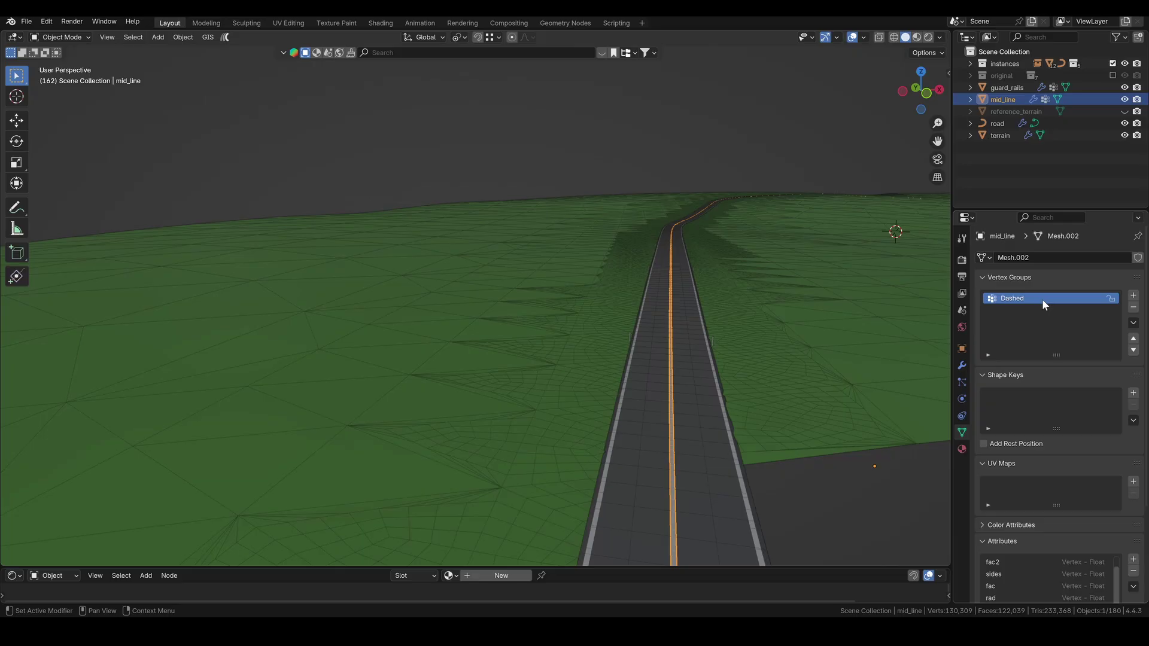
{"action": "key", "text": "Tab"}
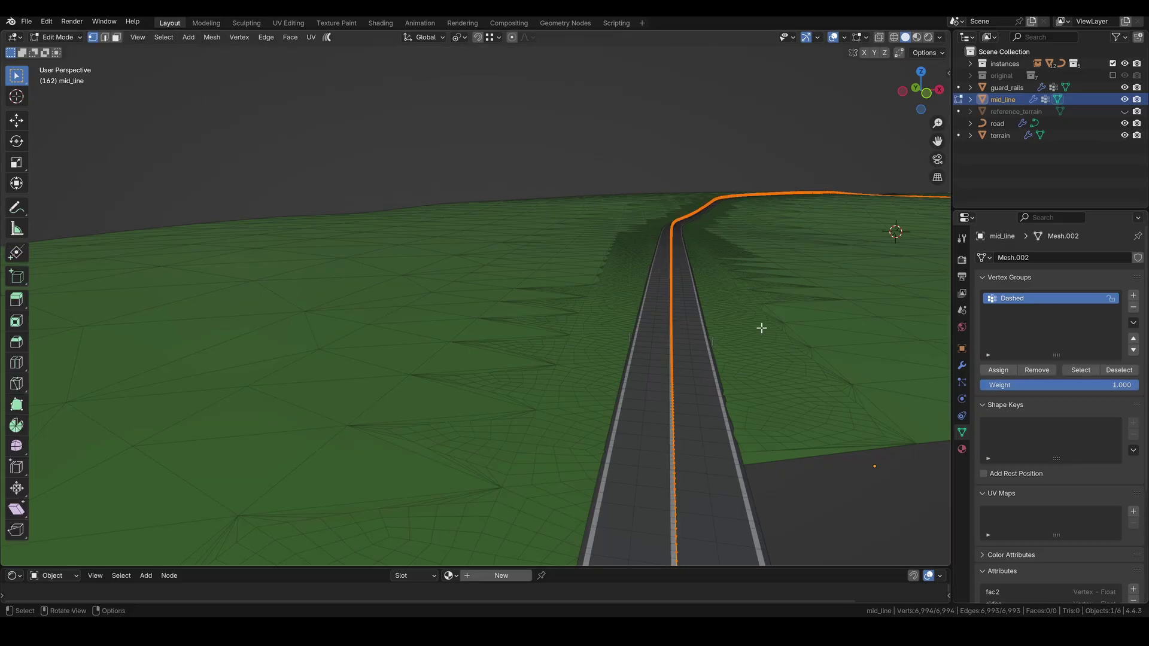
{"action": "left_click", "coordinate": [997, 370]}
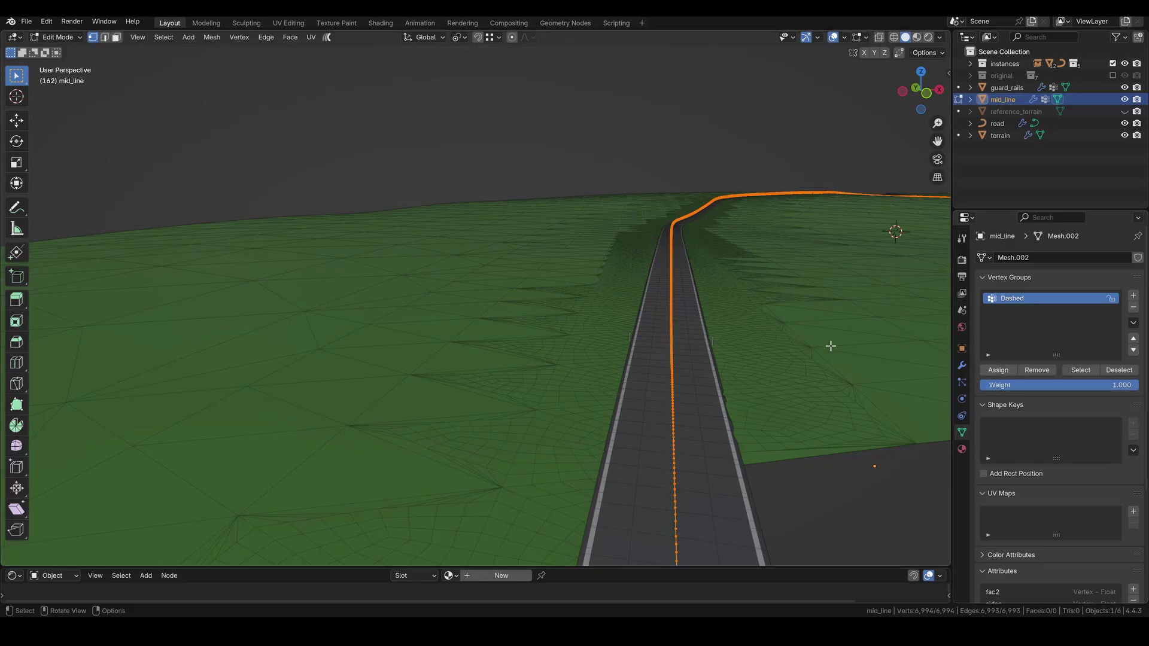
{"action": "scroll", "coordinate": [670, 392], "scroll_direction": "up", "scroll_amount": 4}
{"action": "key", "text": "Tab"}
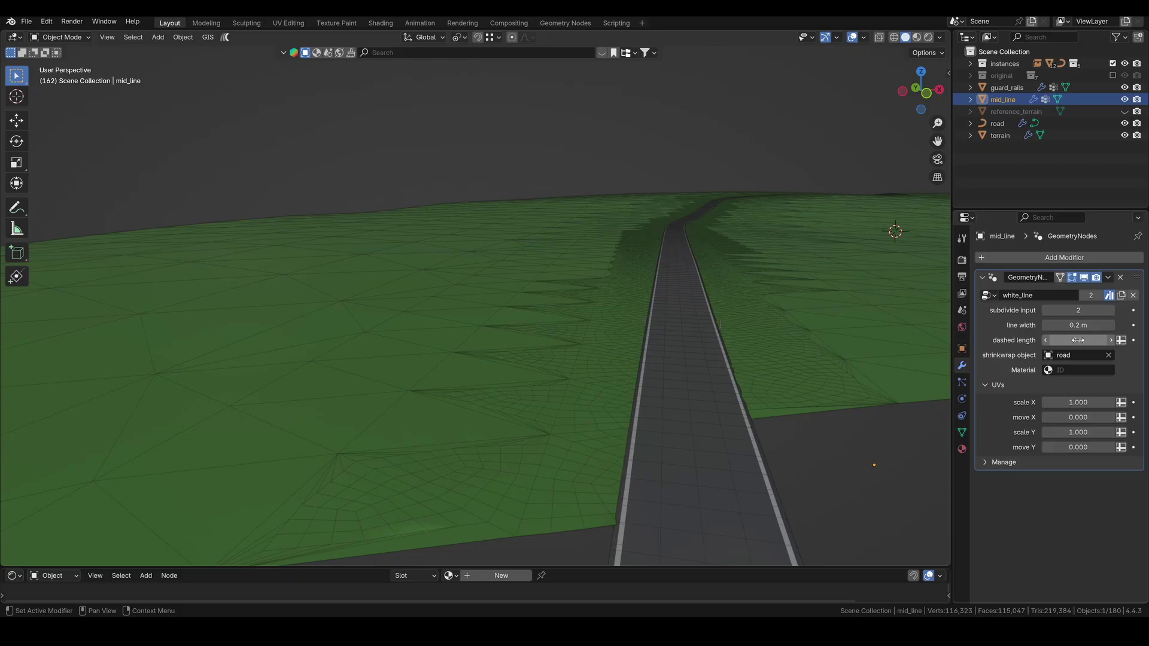
Enter a dashed length in the white_line modifier to break the mid line into dashes
{"action": "left_click", "coordinate": [1077, 340]}
{"action": "key", "text": "Return"}
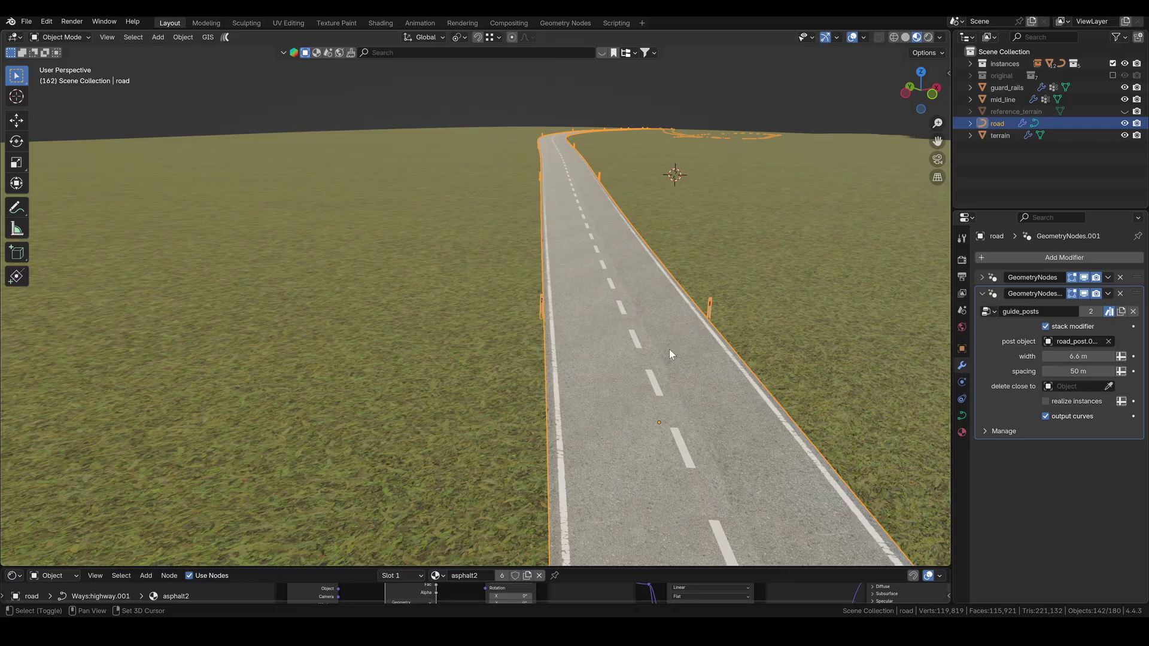
Duplicate the road in place, hide the original and rename the copy as trees1
{"action": "left_click", "coordinate": [669, 349]}
{"action": "key", "text": "g"}
{"action": "left_click", "coordinate": [669, 350]}
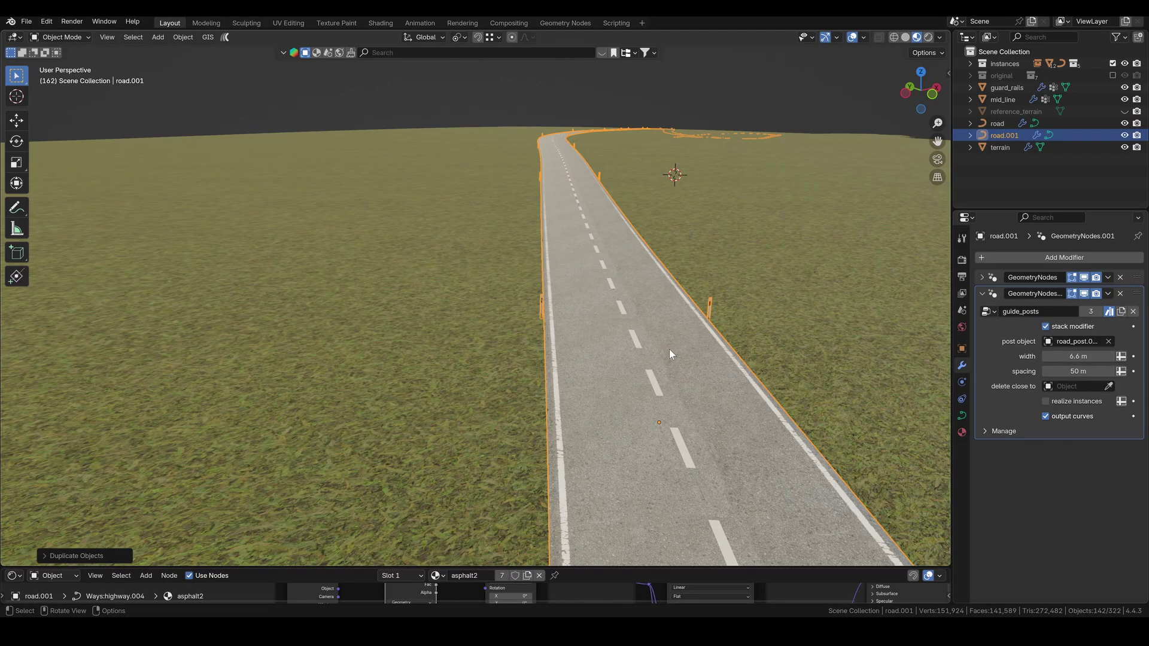
{"action": "left_click", "coordinate": [1124, 123]}
{"action": "double_click", "coordinate": [1004, 135]}
{"action": "type", "text": "trees"}
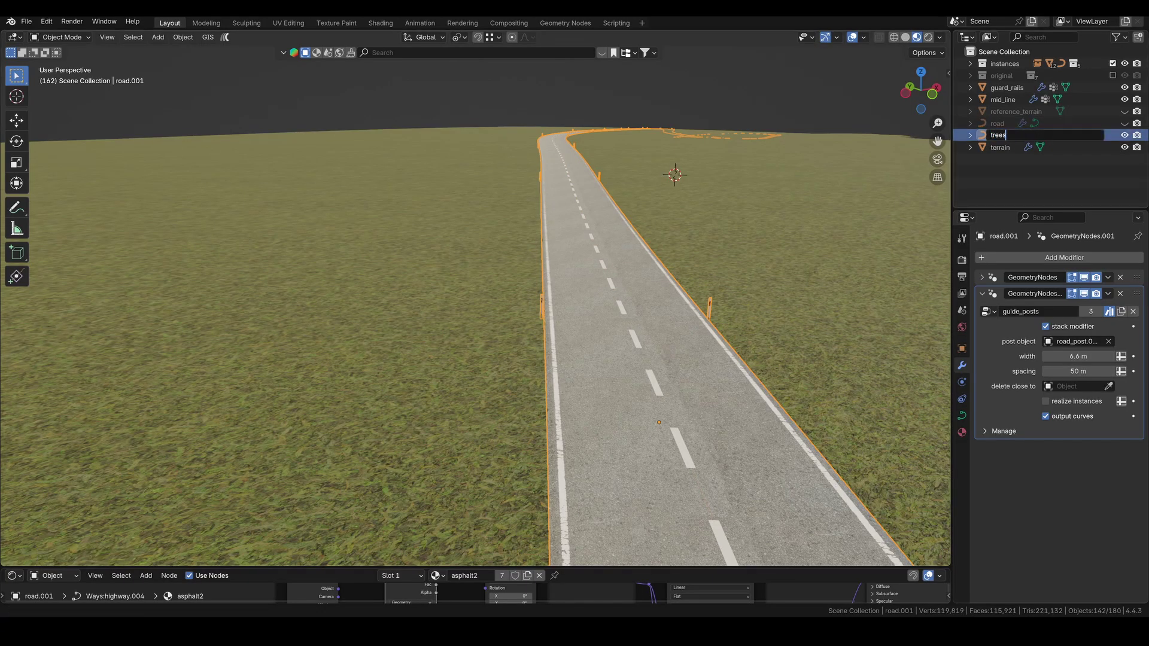
{"action": "type", "text": "1"}
{"action": "key", "text": "Return"}
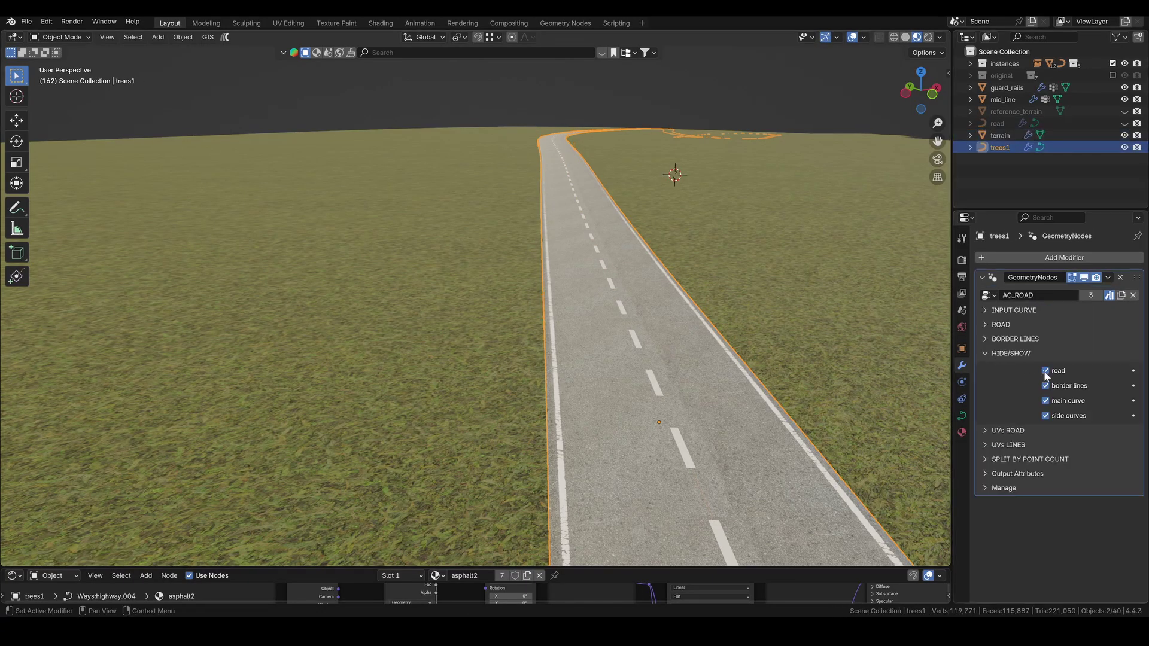
Limit the AC_ROAD output of trees1 to the main curve and show the original road again
{"action": "left_click_drag", "start_coordinate": [1045, 371], "coordinate": [1046, 387]}
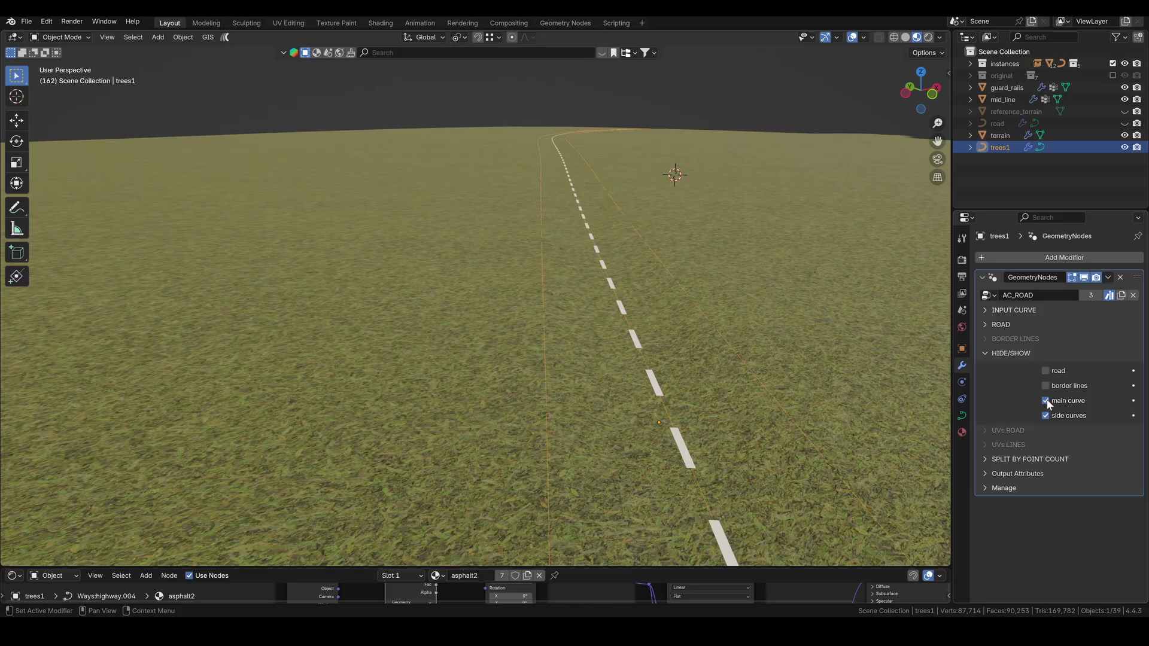
{"action": "left_click", "coordinate": [1124, 123]}
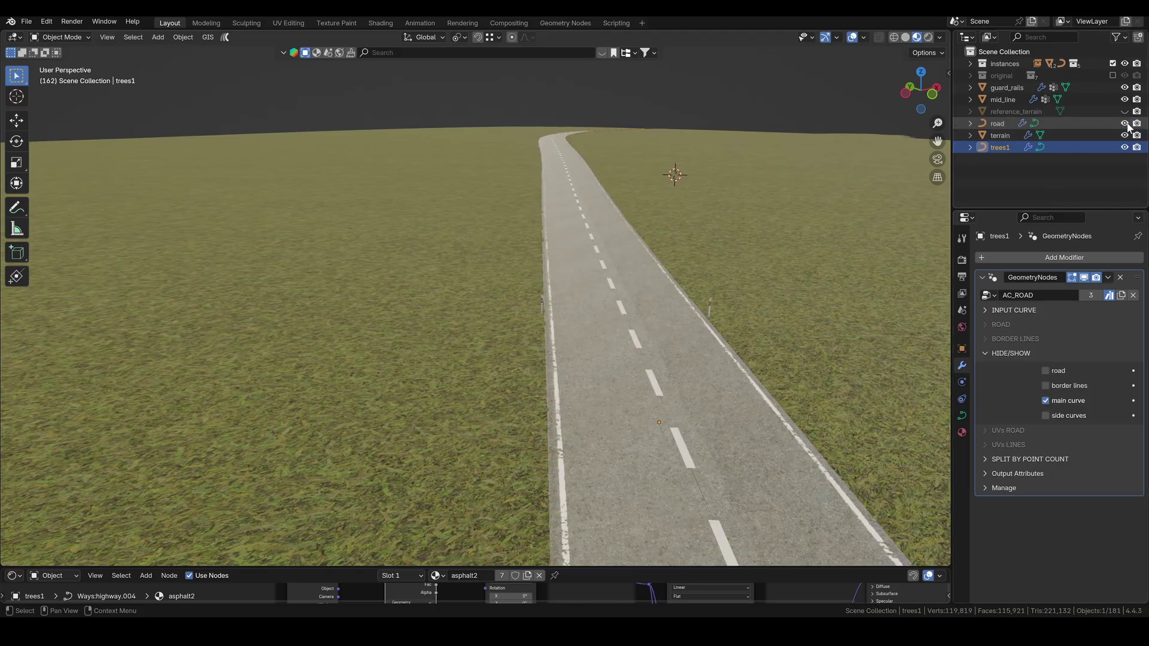
Convert trees1 to a mesh and then convert that mesh to a curve
{"action": "right_click", "coordinate": [634, 263]}
{"action": "mouse_move", "coordinate": [634, 264]}
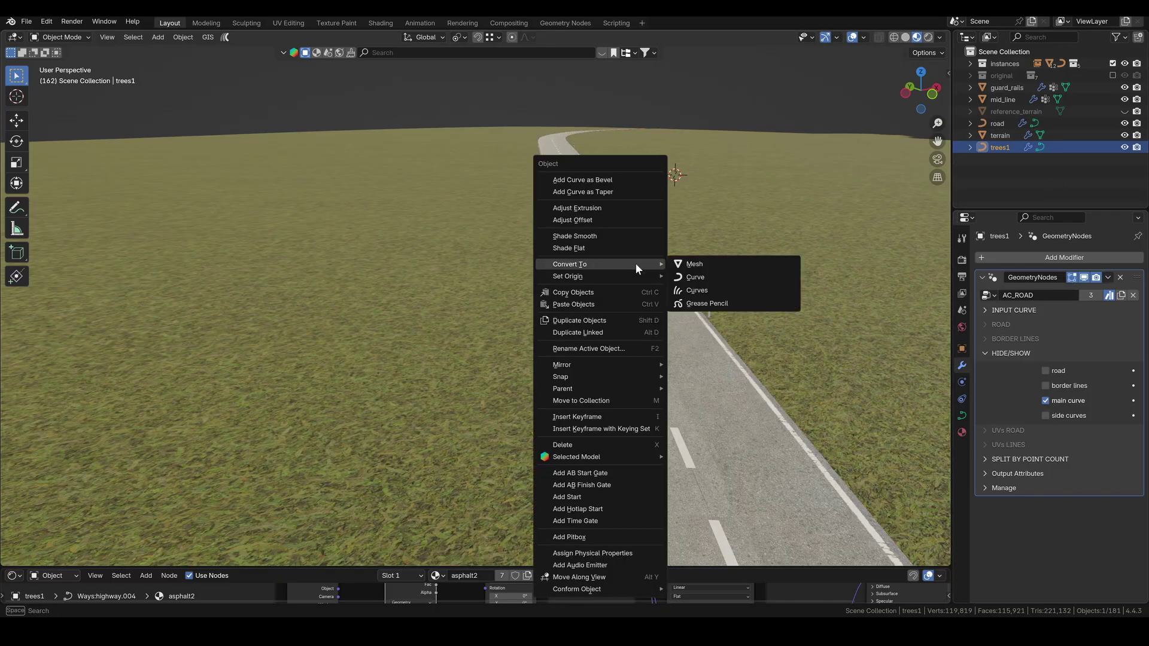
{"action": "left_click", "coordinate": [713, 263]}
{"action": "right_click", "coordinate": [553, 254]}
{"action": "mouse_move", "coordinate": [563, 253]}
{"action": "left_click", "coordinate": [668, 267]}
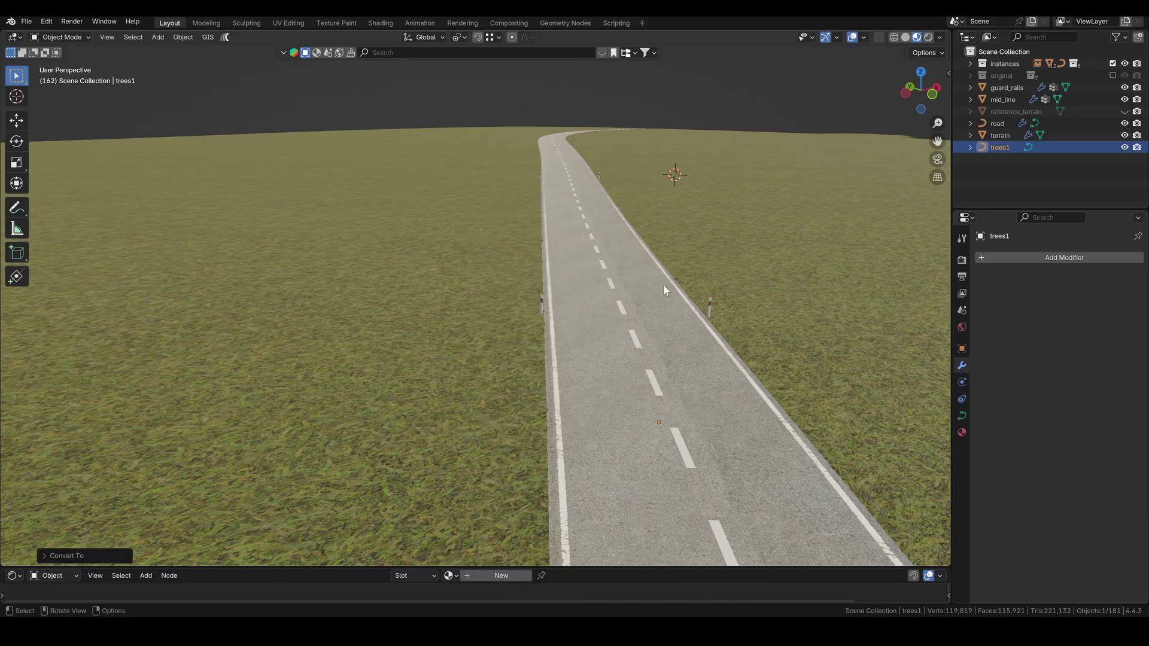
Add a Geometry Nodes modifier using guide_posts to trees1 and assign Y_tree_1 as its post object
{"action": "left_click", "coordinate": [989, 259]}
{"action": "left_click", "coordinate": [986, 295]}
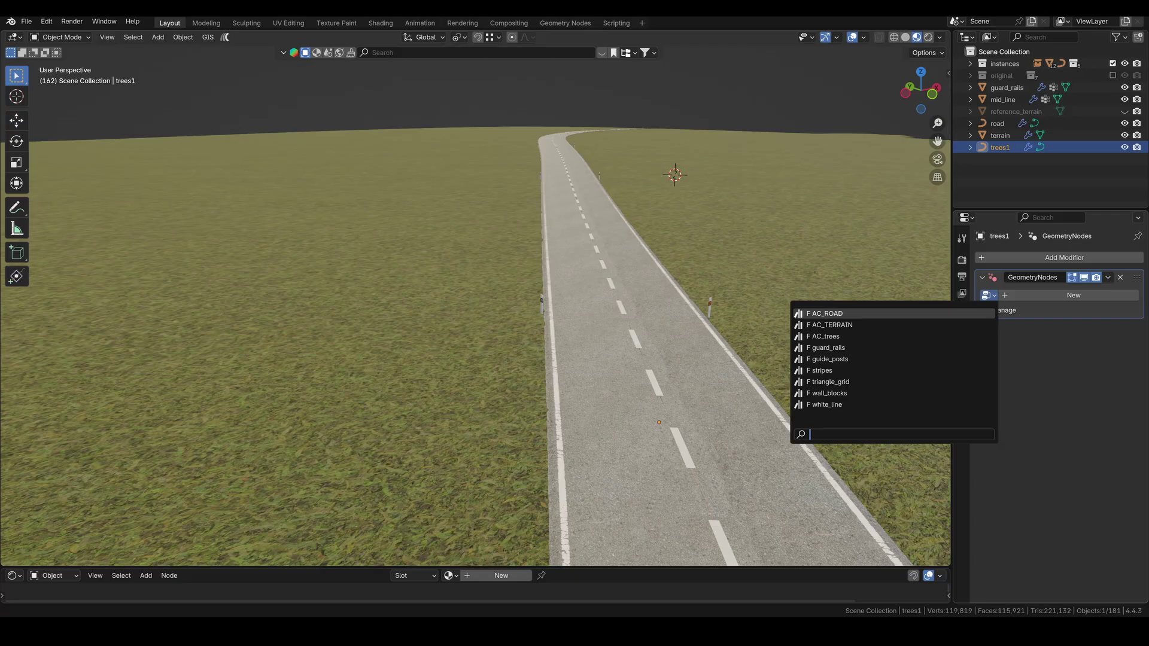
{"action": "left_click", "coordinate": [897, 360]}
{"action": "left_click", "coordinate": [1045, 311]}
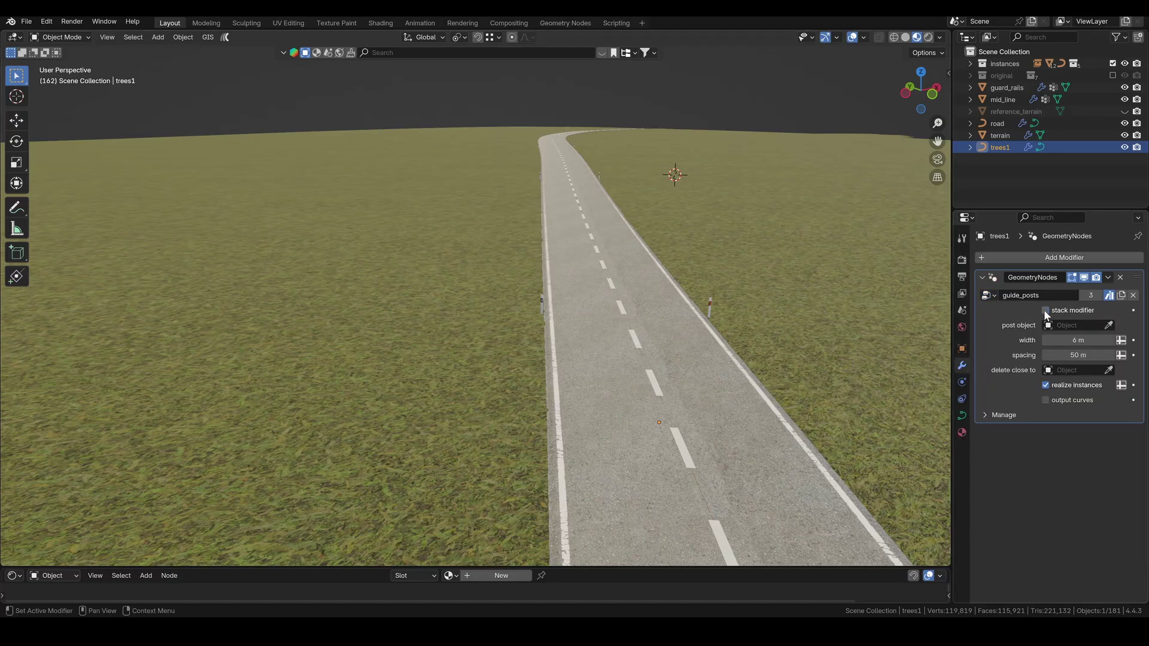
{"action": "left_click", "coordinate": [1078, 325]}
{"action": "type", "text": "tree"}
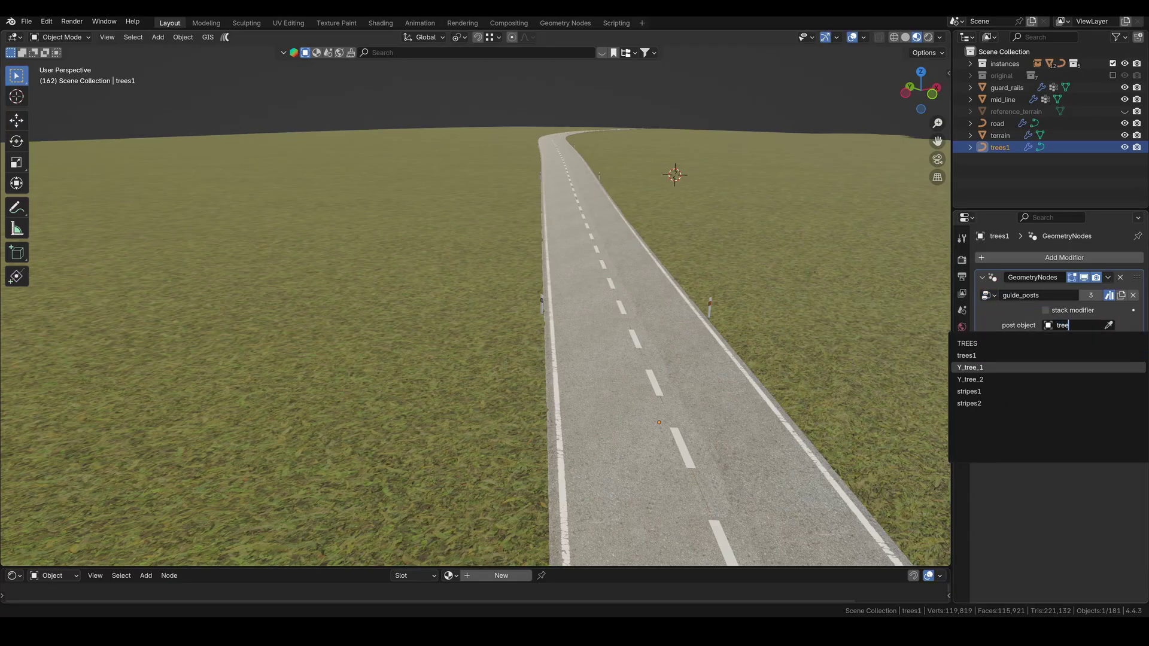
{"action": "left_click", "coordinate": [986, 367]}
Set the width in the guide_posts modifier of trees1 to 10 m
{"action": "left_click_drag", "start_coordinate": [1077, 339], "coordinate": [1116, 340]}
{"action": "left_click", "coordinate": [1078, 340]}
{"action": "type", "text": "10"}
{"action": "key", "text": "Return"}
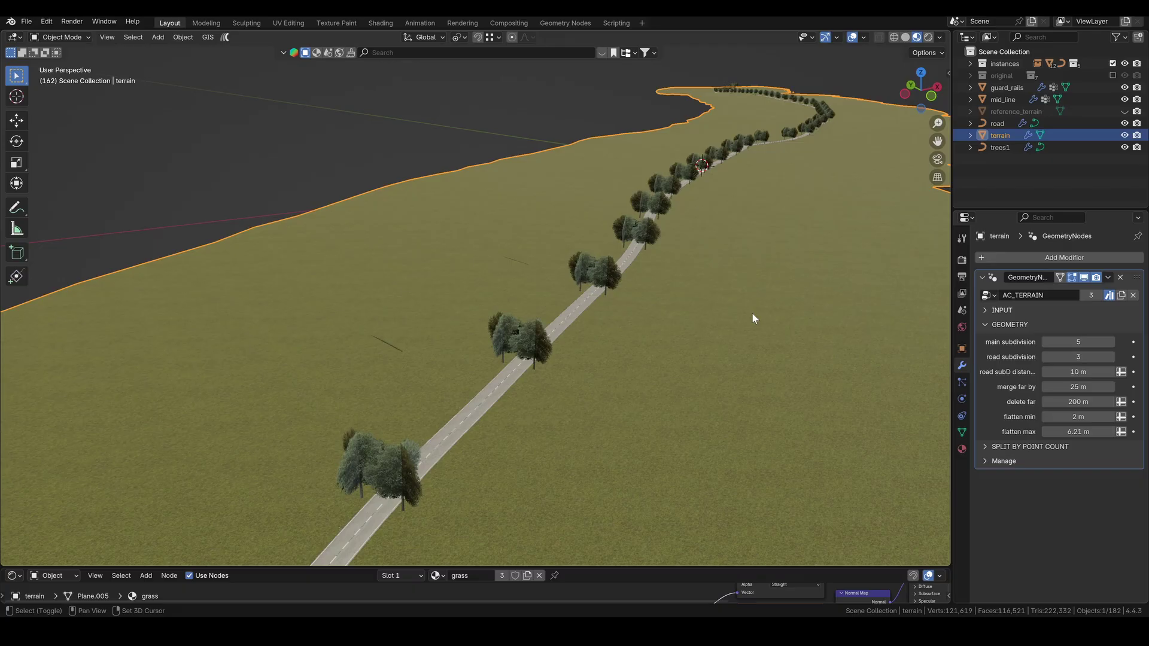
Duplicate the terrain in place and rename the copy as trees2
{"action": "key", "text": "shift+d"}
{"action": "key", "text": "Escape"}
{"action": "double_click", "coordinate": [1006, 147]}
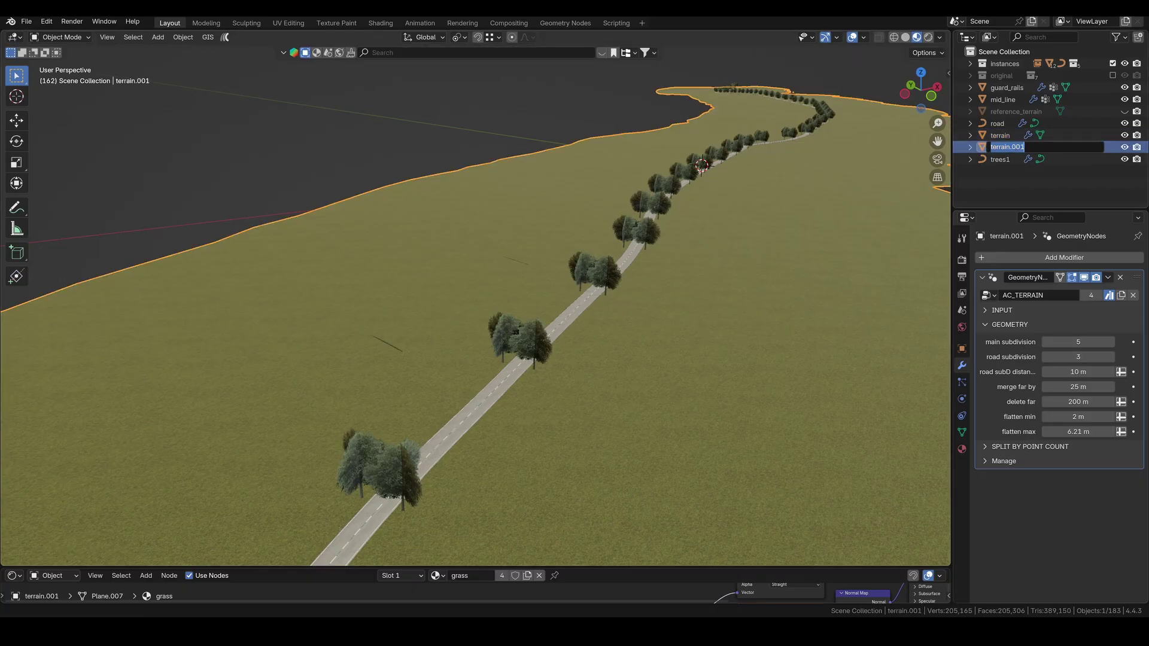
{"action": "type", "text": "trees2"}
{"action": "key", "text": "Return"}
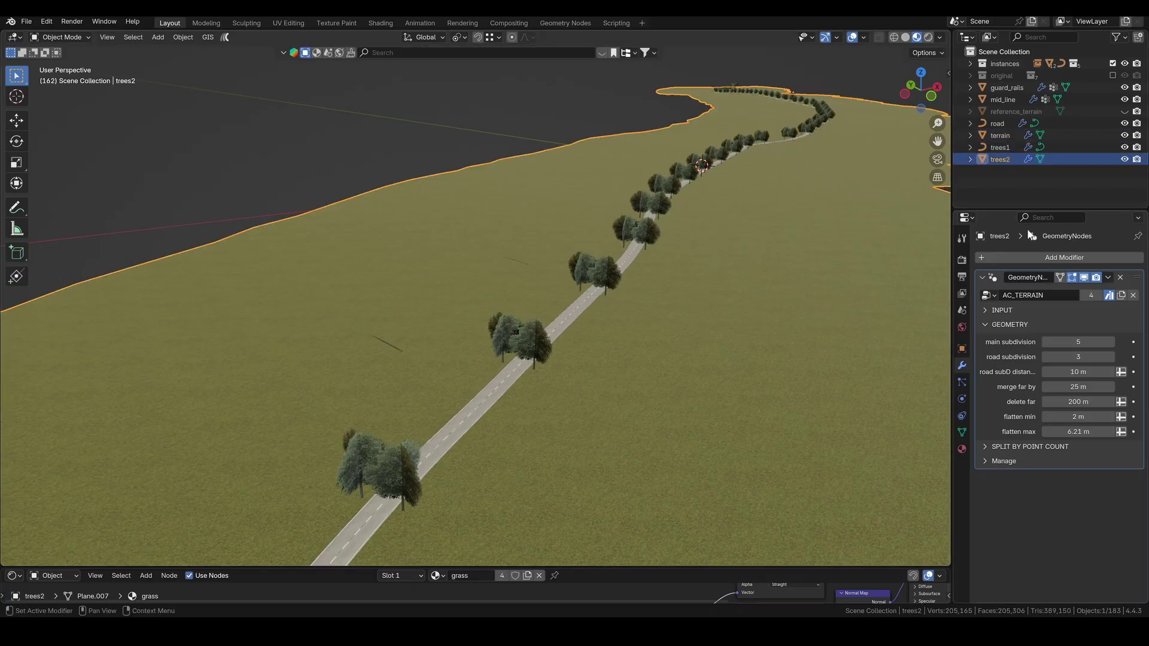
Add a second Geometry Nodes modifier using AC_trees to trees2 and assign road as its road object
{"action": "left_click", "coordinate": [982, 277]}
{"action": "left_click", "coordinate": [996, 258]}
{"action": "left_click", "coordinate": [995, 275]}
{"action": "left_click", "coordinate": [987, 311]}
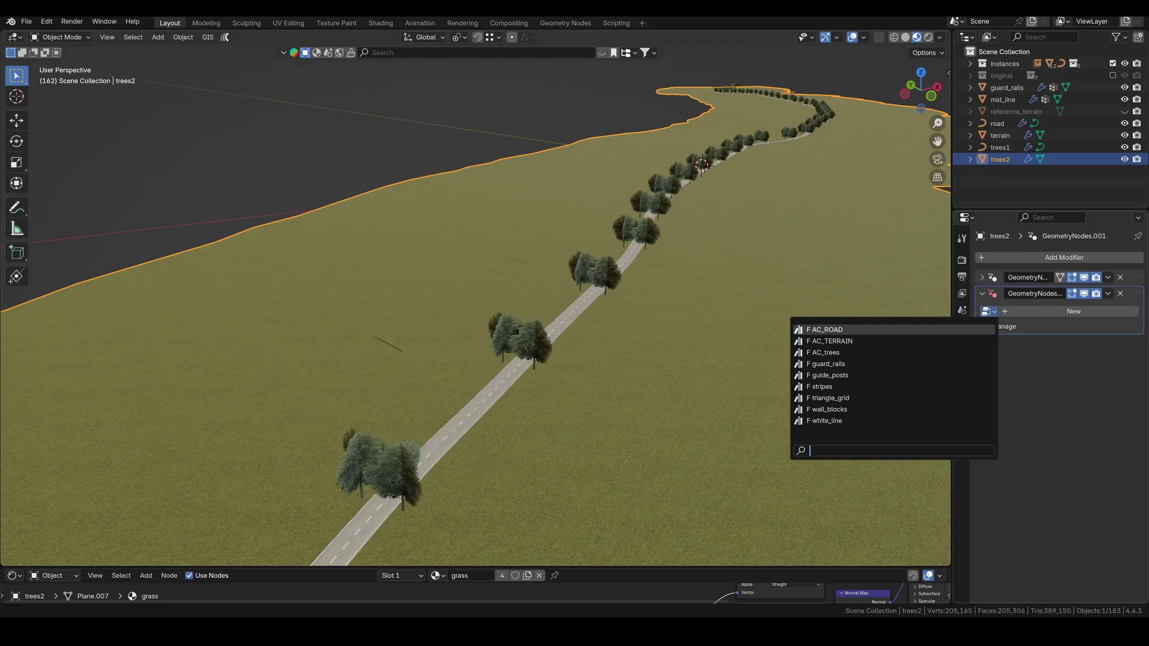
{"action": "left_click", "coordinate": [842, 354]}
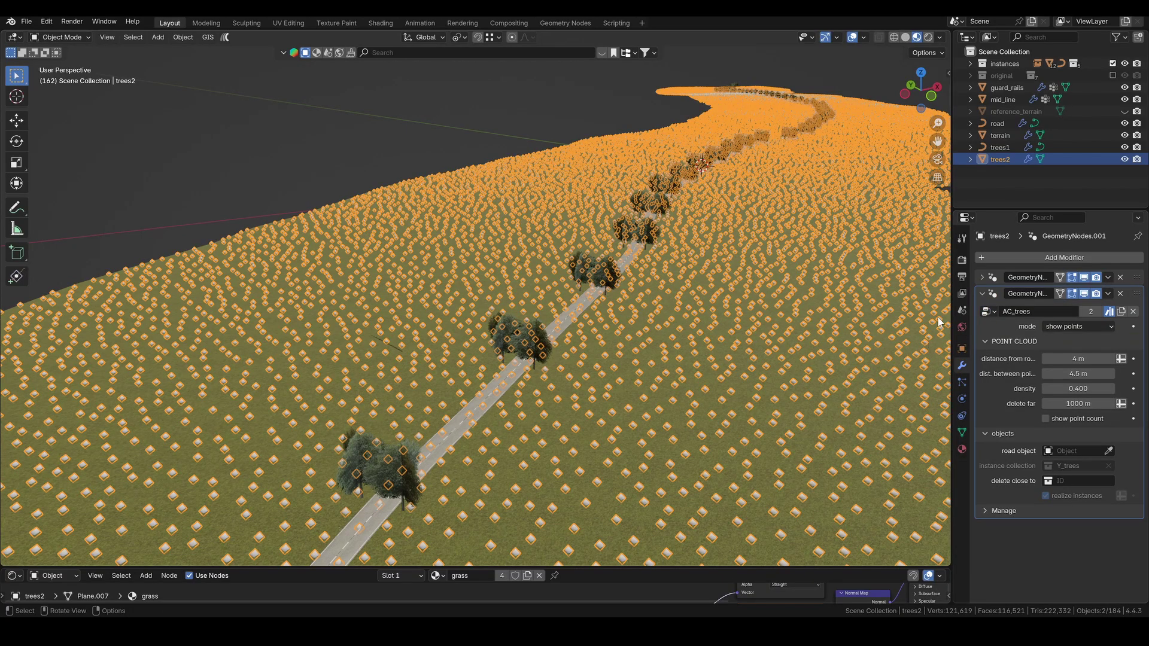
{"action": "left_click", "coordinate": [1108, 451]}
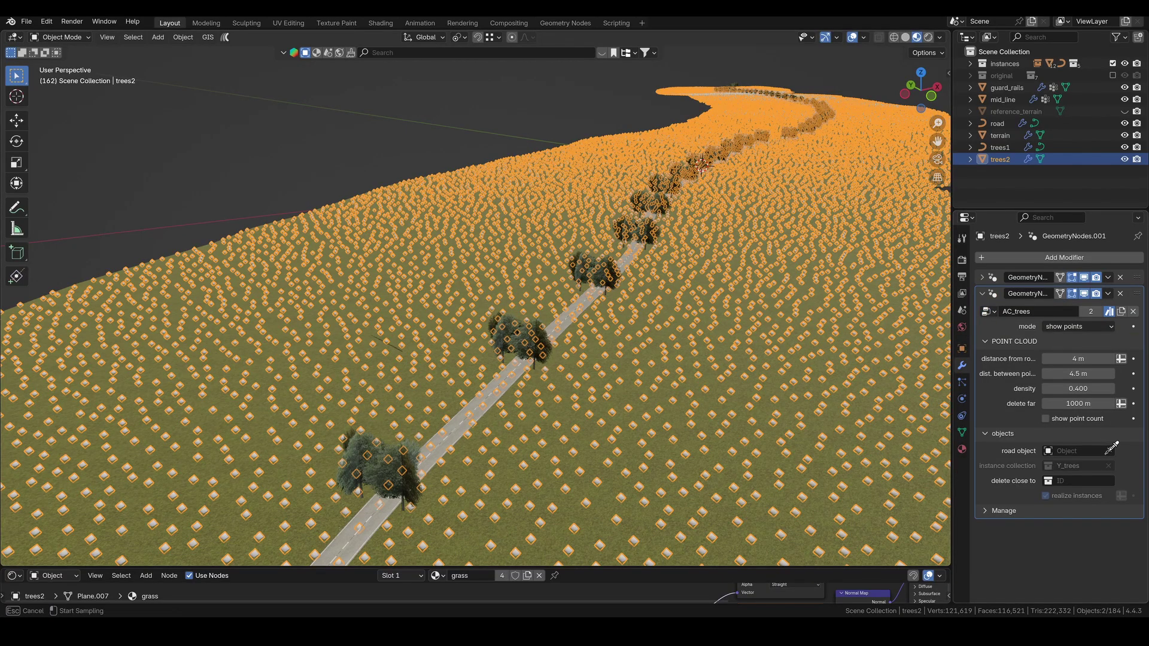
{"action": "left_click", "coordinate": [996, 119]}
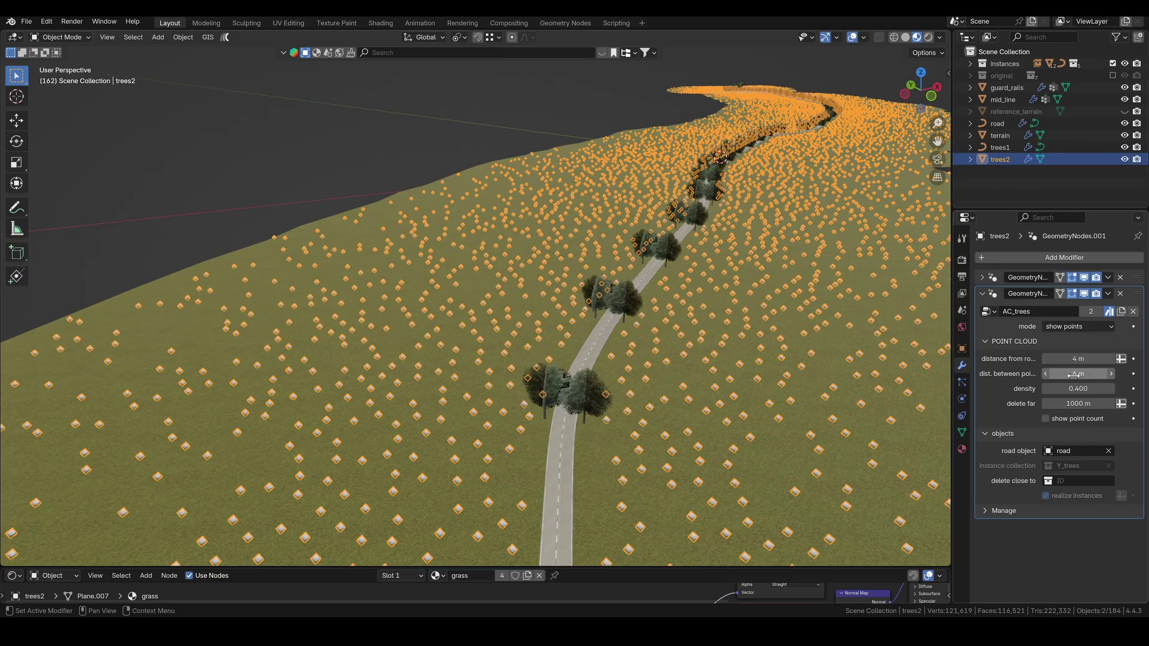
Try distances from the road of 60 m and 10 m for the tree points
{"action": "double_click", "coordinate": [1077, 361]}
{"action": "type", "text": "60"}
{"action": "key", "text": "Return"}
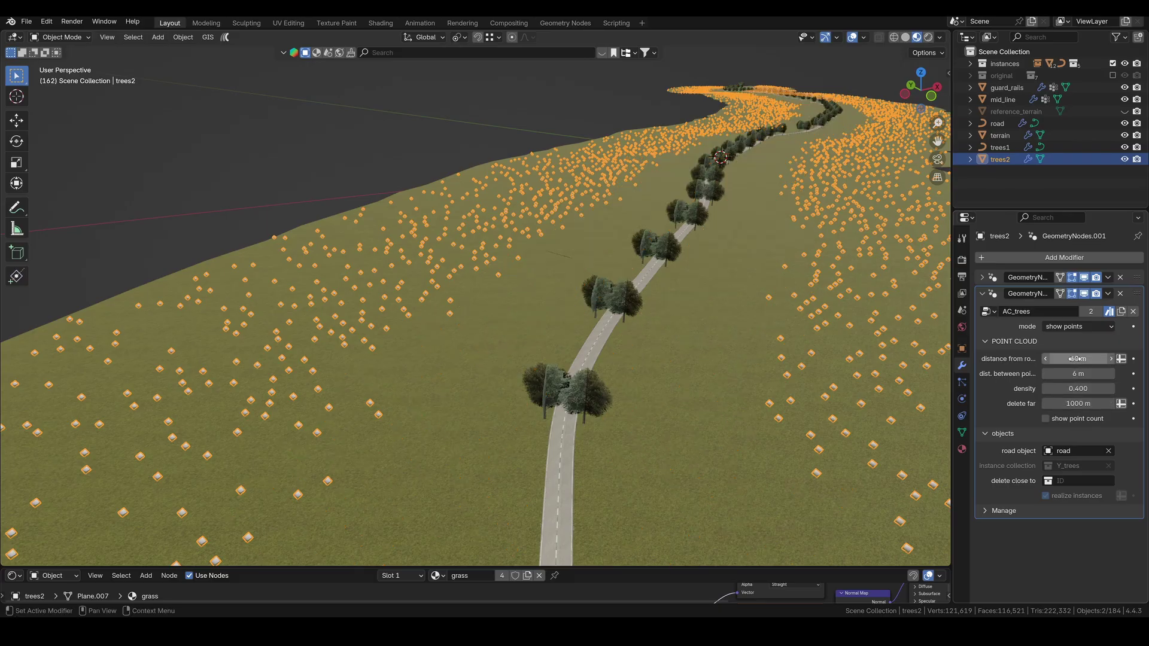
{"action": "double_click", "coordinate": [1075, 358]}
{"action": "type", "text": "10"}
{"action": "key", "text": "Return"}
Set the tree points' distance from the road to 80 m and their density to 1
{"action": "double_click", "coordinate": [1076, 359]}
{"action": "type", "text": "80"}
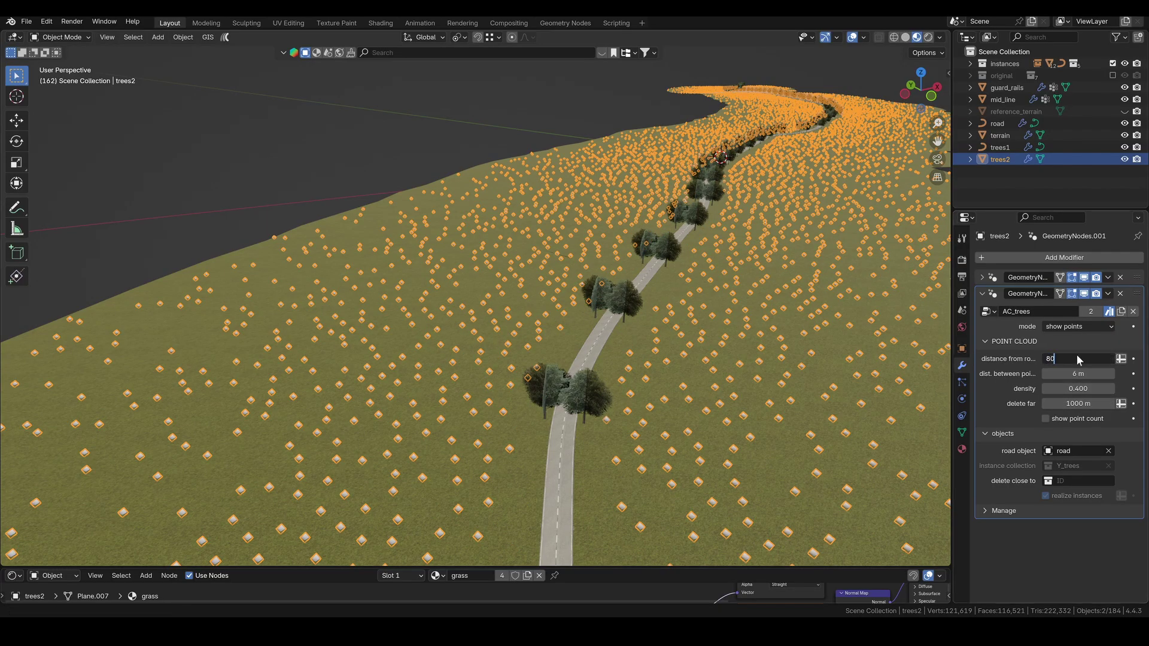
{"action": "key", "text": "Return"}
{"action": "scroll", "coordinate": [664, 356], "scroll_direction": "down", "scroll_amount": 4}
{"action": "double_click", "coordinate": [1075, 389]}
{"action": "type", "text": "1"}
{"action": "key", "text": "Return"}
Set the distance between tree points to 5 m and switch the AC_trees mode from points to actual trees
{"action": "double_click", "coordinate": [1076, 374]}
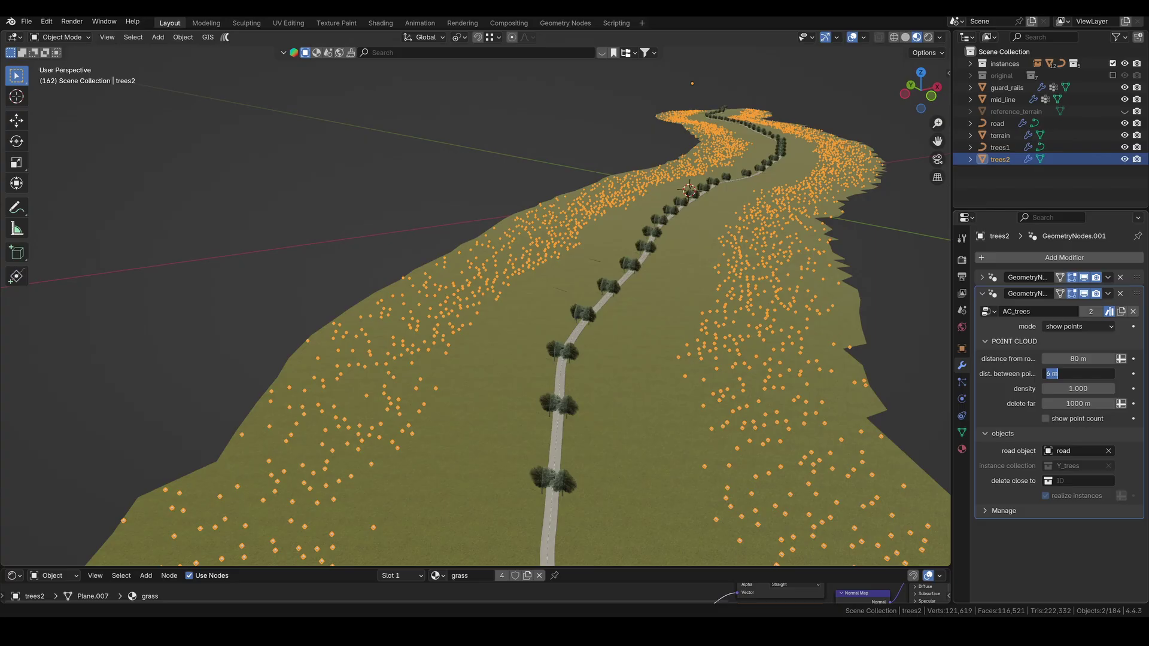
{"action": "type", "text": "5"}
{"action": "key", "text": "Return"}
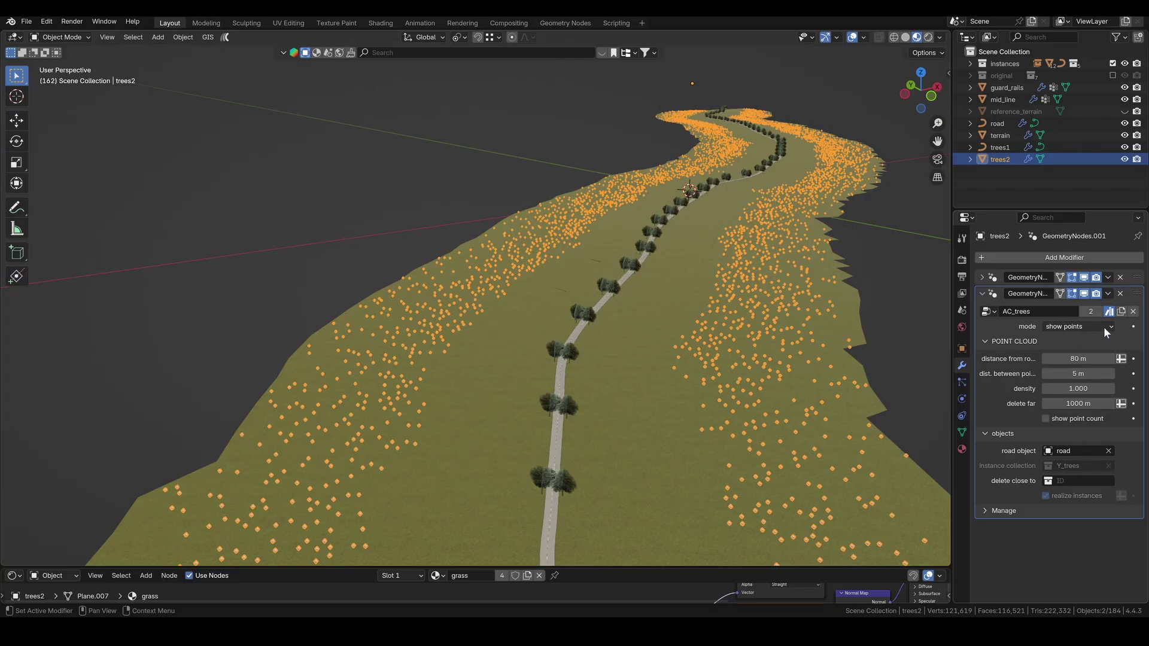
{"action": "left_click", "coordinate": [1104, 329]}
{"action": "left_click", "coordinate": [1073, 368]}
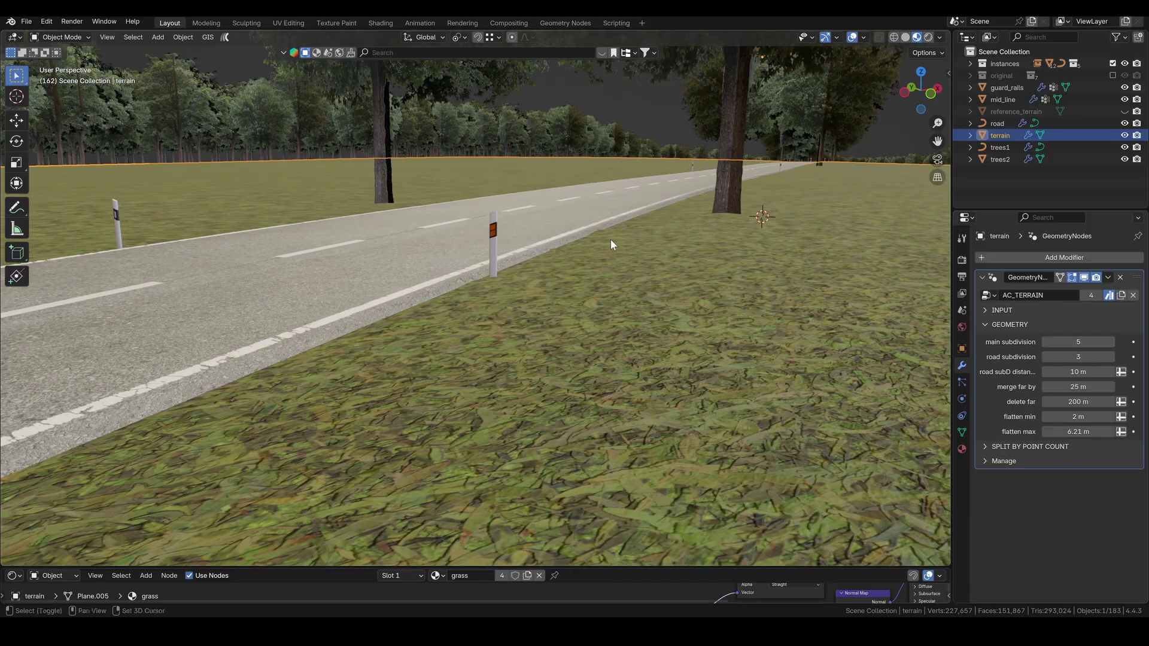
Unhide reference_terrain, select it and isolate it in local view
{"action": "key", "text": "w"}
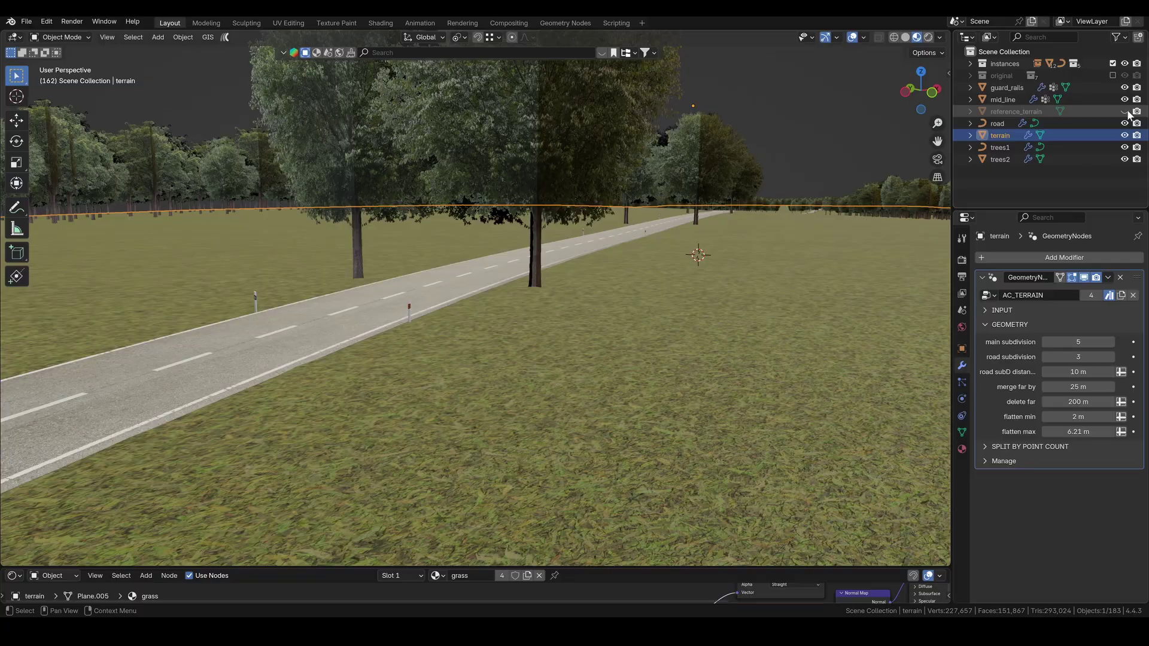
{"action": "left_click", "coordinate": [1124, 111]}
{"action": "left_click", "coordinate": [1006, 111]}
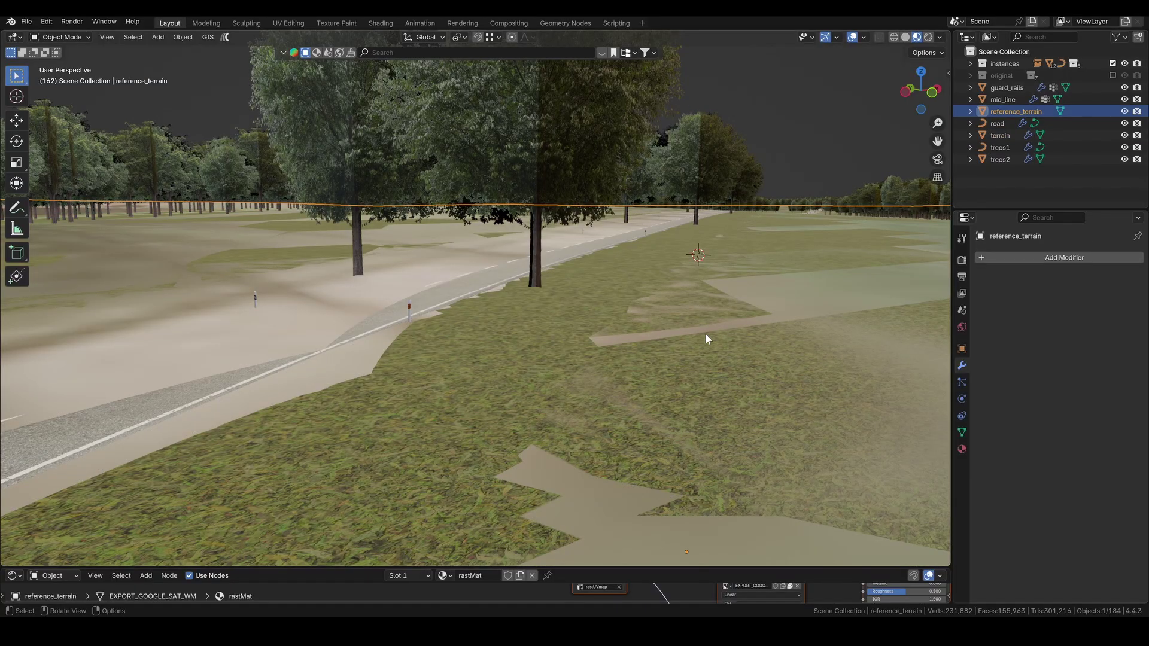
{"action": "key", "text": "KP_Divide"}
Add a Displace modifier to reference_terrain with a new texture of type Clouds
{"action": "left_click", "coordinate": [1064, 257]}
{"action": "type", "text": "displ"}
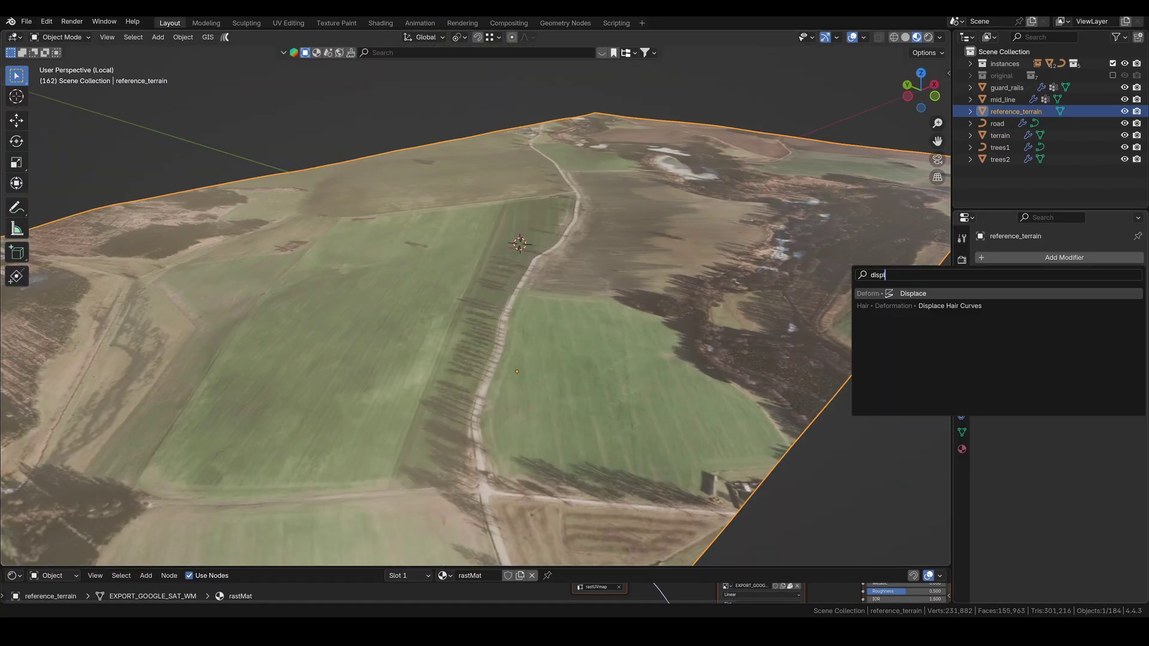
{"action": "left_click", "coordinate": [944, 292]}
{"action": "left_click", "coordinate": [1035, 294]}
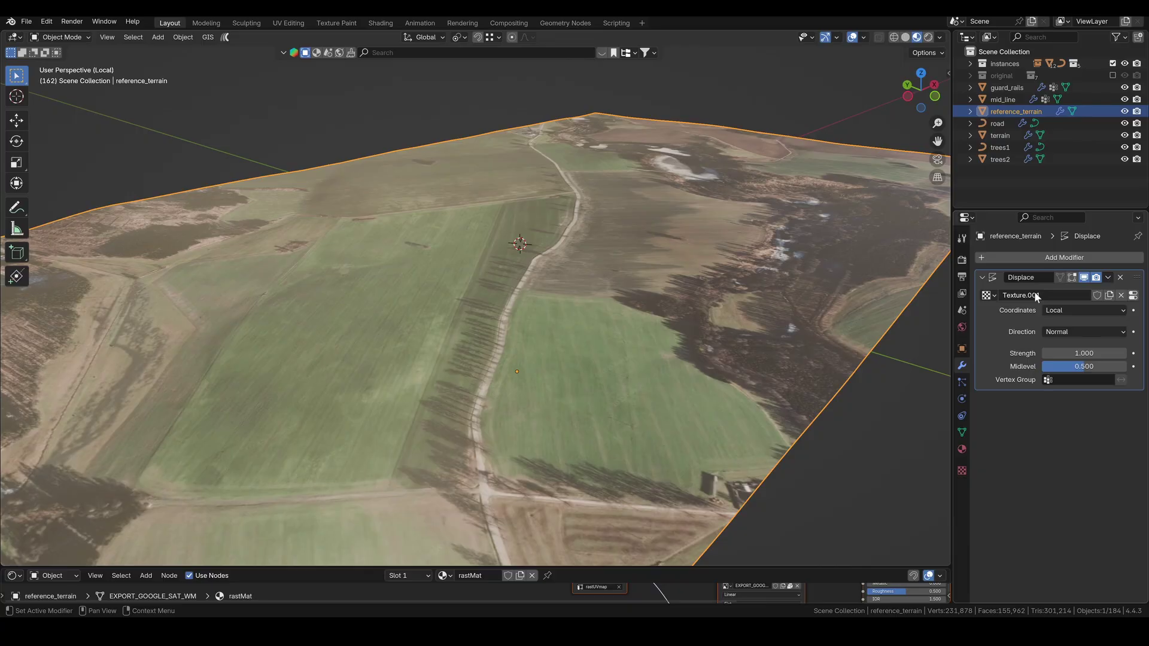
{"action": "left_click", "coordinate": [961, 471]}
{"action": "left_click", "coordinate": [1050, 293]}
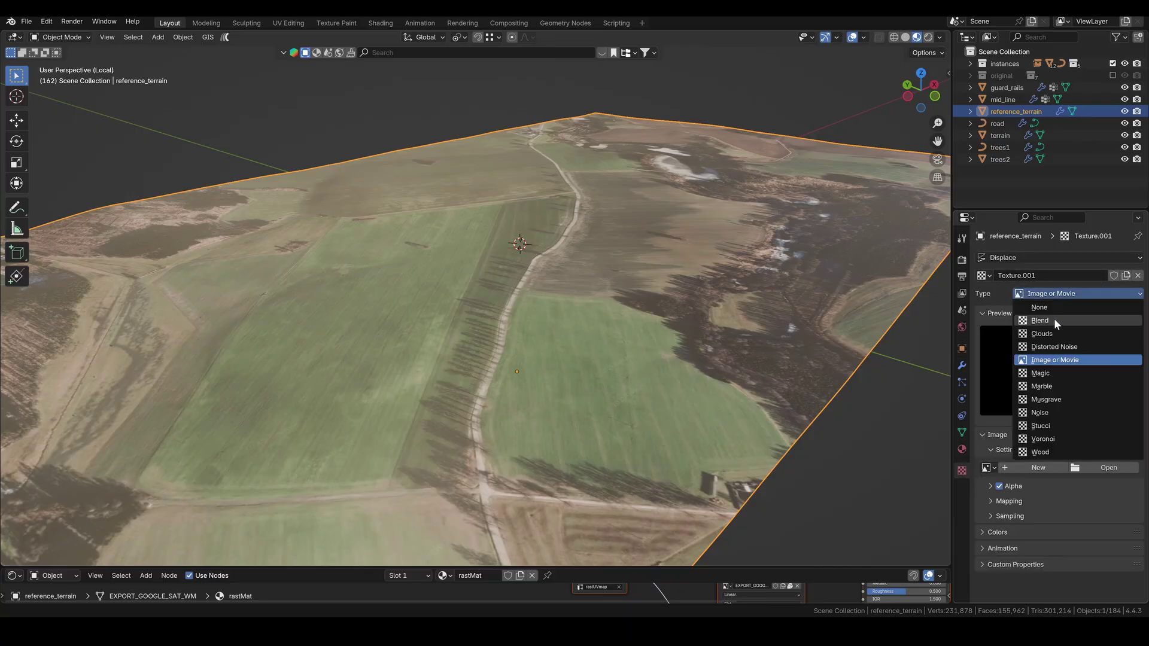
{"action": "left_click", "coordinate": [1056, 331]}
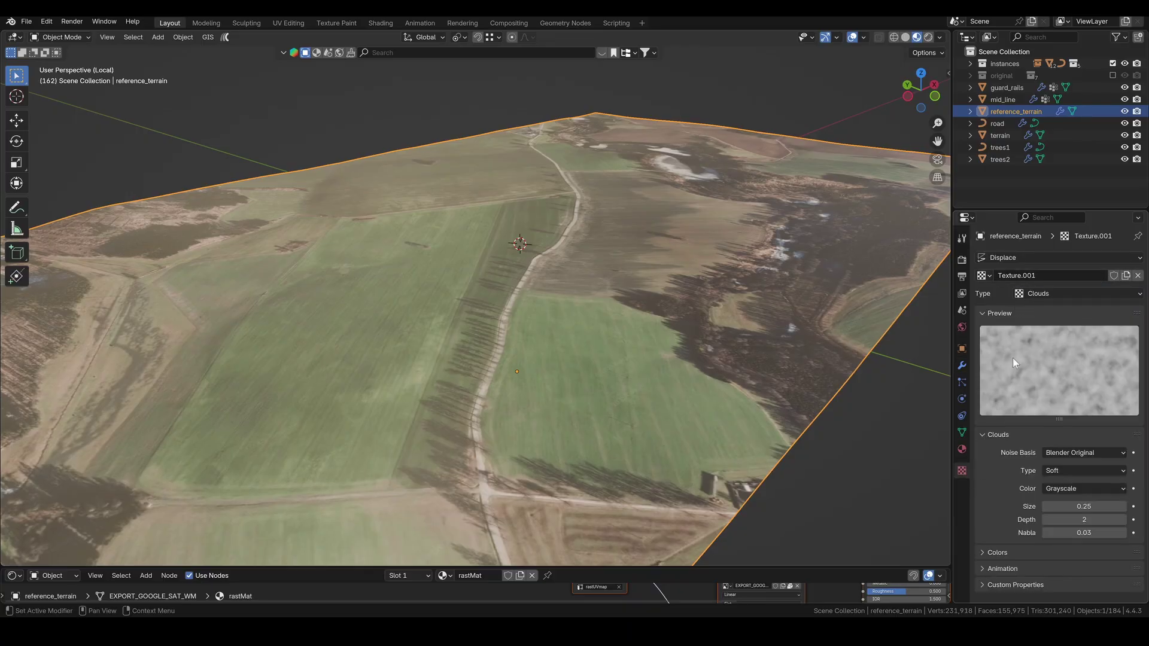
Select the band of reference_terrain vertices along the whole road in Edit Mode, seen from above
{"action": "left_click", "coordinate": [962, 366]}
{"action": "key", "text": "Tab"}
{"action": "key", "text": "KP_7"}
{"action": "key", "text": "c"}
{"action": "mouse_move", "coordinate": [397, 503]}
{"action": "left_mouse_down"}
{"action": "mouse_move", "coordinate": [526, 393]}
{"action": "mouse_move", "coordinate": [680, 311]}
{"action": "left_mouse_up"}
{"action": "left_click_drag", "start_coordinate": [780, 223], "coordinate": [881, 130]}
Subdivide the selected road corridor of reference_terrain with additional cuts and set the Displace strength to 10
{"action": "right_click", "coordinate": [519, 404]}
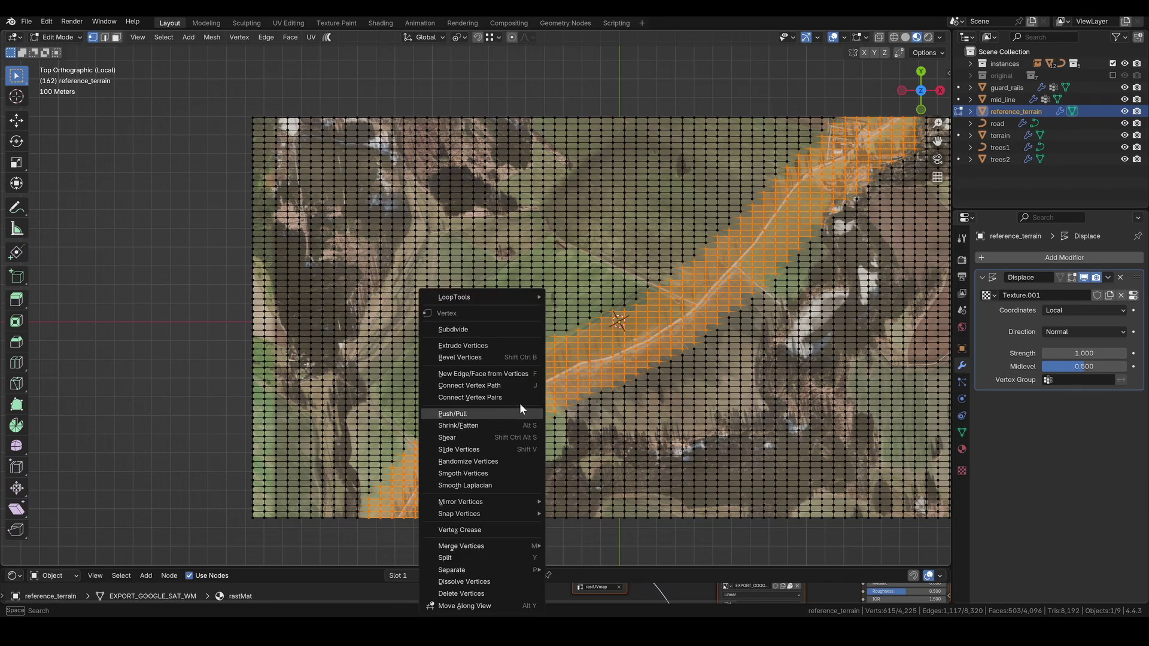
{"action": "left_click", "coordinate": [494, 329]}
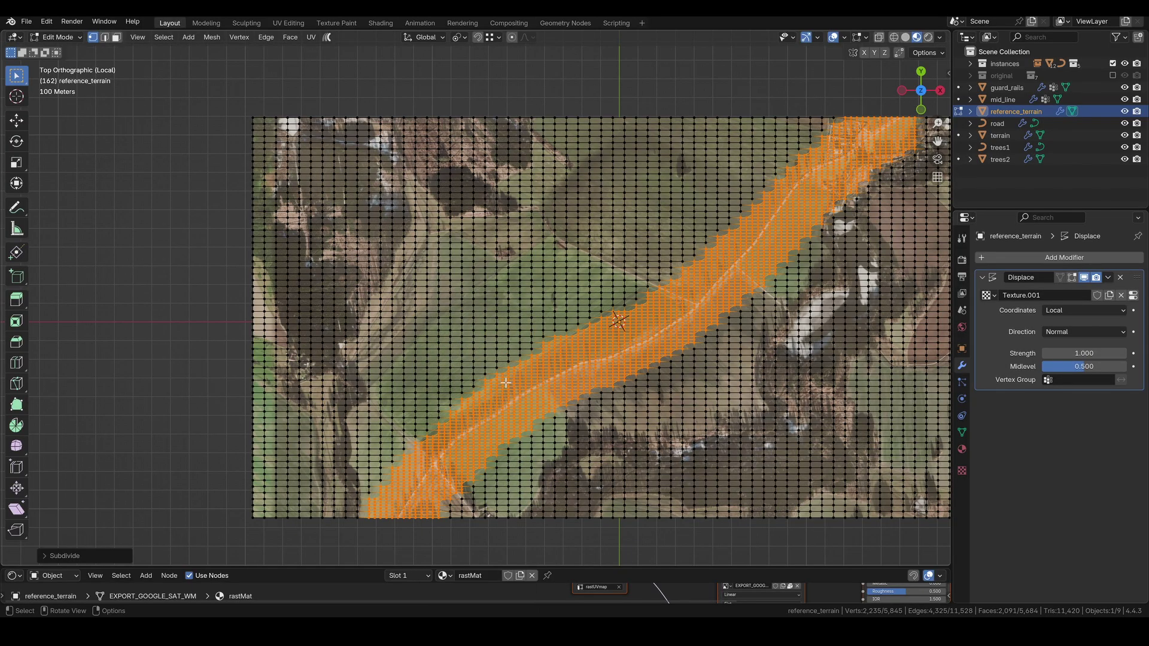
{"action": "left_click", "coordinate": [62, 556]}
{"action": "left_click", "coordinate": [195, 473]}
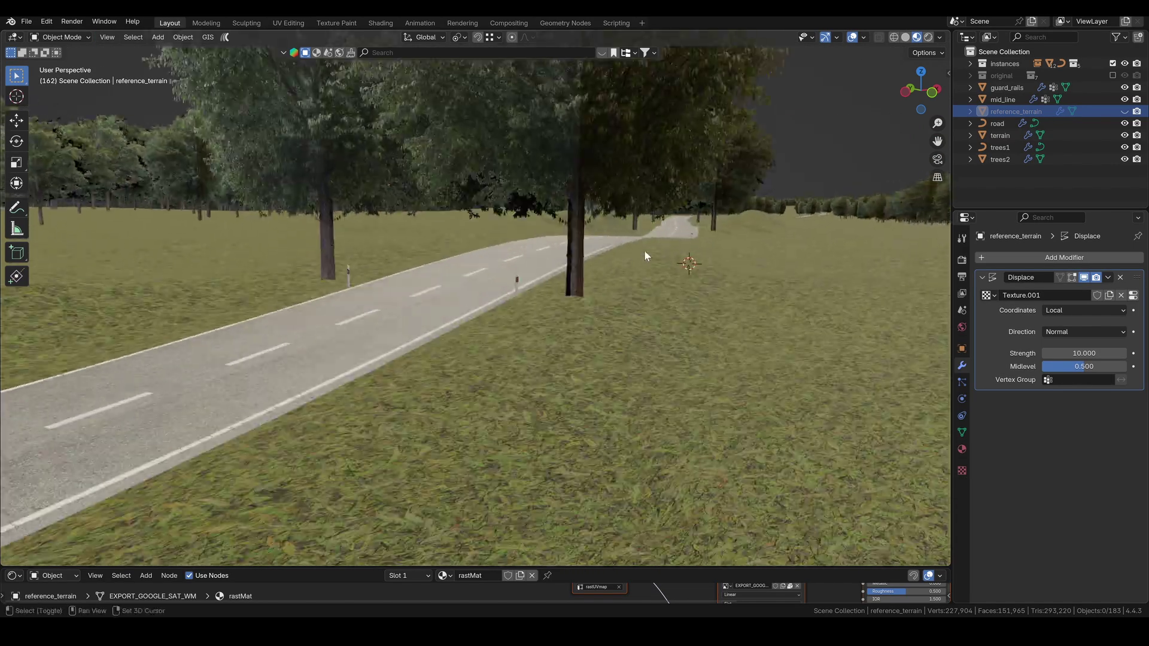
{"action": "type", "text": "5"}
{"action": "key", "text": "Return"}
Select the road and set the Z-smooth of its AC_ROAD input curve to 1000
{"action": "left_click", "coordinate": [354, 353]}
{"action": "left_click", "coordinate": [354, 353]}
{"action": "left_click", "coordinate": [1058, 326]}
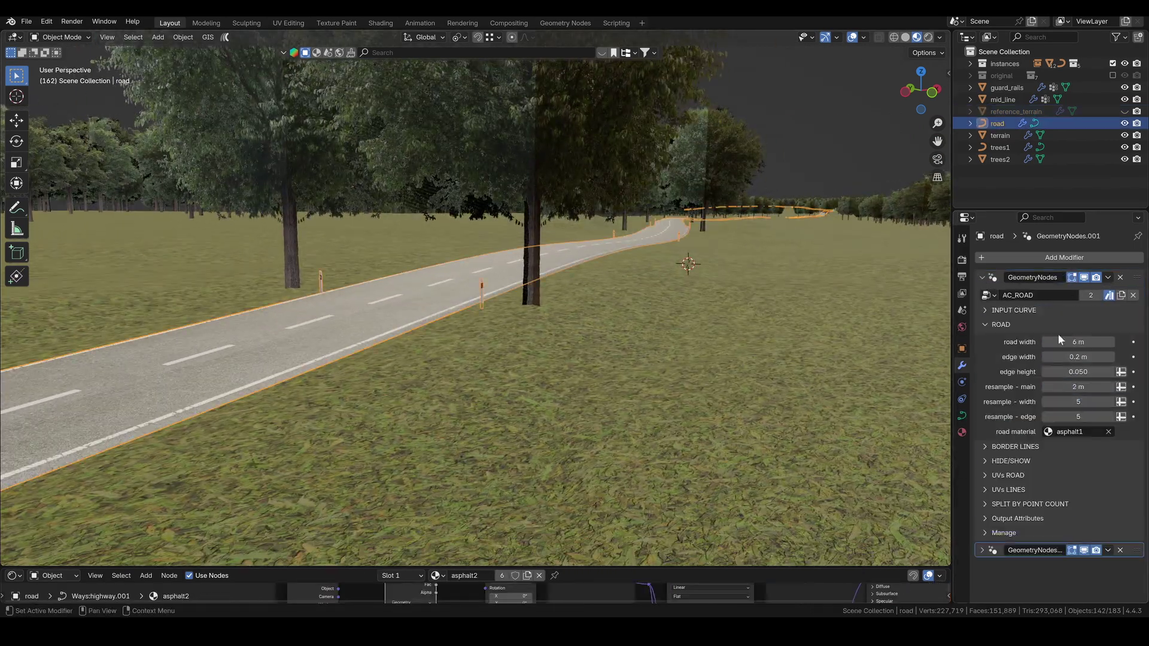
{"action": "left_click", "coordinate": [1057, 326]}
{"action": "left_click", "coordinate": [1058, 311]}
{"action": "double_click", "coordinate": [1077, 343]}
{"action": "type", "text": "500"}
{"action": "key", "text": "Return"}
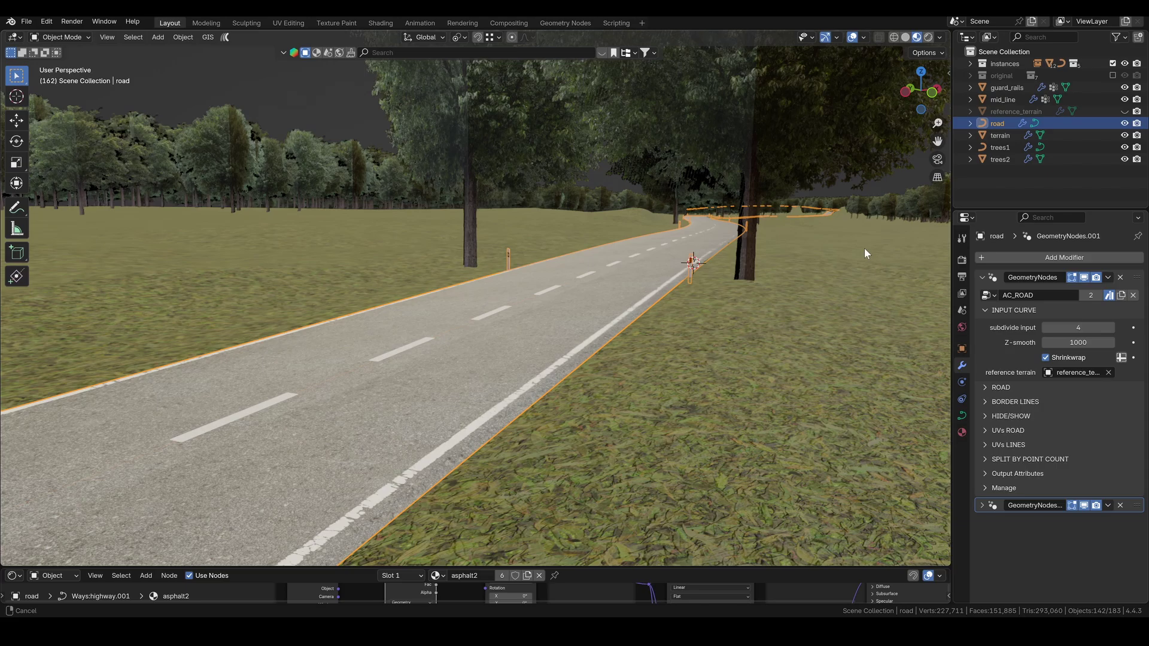
{"action": "left_click", "coordinate": [863, 252]}
Show reference_terrain, set its Displace strength to 4 and hide it again
{"action": "left_click", "coordinate": [1124, 111]}
{"action": "left_click", "coordinate": [1017, 112]}
{"action": "double_click", "coordinate": [1084, 354]}
{"action": "type", "text": "4"}
{"action": "key", "text": "Return"}
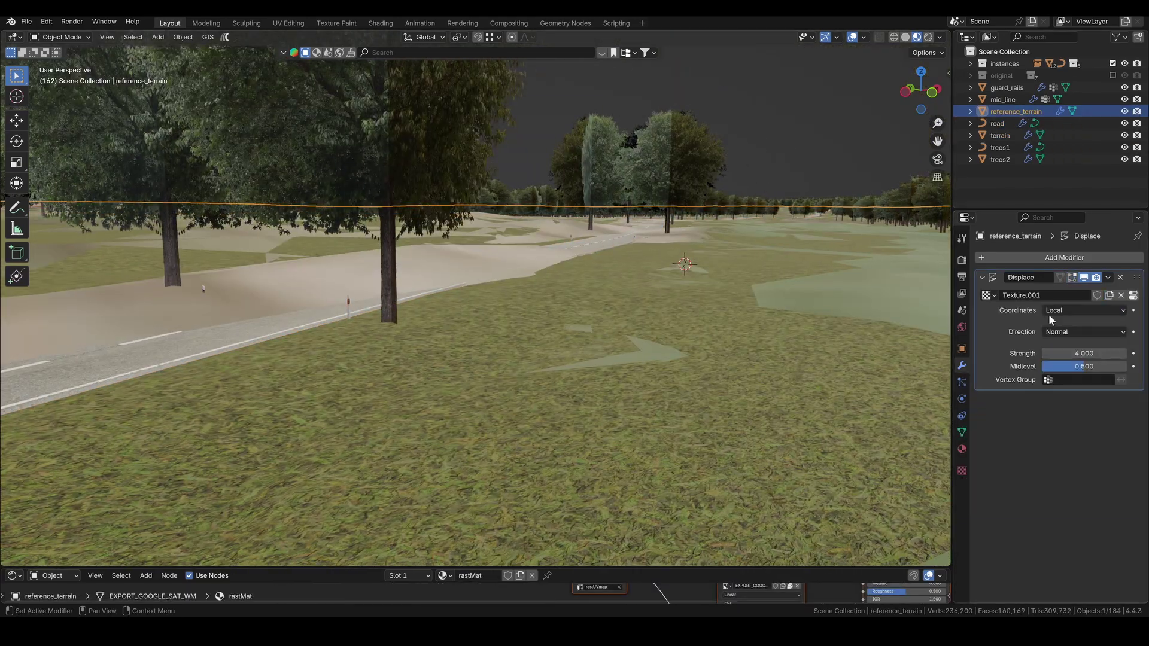
{"action": "left_click", "coordinate": [1123, 112]}
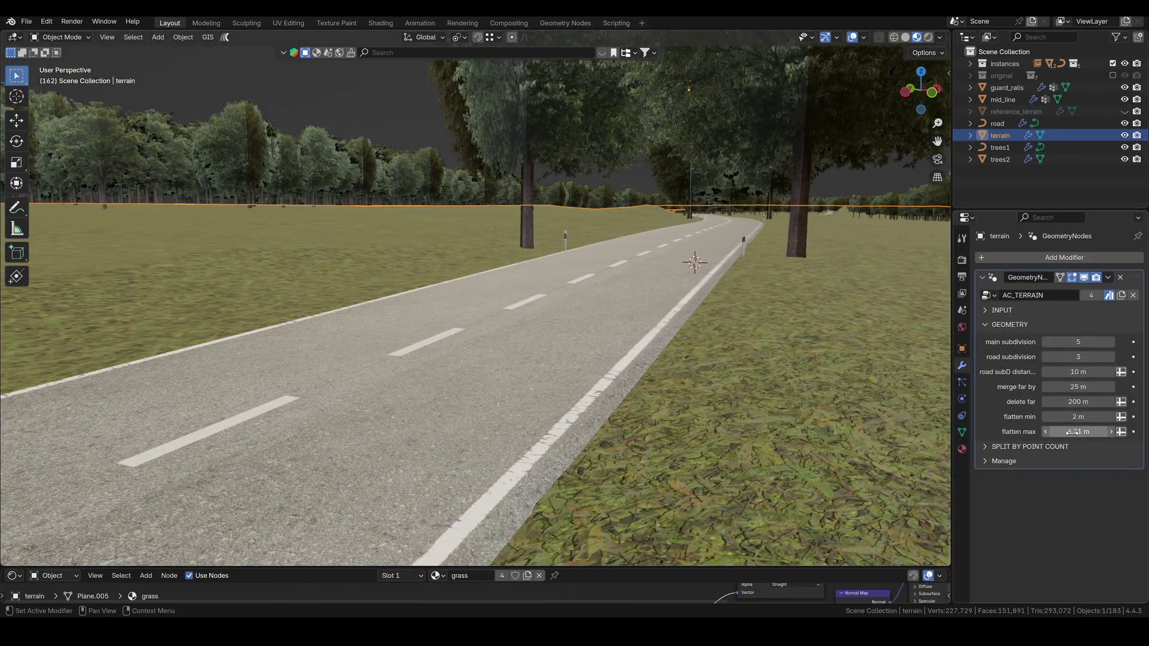
Set flatten max to 2 m and flatten min to 1 m in the terrain's AC_TERRAIN modifier
{"action": "left_click", "coordinate": [1078, 432]}
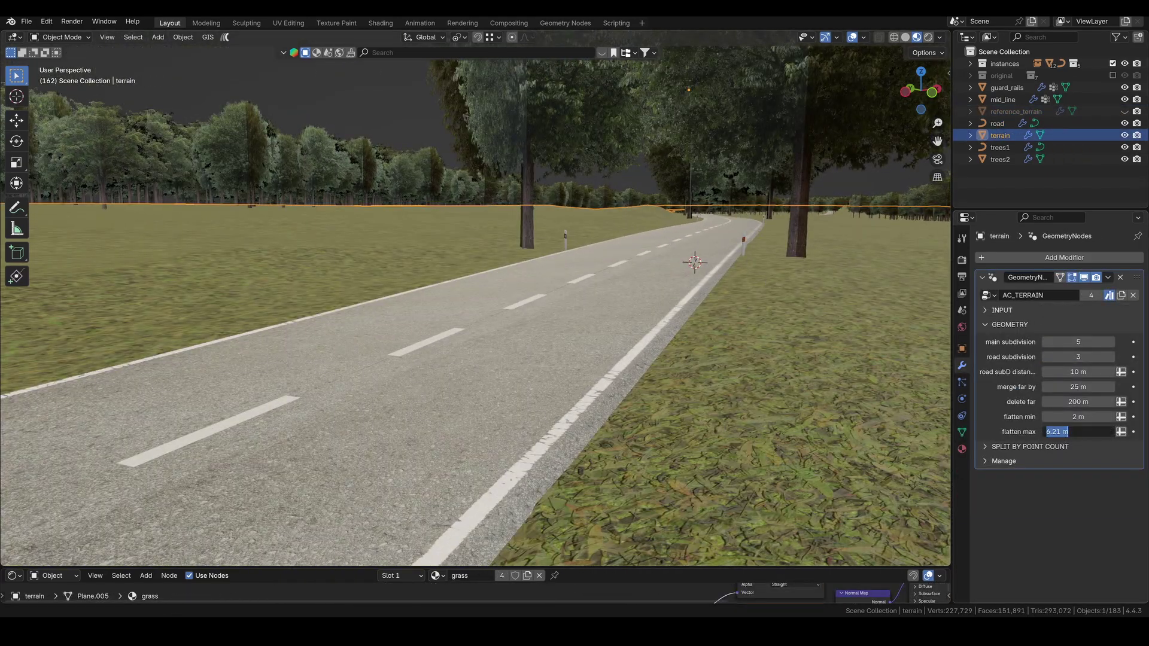
{"action": "type", "text": "2"}
{"action": "key", "text": "Return"}
{"action": "left_click", "coordinate": [1072, 416]}
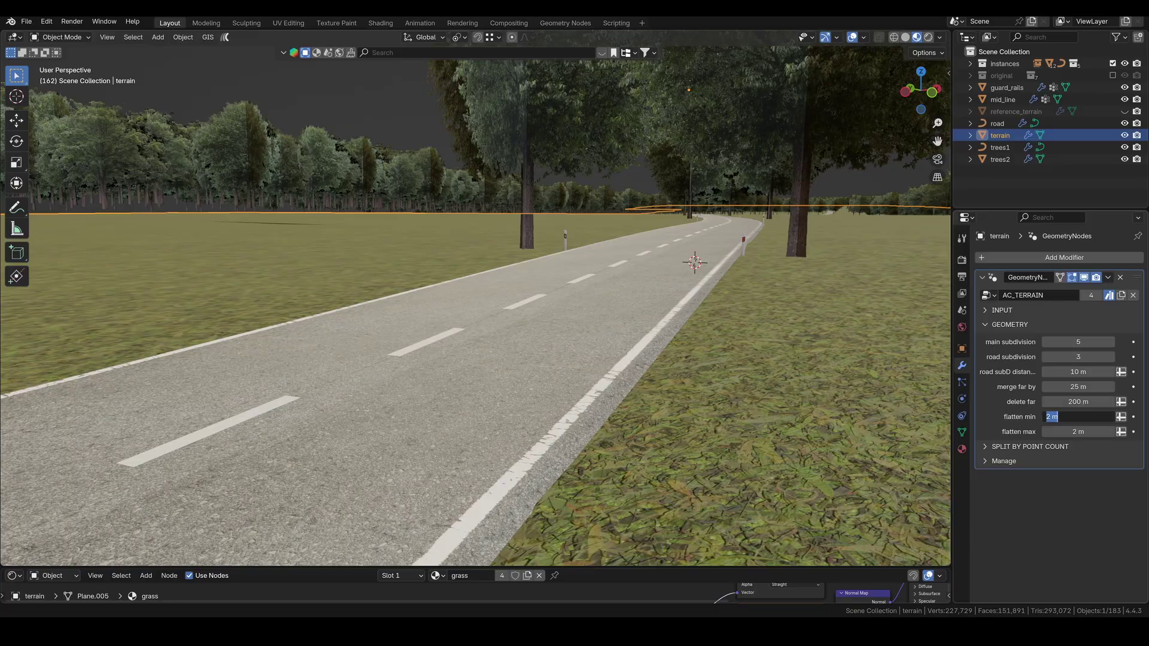
{"action": "type", "text": "1"}
{"action": "key", "text": "Return"}
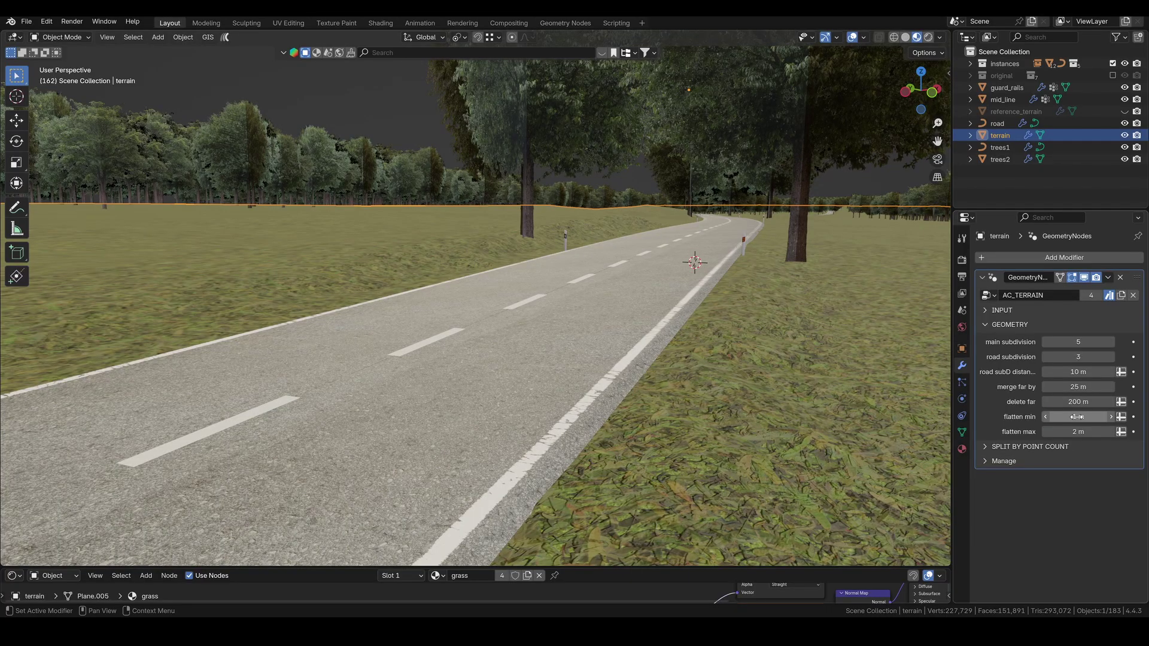
Select the guard_rails vertices on both sides of the near straight road stretch and assign them to the mesh's vertex group
{"action": "middle_click_drag", "start_coordinate": [754, 327], "coordinate": [843, 300]}
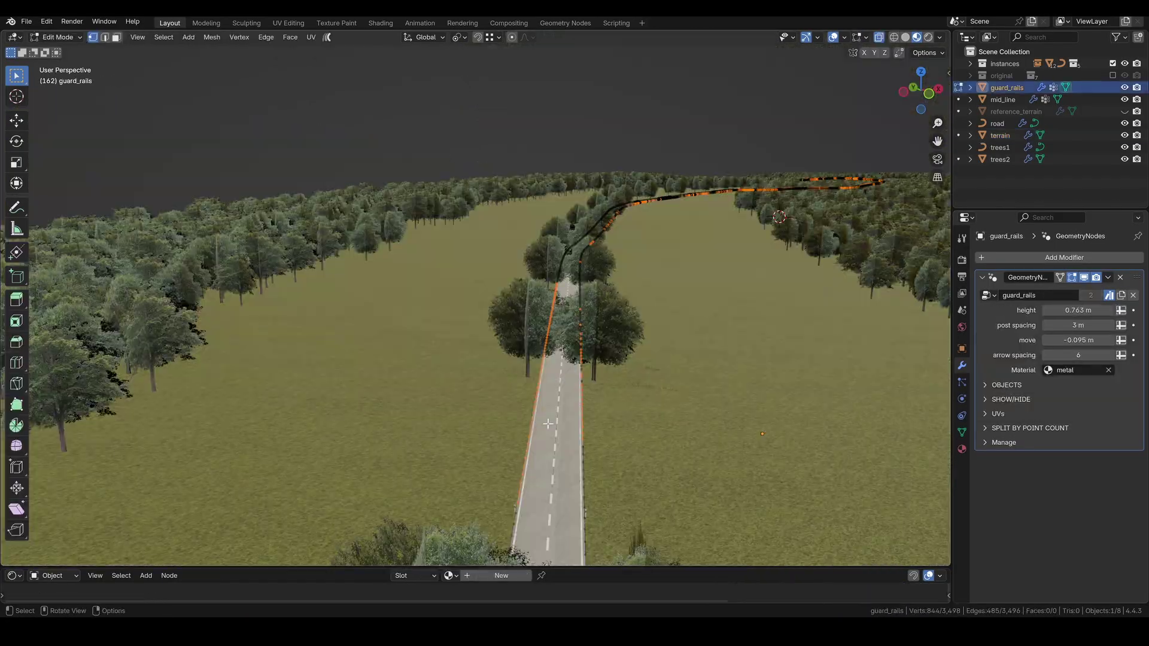
{"action": "left_click_drag", "start_coordinate": [506, 511], "coordinate": [622, 291]}
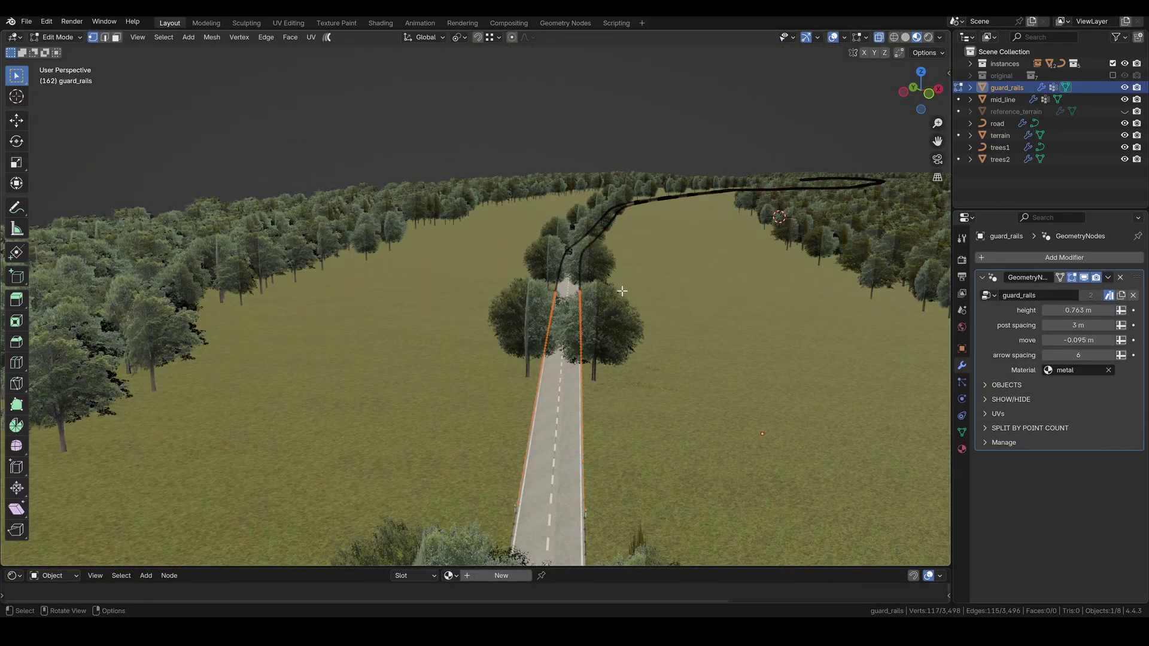
{"action": "left_click", "coordinate": [961, 432]}
{"action": "left_click", "coordinate": [998, 369]}
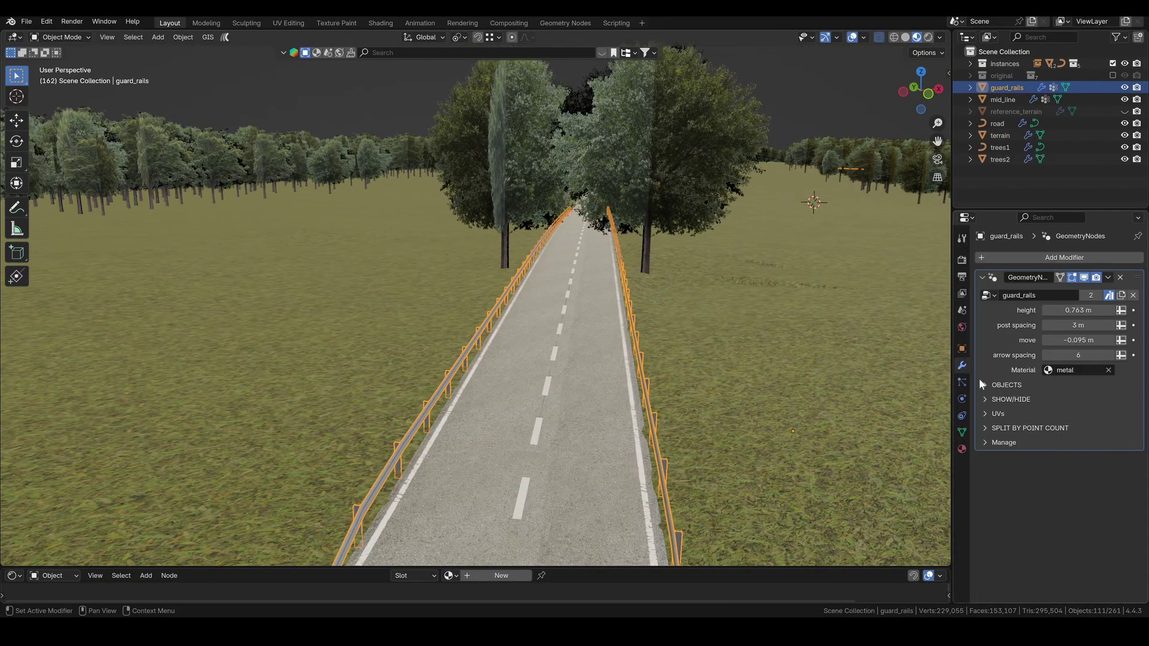
{"action": "left_click", "coordinate": [985, 385]}
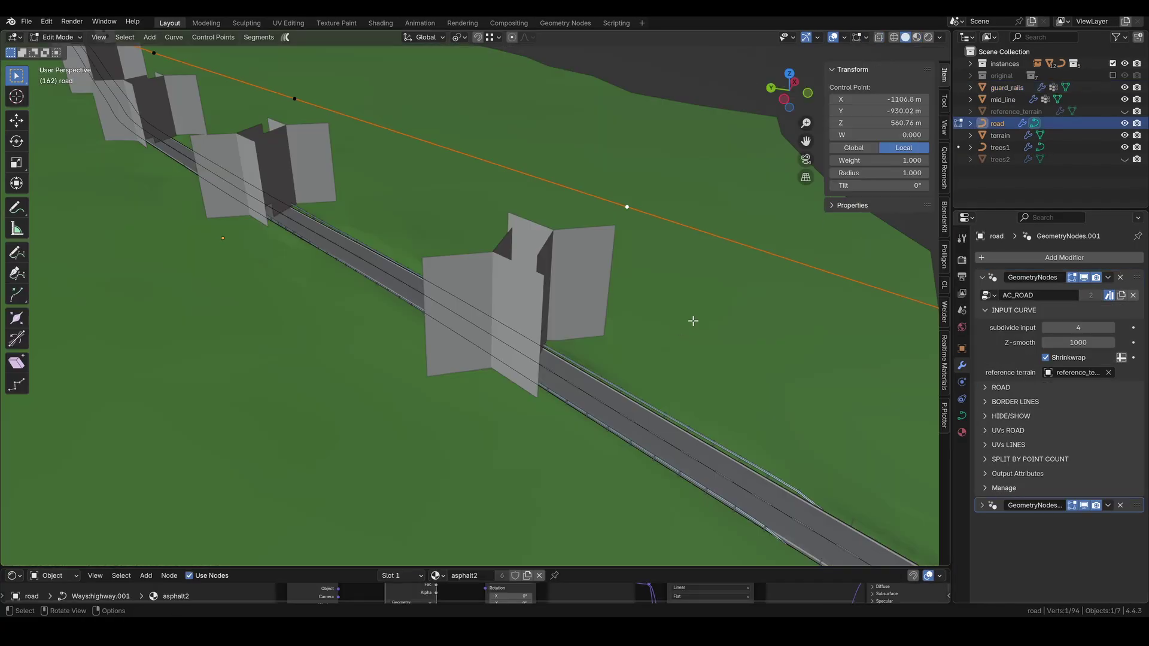
Set the radius of the selected road control point to 3 to widen that stretch, and leave edit mode
{"action": "double_click", "coordinate": [880, 172]}
{"action": "type", "text": "3"}
{"action": "key", "text": "Return"}
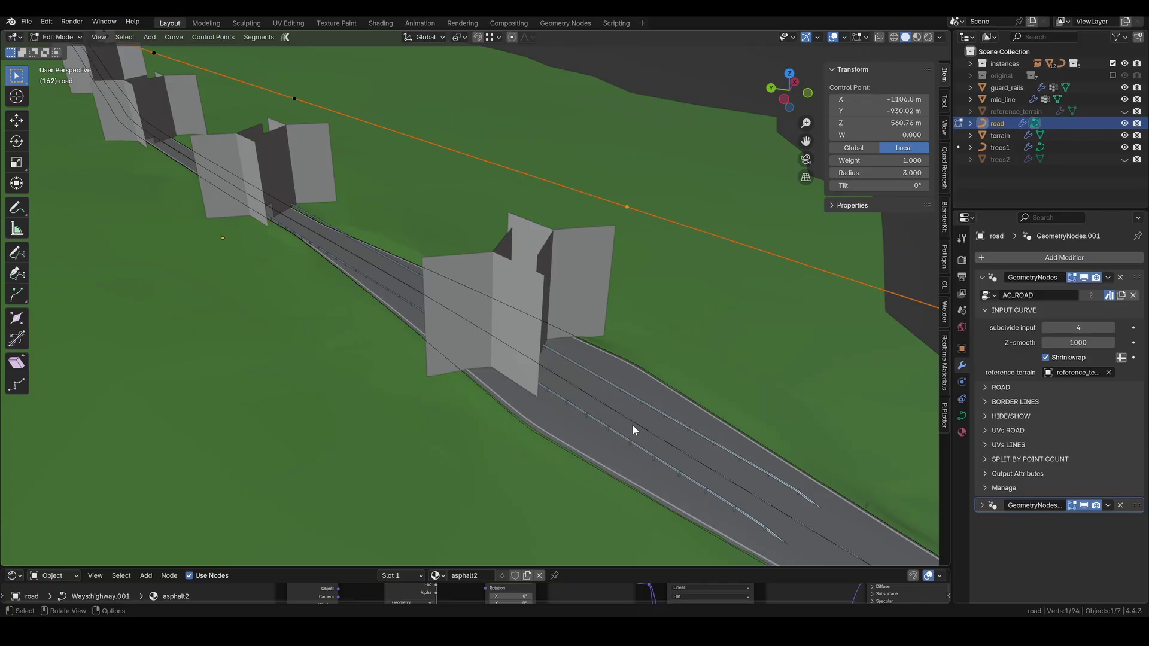
{"action": "key", "text": "Tab"}
{"action": "left_click", "coordinate": [612, 429]}
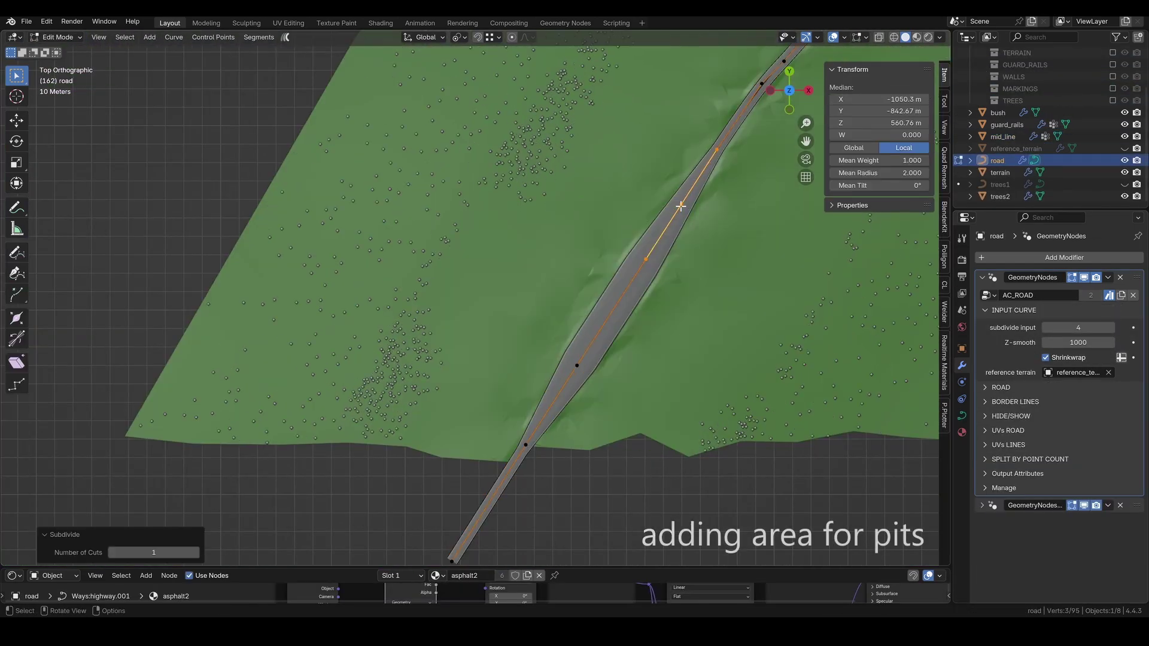
Select the linked dashed lane line in mid_line and move it alongside the centre line on the widened pit area
{"action": "type", "text": "1"}
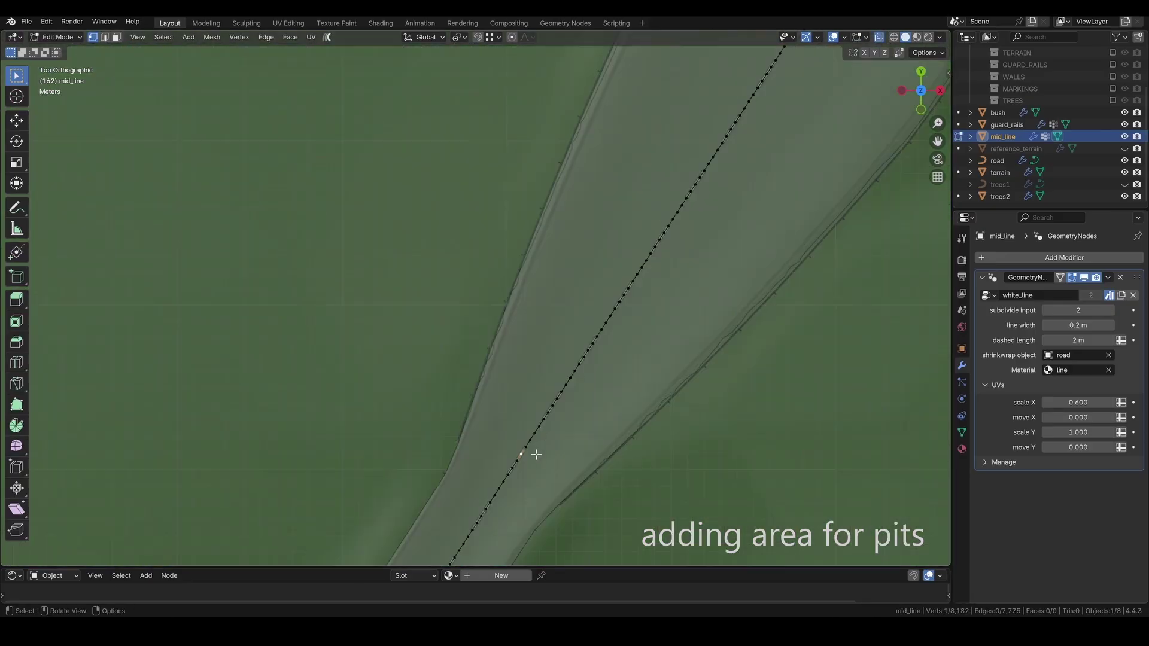
{"action": "key", "text": "ctrl+l"}
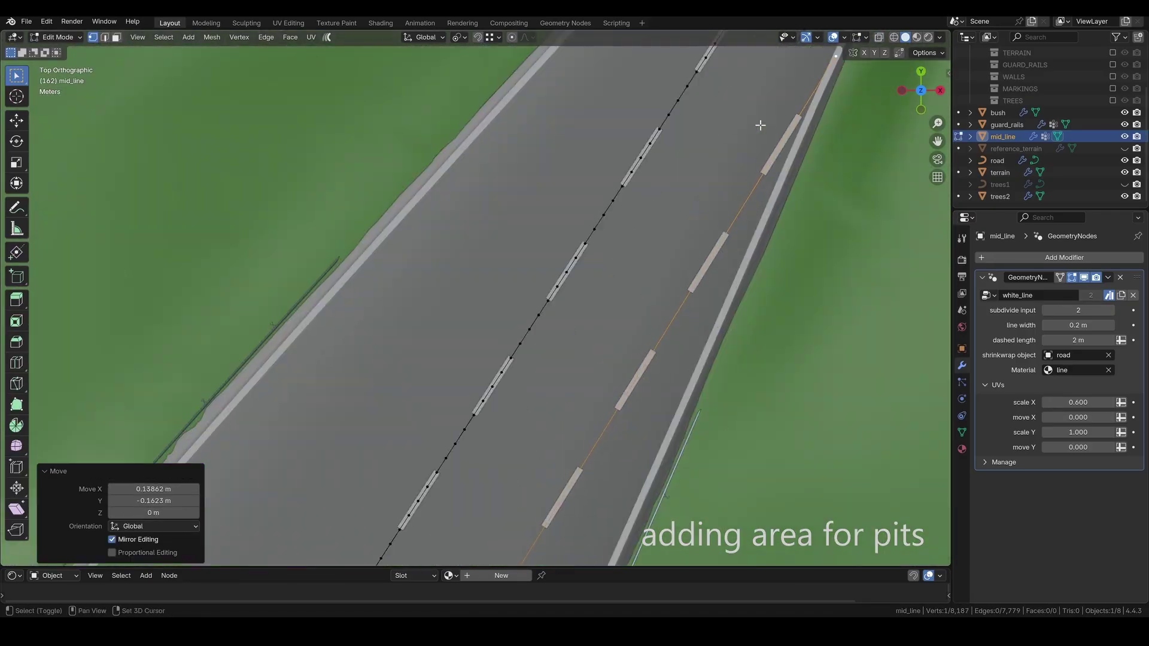
{"action": "key", "text": "g"}
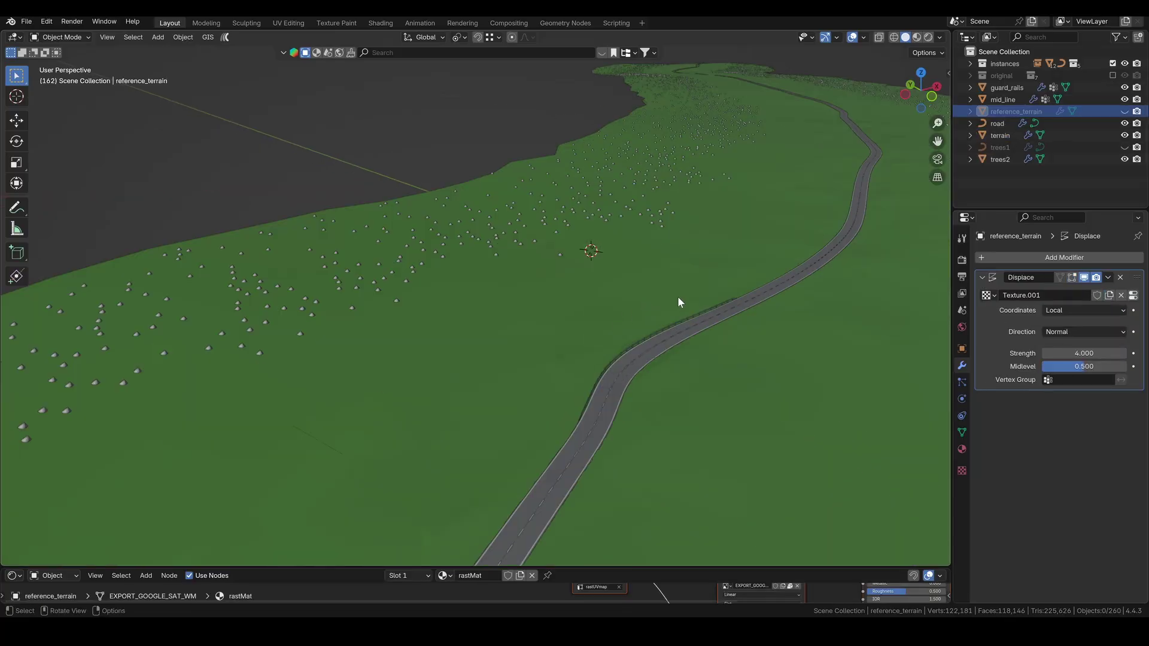
Show reference_terrain and knife-cut two adjoining lines into its mesh along the outer side of the road bend
{"action": "left_click", "coordinate": [1124, 111]}
{"action": "key", "text": "Tab"}
{"action": "key", "text": "KP_7"}
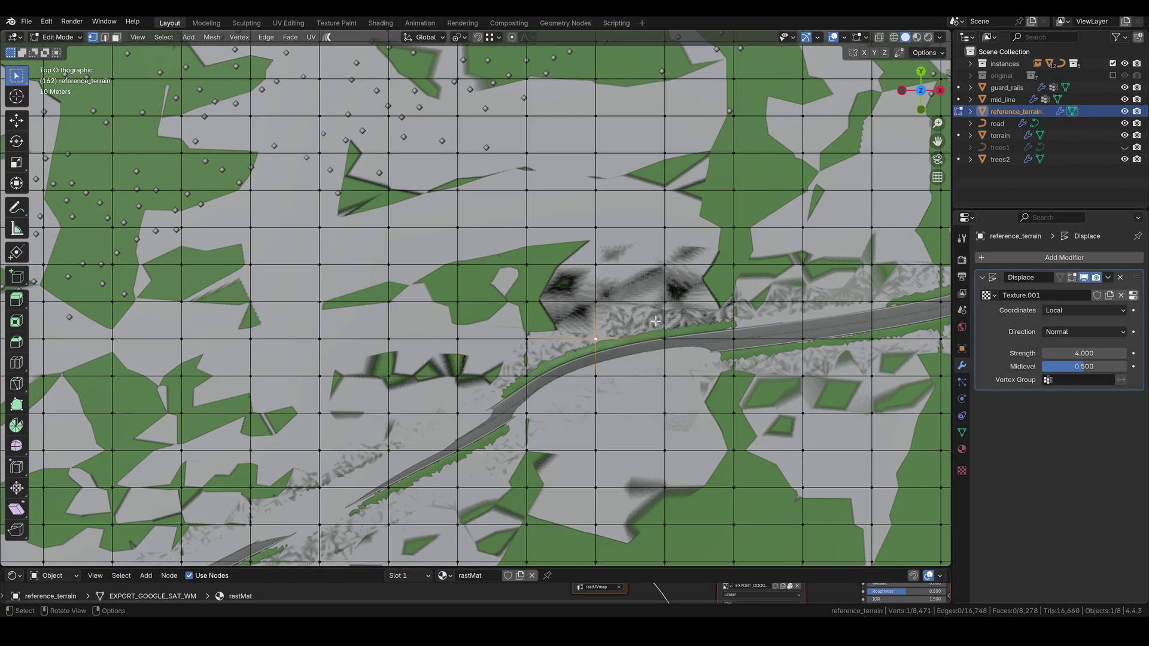
{"action": "scroll", "coordinate": [526, 383], "scroll_direction": "up", "scroll_amount": 5}
{"action": "key", "text": "k"}
{"action": "left_click", "coordinate": [322, 483]}
{"action": "left_click", "coordinate": [733, 261]}
{"action": "middle_click_drag", "start_coordinate": [734, 261], "coordinate": [478, 309], "text": "shift"}
{"action": "middle_click_drag", "start_coordinate": [774, 261], "coordinate": [480, 304], "text": "shift"}
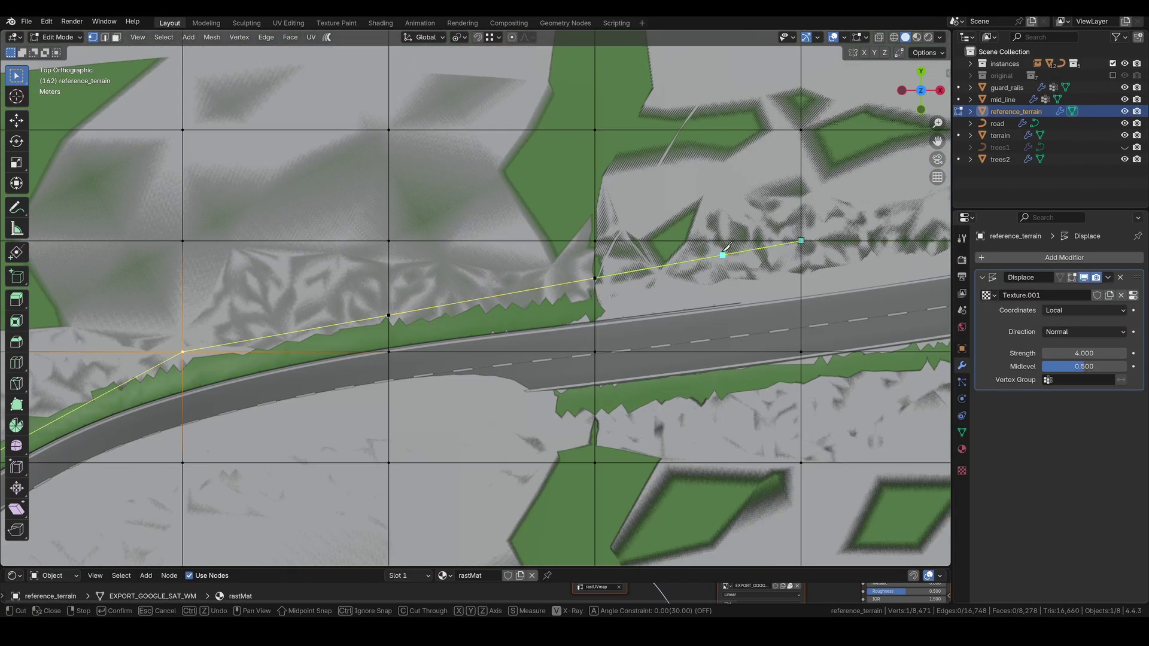
{"action": "left_click", "coordinate": [800, 241]}
{"action": "left_click", "coordinate": [799, 130]}
{"action": "left_click", "coordinate": [595, 241]}
{"action": "middle_click_drag", "start_coordinate": [595, 241], "coordinate": [882, 205], "text": "shift"}
{"action": "scroll", "coordinate": [682, 241], "scroll_direction": "down", "scroll_amount": 3}
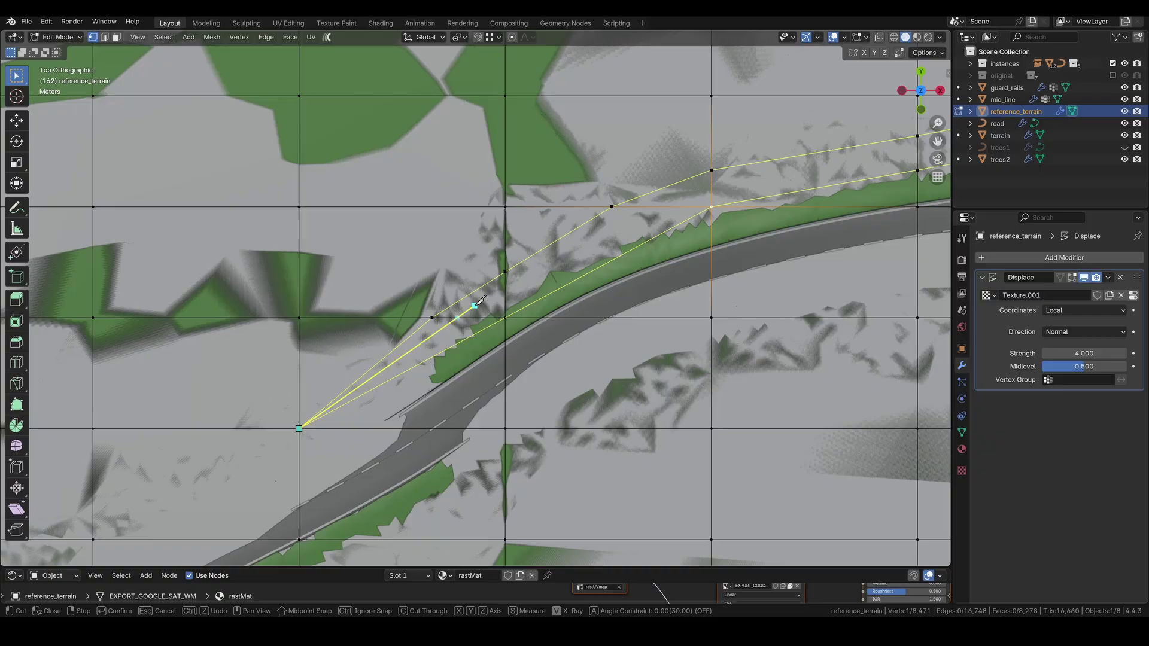
{"action": "key", "text": "Return"}
Select the reference_terrain vertices behind the cut, raise them 5 m along Z, and hide reference_terrain again
{"action": "left_click", "coordinate": [757, 183], "text": "ctrl"}
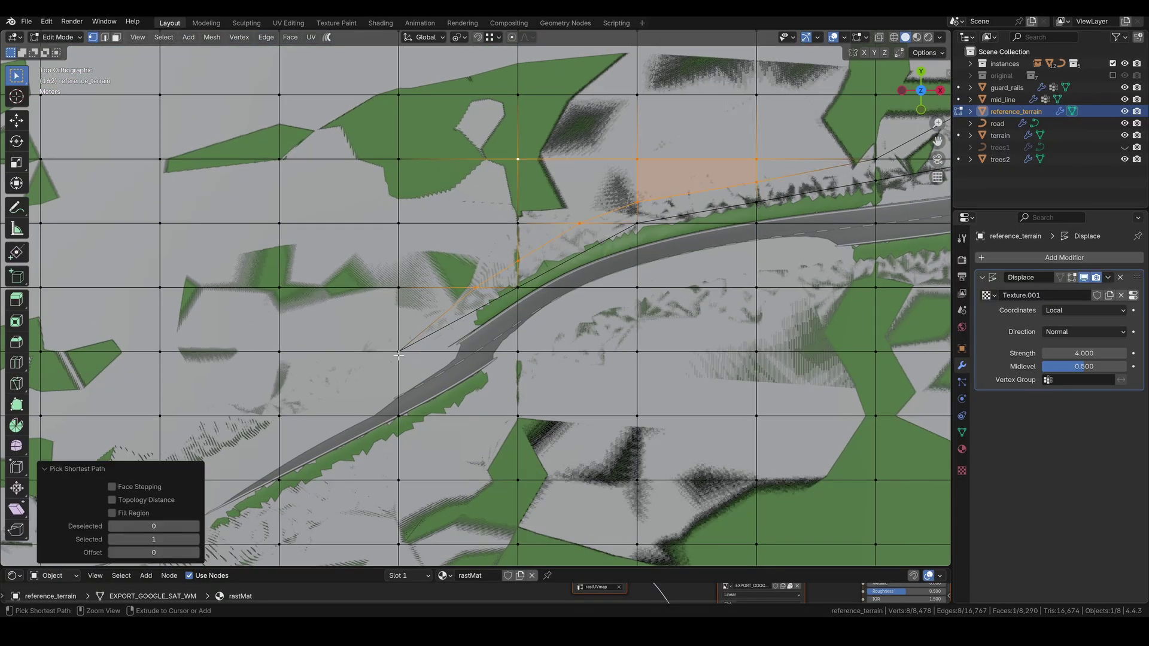
{"action": "middle_click_drag", "start_coordinate": [518, 224], "coordinate": [580, 229]}
{"action": "type", "text": "gz"}
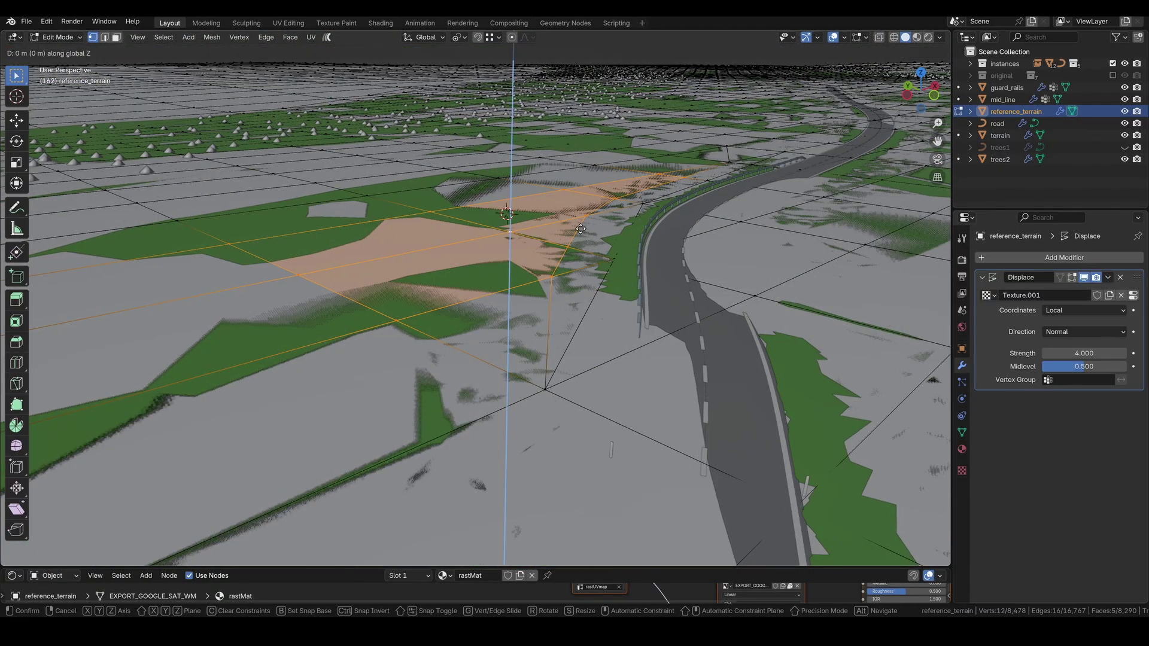
{"action": "type", "text": "5"}
{"action": "key", "text": "Return"}
{"action": "left_click", "coordinate": [1124, 111]}
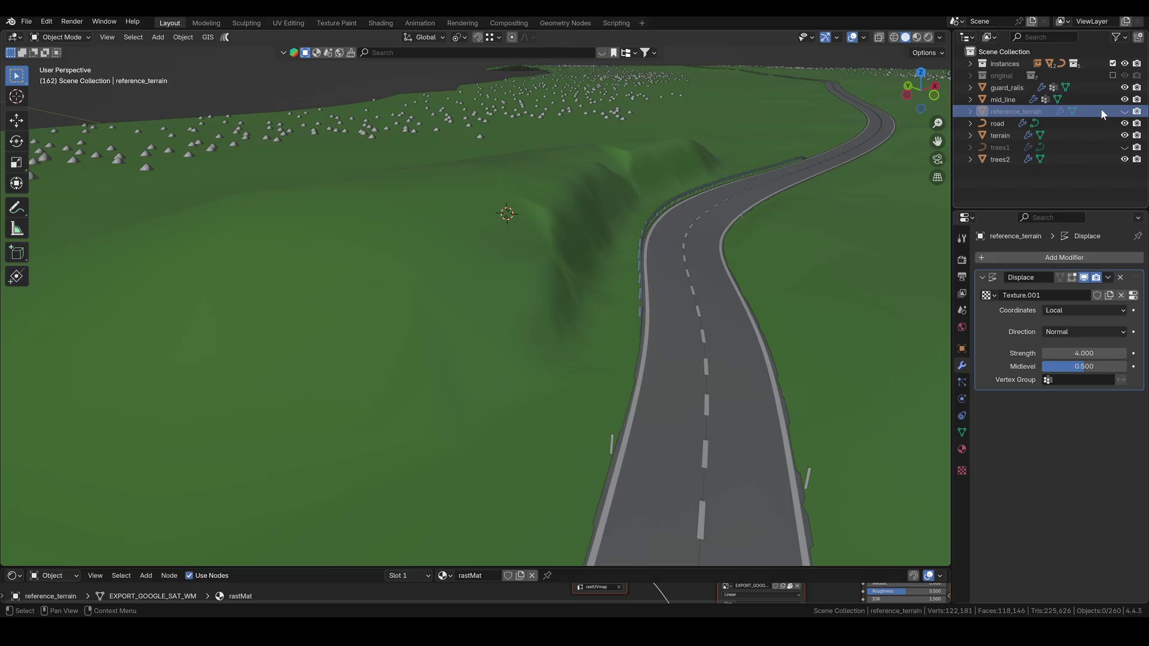
{"action": "scroll", "coordinate": [562, 319], "scroll_direction": "down", "scroll_amount": 3}
{"action": "mouse_move", "coordinate": [561, 319]}
{"action": "middle_mouse_down"}
{"action": "mouse_move", "coordinate": [634, 288]}
{"action": "mouse_move", "coordinate": [541, 297]}
{"action": "mouse_move", "coordinate": [571, 302]}
{"action": "middle_mouse_up"}
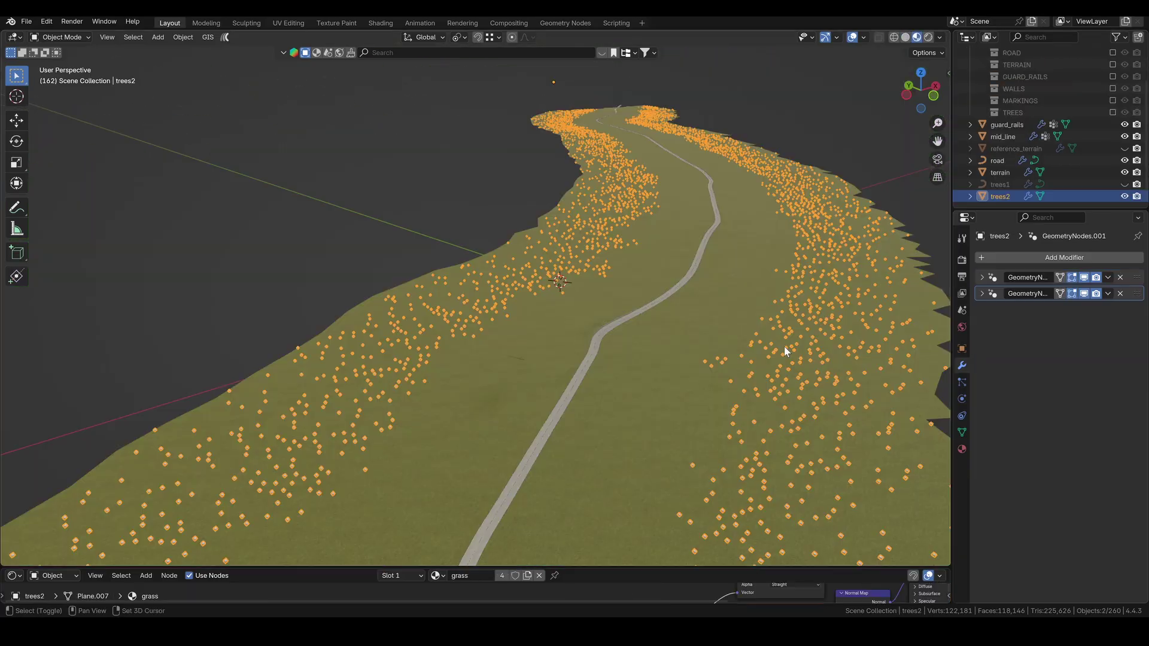
Duplicate trees2 in place and rename the copy as bush
{"action": "key", "text": "shift+d"}
{"action": "right_click", "coordinate": [784, 347]}
{"action": "double_click", "coordinate": [1002, 196]}
{"action": "type", "text": "bush"}
{"action": "key", "text": "Return"}
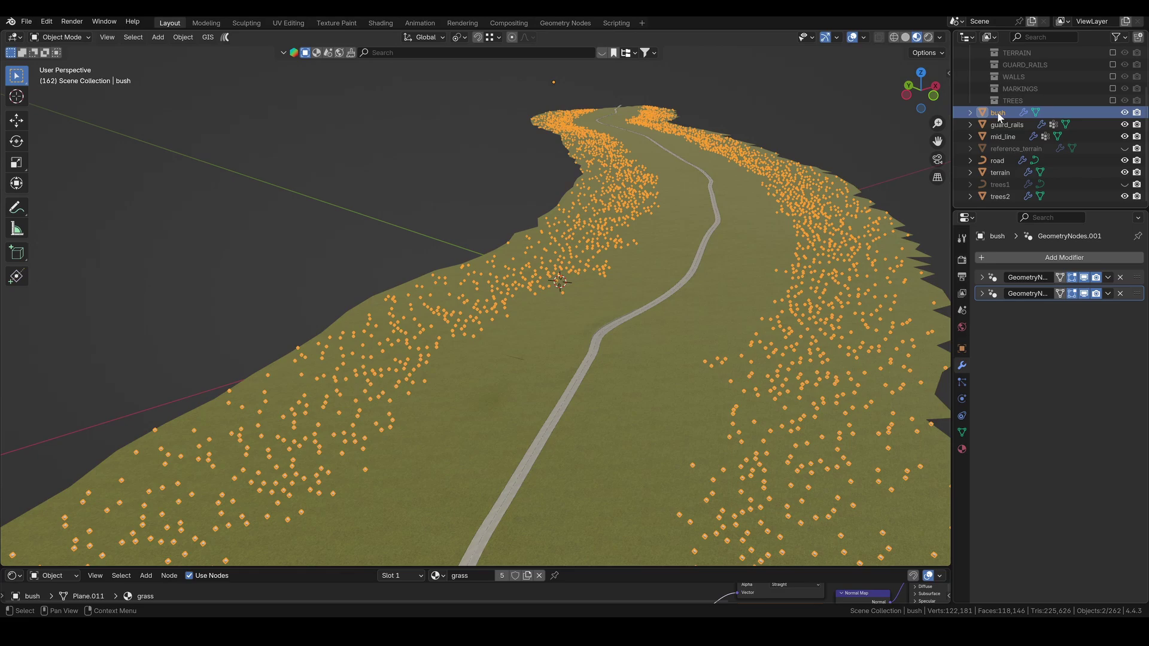
In bush's AC_trees modifier, set the distance from road to 70 m and delete far to 90 m
{"action": "left_click", "coordinate": [982, 293]}
{"action": "left_click", "coordinate": [981, 200]}
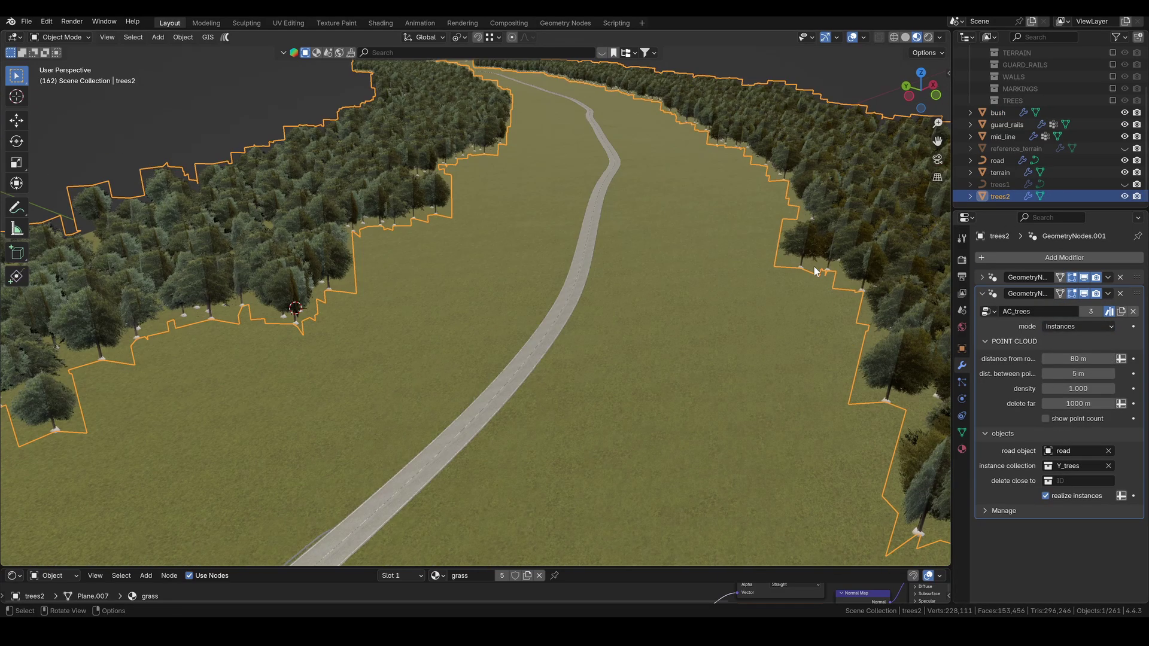
{"action": "left_click", "coordinate": [998, 112]}
{"action": "double_click", "coordinate": [1076, 358]}
{"action": "type", "text": "70"}
{"action": "key", "text": "Return"}
{"action": "double_click", "coordinate": [1074, 403]}
{"action": "type", "text": "90"}
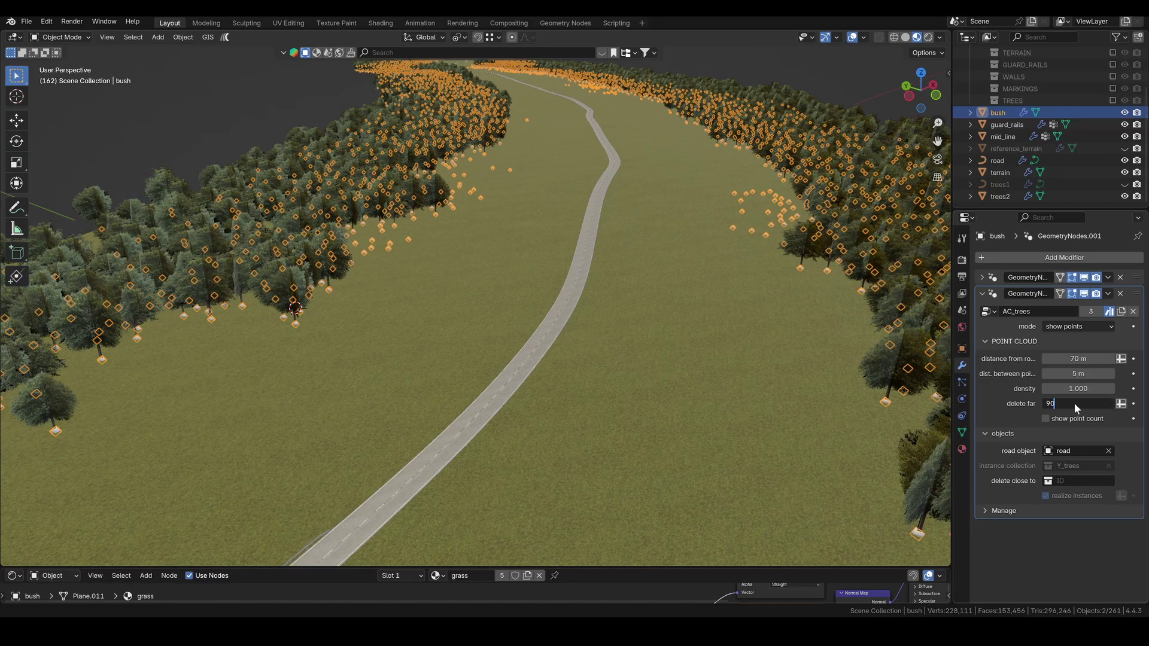
{"action": "key", "text": "Return"}
Set the distance from road of the bush point cloud to 80 m
{"action": "scroll", "coordinate": [773, 292], "scroll_direction": "down", "scroll_amount": 5}
{"action": "scroll", "coordinate": [739, 269], "scroll_direction": "up", "scroll_amount": 3}
{"action": "double_click", "coordinate": [1077, 358]}
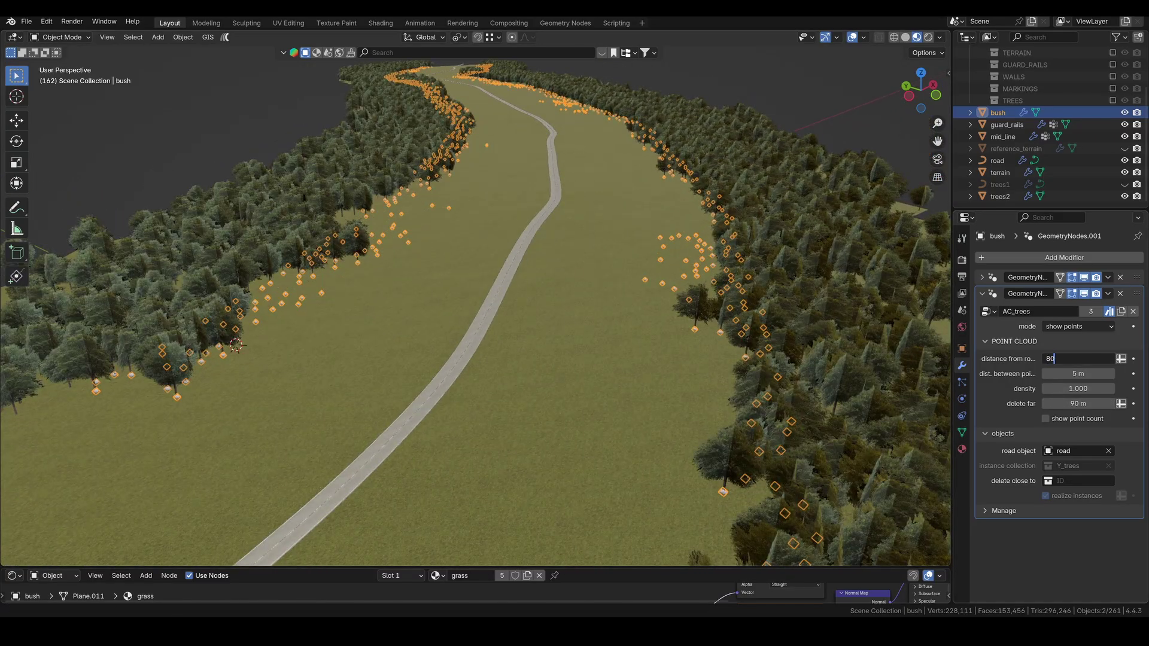
{"action": "type", "text": "80"}
{"action": "key", "text": "Return"}
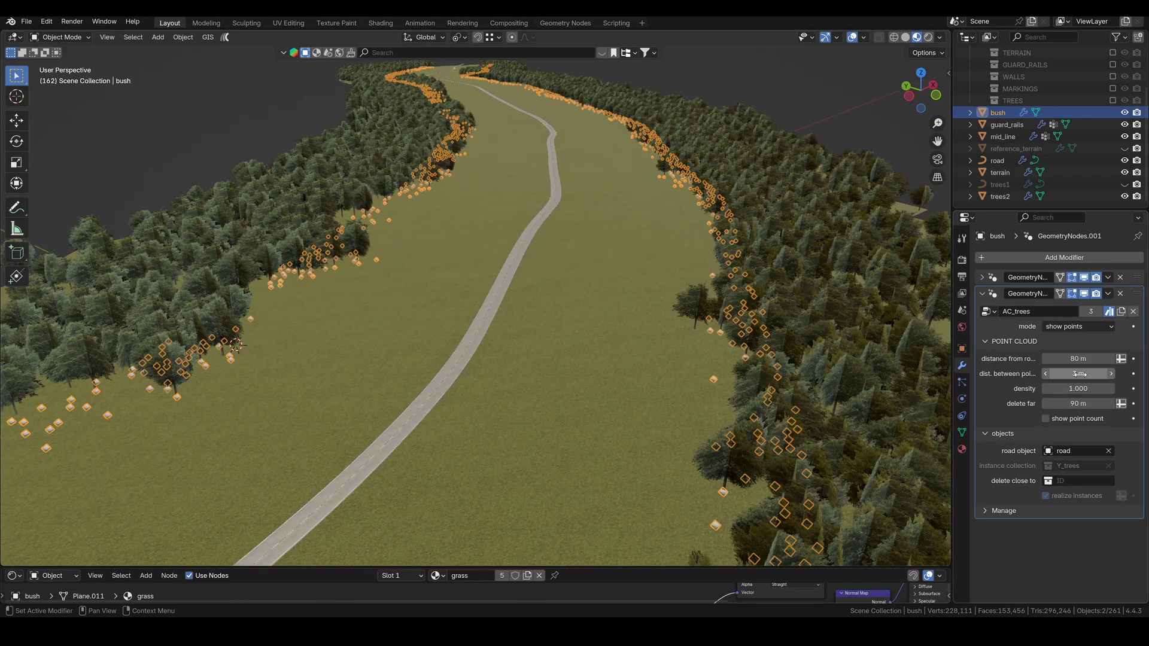
In the file explorer, duplicate the ACTT_step_by_step Blender file and rename the copy with the suffix _export
{"action": "left_click", "coordinate": [128, 78]}
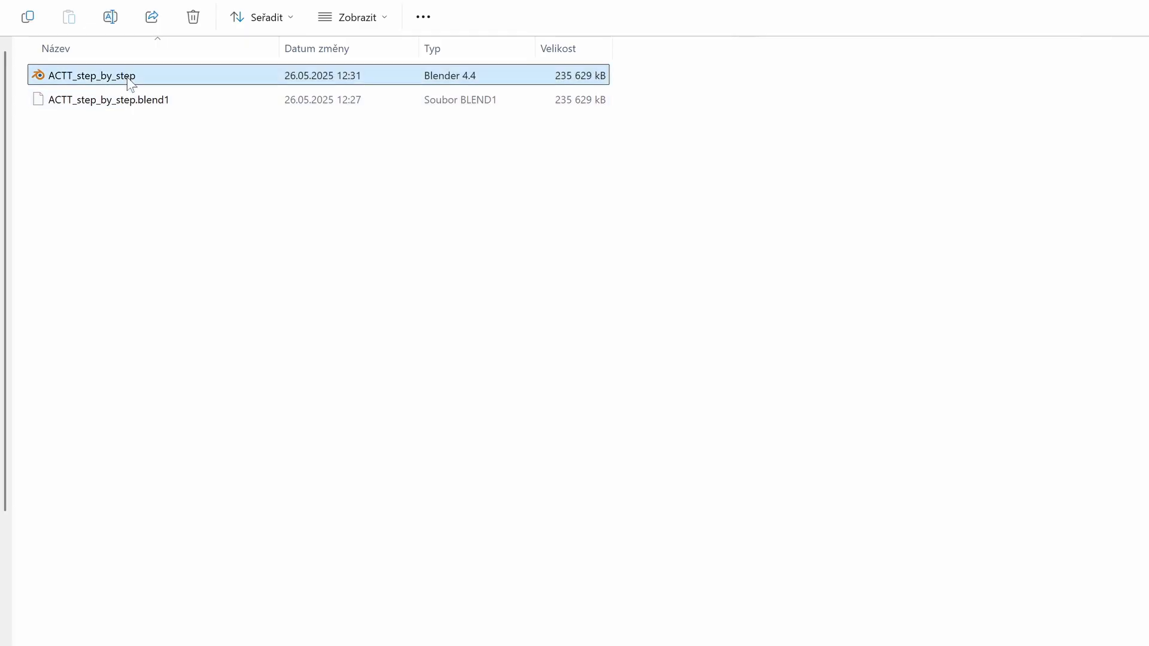
{"action": "key", "text": "ctrl+c"}
{"action": "key", "text": "ctrl+v"}
{"action": "key", "text": "F2"}
{"action": "key", "text": "End"}
{"action": "key", "text": "shift+Left"}
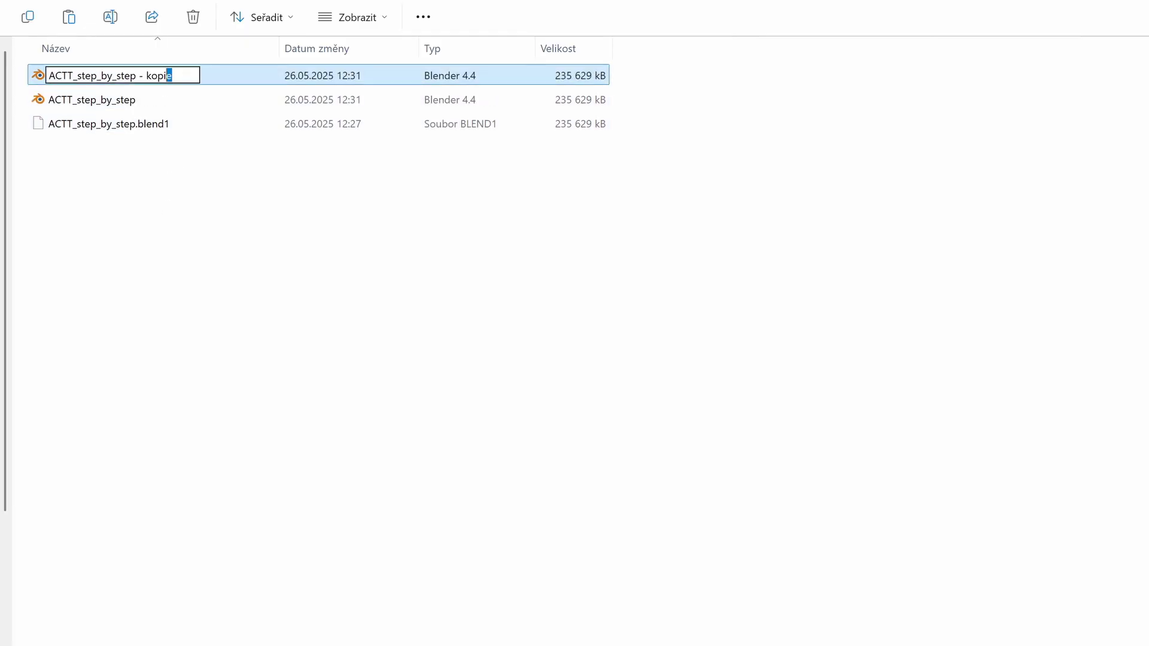
{"action": "type", "text": "_export"}
{"action": "key", "text": "Return"}
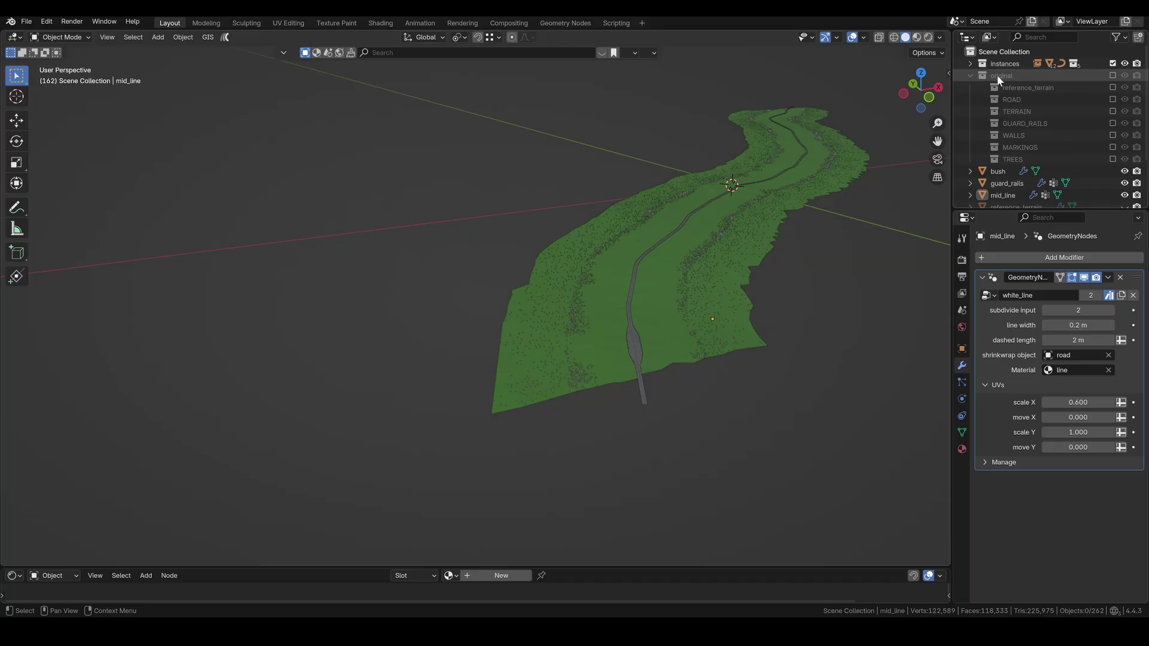
Select all objects in the original collection and delete them
{"action": "right_click", "coordinate": [1113, 75]}
{"action": "left_click", "coordinate": [955, 135]}
{"action": "key", "text": "x"}
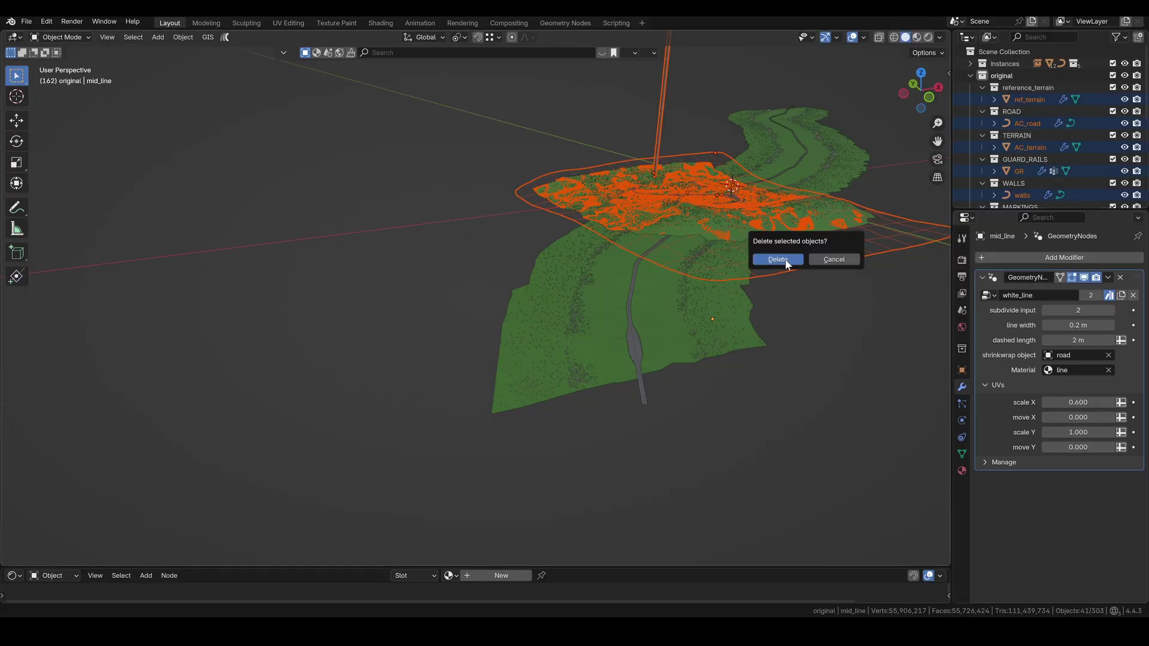
Move the scene objects into the matching subcollections of original, and exclude GUARD_RAILS, WALLS, MARKINGS and TREES from the view layer
{"action": "left_click_drag", "start_coordinate": [1011, 171], "coordinate": [1011, 124]}
{"action": "left_click", "coordinate": [982, 123]}
{"action": "left_click_drag", "start_coordinate": [1005, 183], "coordinate": [1011, 160]}
{"action": "left_click", "coordinate": [982, 147]}
{"action": "left_click", "coordinate": [983, 100]}
{"action": "left_click", "coordinate": [982, 112]}
{"action": "left_click_drag", "start_coordinate": [1000, 171], "coordinate": [1011, 160]}
{"action": "left_click_drag", "start_coordinate": [1113, 160], "coordinate": [1113, 123]}
Enable split by index in the terrain's AC_TERRAIN modifier, with part point count 60000 and rotate selection 0°
{"action": "left_click", "coordinate": [729, 270]}
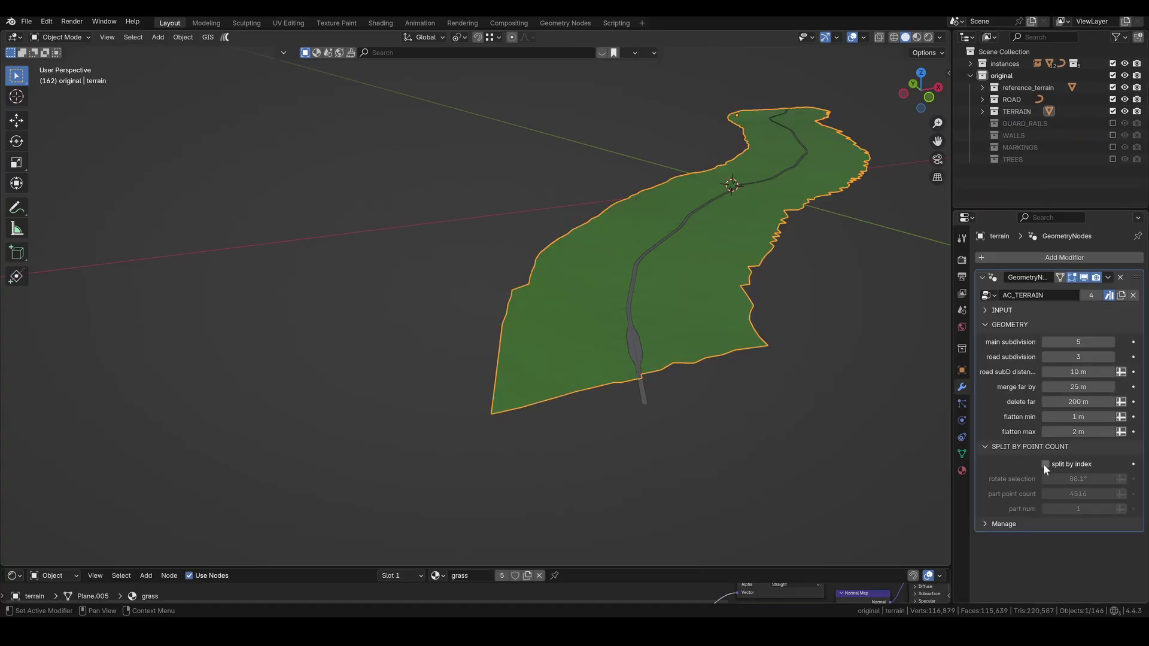
{"action": "left_click", "coordinate": [1044, 464]}
{"action": "left_click", "coordinate": [1078, 494]}
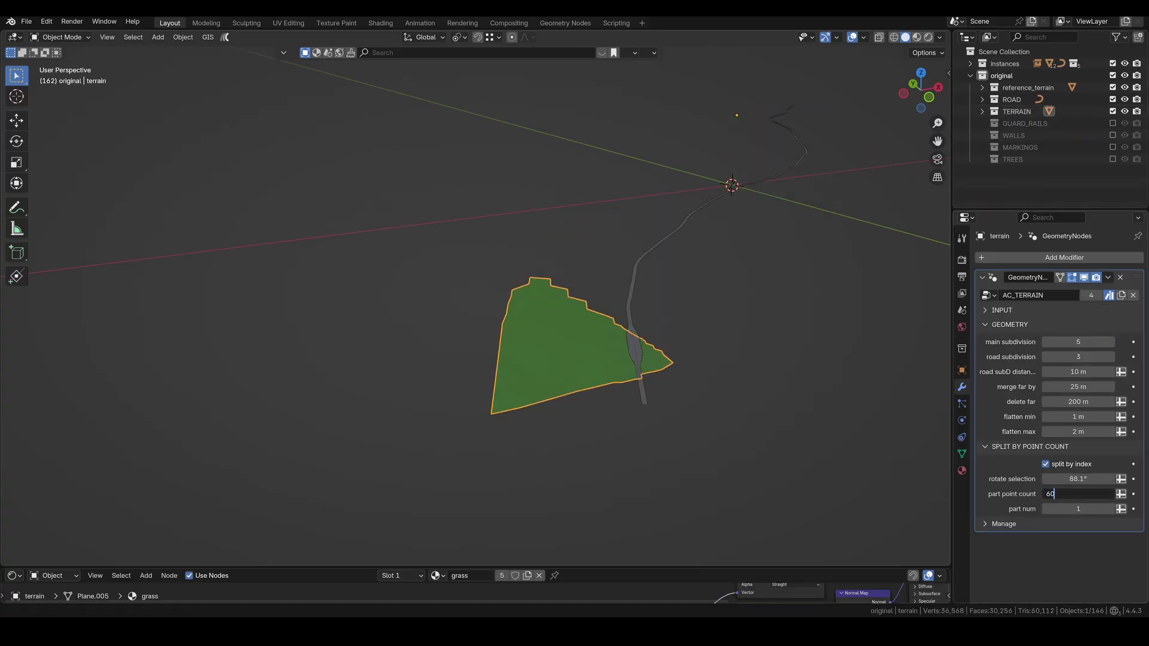
{"action": "key", "text": "Return"}
{"action": "middle_click_drag", "start_coordinate": [714, 384], "coordinate": [709, 415]}
{"action": "scroll", "coordinate": [709, 415], "scroll_direction": "down", "scroll_amount": 3}
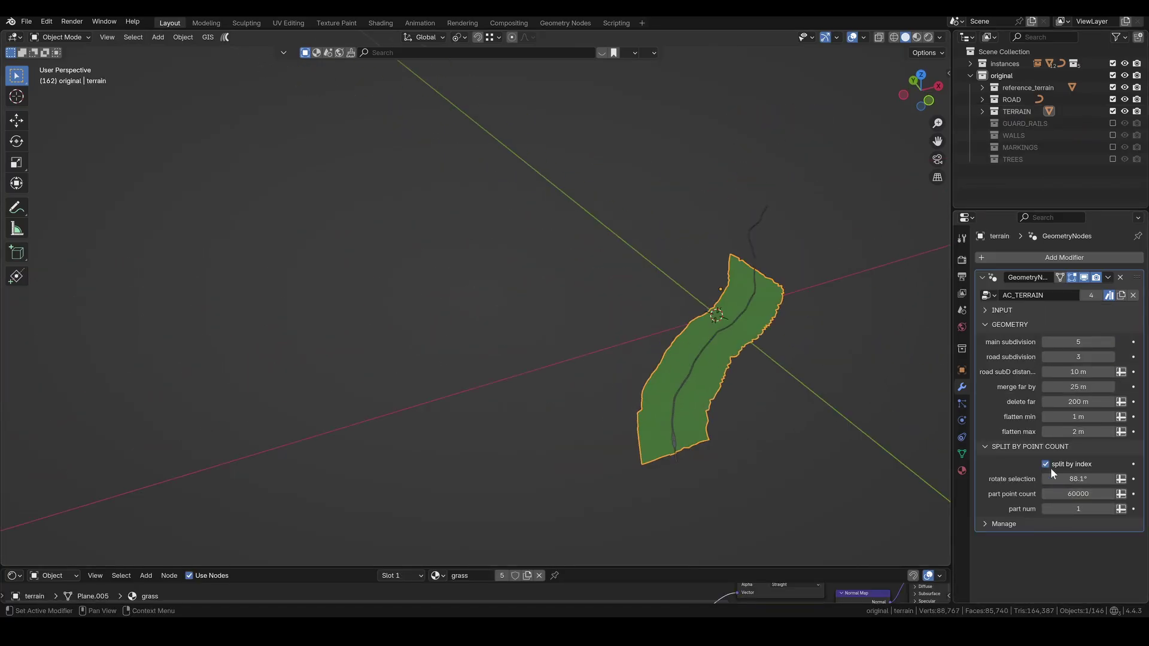
{"action": "left_click_drag", "start_coordinate": [1078, 479], "coordinate": [1076, 479]}
{"action": "key", "text": "Return"}
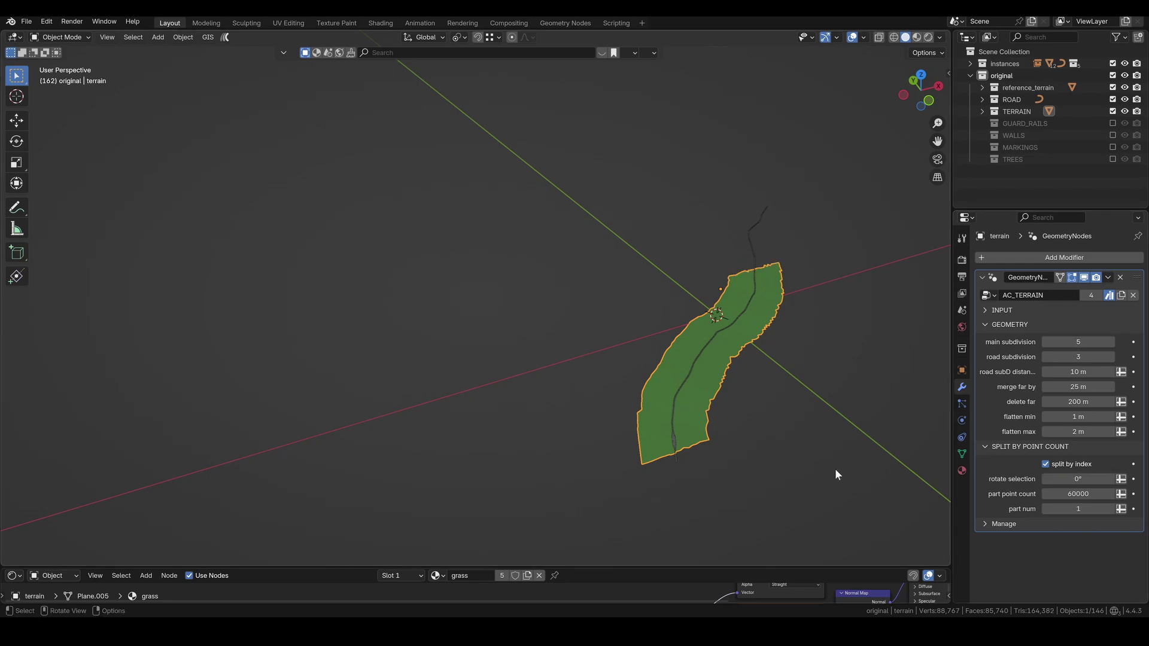
Step through the terrain parts, setting the part point count to 45000 and the part num to 1
{"action": "left_click", "coordinate": [1110, 508]}
{"action": "left_click", "coordinate": [1110, 509]}
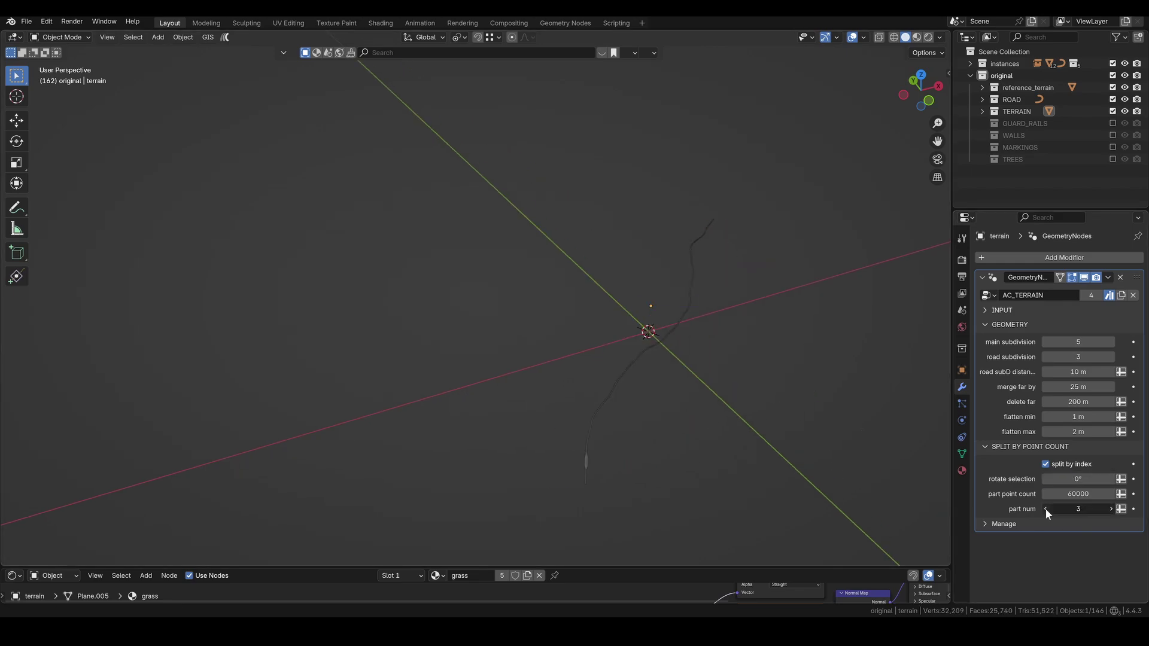
{"action": "left_click", "coordinate": [1046, 509]}
{"action": "left_click", "coordinate": [1073, 494]}
{"action": "type", "text": "45000"}
{"action": "key", "text": "Return"}
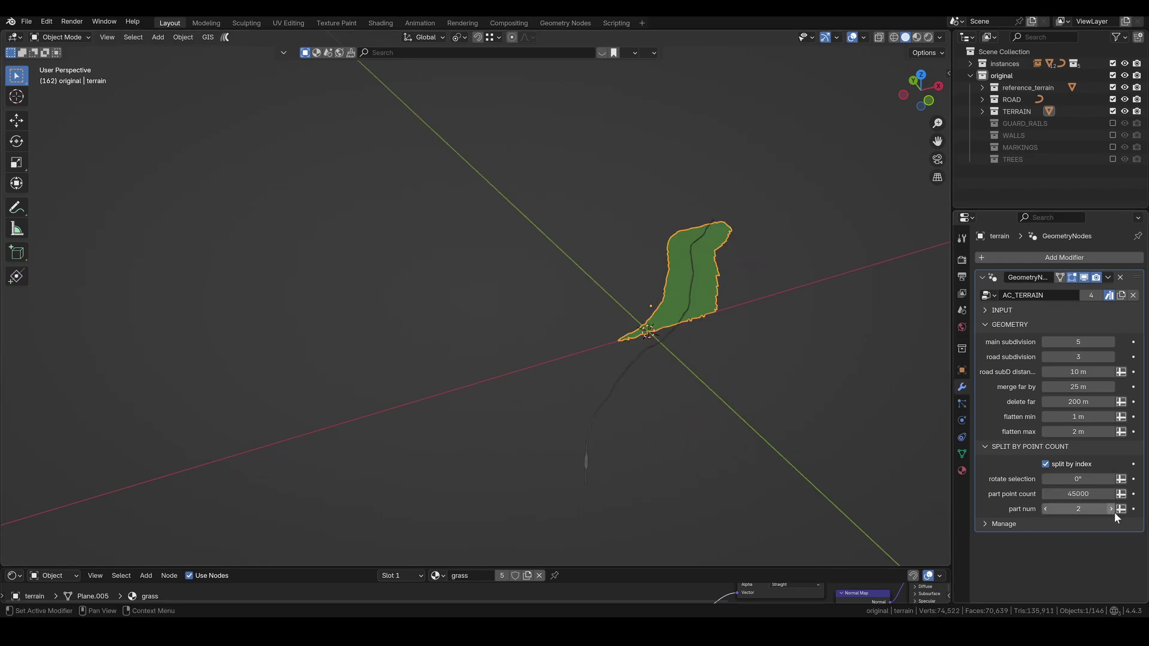
{"action": "left_click", "coordinate": [1045, 508]}
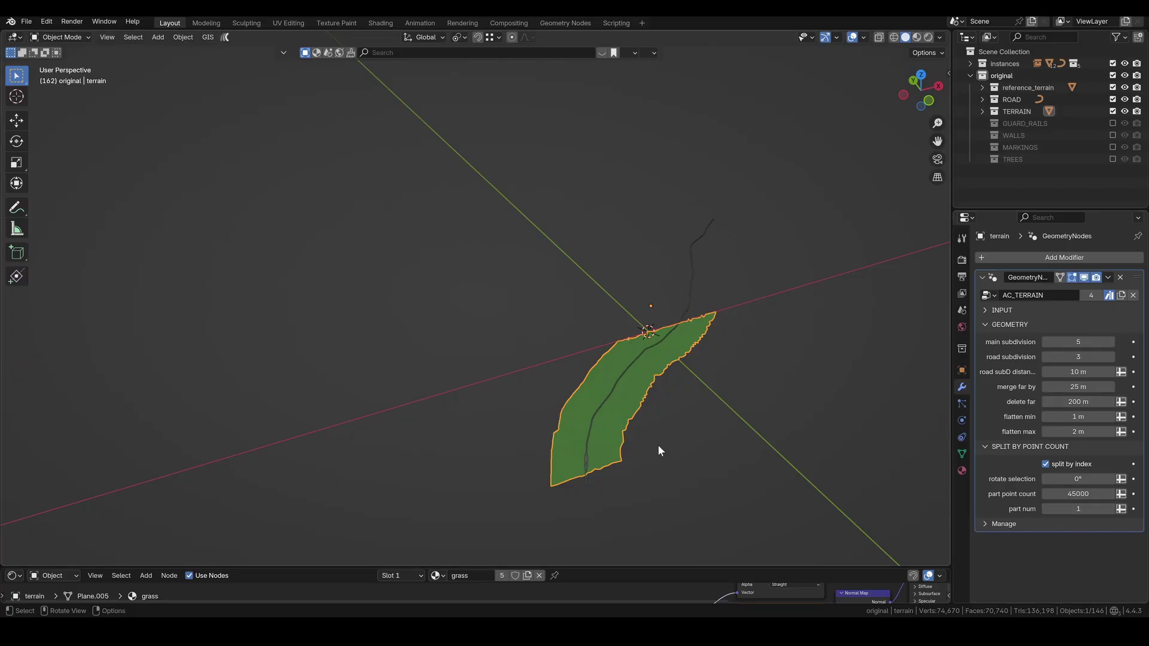
Rename the terrain object in the TERRAIN collection as 1GRASS_terrain
{"action": "left_click", "coordinate": [982, 111]}
{"action": "double_click", "coordinate": [1023, 123]}
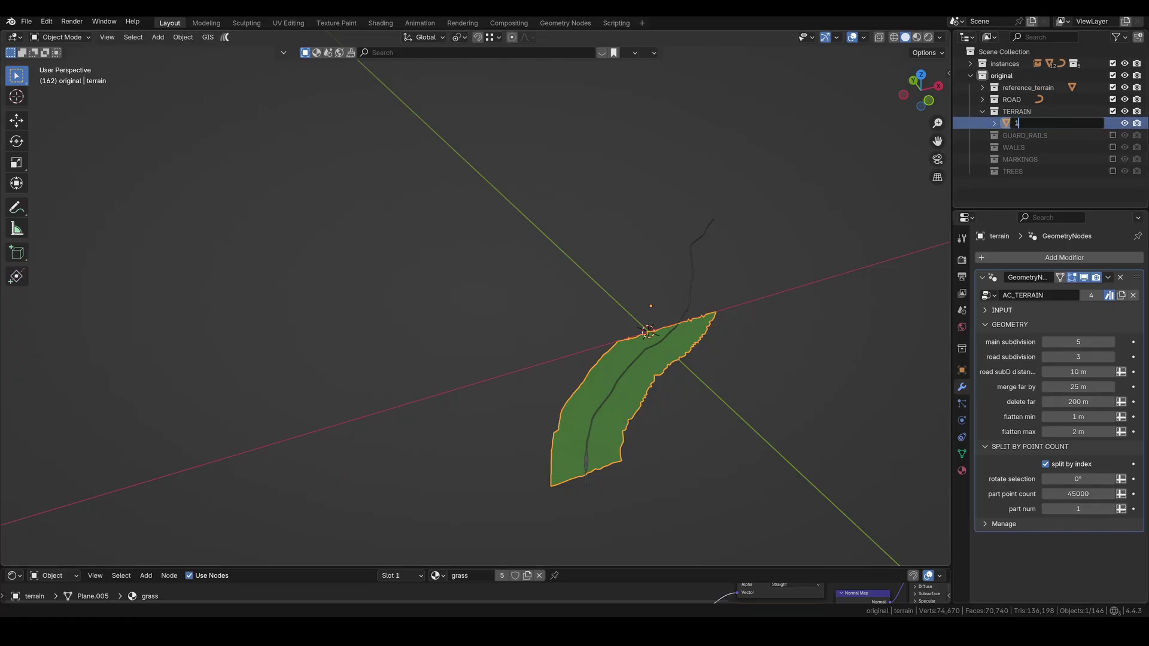
{"action": "type", "text": "1GRASS_terrain"}
{"action": "key", "text": "Return"}
Duplicate 1GRASS_terrain in place and set the copy's part num to 2
{"action": "key", "text": "shift+d"}
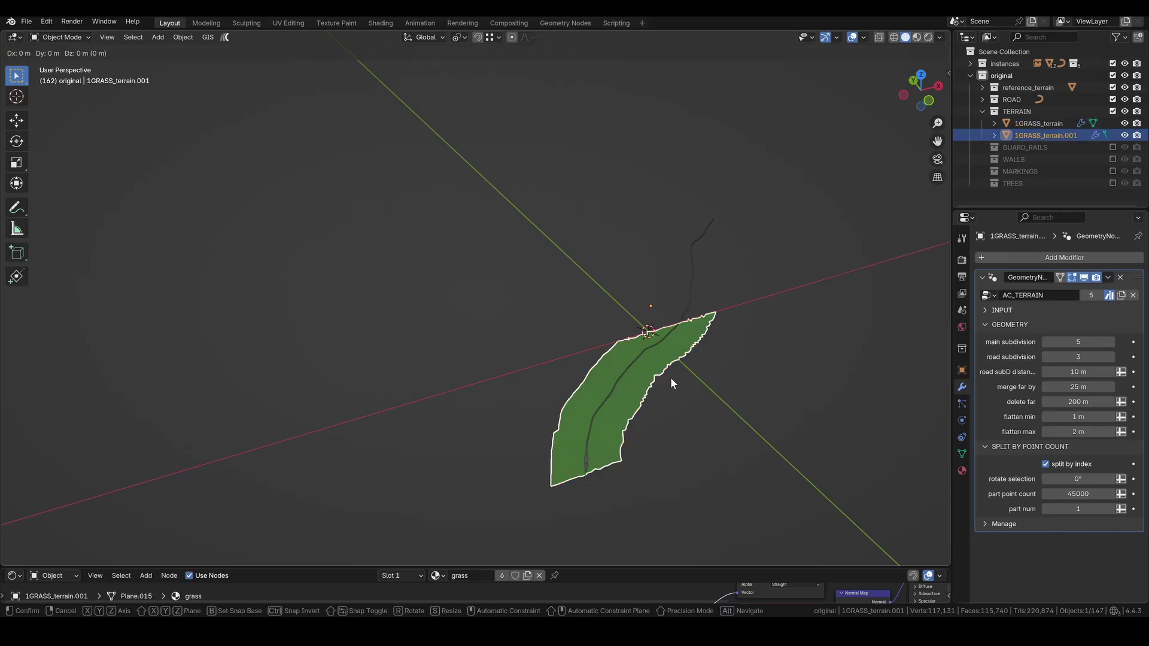
{"action": "right_click", "coordinate": [670, 378]}
{"action": "left_click", "coordinate": [1111, 508]}
Convert both 1GRASS_terrain parts to meshes and check their geometry in edit mode
{"action": "left_click", "coordinate": [1039, 122], "text": "shift"}
{"action": "right_click", "coordinate": [634, 208]}
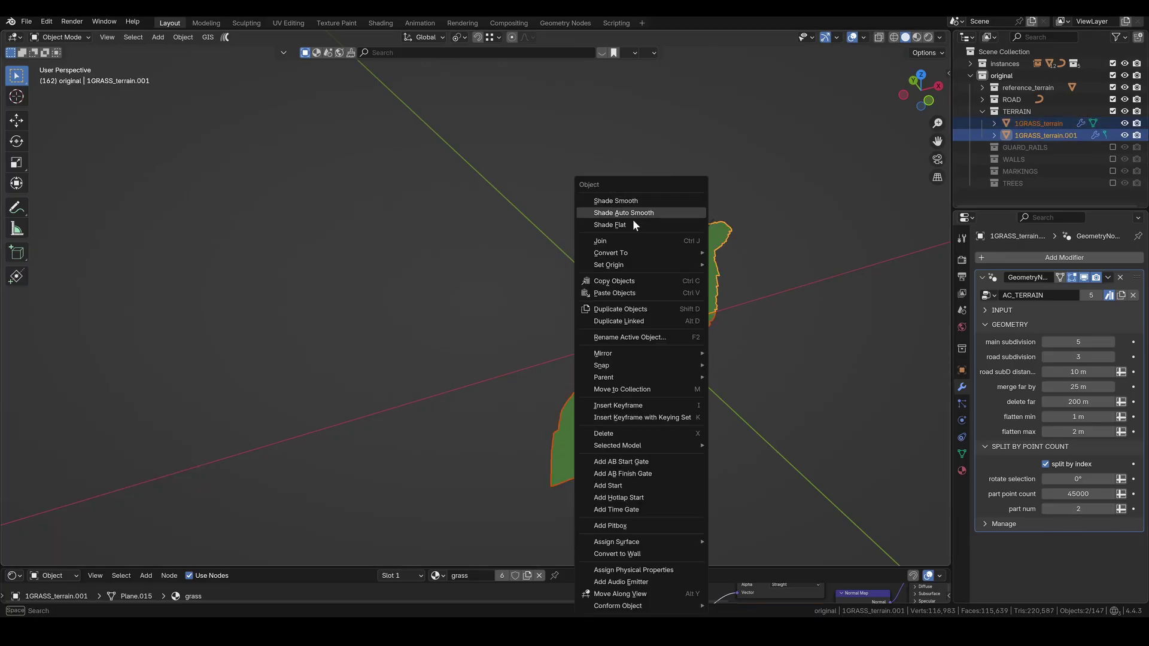
{"action": "mouse_move", "coordinate": [610, 252]}
{"action": "left_click", "coordinate": [763, 249]}
{"action": "scroll", "coordinate": [653, 359], "scroll_direction": "up", "scroll_amount": 4}
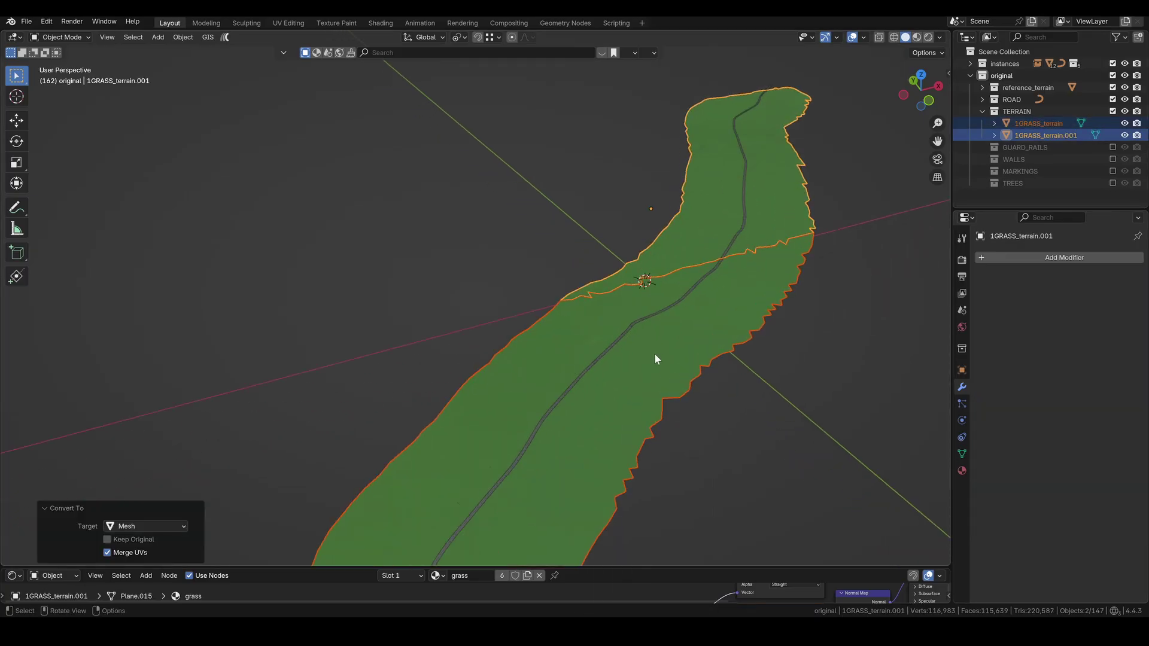
{"action": "key", "text": "Tab"}
{"action": "key", "text": "Tab"}
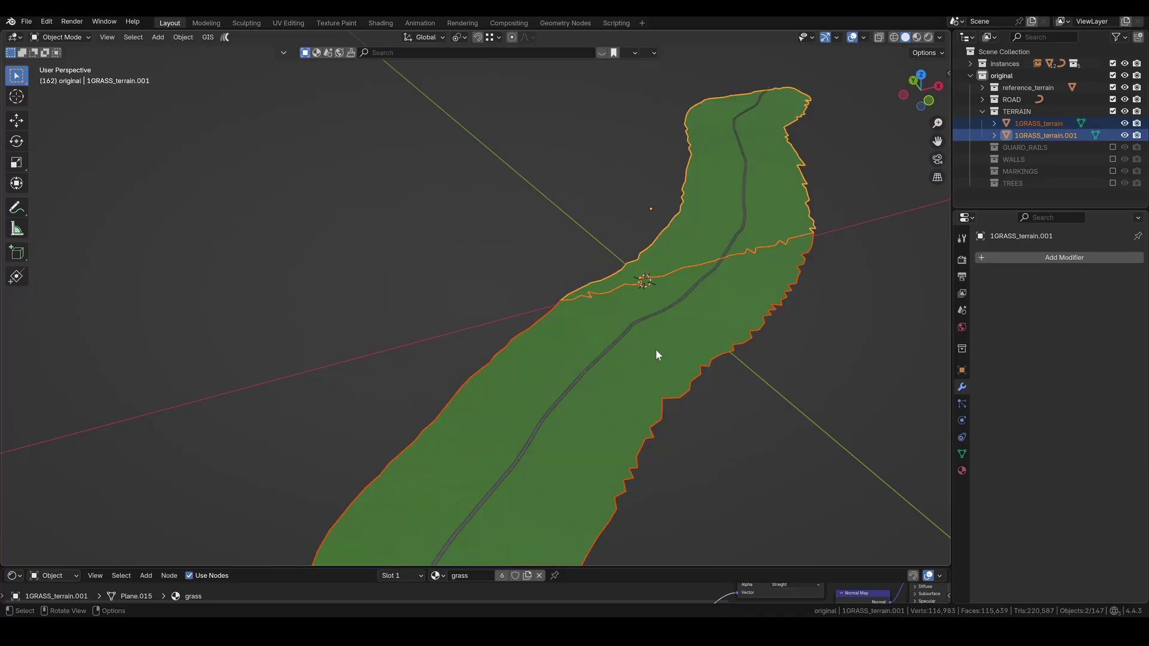
{"action": "scroll", "coordinate": [763, 300], "scroll_direction": "down", "scroll_amount": 3}
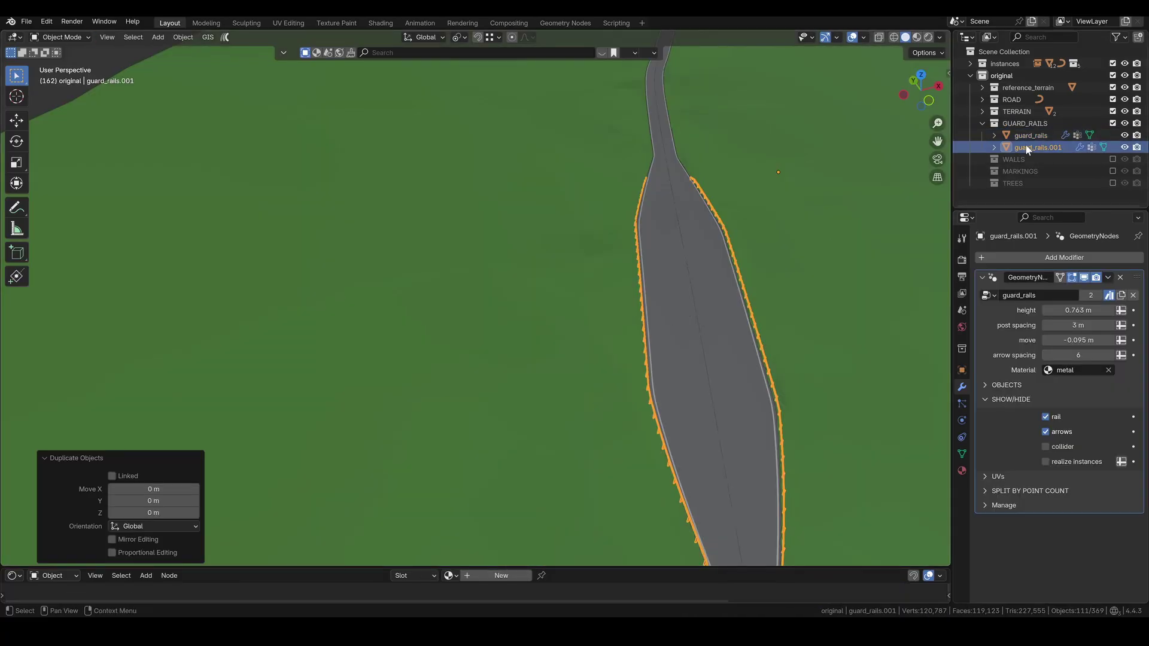
Rename the guard rail duplicate as 1WALL_GR and show only its collider, turning off the rail and arrows
{"action": "double_click", "coordinate": [1029, 146]}
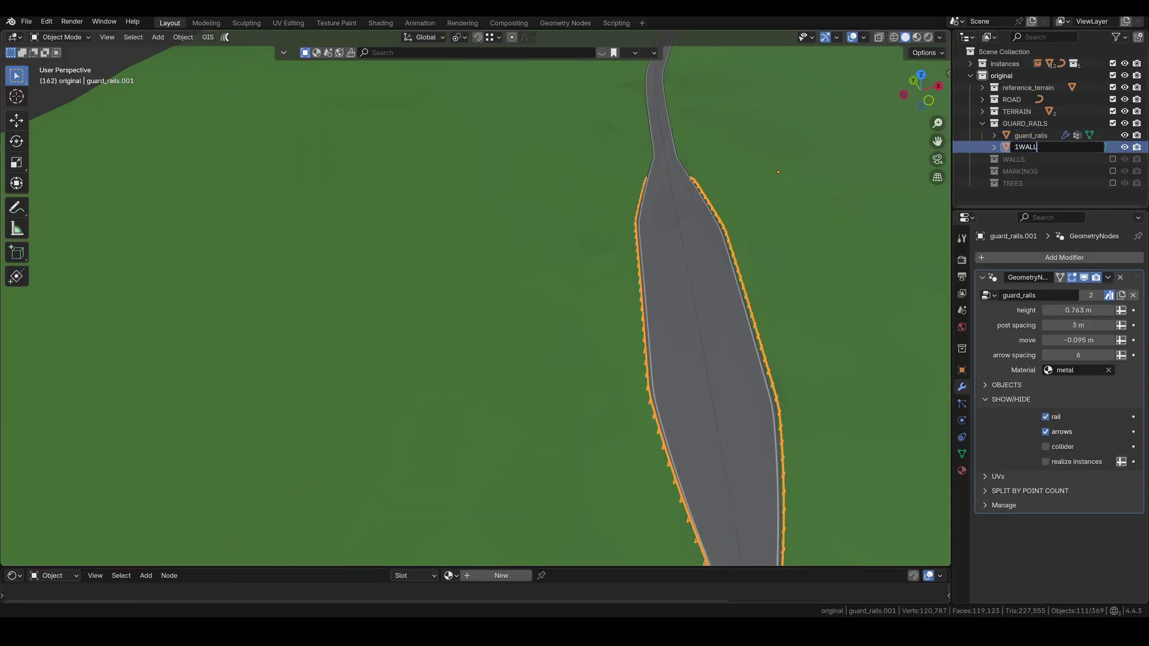
{"action": "type", "text": "1WALL_GR"}
{"action": "key", "text": "Return"}
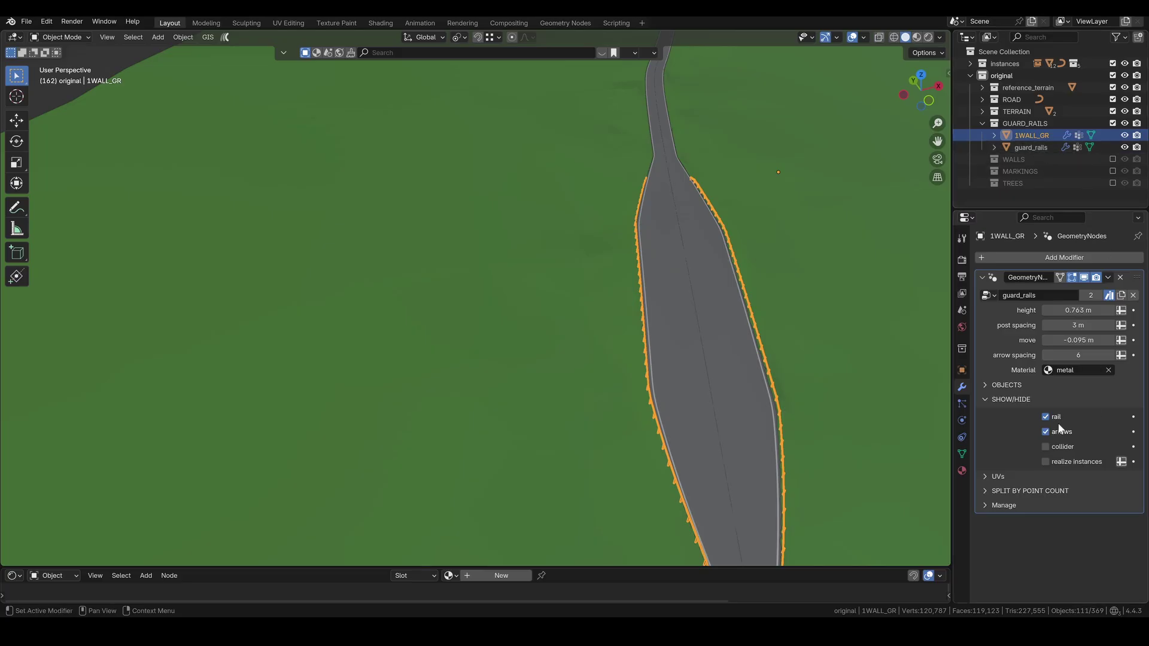
{"action": "left_click_drag", "start_coordinate": [1045, 416], "coordinate": [1046, 432]}
{"action": "left_click", "coordinate": [1045, 446]}
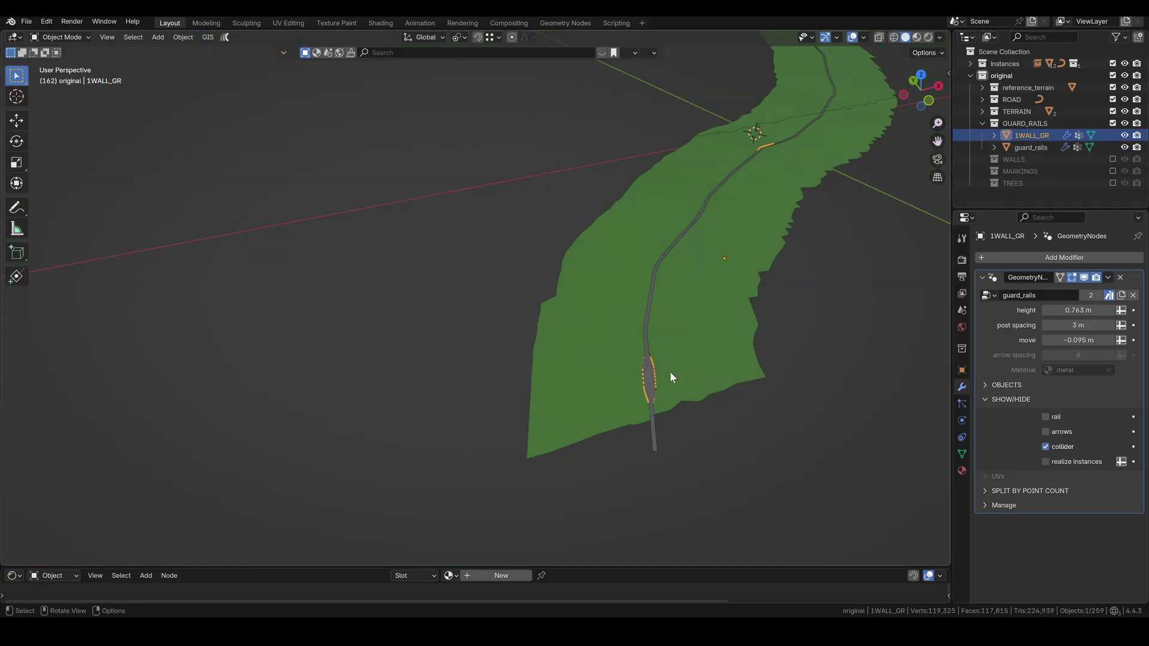
Convert 1WALL_GR to a mesh
{"action": "right_click", "coordinate": [670, 372]}
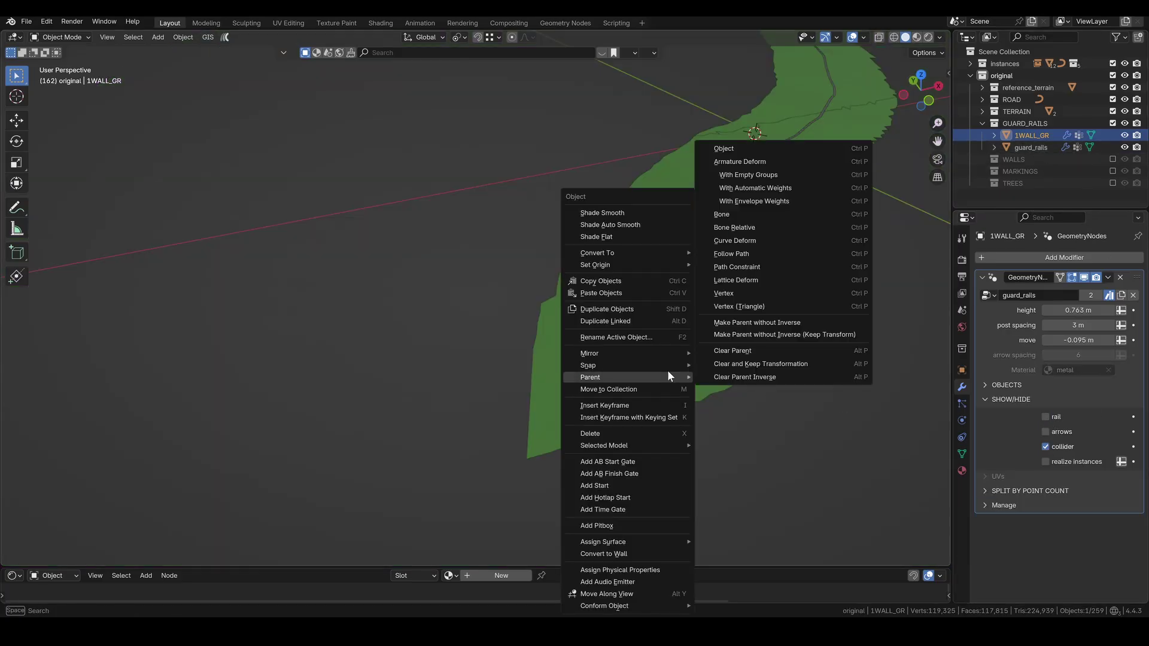
{"action": "mouse_move", "coordinate": [659, 254]}
{"action": "left_click", "coordinate": [739, 254]}
Try to convert guard_rails to a mesh without realizing its instances, and compare it with 1WALL_GR
{"action": "left_click", "coordinate": [1030, 147]}
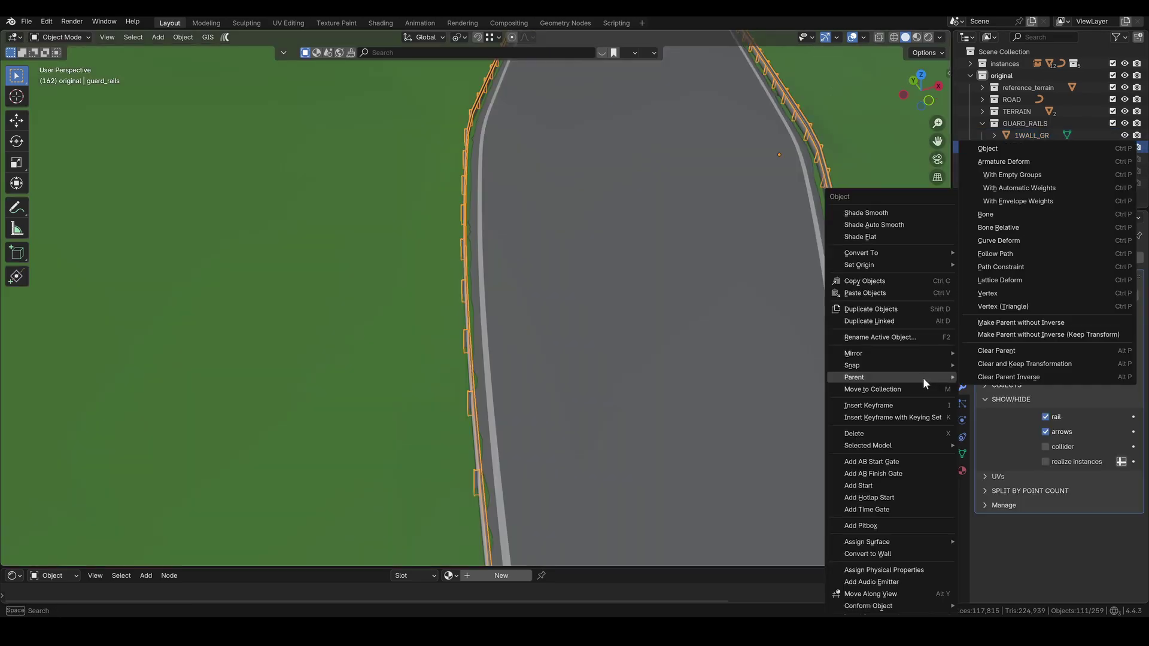
{"action": "mouse_move", "coordinate": [933, 250]}
{"action": "left_click", "coordinate": [1016, 250]}
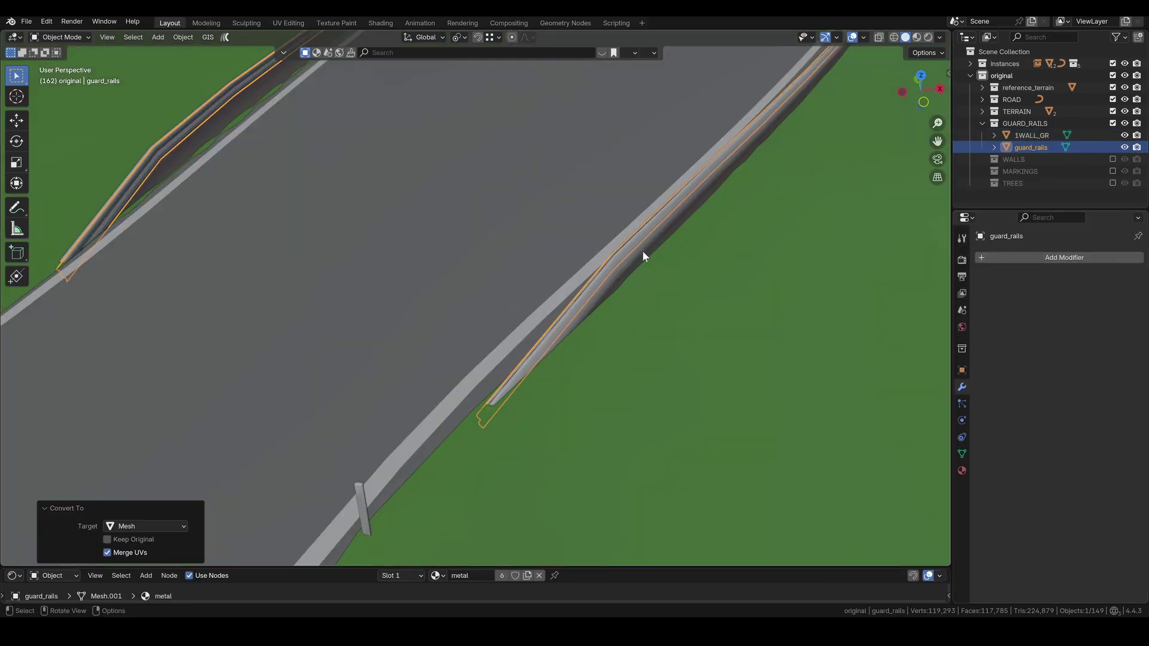
{"action": "left_click", "coordinate": [1031, 134]}
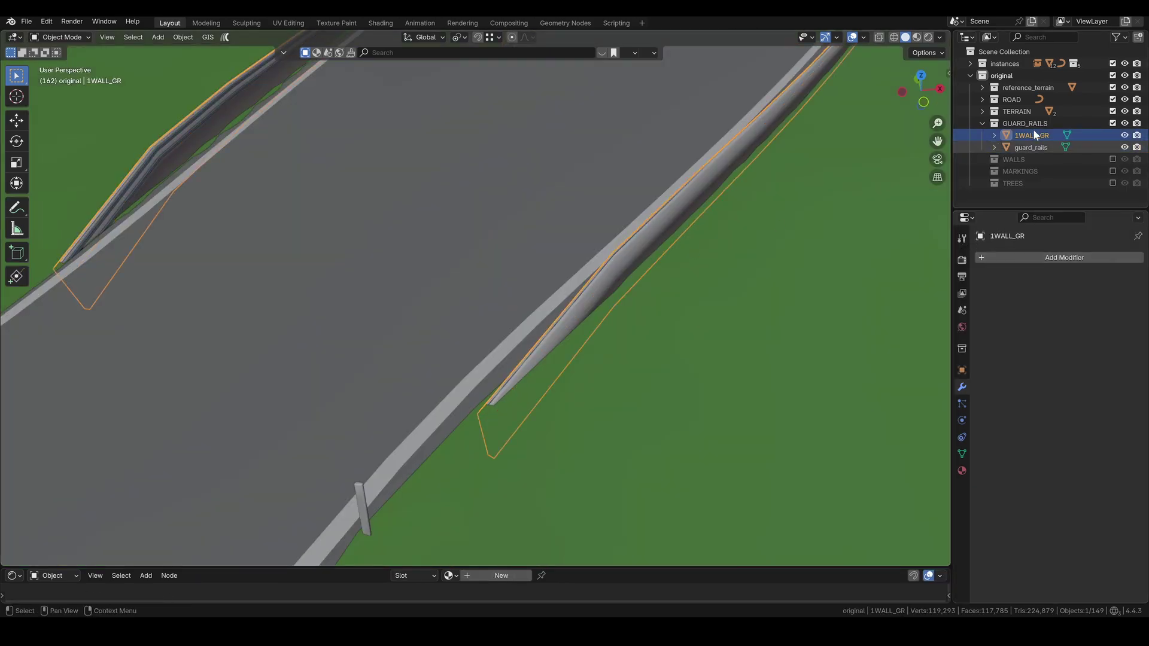
{"action": "left_click", "coordinate": [1124, 135]}
{"action": "left_click", "coordinate": [668, 211]}
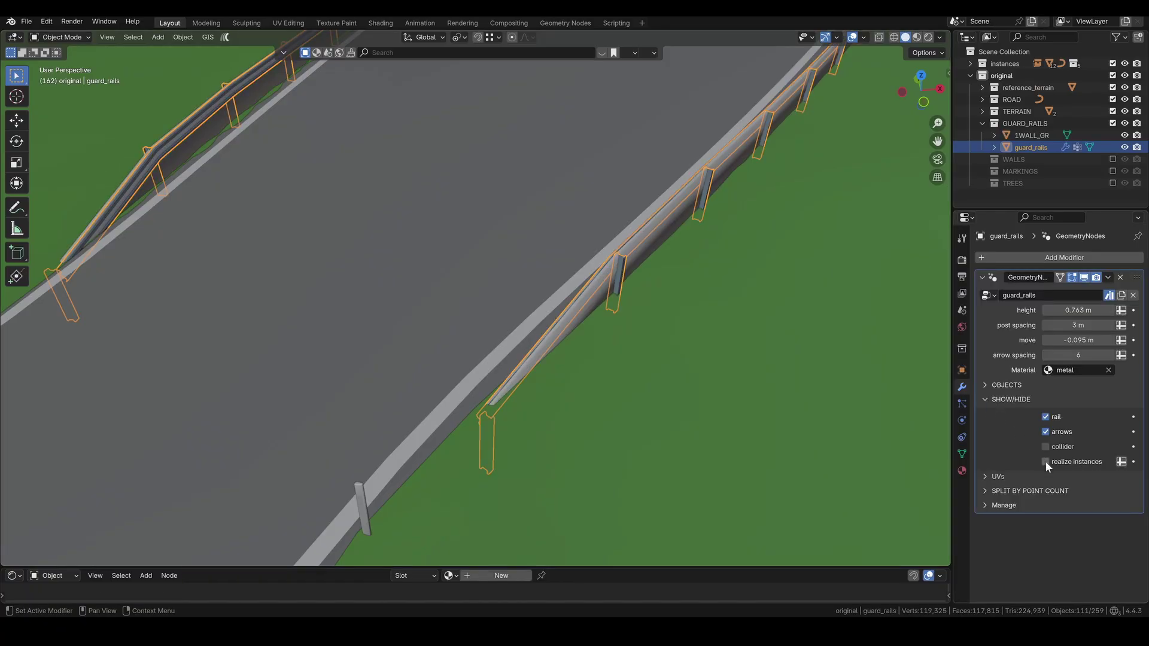
Enable realize instances on guard_rails and convert it to a mesh
{"action": "left_click", "coordinate": [1046, 461]}
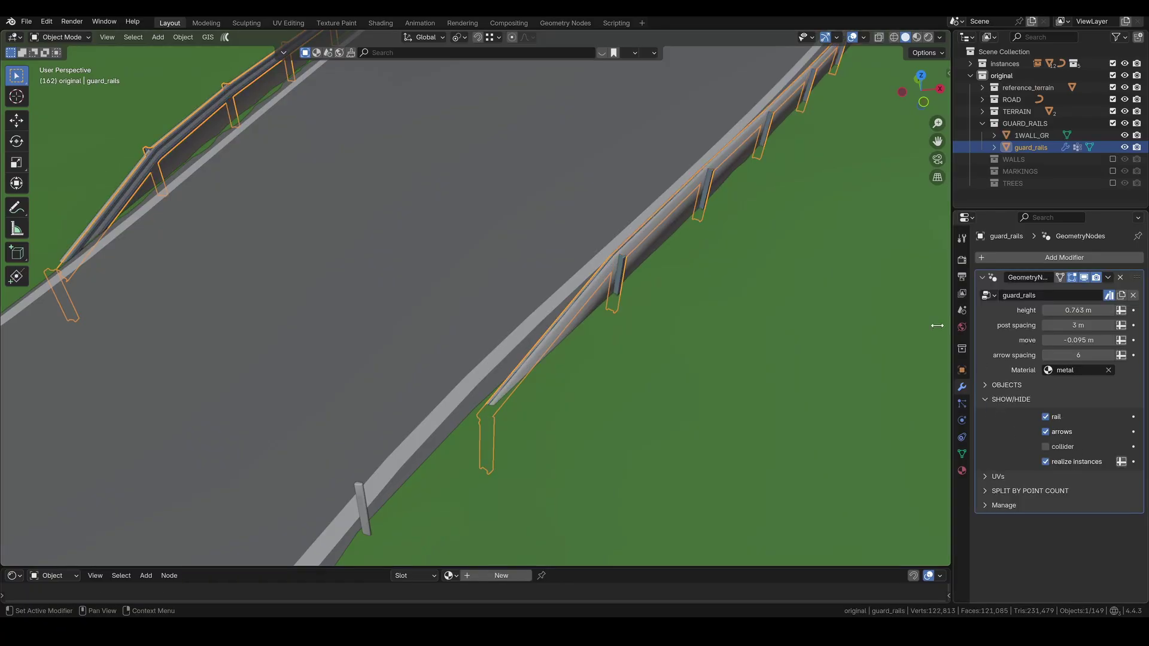
{"action": "right_click", "coordinate": [737, 216]}
{"action": "mouse_move", "coordinate": [737, 216]}
{"action": "left_click", "coordinate": [817, 219]}
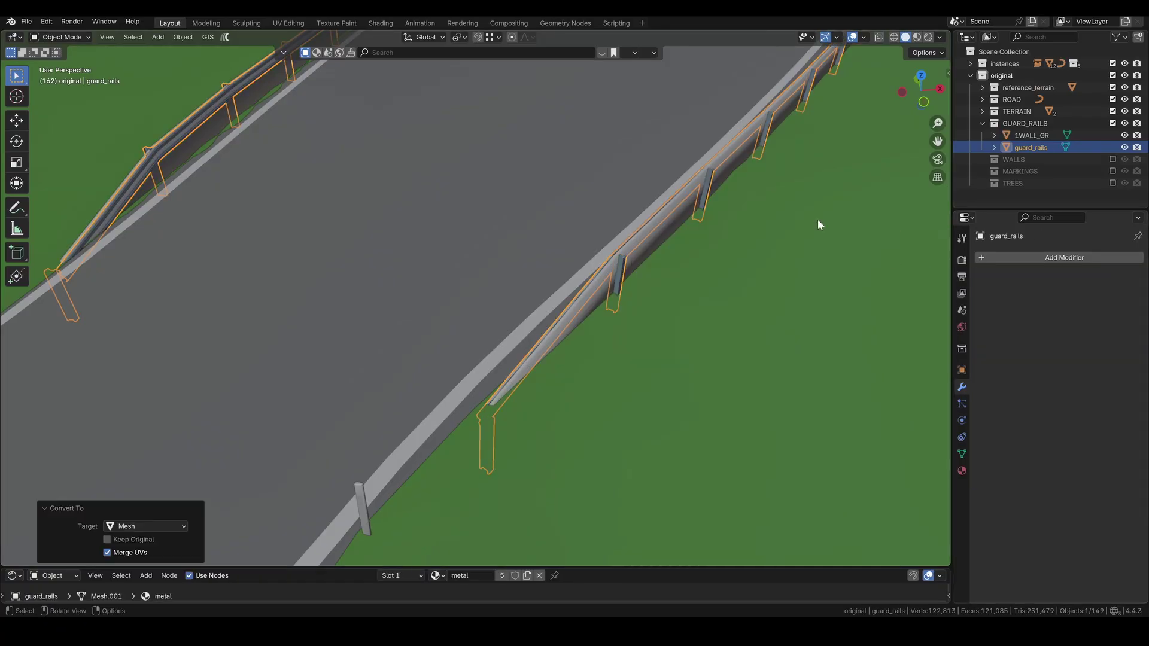
{"action": "scroll", "coordinate": [637, 302], "scroll_direction": "down", "scroll_amount": 5}
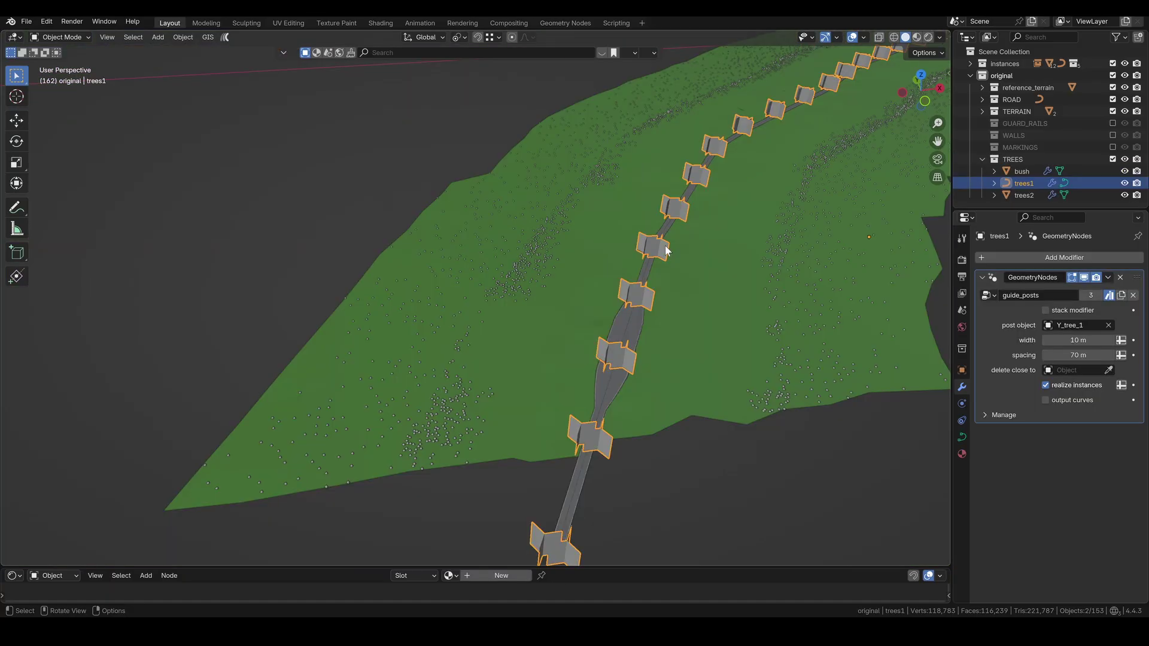
{"action": "right_click", "coordinate": [667, 250]}
{"action": "mouse_move", "coordinate": [666, 250]}
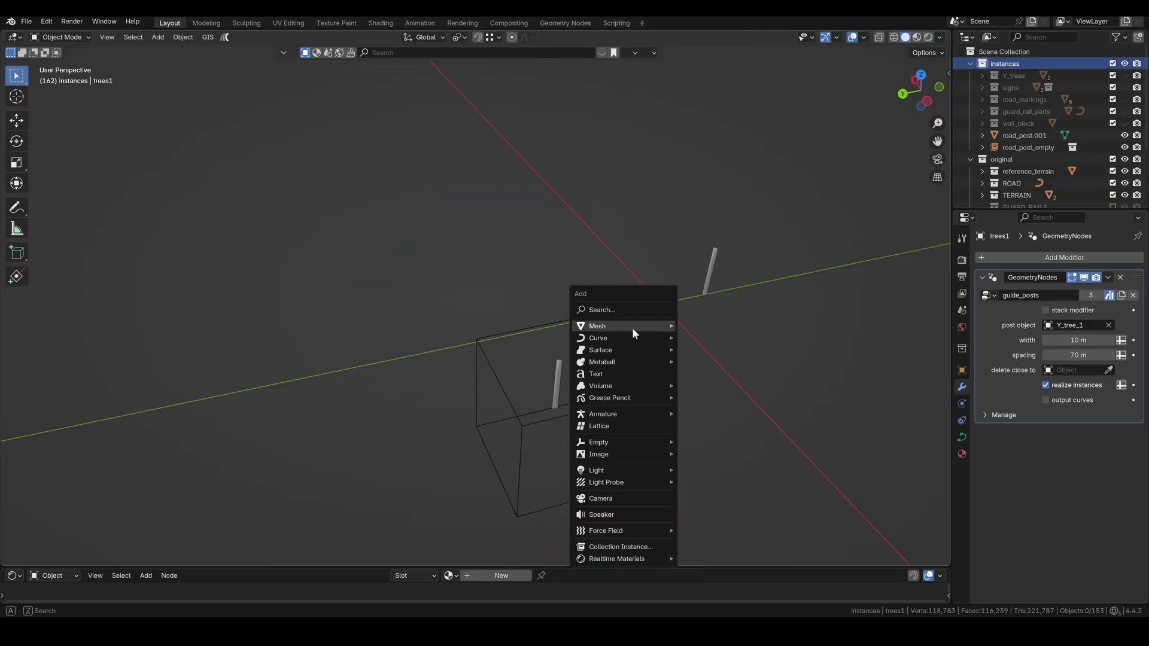
Add a plane in the instances collection and merge its vertices at the center into a single point
{"action": "mouse_move", "coordinate": [632, 327]}
{"action": "left_click", "coordinate": [704, 40]}
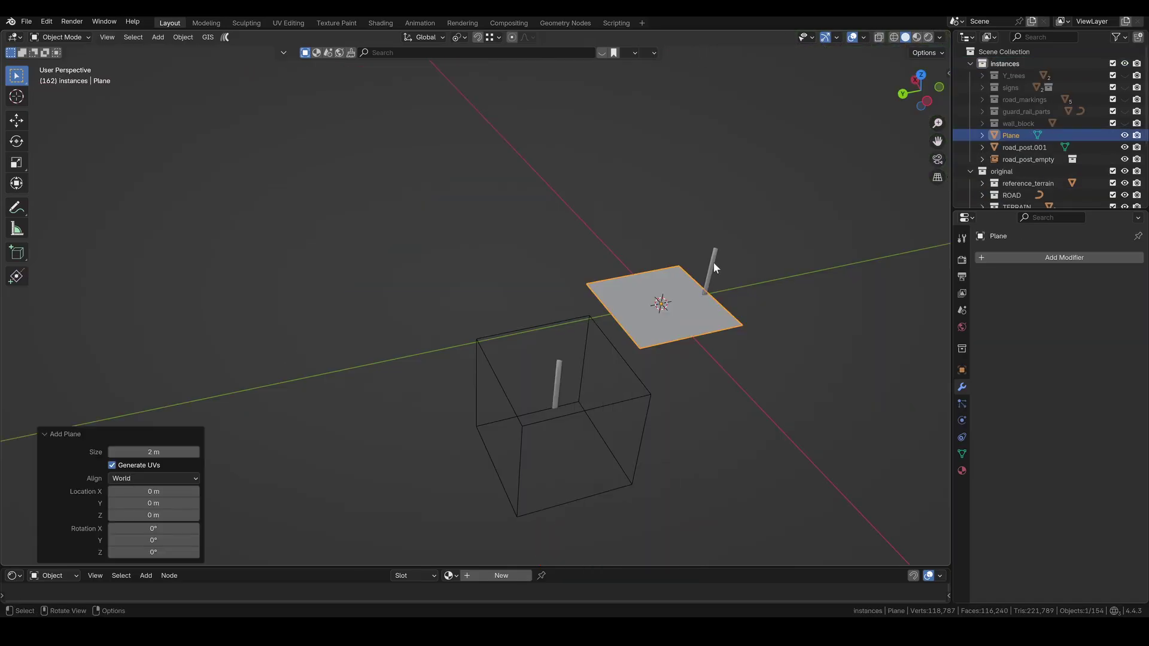
{"action": "key", "text": "Tab"}
{"action": "key", "text": "m"}
{"action": "left_click", "coordinate": [800, 290]}
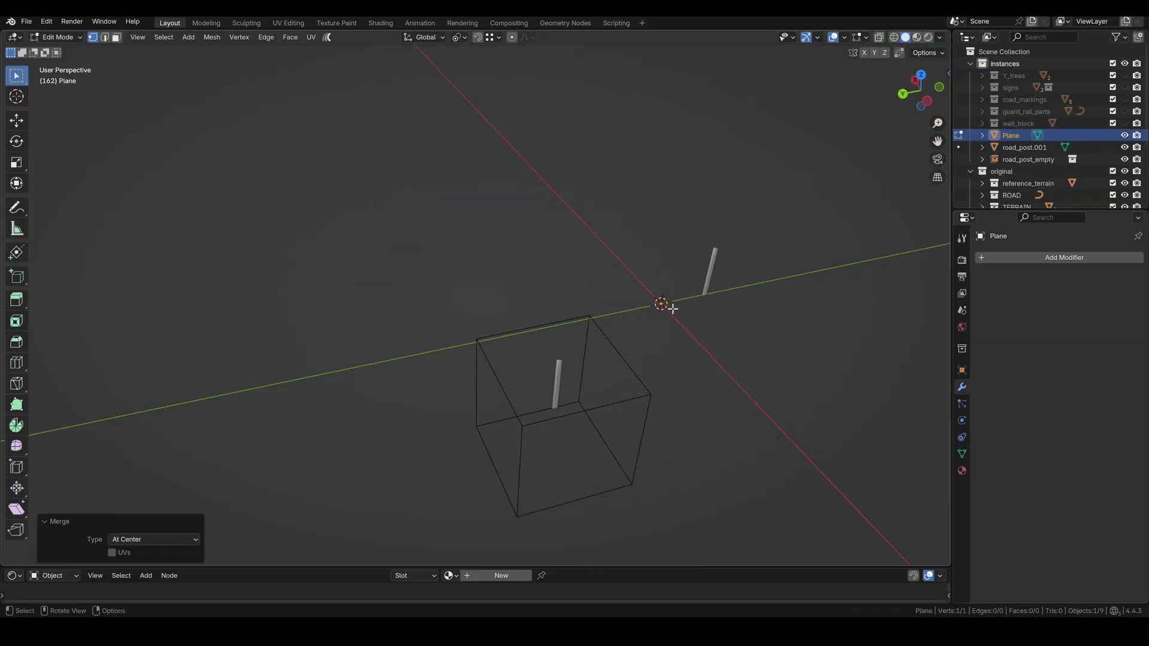
{"action": "key", "text": "Tab"}
Rename the merged plane object as point
{"action": "double_click", "coordinate": [1010, 135]}
{"action": "scroll", "coordinate": [1017, 138], "scroll_direction": "down", "scroll_amount": 1}
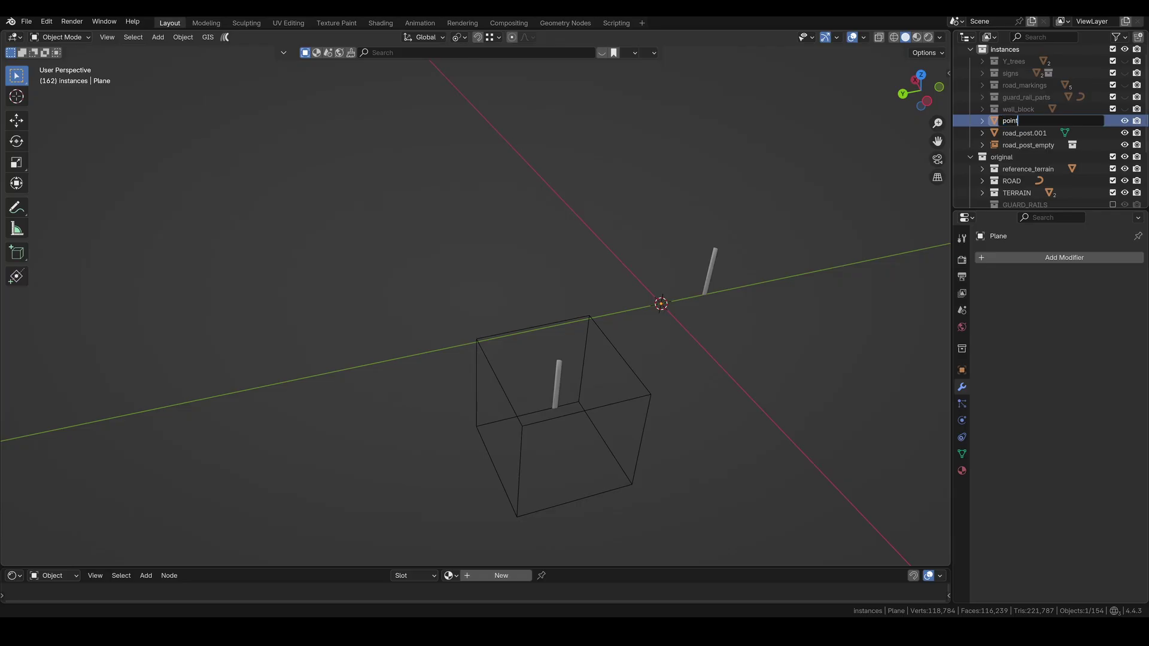
{"action": "key", "text": "Return"}
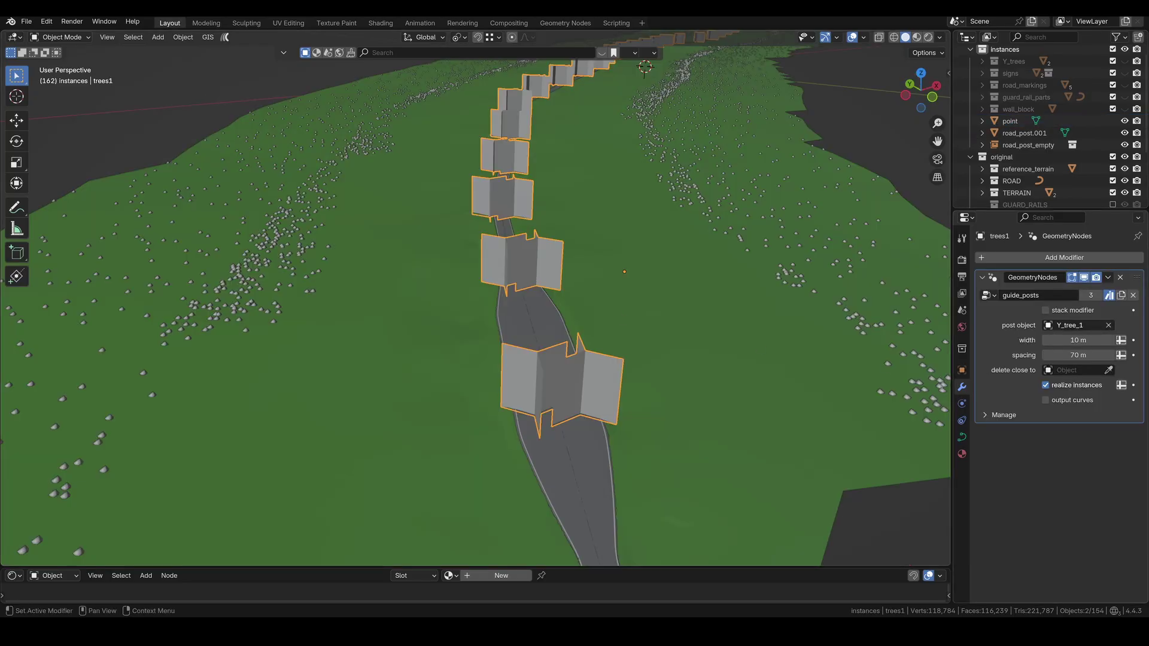
Set the post object of trees1 to point and convert trees1 to a mesh
{"action": "left_click", "coordinate": [1077, 325]}
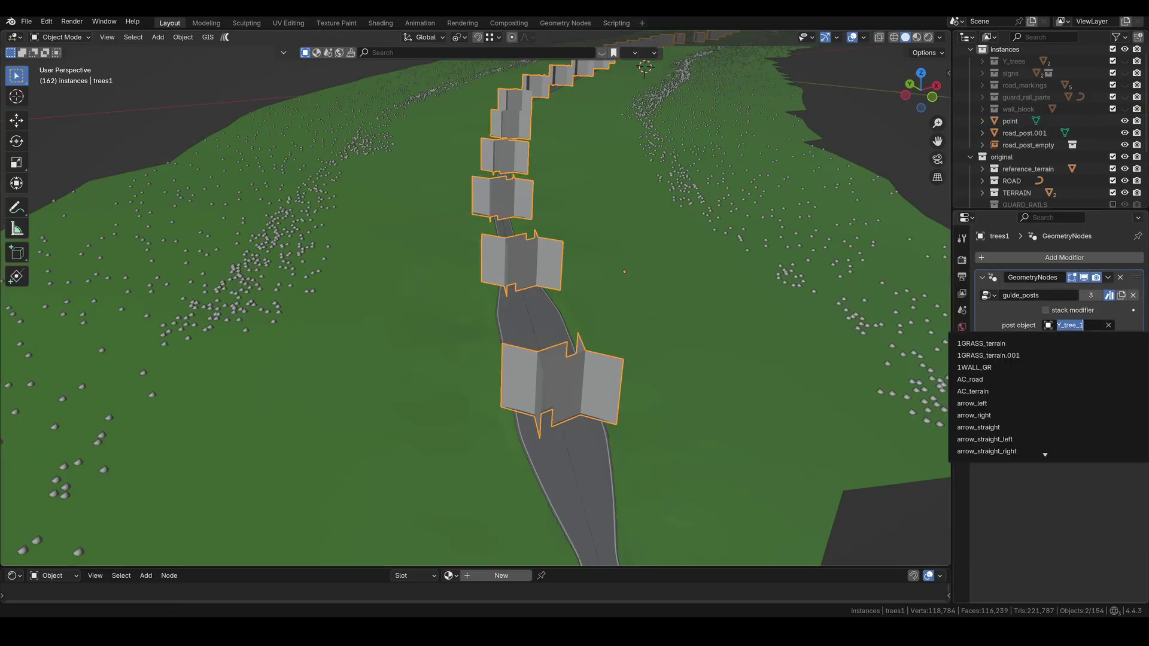
{"action": "type", "text": "poin"}
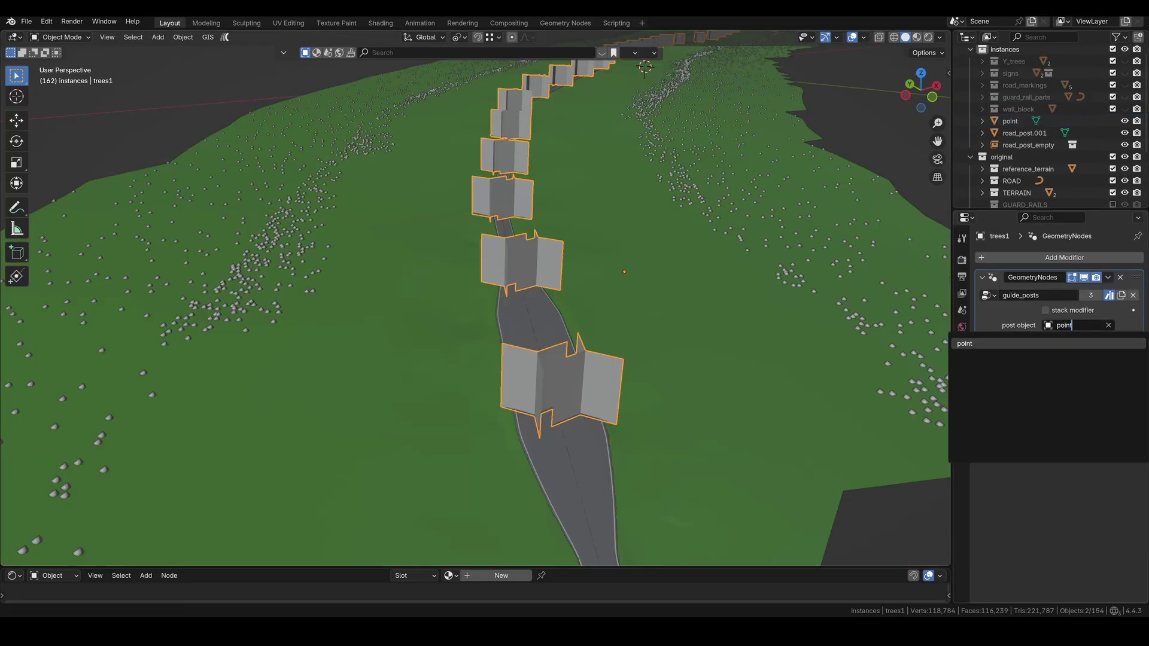
{"action": "type", "text": "t"}
{"action": "left_click", "coordinate": [1024, 344]}
{"action": "right_click", "coordinate": [537, 410]}
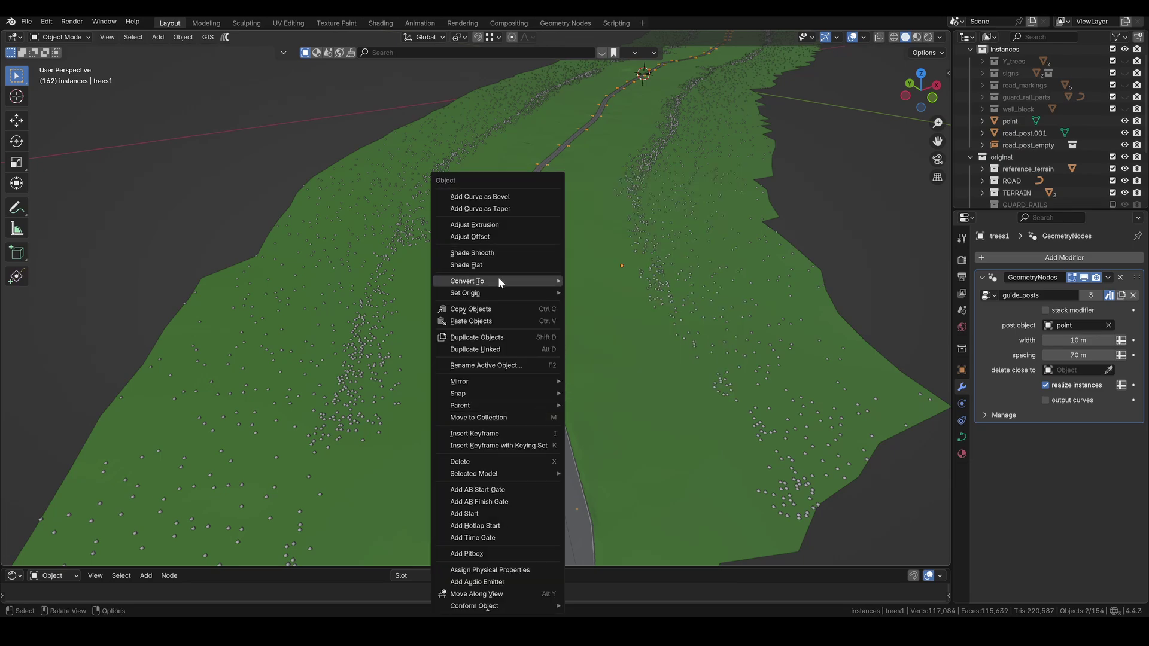
{"action": "mouse_move", "coordinate": [498, 276]}
{"action": "left_click", "coordinate": [607, 281]}
Scale the two pairs of trees1 points on the widened pit section outward to the edges of the road
{"action": "key", "text": "Tab"}
{"action": "left_click_drag", "start_coordinate": [518, 413], "coordinate": [572, 383]}
{"action": "key", "text": "s"}
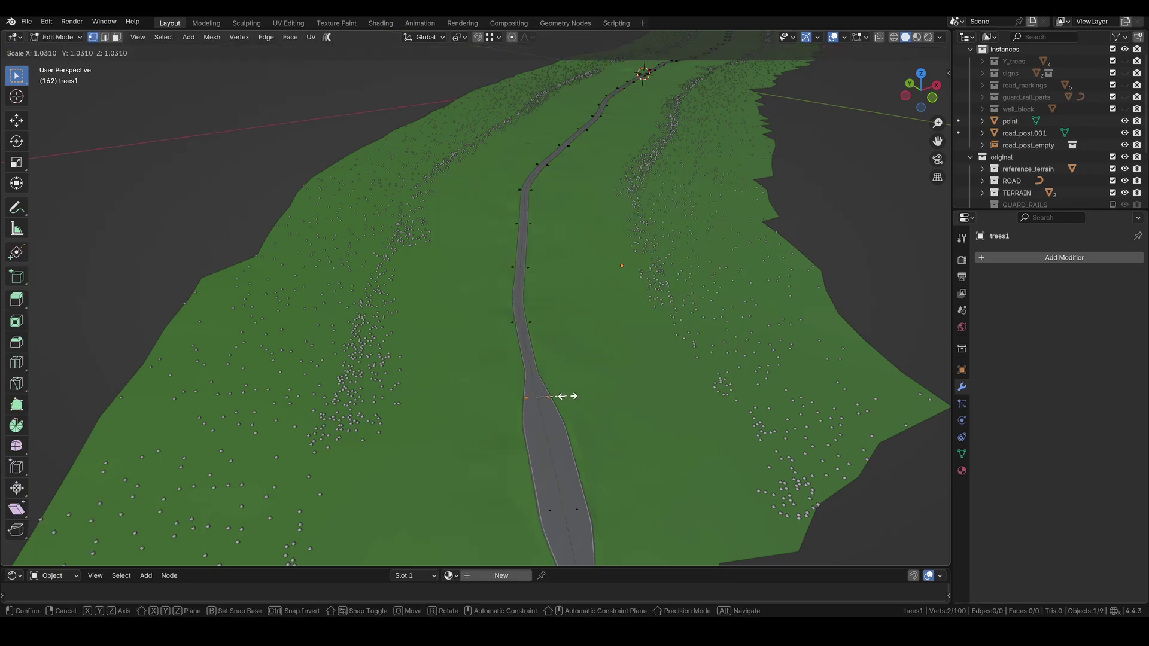
{"action": "left_click", "coordinate": [593, 396]}
{"action": "middle_click_drag", "start_coordinate": [558, 443], "coordinate": [544, 377], "text": "shift"}
{"action": "left_click_drag", "start_coordinate": [519, 441], "coordinate": [589, 402]}
{"action": "key", "text": "s"}
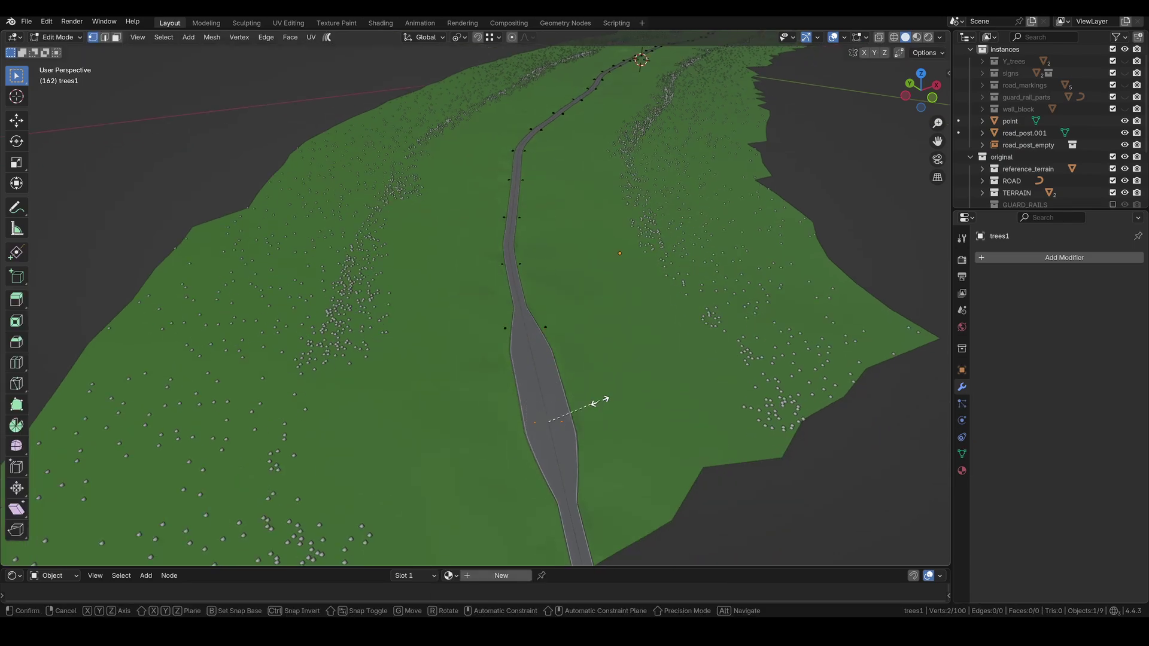
{"action": "left_click", "coordinate": [661, 398]}
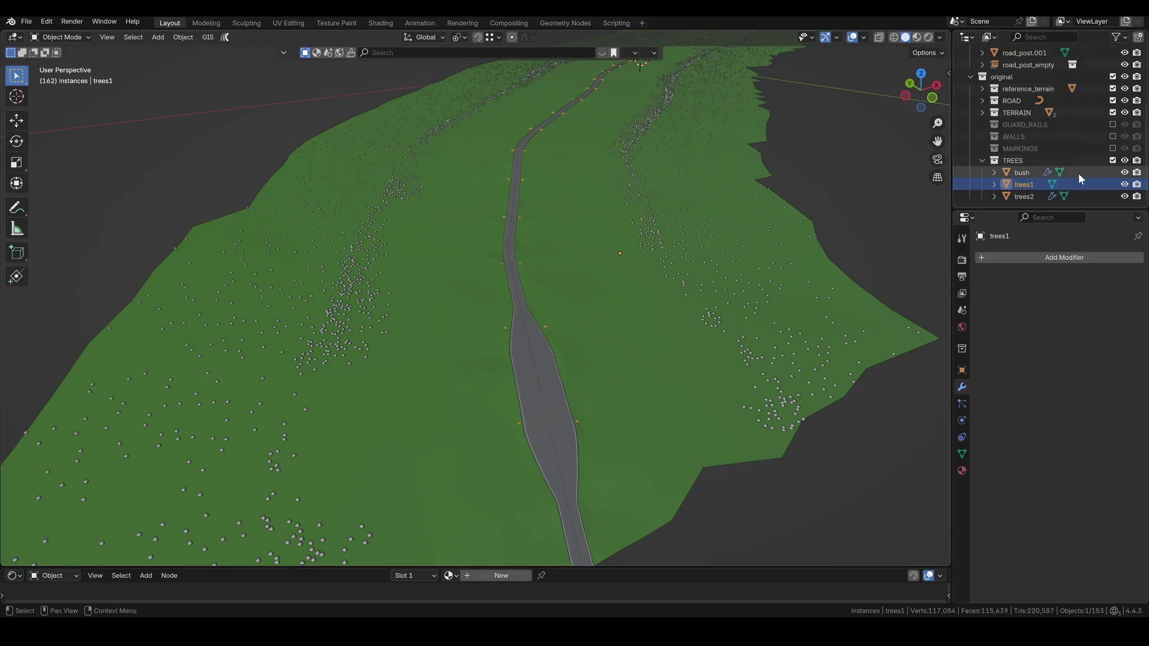
Exclude the TREES collection from the view layer and duplicate the road in place
{"action": "left_click", "coordinate": [1112, 159]}
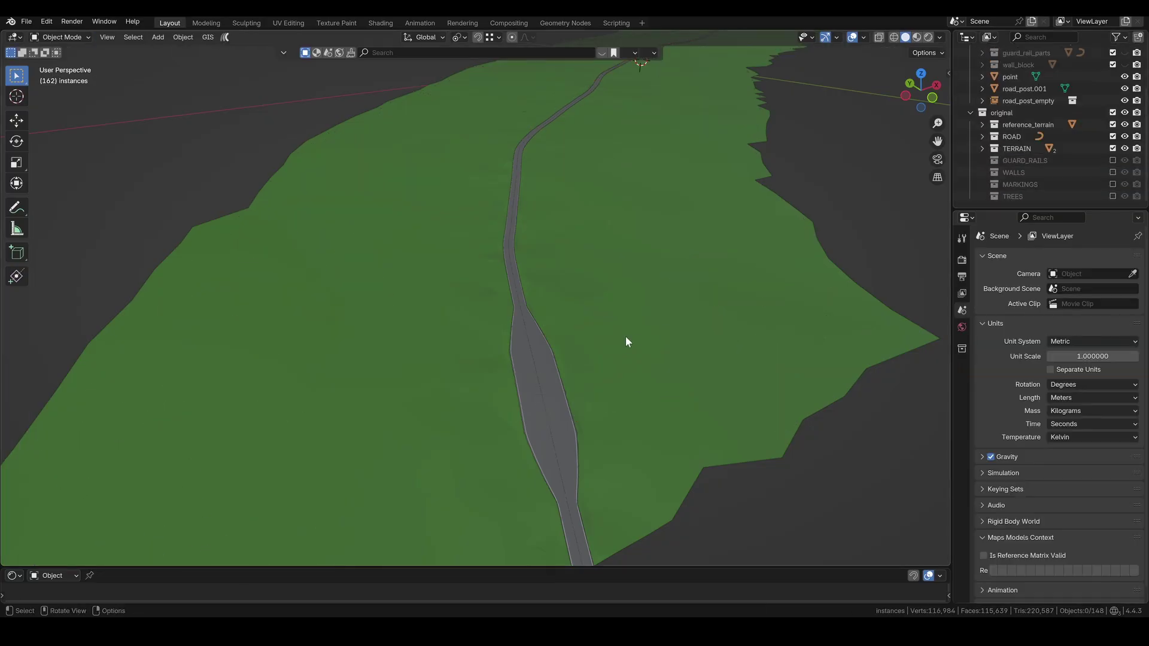
{"action": "left_click", "coordinate": [550, 357]}
{"action": "key", "text": "shift+d"}
{"action": "right_click", "coordinate": [551, 357]}
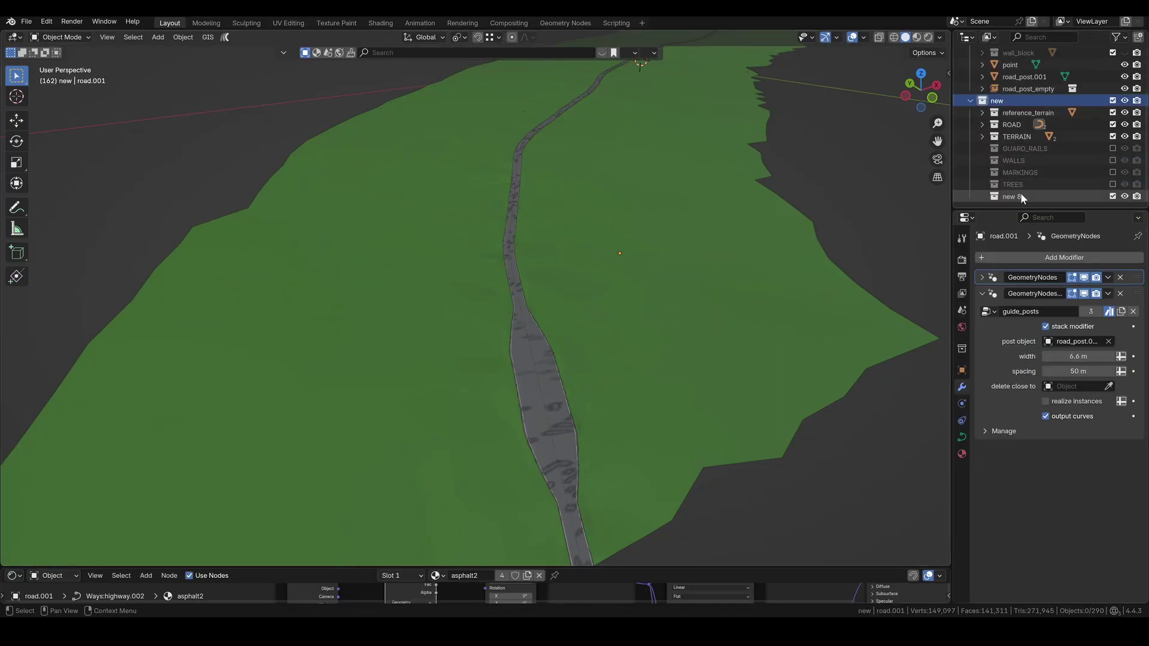
Rename the new 8 collection as posts
{"action": "double_click", "coordinate": [1021, 196]}
{"action": "type", "text": "post"}
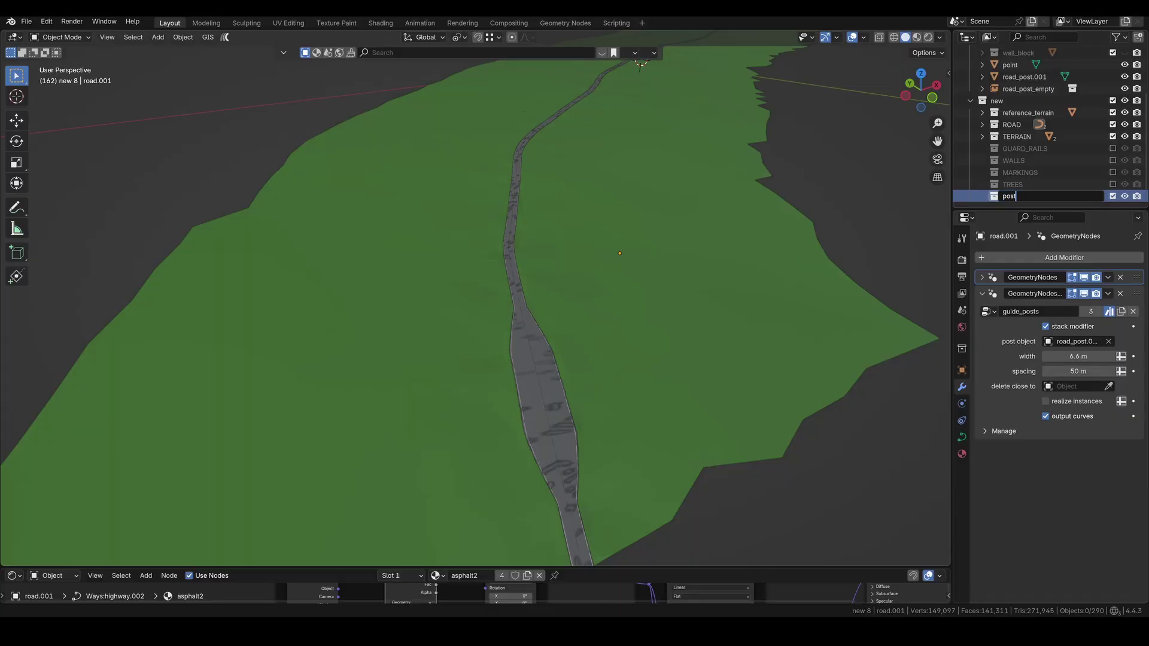
{"action": "type", "text": "s"}
{"action": "key", "text": "Return"}
Move the duplicated road.001 into the posts collection and rename it posts
{"action": "key", "text": "m"}
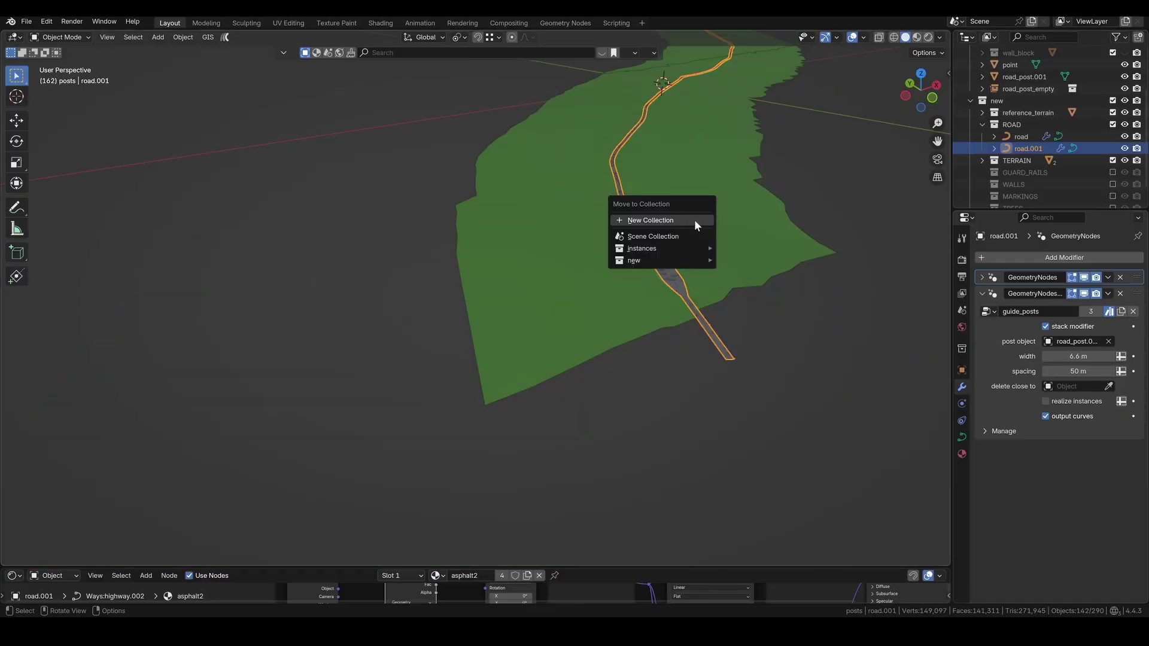
{"action": "mouse_move", "coordinate": [667, 261]}
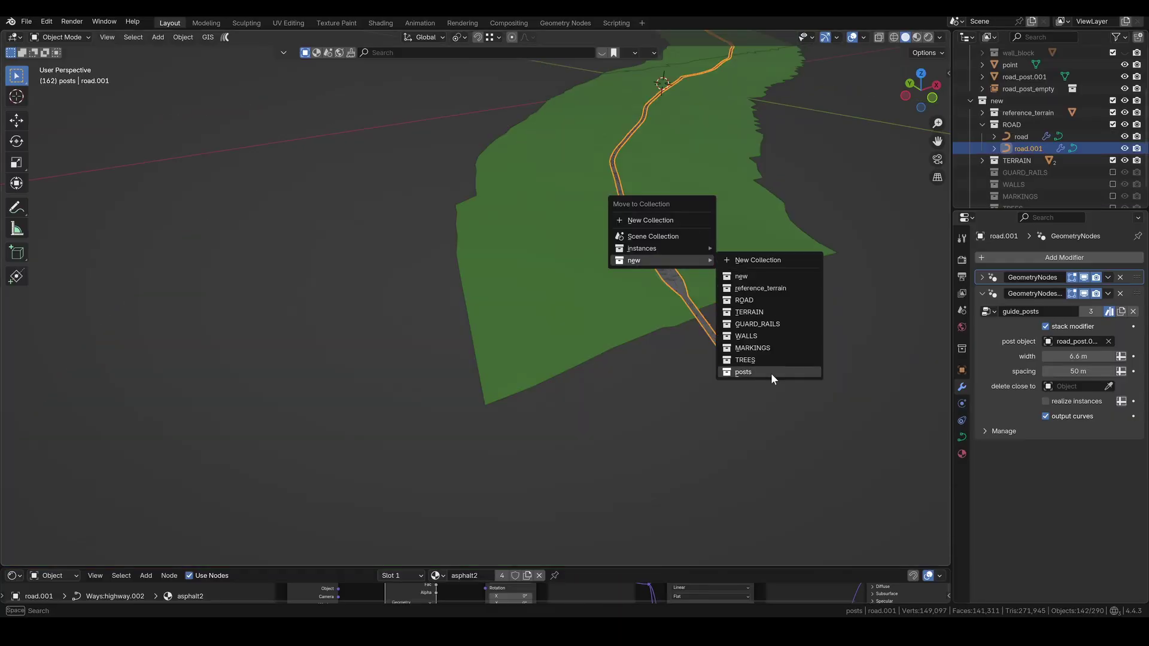
{"action": "left_click", "coordinate": [770, 372]}
{"action": "double_click", "coordinate": [1028, 195]}
{"action": "type", "text": "po"}
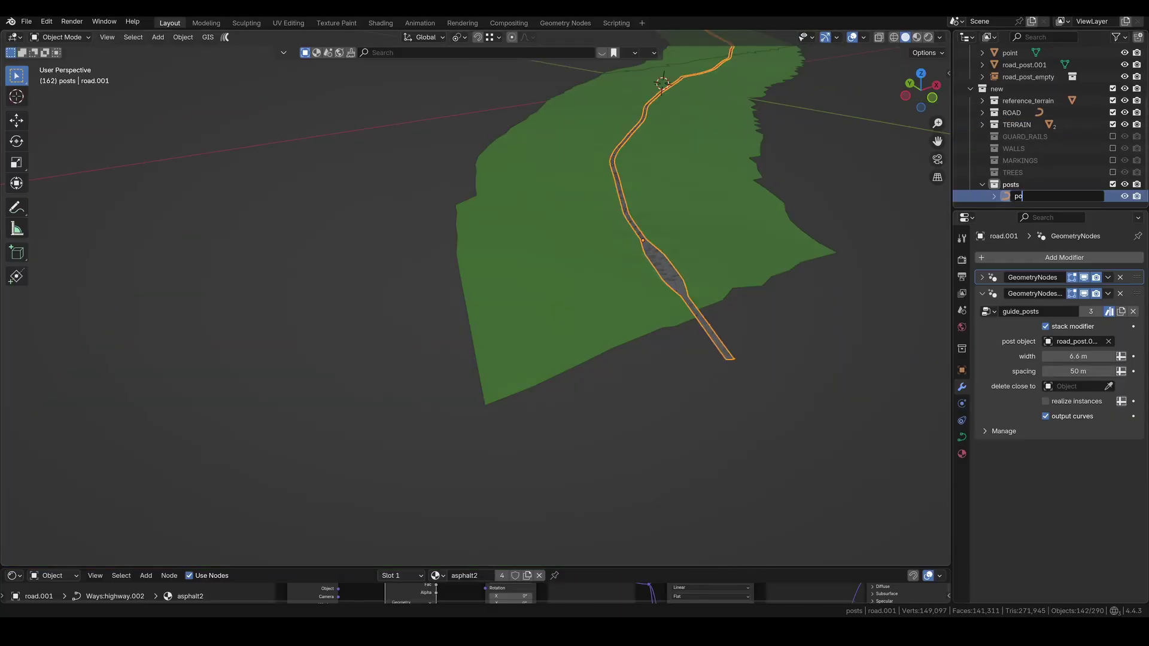
{"action": "type", "text": "sts"}
{"action": "key", "text": "Return"}
Exclude the ROAD collection and turn off the road and border lines in the AC_ROAD modifier of posts
{"action": "key", "text": "KP_Decimal"}
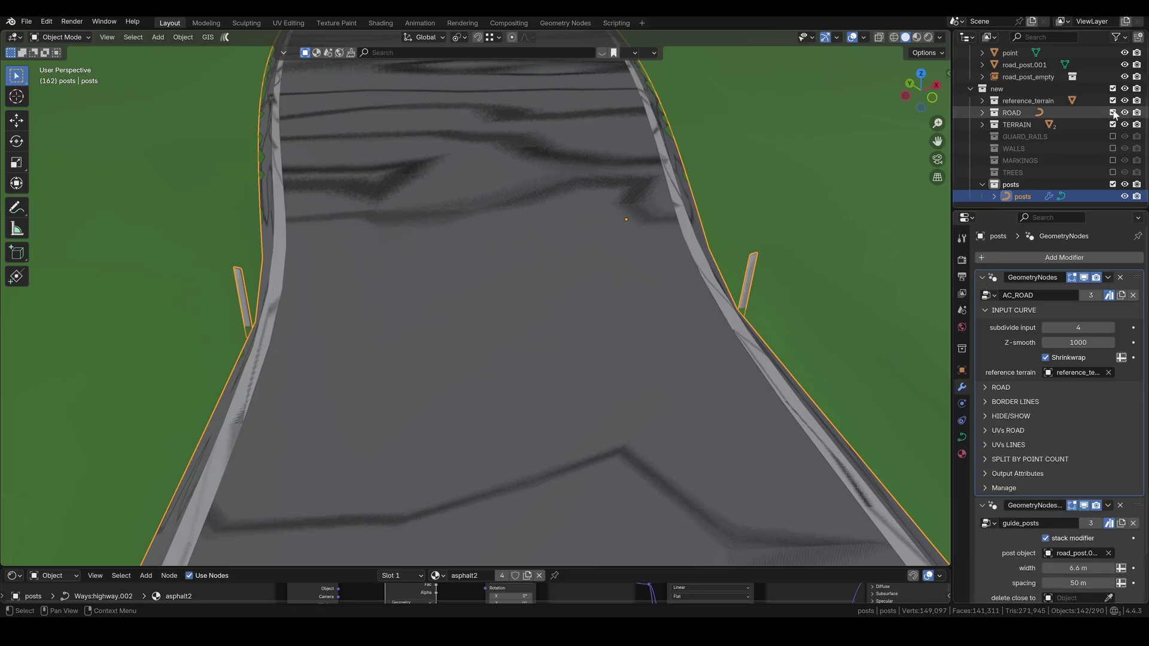
{"action": "left_click", "coordinate": [1112, 112]}
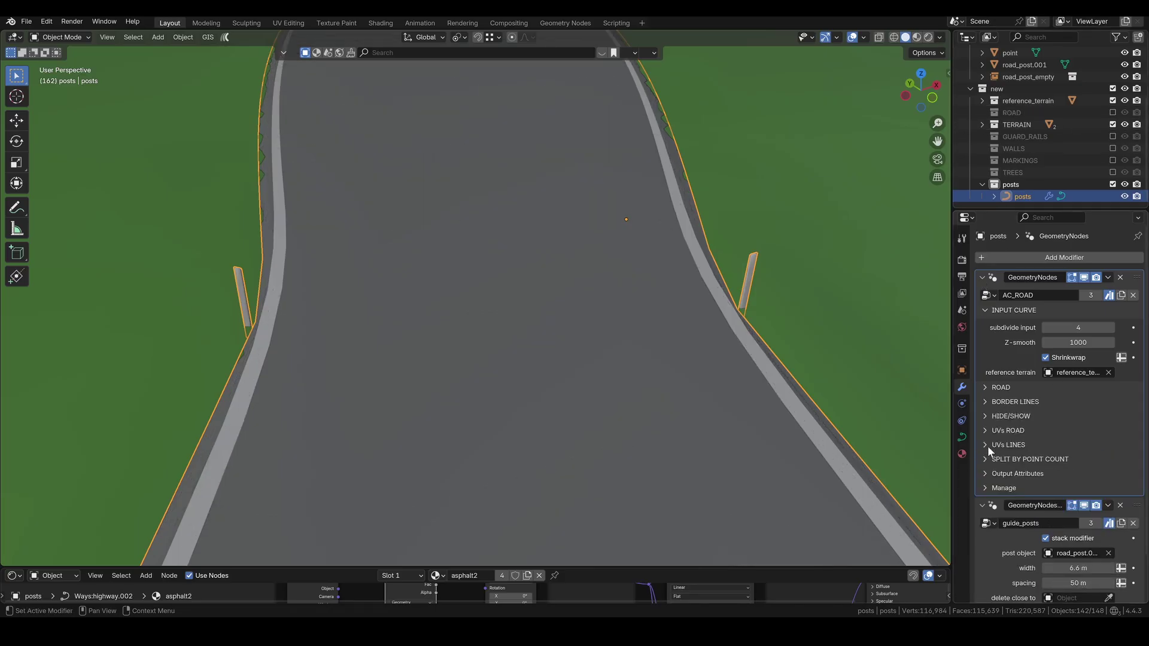
{"action": "left_click", "coordinate": [988, 415]}
{"action": "left_click", "coordinate": [1046, 434]}
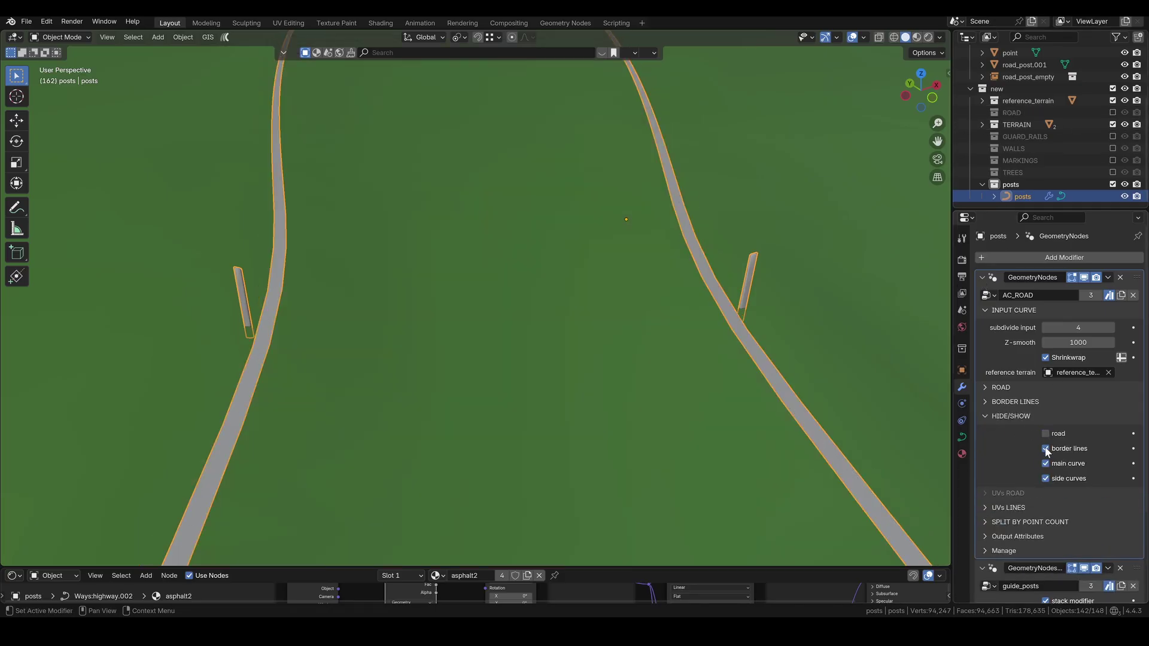
{"action": "left_click", "coordinate": [1046, 449]}
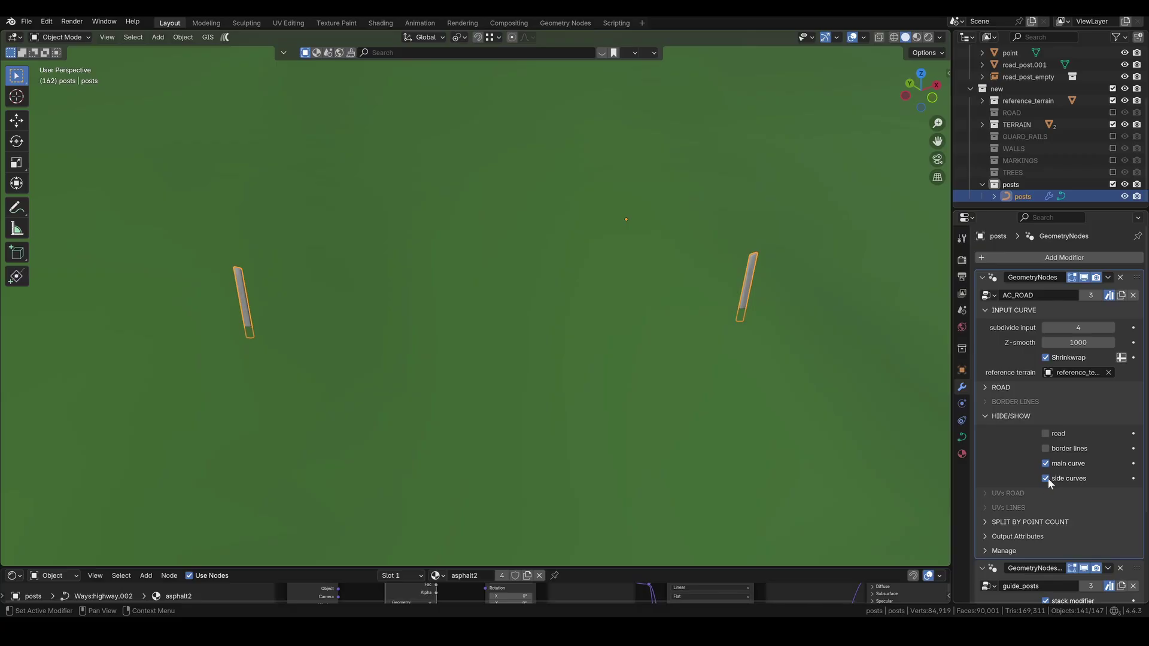
Set guard_rails as the delete close to object in the guide_posts modifier of posts
{"action": "left_click", "coordinate": [983, 278]}
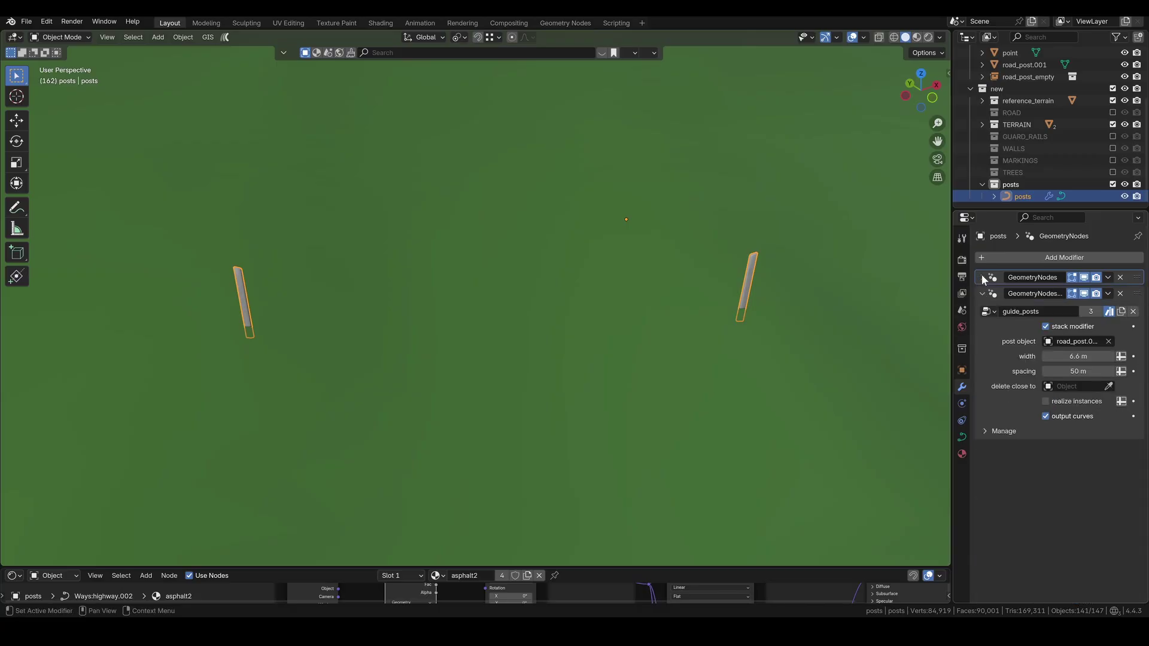
{"action": "left_click", "coordinate": [1077, 386]}
{"action": "type", "text": "guard"}
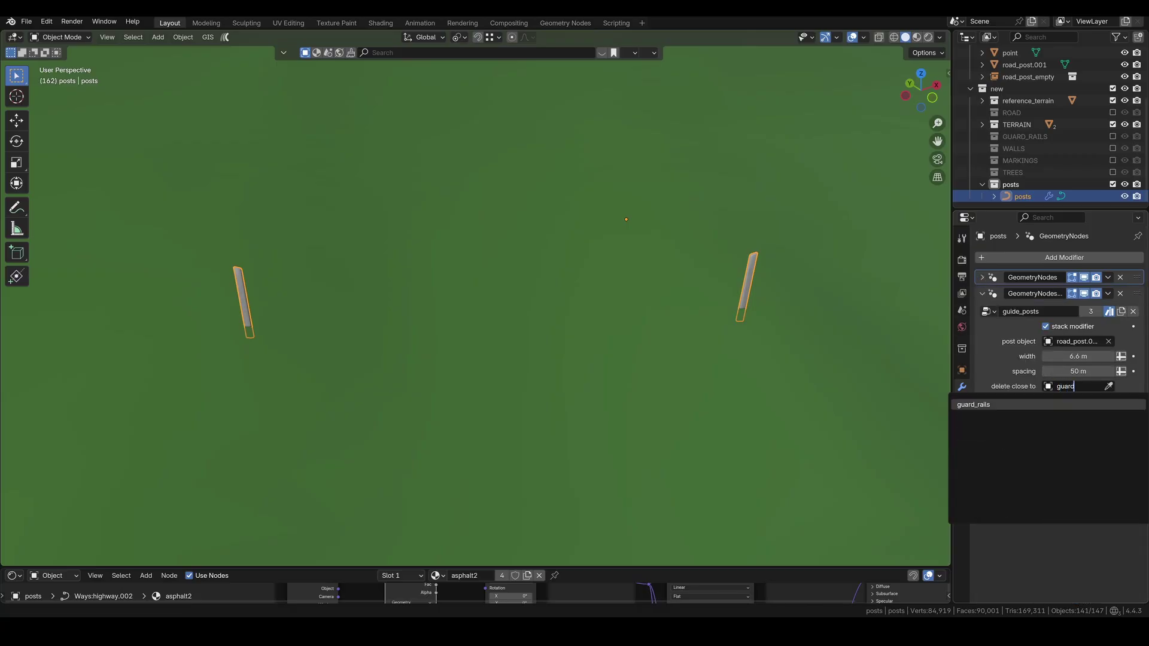
{"action": "key", "text": "Return"}
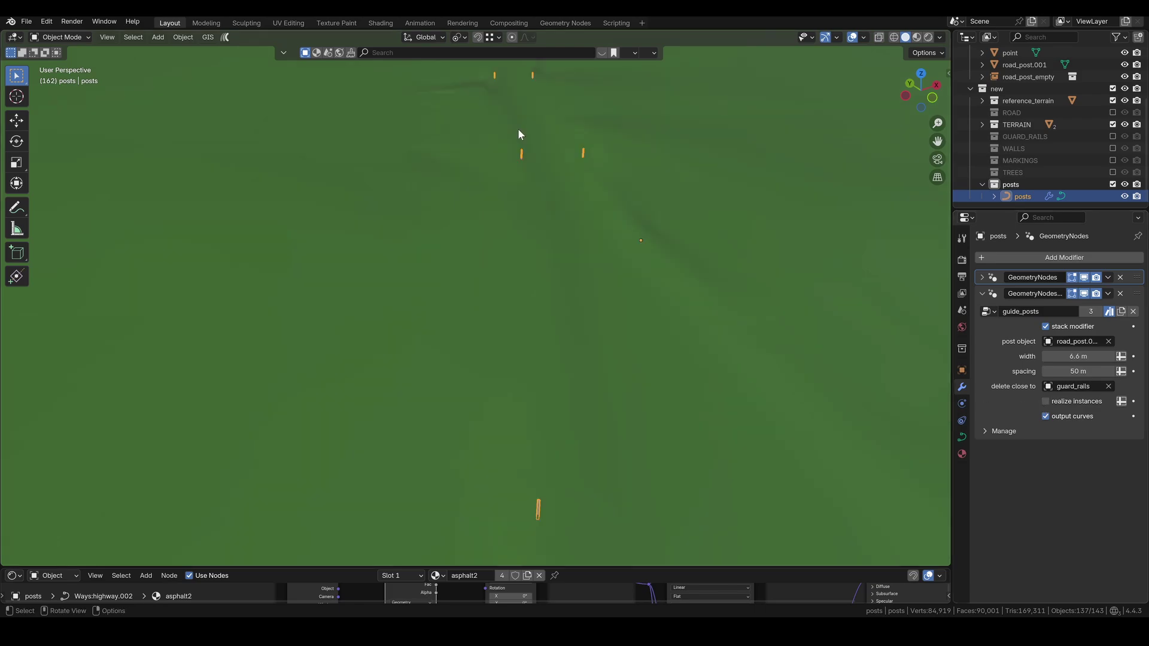
Turn on realize instances and turn off output curves in the guide_posts modifier of posts, and convert posts to a mesh
{"action": "left_click", "coordinate": [1047, 402]}
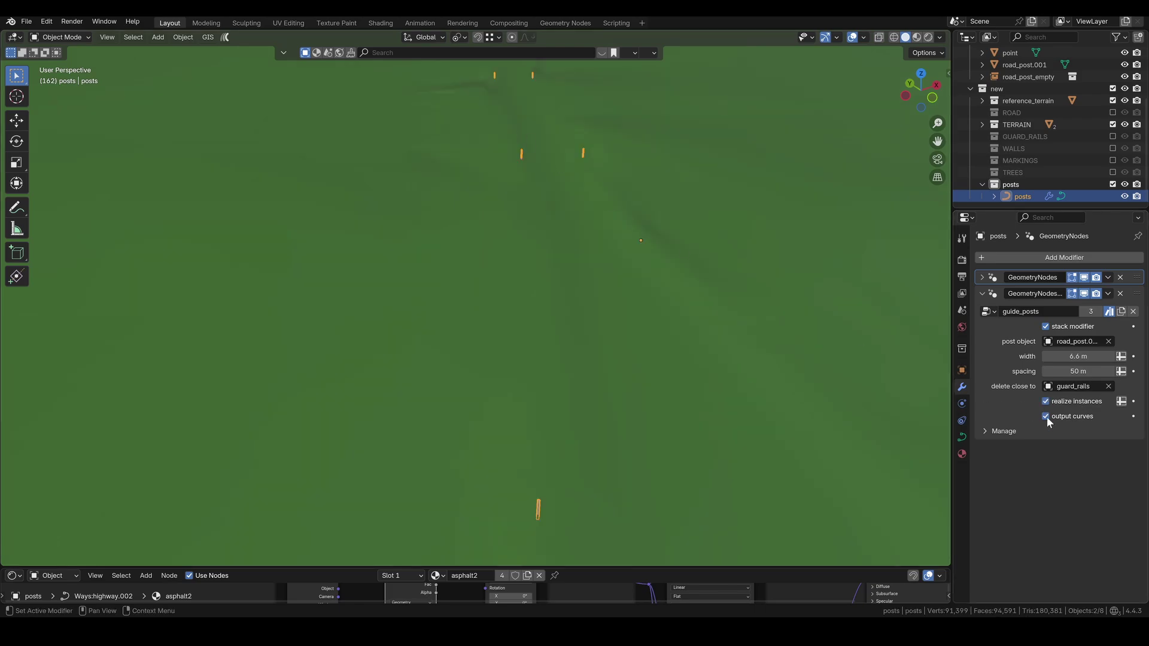
{"action": "scroll", "coordinate": [688, 359], "scroll_direction": "down", "scroll_amount": 3}
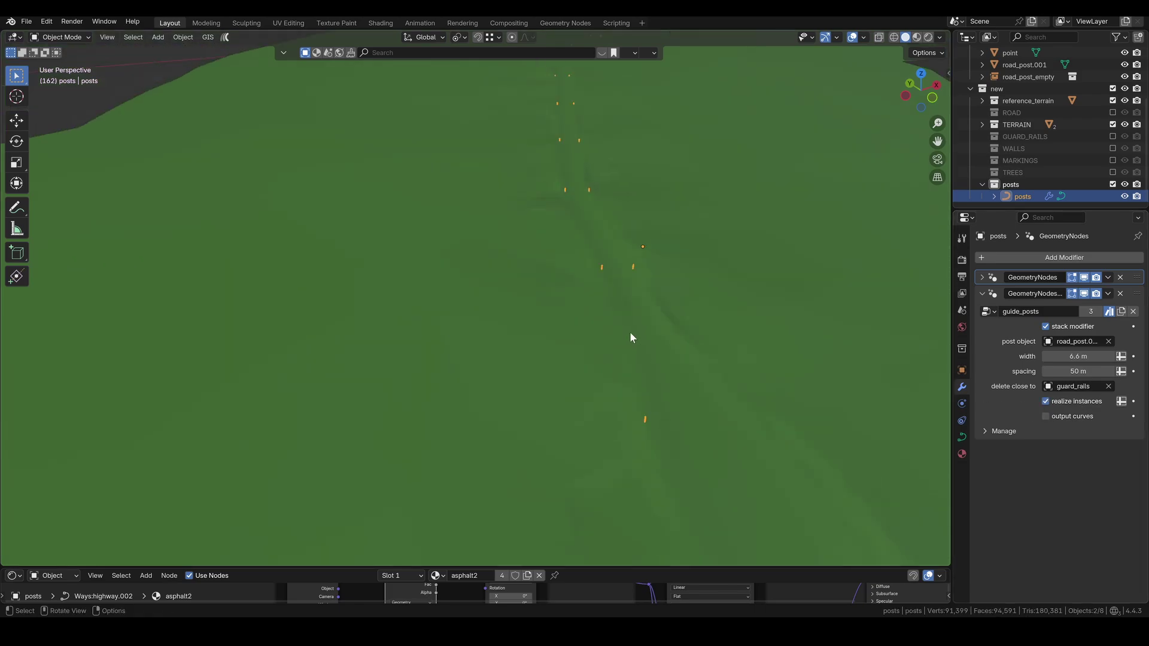
{"action": "right_click", "coordinate": [615, 293]}
{"action": "mouse_move", "coordinate": [593, 284]}
{"action": "left_click", "coordinate": [676, 281]}
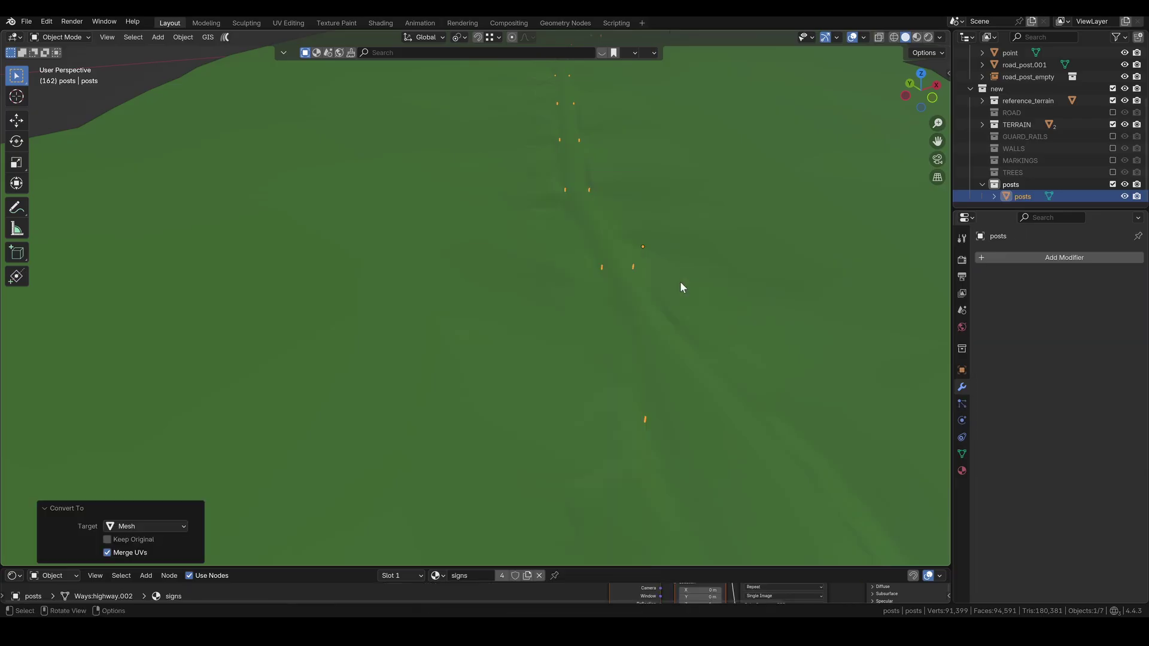
{"action": "scroll", "coordinate": [615, 314], "scroll_direction": "down", "scroll_amount": 5}
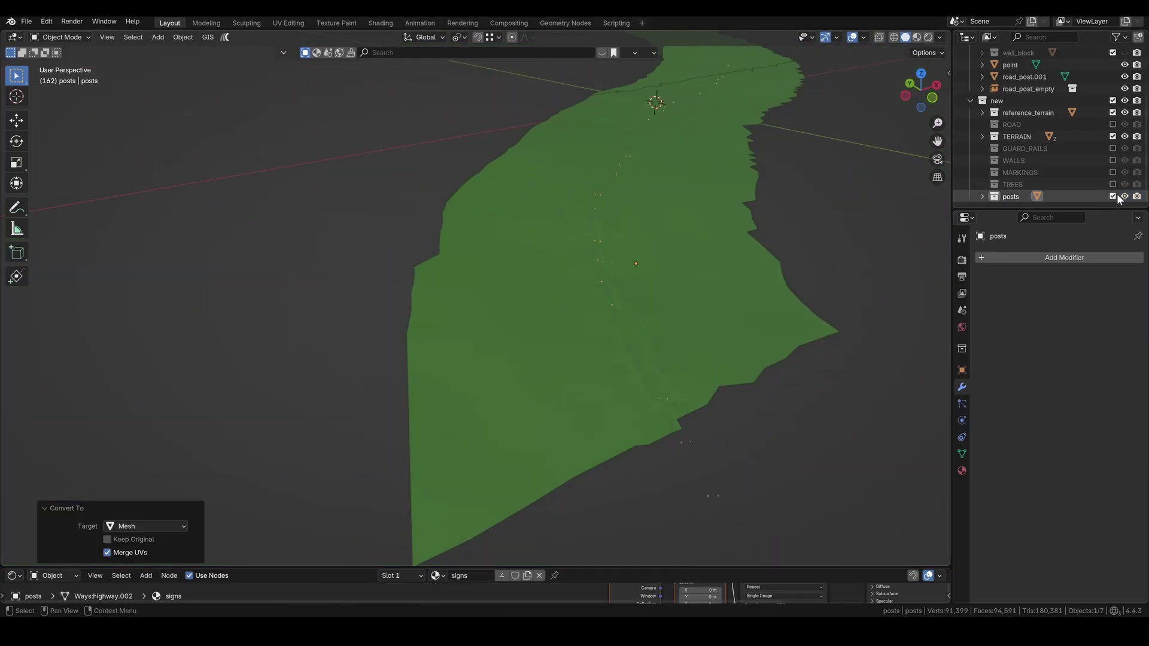
Exclude the posts collection, include the ROAD collection again, and remove the guide_posts modifier from the road object
{"action": "left_click", "coordinate": [1113, 196]}
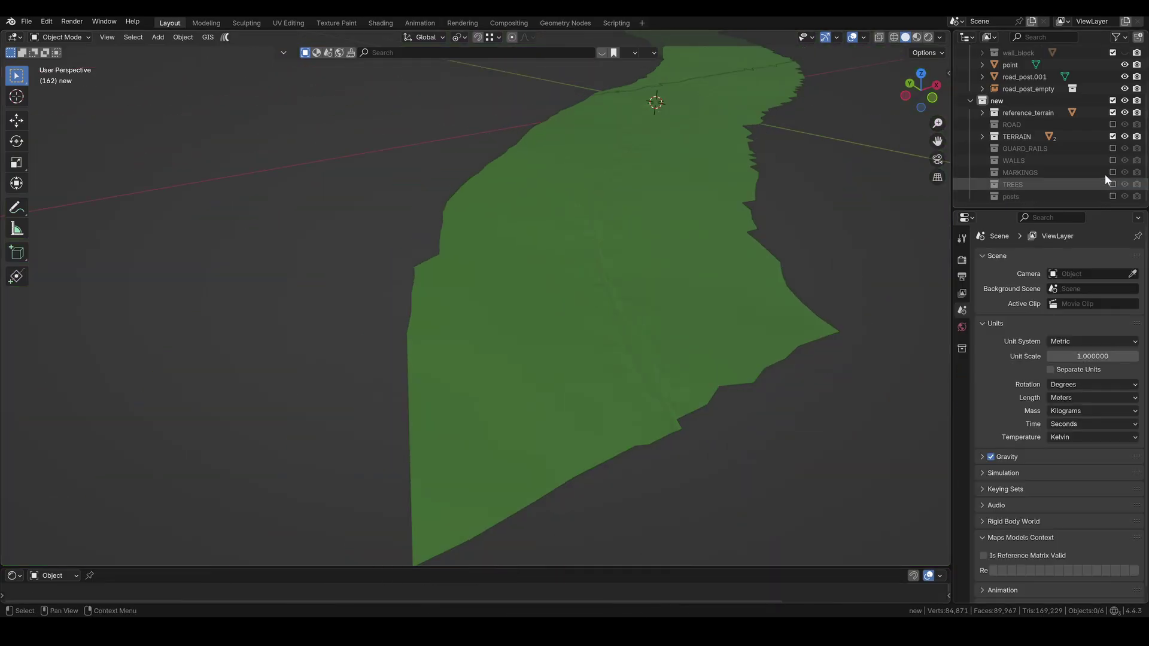
{"action": "left_click", "coordinate": [1112, 125]}
{"action": "scroll", "coordinate": [658, 353], "scroll_direction": "up", "scroll_amount": 12}
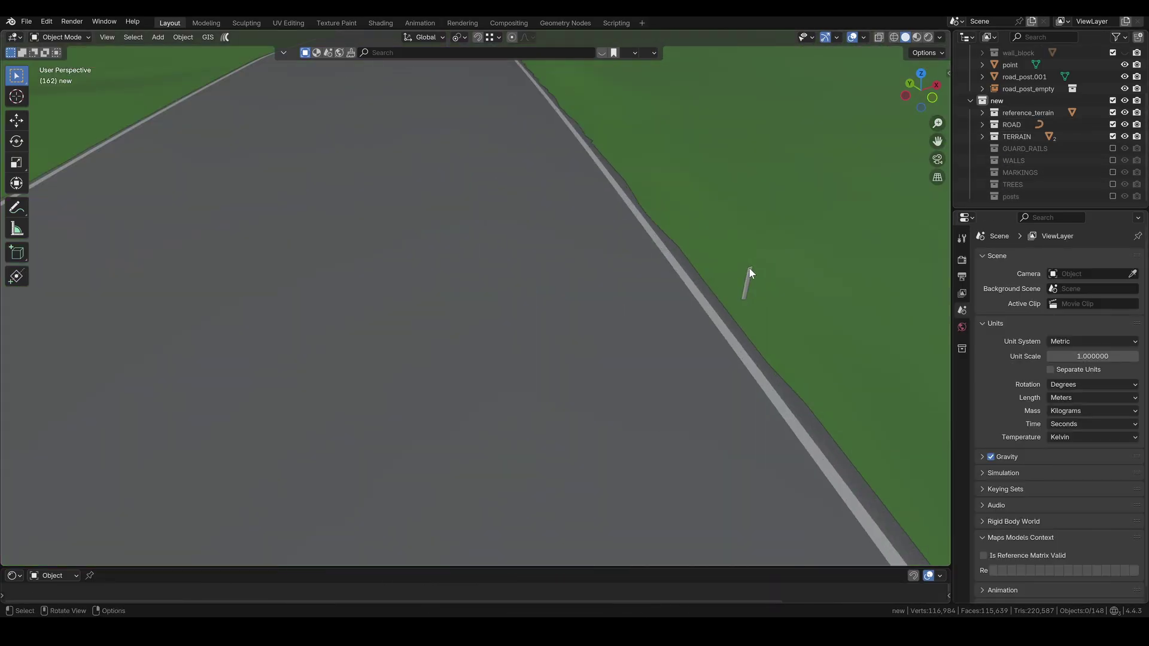
{"action": "left_click", "coordinate": [748, 280]}
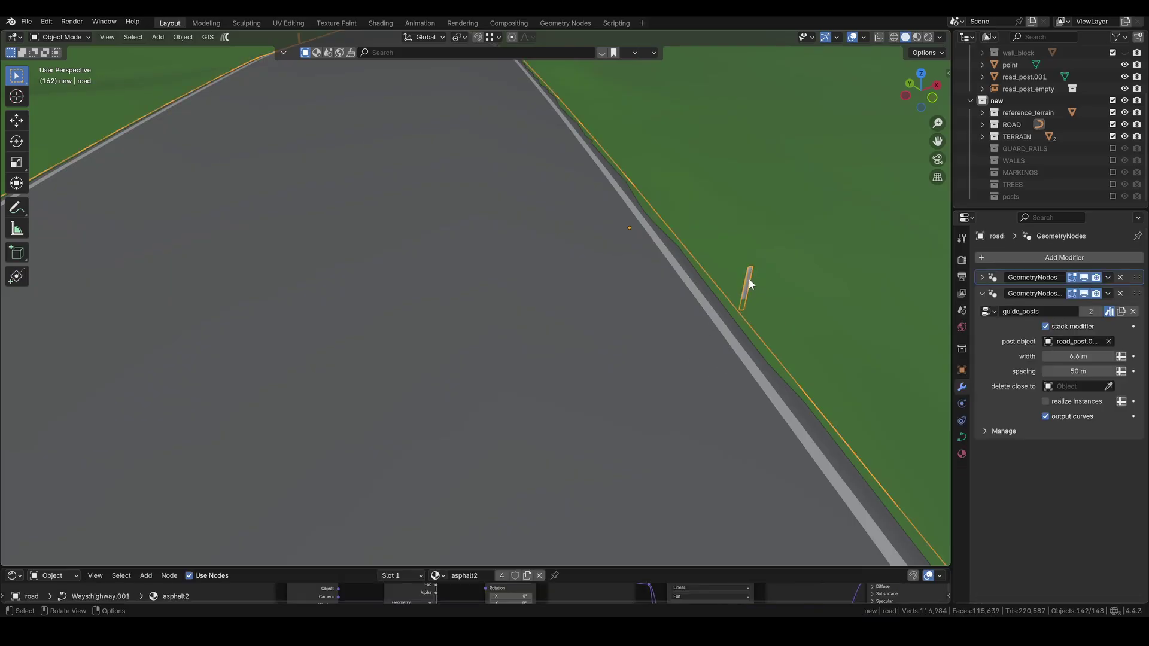
{"action": "left_click", "coordinate": [1118, 293]}
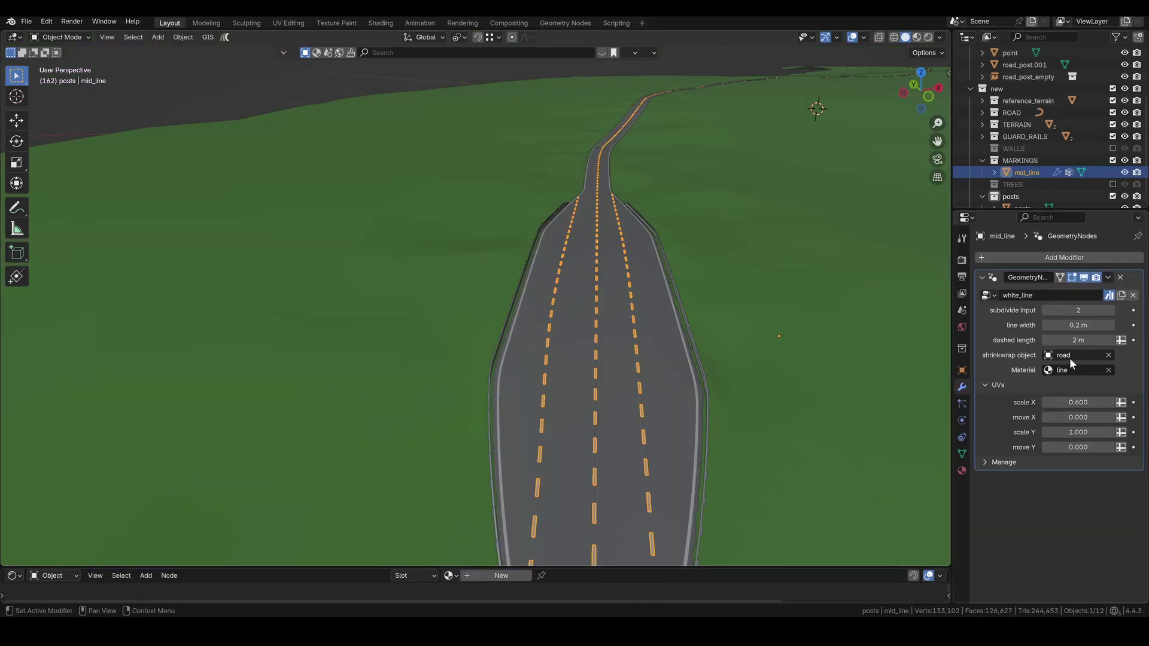
Convert the mid_line object in the MARKINGS collection to a mesh
{"action": "right_click", "coordinate": [605, 350]}
{"action": "mouse_move", "coordinate": [595, 250]}
{"action": "left_click", "coordinate": [682, 250]}
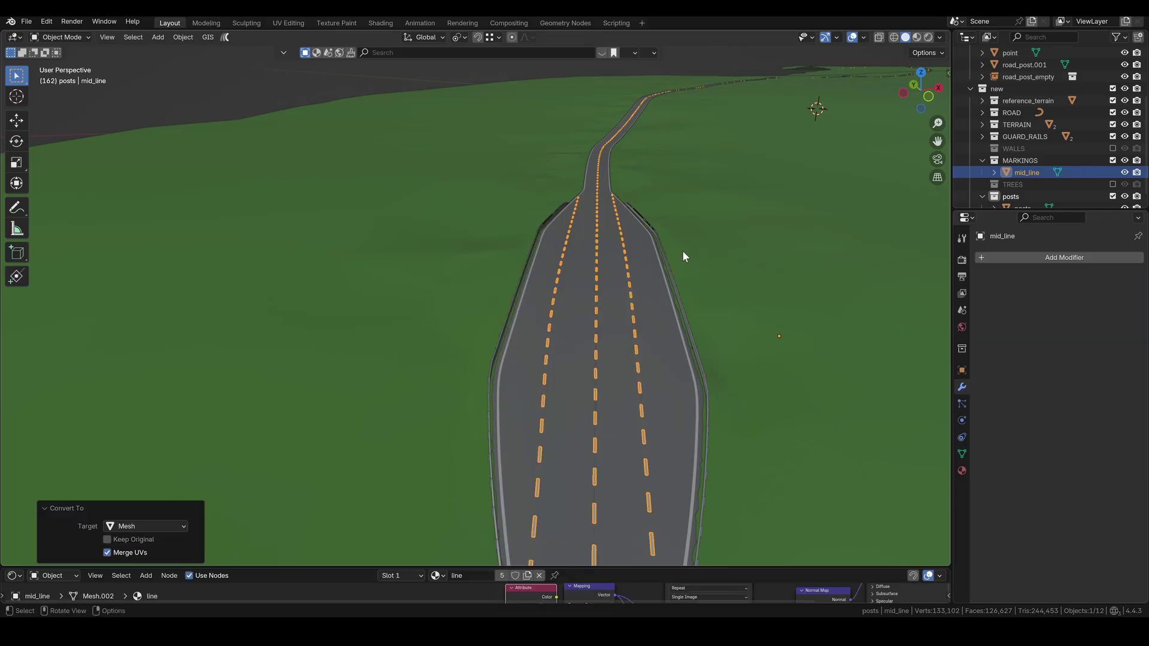
{"action": "key", "text": "Tab"}
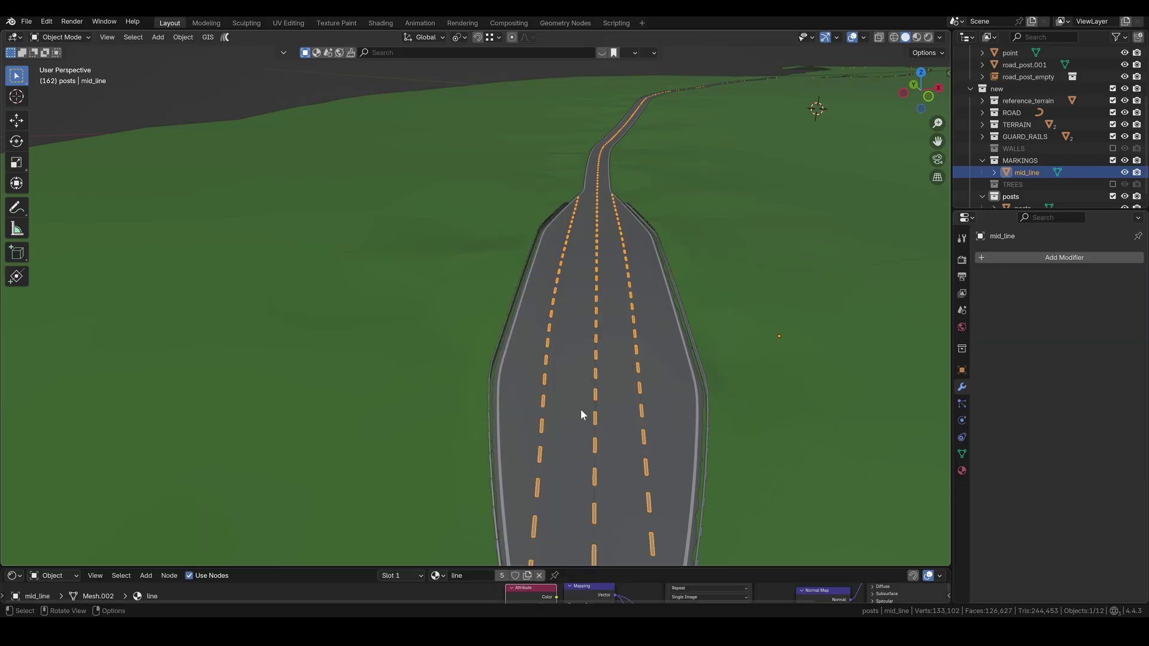
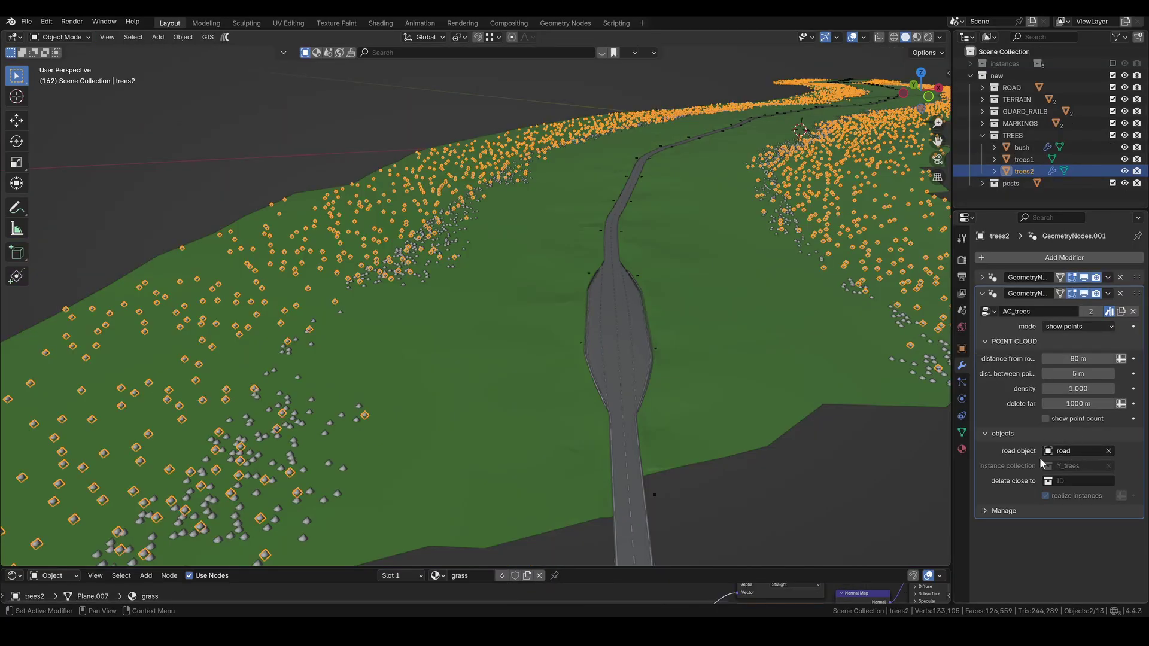
Set the AC_trees mode of trees2 to export points, convert trees2 to a mesh, and check its points in Edit Mode
{"action": "left_click", "coordinate": [1077, 326]}
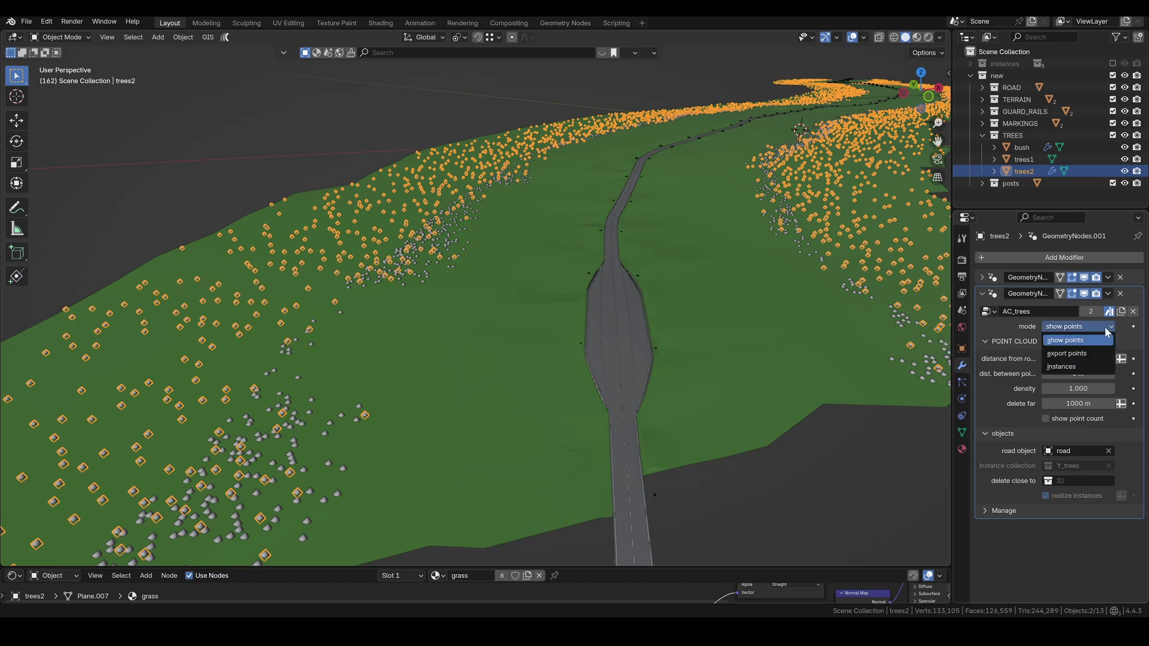
{"action": "left_click", "coordinate": [1077, 353]}
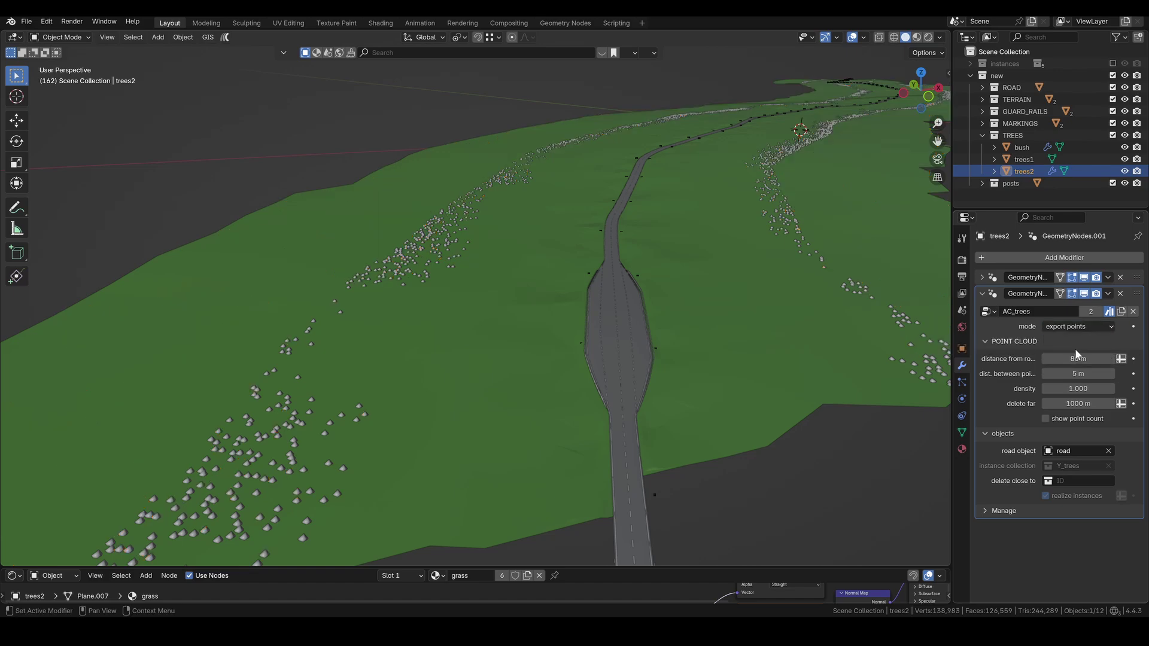
{"action": "right_click", "coordinate": [761, 281]}
{"action": "mouse_move", "coordinate": [730, 256]}
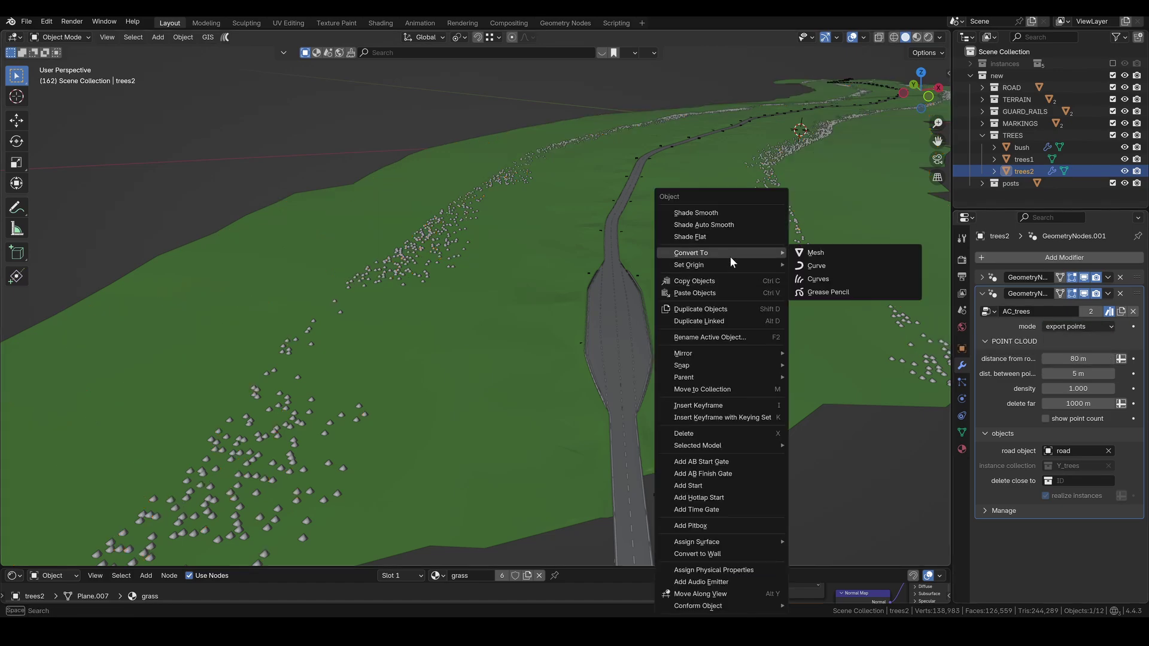
{"action": "left_click", "coordinate": [835, 253]}
{"action": "key", "text": "Tab"}
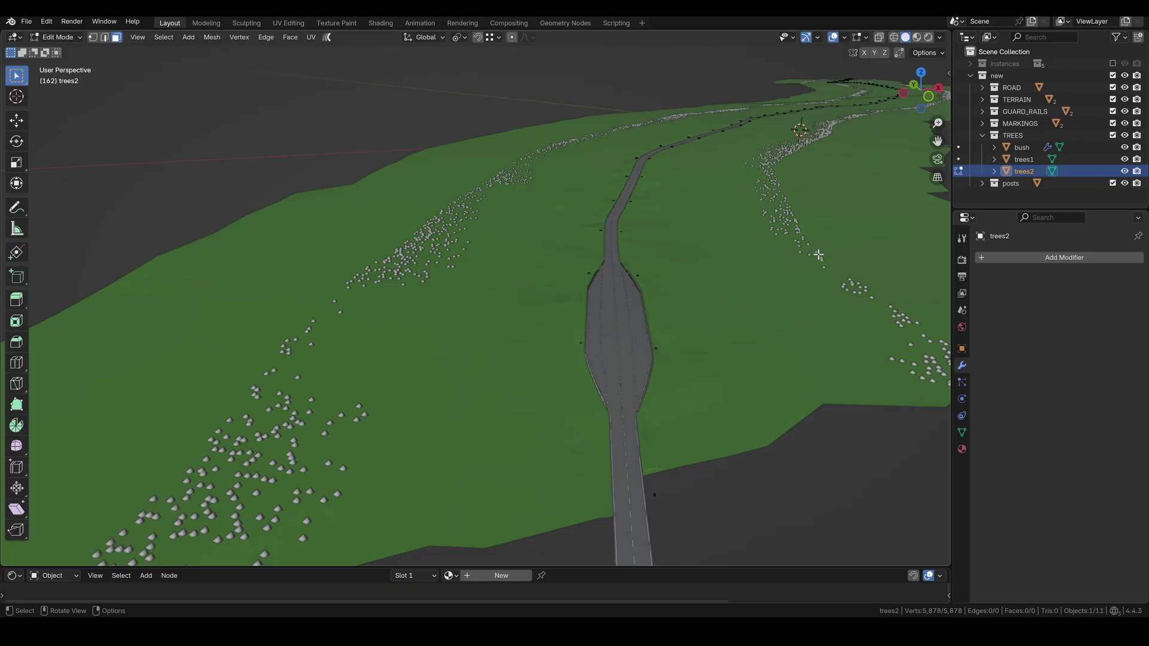
{"action": "scroll", "coordinate": [825, 256], "scroll_direction": "down", "scroll_amount": 5}
{"action": "key", "text": "Tab"}
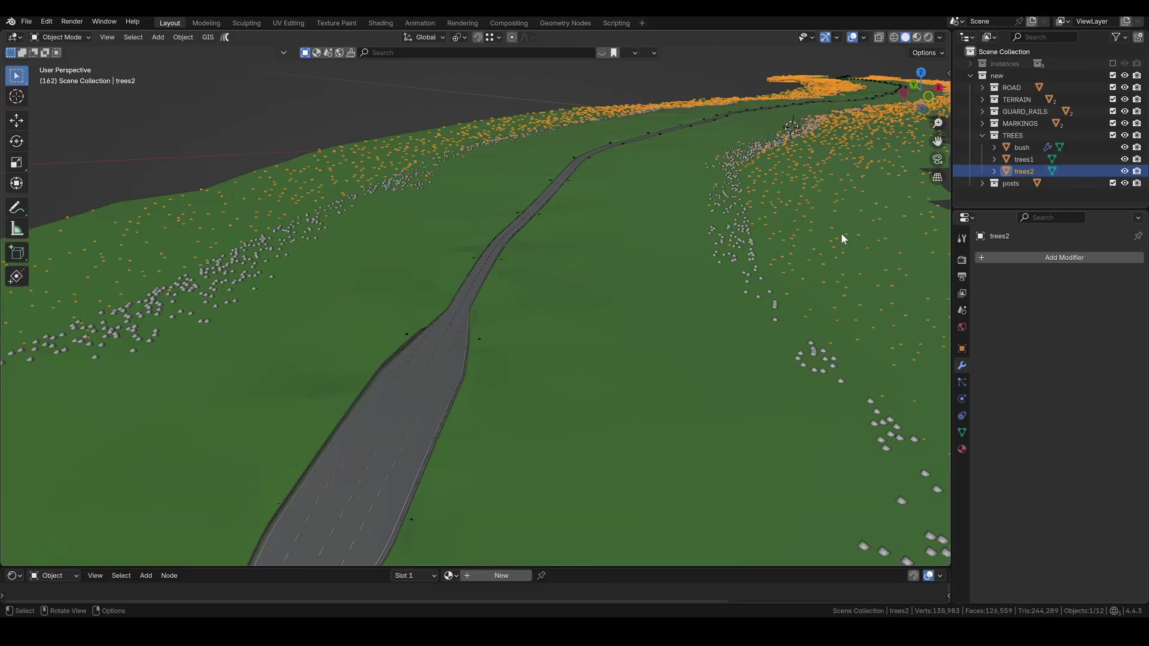
Set the AC_trees mode of bush to export points, convert bush to a mesh, and check its points in Edit Mode
{"action": "left_click", "coordinate": [1021, 147]}
{"action": "left_click", "coordinate": [1077, 326]}
{"action": "left_click", "coordinate": [1069, 353]}
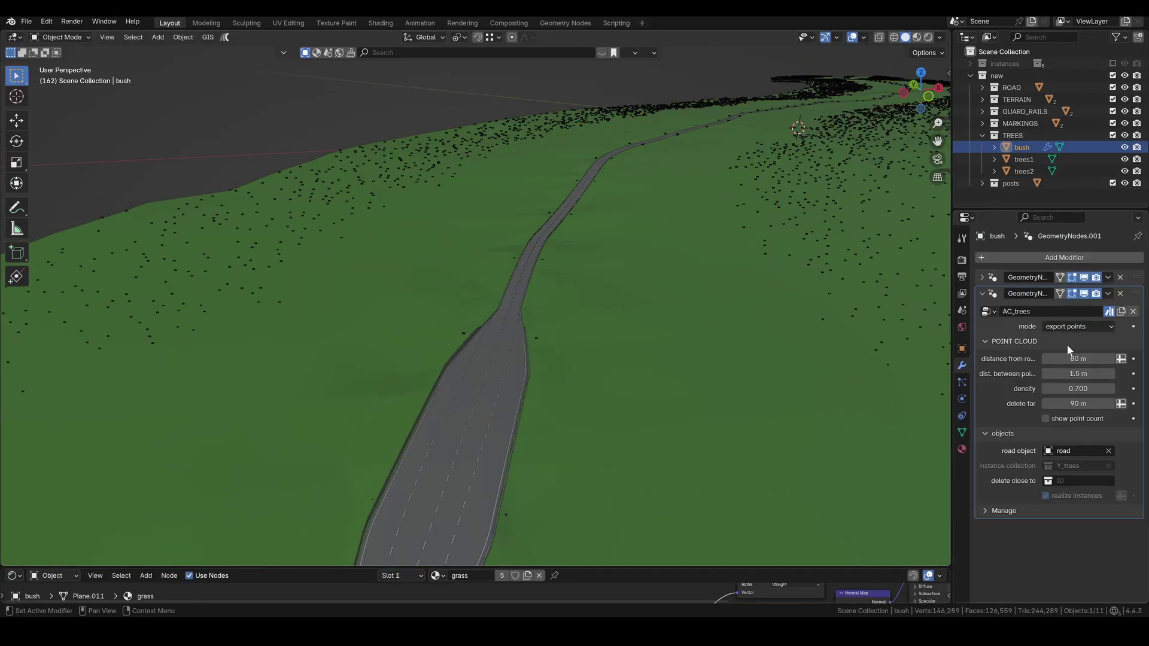
{"action": "right_click", "coordinate": [757, 278]}
{"action": "left_click", "coordinate": [831, 253]}
{"action": "left_click", "coordinate": [1024, 148]}
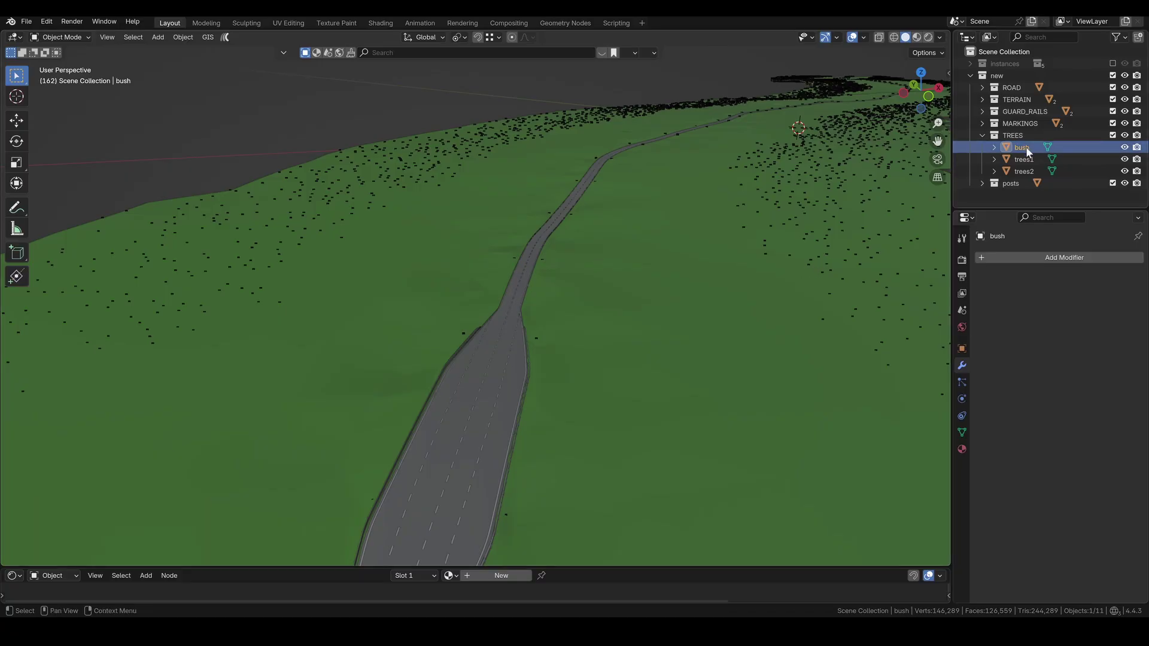
{"action": "key", "text": "Tab"}
{"action": "key", "text": "Tab"}
{"action": "scroll", "coordinate": [752, 229], "scroll_direction": "down", "scroll_amount": 6}
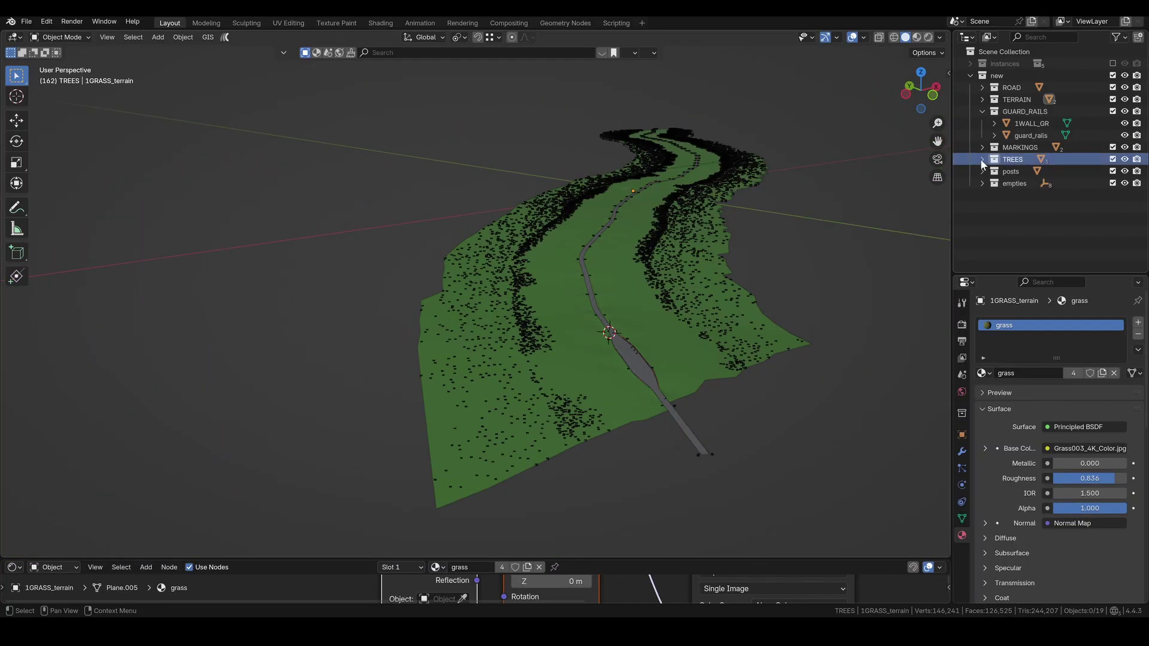
Export the bush points from the TREES collection as a Point Cloud Data (.pcd) file named bush
{"action": "left_click", "coordinate": [982, 160]}
{"action": "left_click", "coordinate": [1021, 171]}
{"action": "left_click", "coordinate": [26, 21]}
{"action": "mouse_move", "coordinate": [47, 203]}
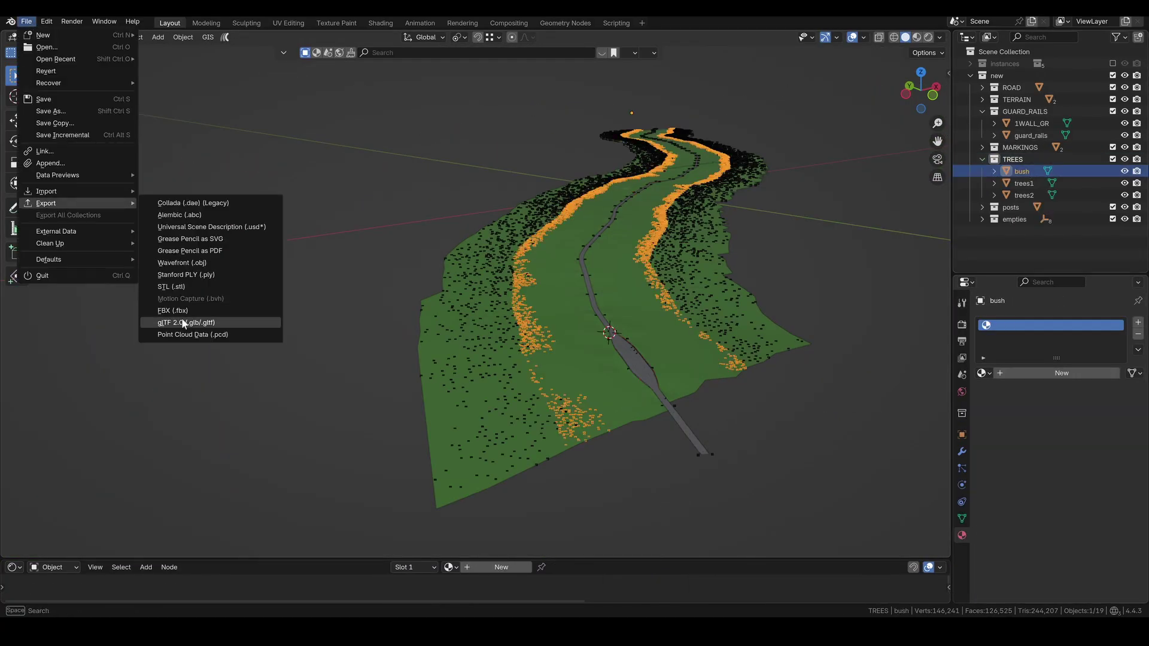
{"action": "left_click", "coordinate": [181, 333]}
{"action": "left_click", "coordinate": [458, 434]}
{"action": "type", "text": "bush"}
{"action": "left_click", "coordinate": [755, 434]}
Export the trees1 points along the road as a Point Cloud Data (.pcd) file named trees_road
{"action": "left_click", "coordinate": [601, 297]}
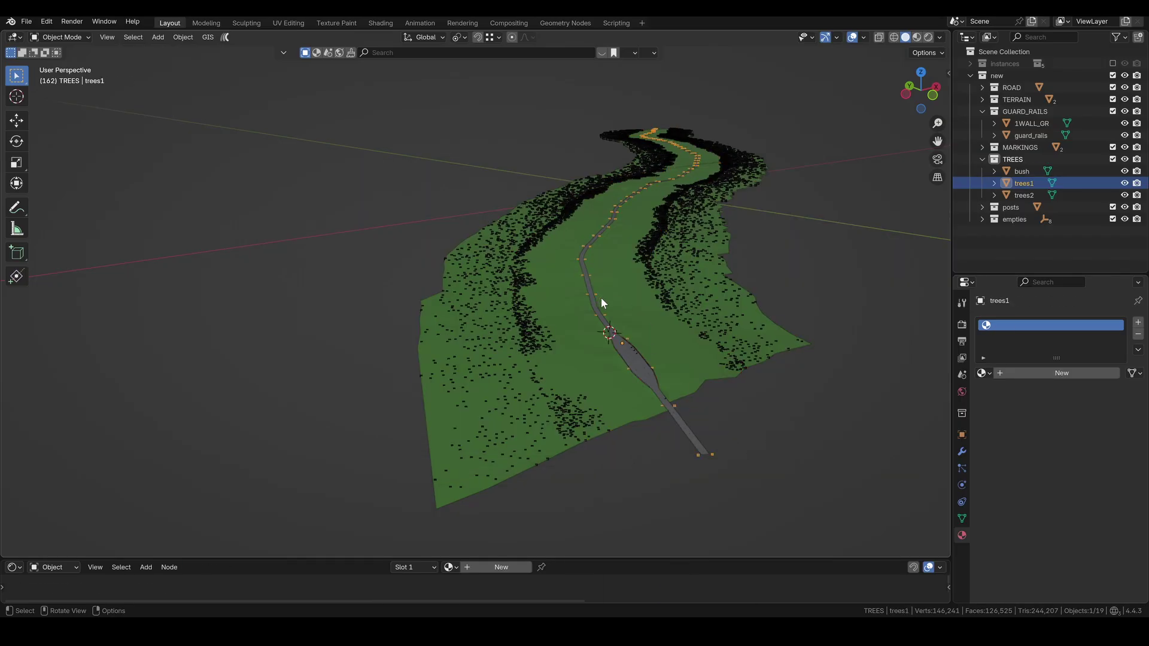
{"action": "left_click", "coordinate": [27, 21]}
{"action": "mouse_move", "coordinate": [71, 197]}
{"action": "left_click", "coordinate": [182, 317]}
{"action": "left_click", "coordinate": [458, 433]}
{"action": "type", "text": "trees_road"}
{"action": "left_click", "coordinate": [799, 432]}
Select the remaining tree points on the outer terrain and open the Point Cloud Data (.pcd) export for them
{"action": "left_click", "coordinate": [712, 310]}
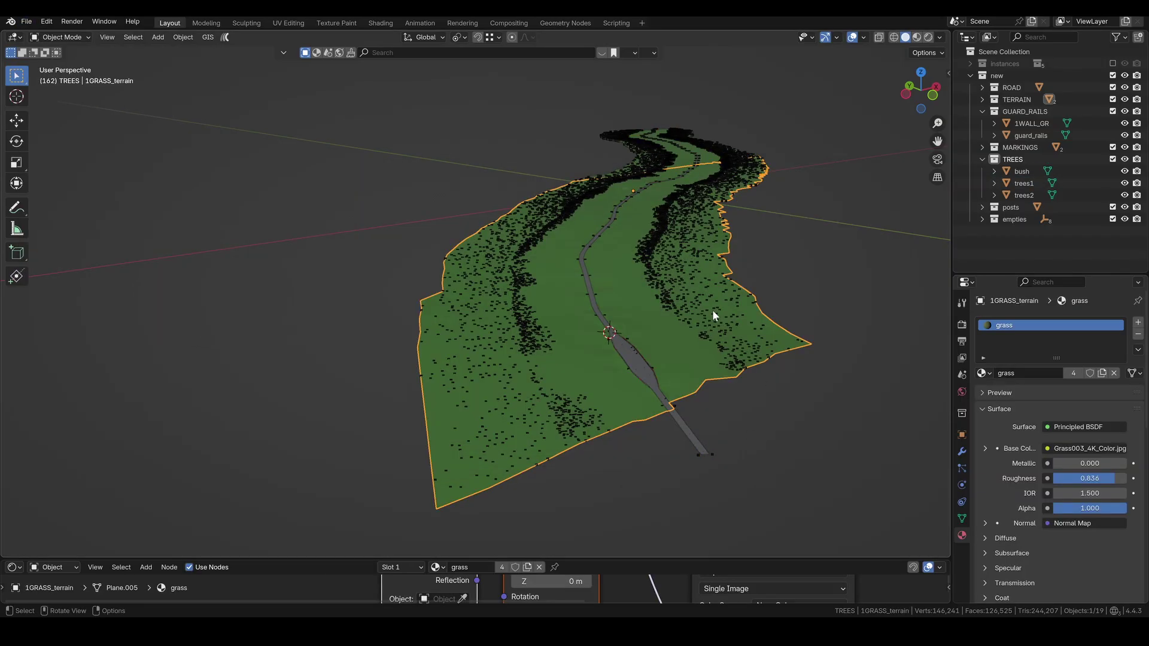
{"action": "left_click", "coordinate": [717, 299]}
{"action": "left_click", "coordinate": [26, 21]}
{"action": "mouse_move", "coordinate": [108, 203]}
{"action": "left_click", "coordinate": [204, 335]}
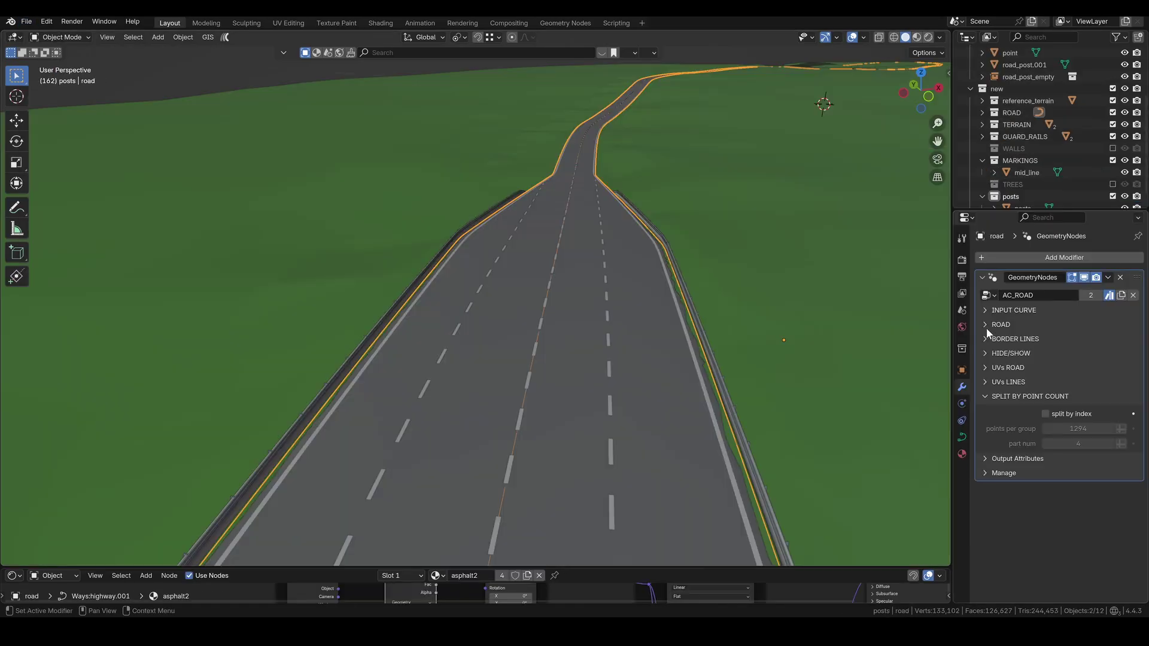
Try splitting the road by index in AC_ROAD with 60000 points per group and part num 1, and turn the split off again
{"action": "left_click", "coordinate": [1045, 413]}
{"action": "left_click", "coordinate": [1059, 428]}
{"action": "type", "text": "60"}
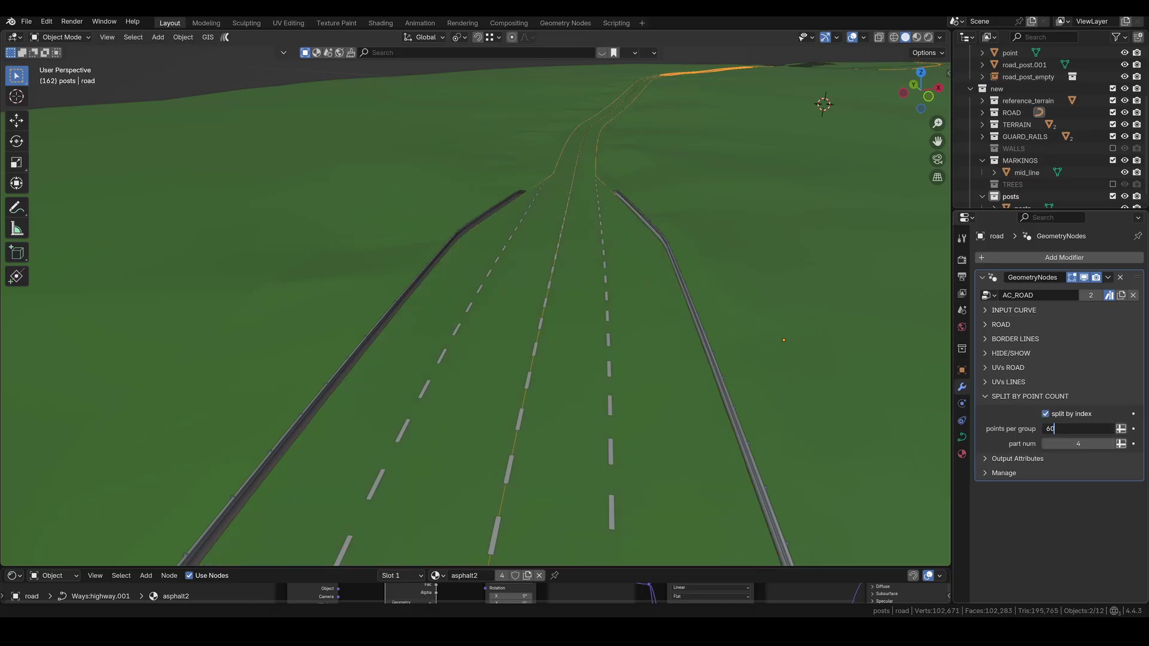
{"action": "type", "text": "000"}
{"action": "key", "text": "Return"}
{"action": "scroll", "coordinate": [844, 428], "scroll_direction": "down", "scroll_amount": 10}
{"action": "left_click", "coordinate": [1077, 443]}
{"action": "type", "text": "1"}
{"action": "key", "text": "Return"}
{"action": "middle_click_drag", "start_coordinate": [837, 149], "coordinate": [713, 334], "text": "shift"}
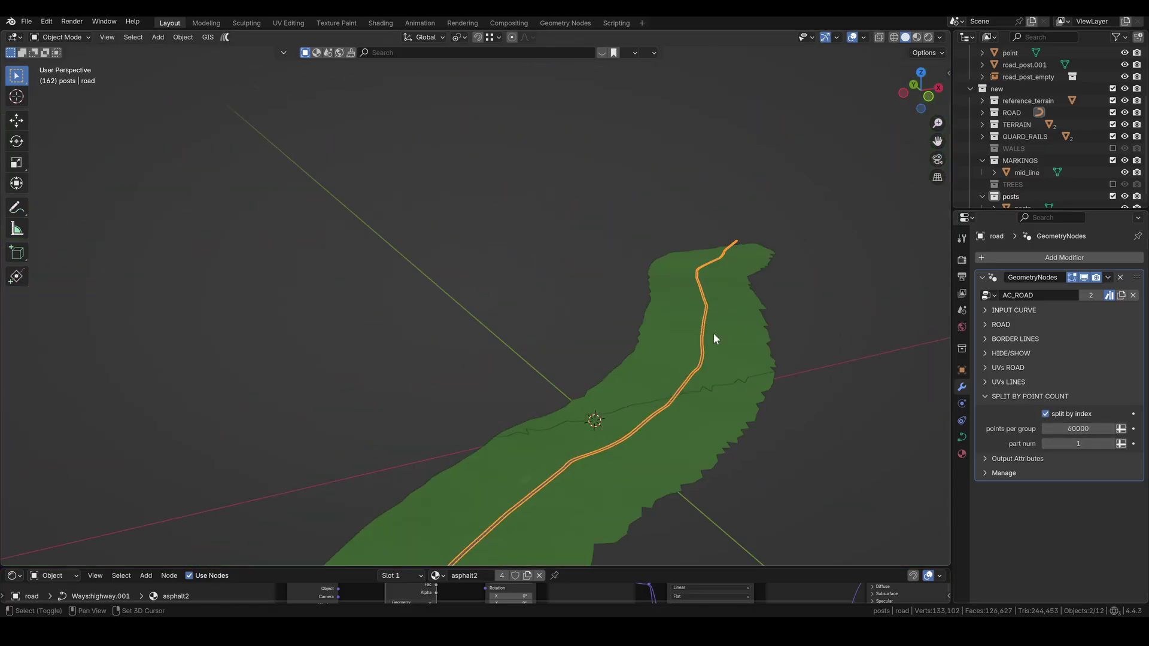
{"action": "scroll", "coordinate": [716, 299], "scroll_direction": "up", "scroll_amount": 5}
{"action": "scroll", "coordinate": [551, 385], "scroll_direction": "down", "scroll_amount": 5}
{"action": "scroll", "coordinate": [726, 303], "scroll_direction": "up", "scroll_amount": 8}
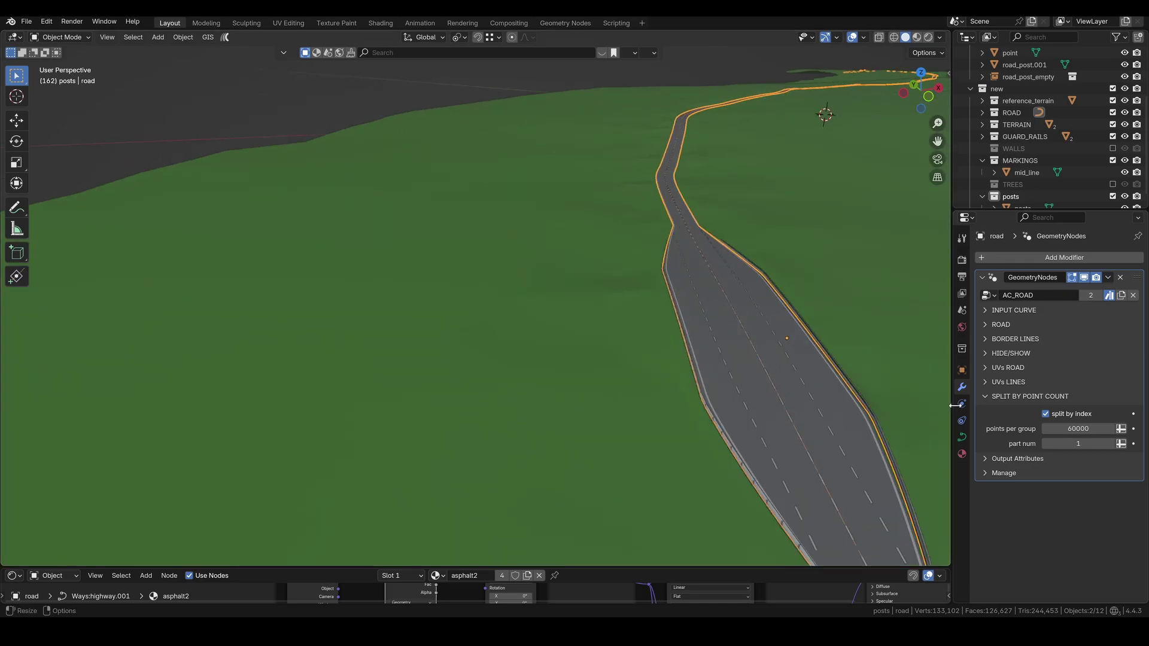
{"action": "left_click", "coordinate": [1044, 414]}
Convert the road object to a mesh
{"action": "right_click", "coordinate": [637, 310]}
{"action": "mouse_move", "coordinate": [664, 277]}
{"action": "left_click", "coordinate": [722, 280]}
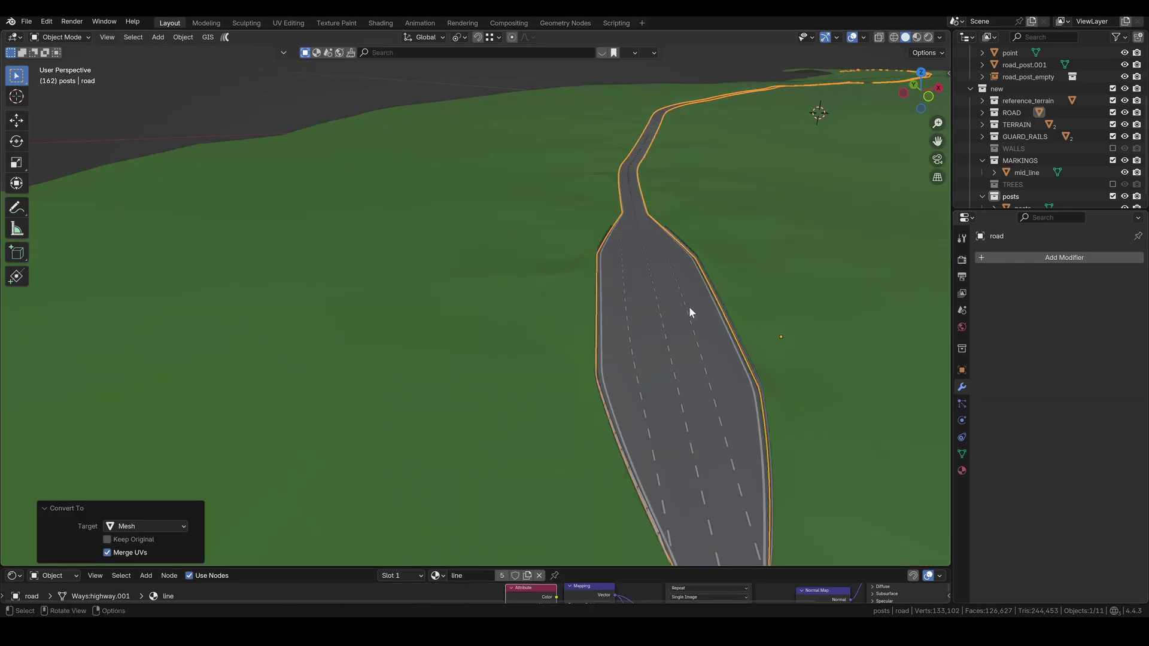
Select all road faces that share the line material and separate them into their own object
{"action": "key", "text": "Tab"}
{"action": "scroll", "coordinate": [689, 311], "scroll_direction": "up", "scroll_amount": 5}
{"action": "left_click", "coordinate": [722, 368]}
{"action": "key", "text": "shift+g"}
{"action": "left_click", "coordinate": [688, 368]}
{"action": "key", "text": "p"}
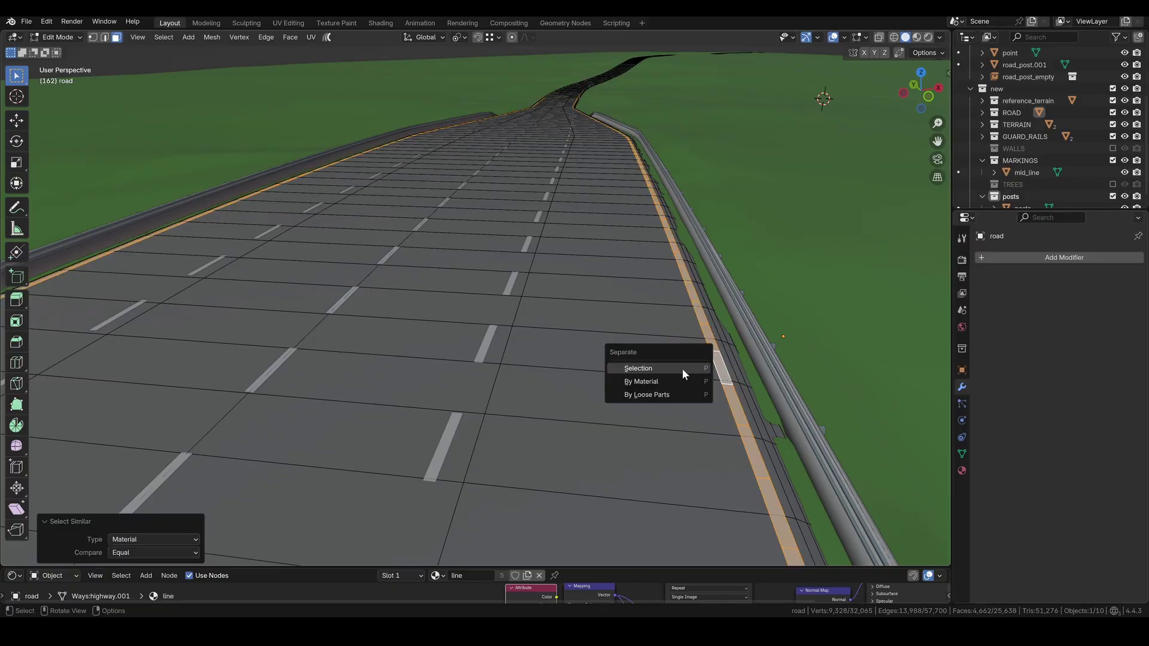
{"action": "left_click", "coordinate": [682, 374]}
Move the separated road.001 object into the MARKINGS collection and rename it border_lines
{"action": "key", "text": "Tab"}
{"action": "key", "text": "m"}
{"action": "mouse_move", "coordinate": [713, 346]}
{"action": "left_click", "coordinate": [781, 434]}
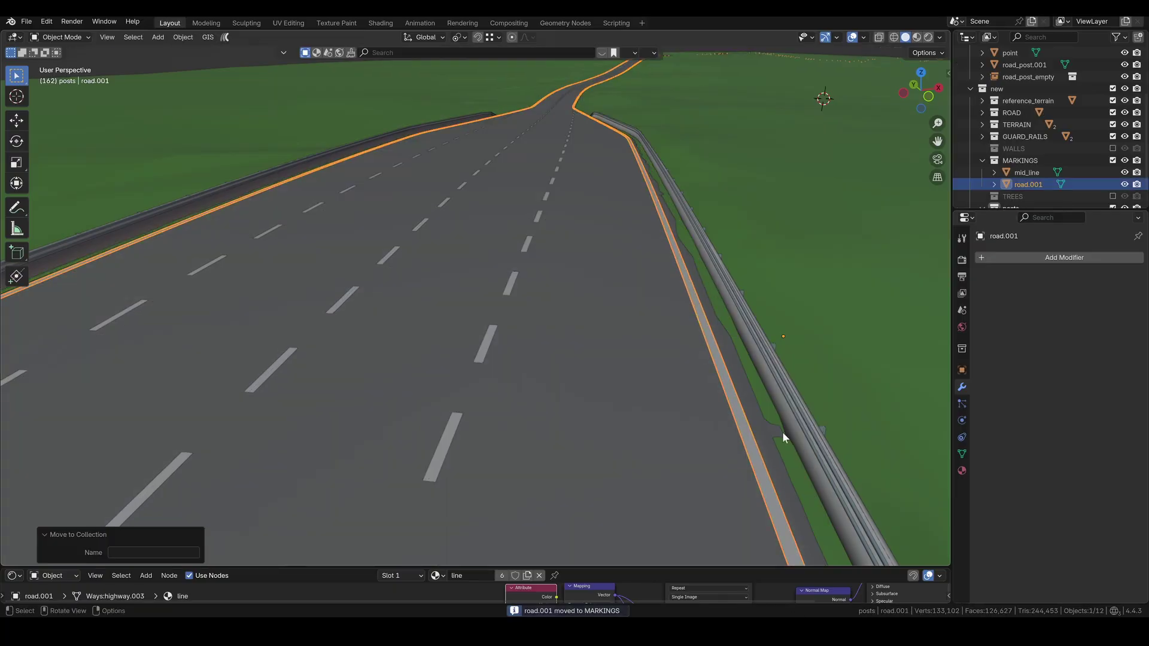
{"action": "scroll", "coordinate": [1027, 173], "scroll_direction": "down", "scroll_amount": 1}
{"action": "double_click", "coordinate": [1028, 167]}
{"action": "type", "text": "border_lines"}
{"action": "key", "text": "Return"}
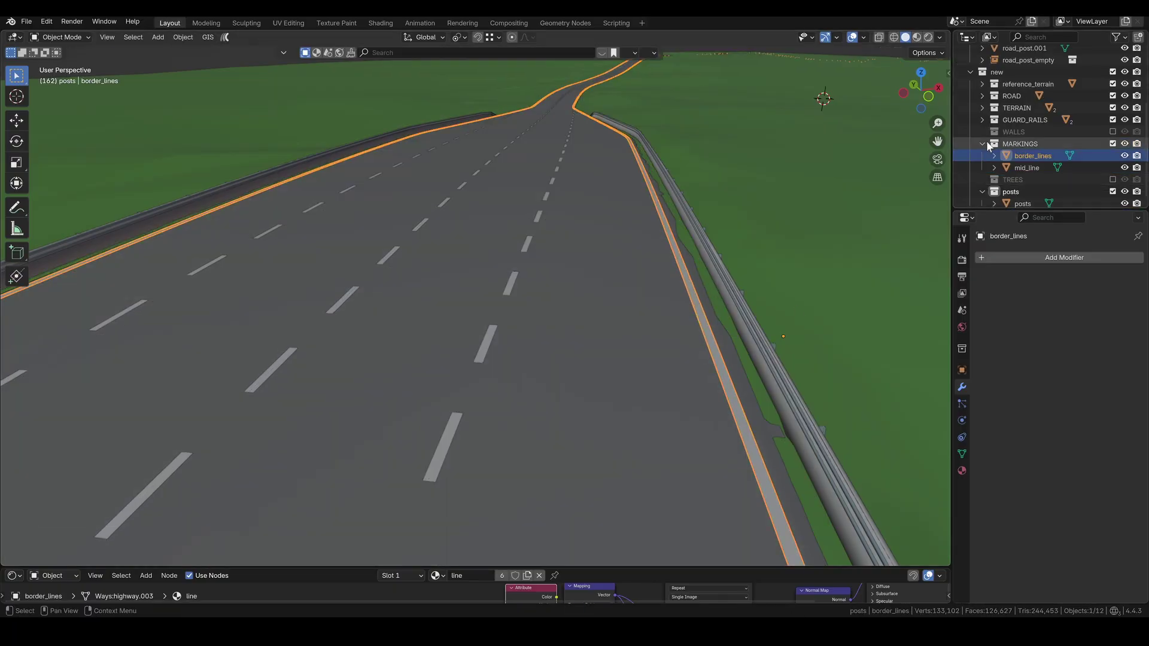
Delete the reference_terrain collection from the new collection
{"action": "left_click", "coordinate": [981, 143]}
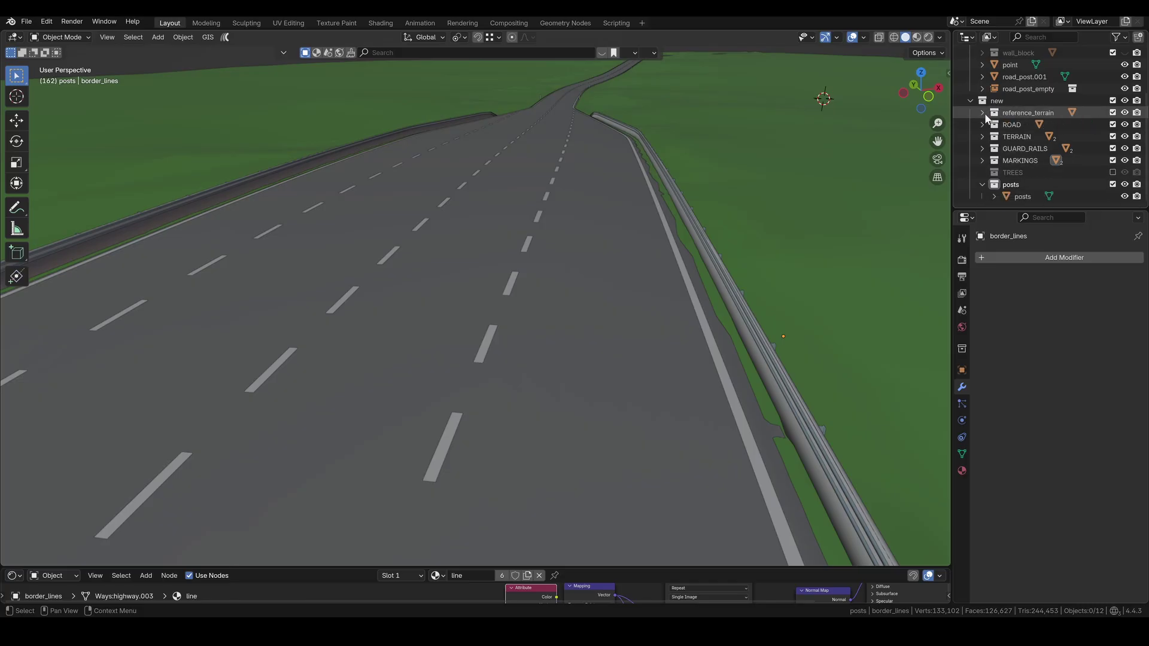
{"action": "left_click", "coordinate": [1017, 113]}
{"action": "right_click", "coordinate": [997, 114]}
{"action": "left_click", "coordinate": [963, 190]}
Add a Texture Coordinate node to the line material and try linking its UV output to the Mapping node's vector input
{"action": "scroll", "coordinate": [975, 168], "scroll_direction": "up", "scroll_amount": 3}
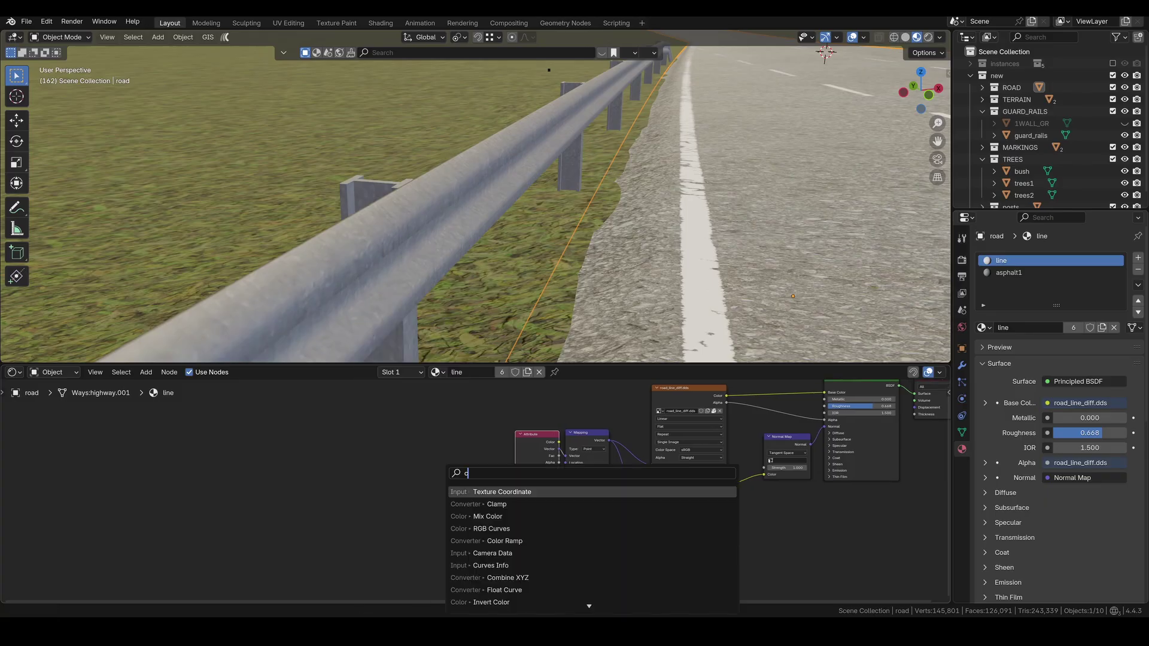
{"action": "key", "text": "Return"}
{"action": "left_click", "coordinate": [445, 475]}
{"action": "left_click_drag", "start_coordinate": [490, 500], "coordinate": [568, 457]}
{"action": "left_click", "coordinate": [552, 450]}
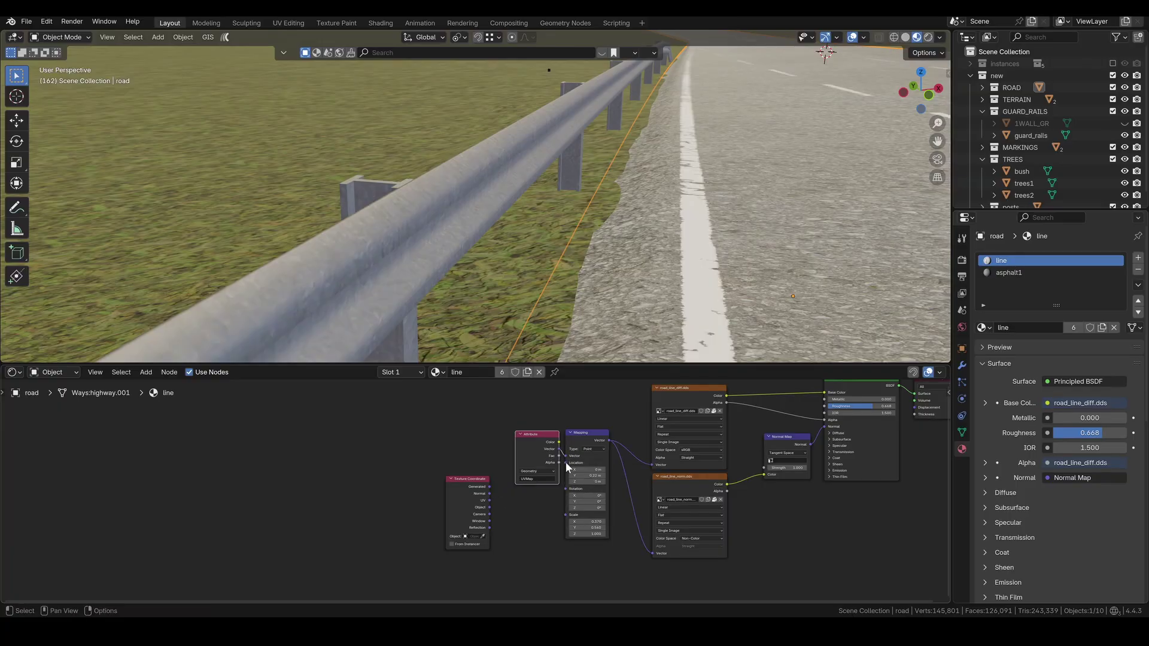
Inspect the texture coordinate and mapping nodes of the road's asphalt1 material
{"action": "left_click", "coordinate": [1008, 272]}
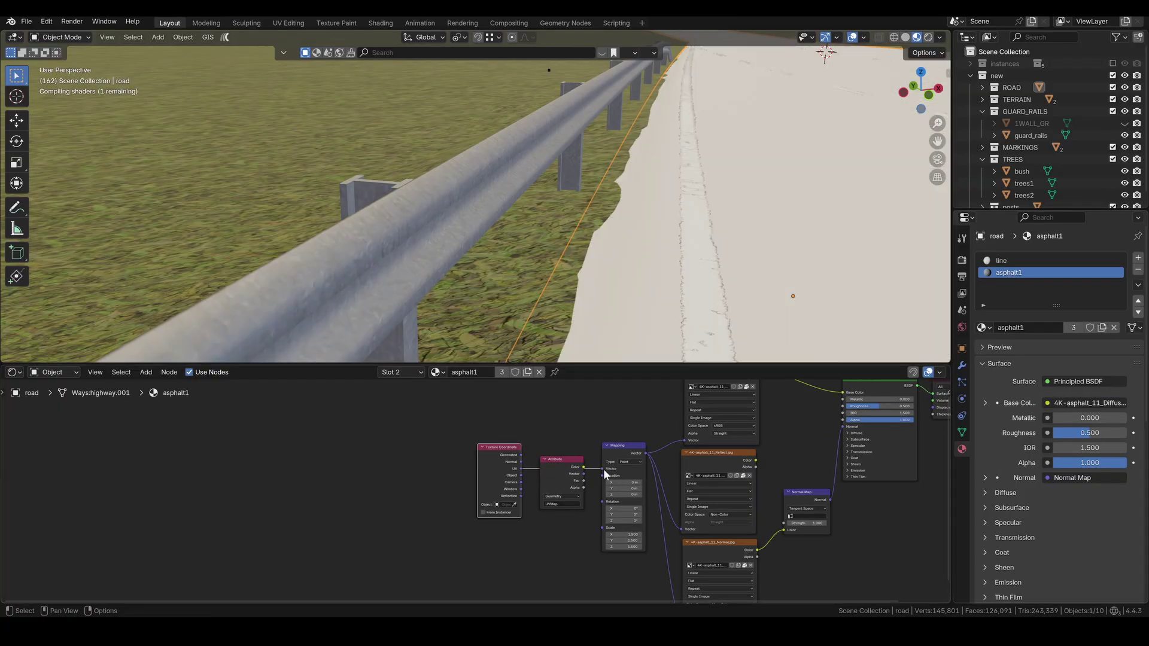
{"action": "left_click", "coordinate": [472, 209]}
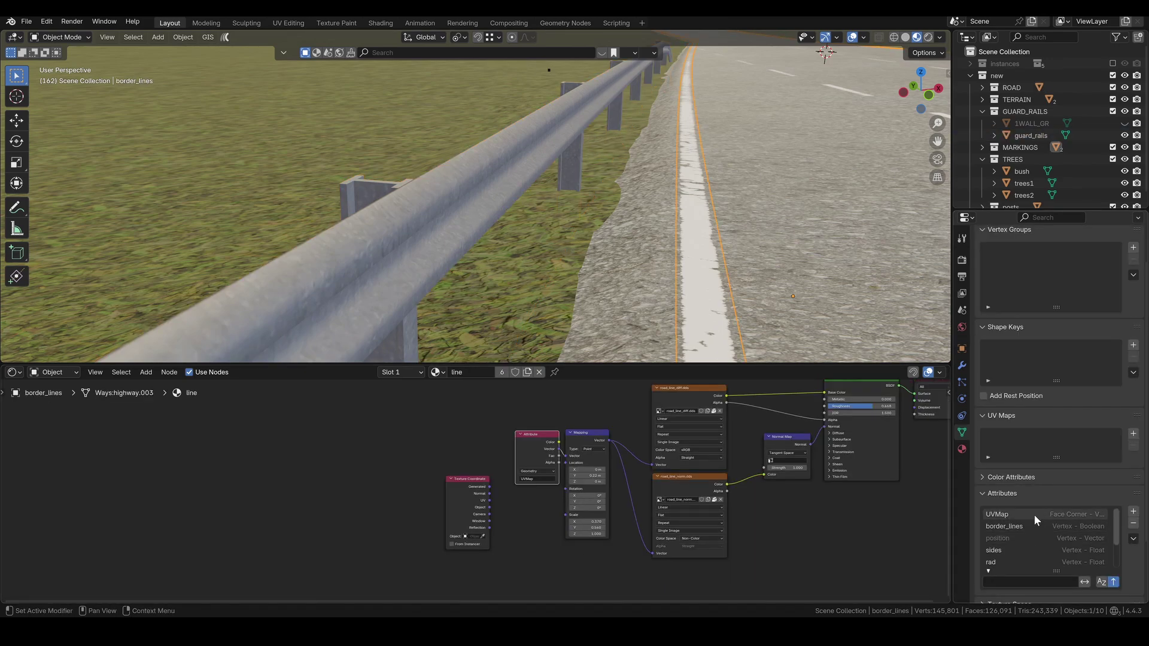
Convert the UVMap attribute of border_lines to a 2D Vector on the Face Corner domain
{"action": "left_click", "coordinate": [1035, 516]}
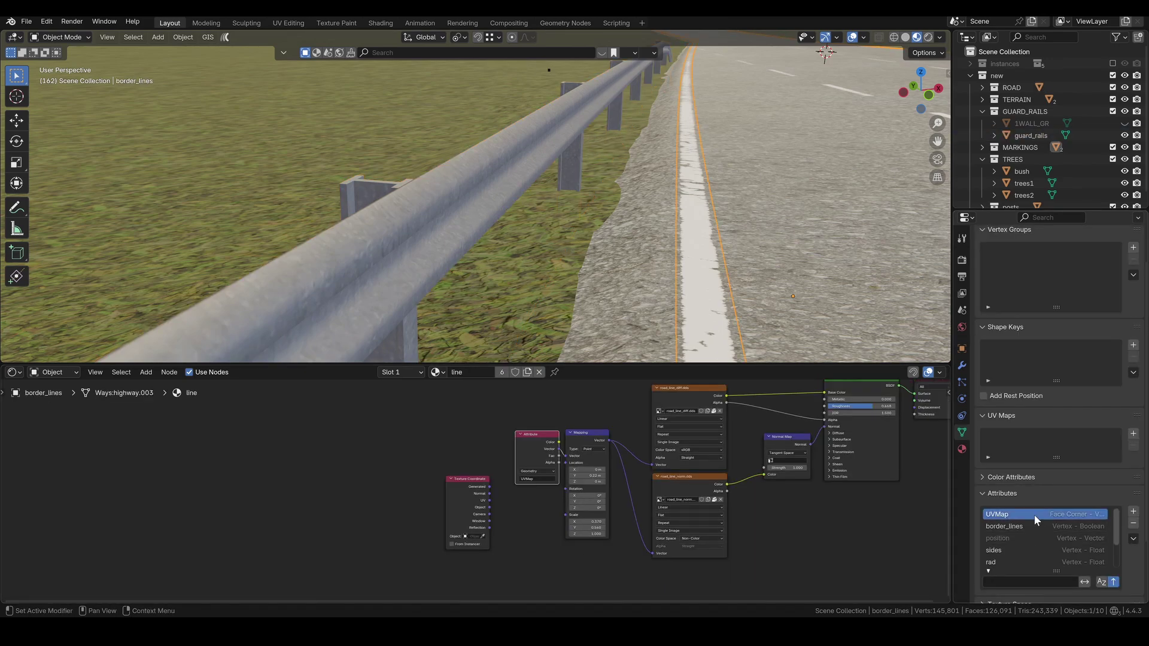
{"action": "left_click", "coordinate": [1133, 539]}
{"action": "left_click", "coordinate": [1081, 552]}
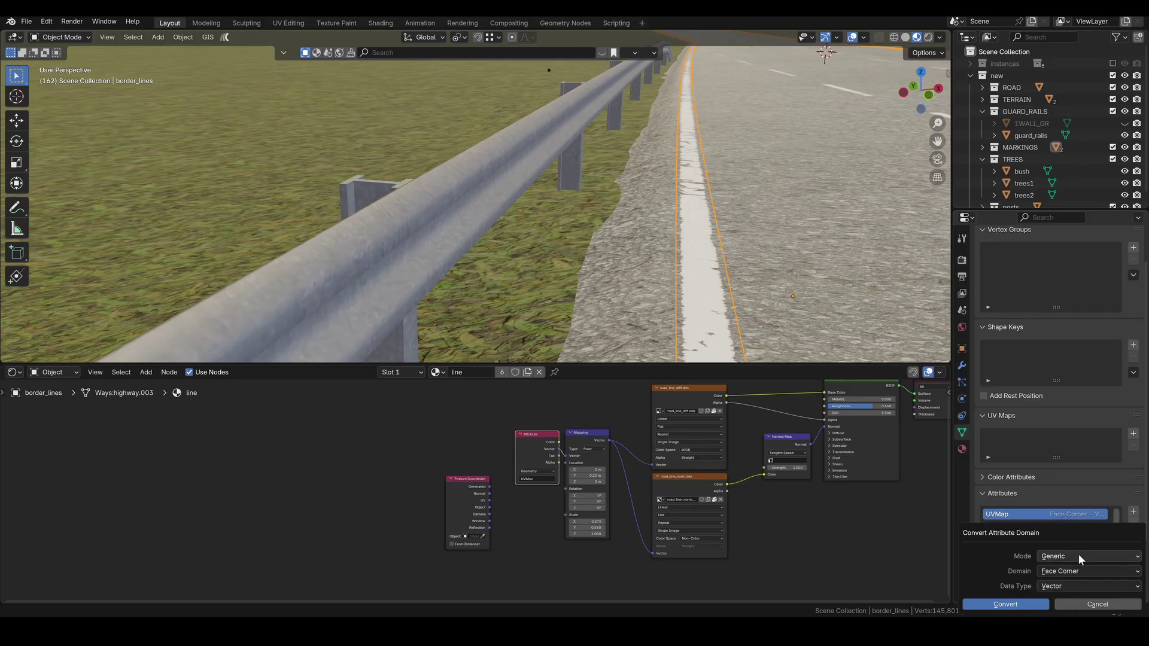
{"action": "left_click", "coordinate": [1055, 589]}
{"action": "left_click", "coordinate": [1055, 503]}
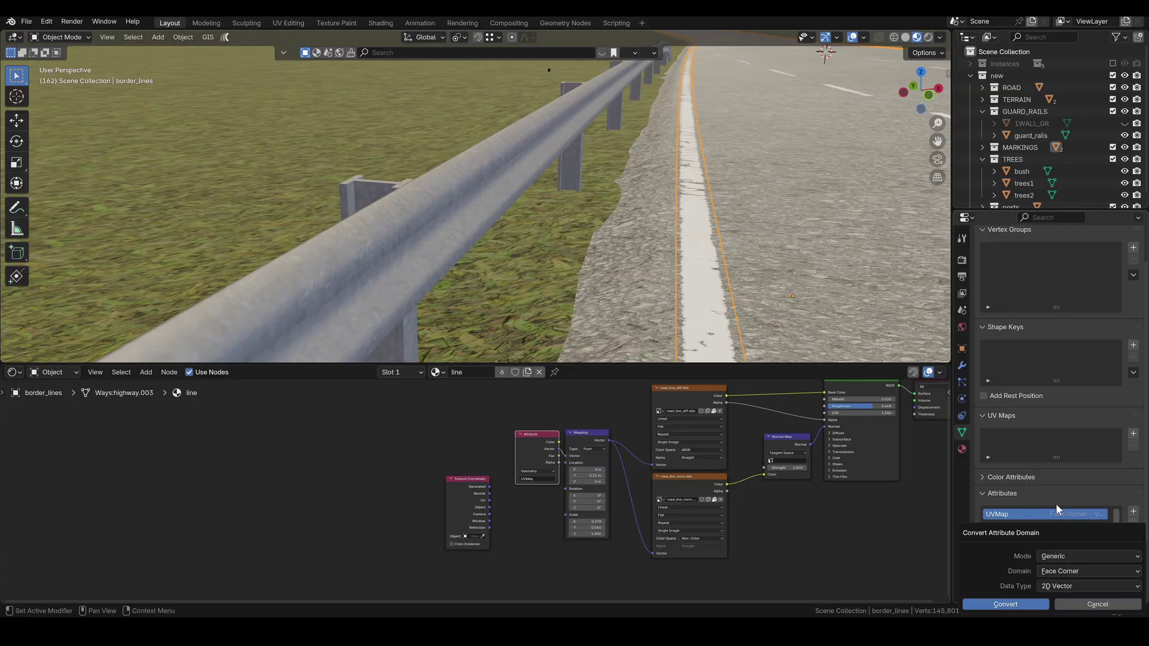
{"action": "left_click", "coordinate": [1022, 604]}
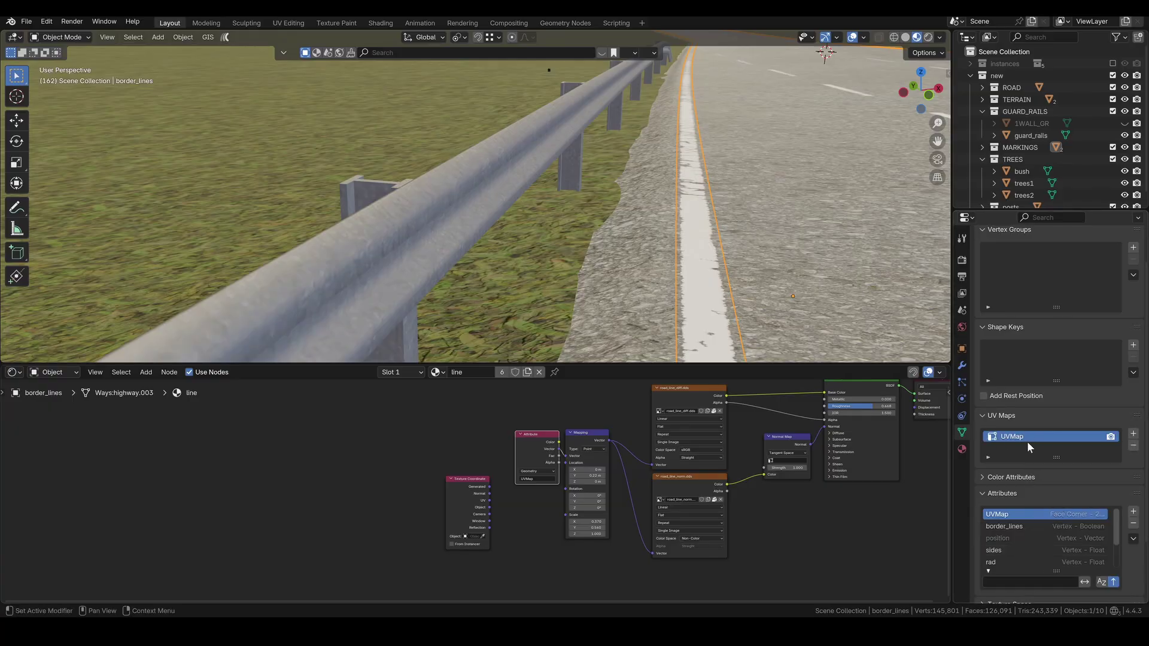
Link the Texture Coordinate UV output to the line material's Mapping vector and delete its Attribute node
{"action": "left_click_drag", "start_coordinate": [489, 500], "coordinate": [566, 456]}
{"action": "left_click", "coordinate": [538, 452]}
{"action": "key", "text": "x"}
{"action": "left_click_drag", "start_coordinate": [470, 480], "coordinate": [523, 447]}
Replace the Attribute node in the road's asphalt1 material with the Texture Coordinate UV output feeding the Mapping node
{"action": "left_click_drag", "start_coordinate": [523, 447], "coordinate": [602, 468]}
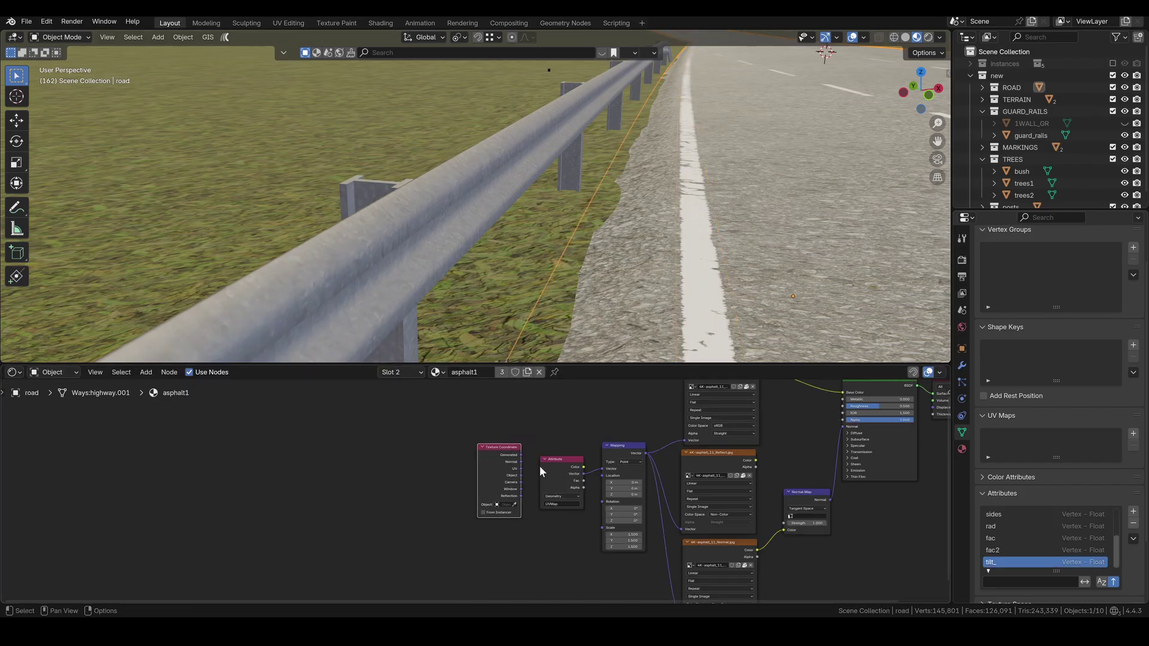
{"action": "left_click", "coordinate": [548, 475]}
{"action": "key", "text": "x"}
{"action": "left_click_drag", "start_coordinate": [501, 476], "coordinate": [574, 475]}
Convert the road's UVMap attribute to a 2D Vector on the Face Corner domain
{"action": "scroll", "coordinate": [1038, 526], "scroll_direction": "up", "scroll_amount": 4}
{"action": "left_click", "coordinate": [1041, 515]}
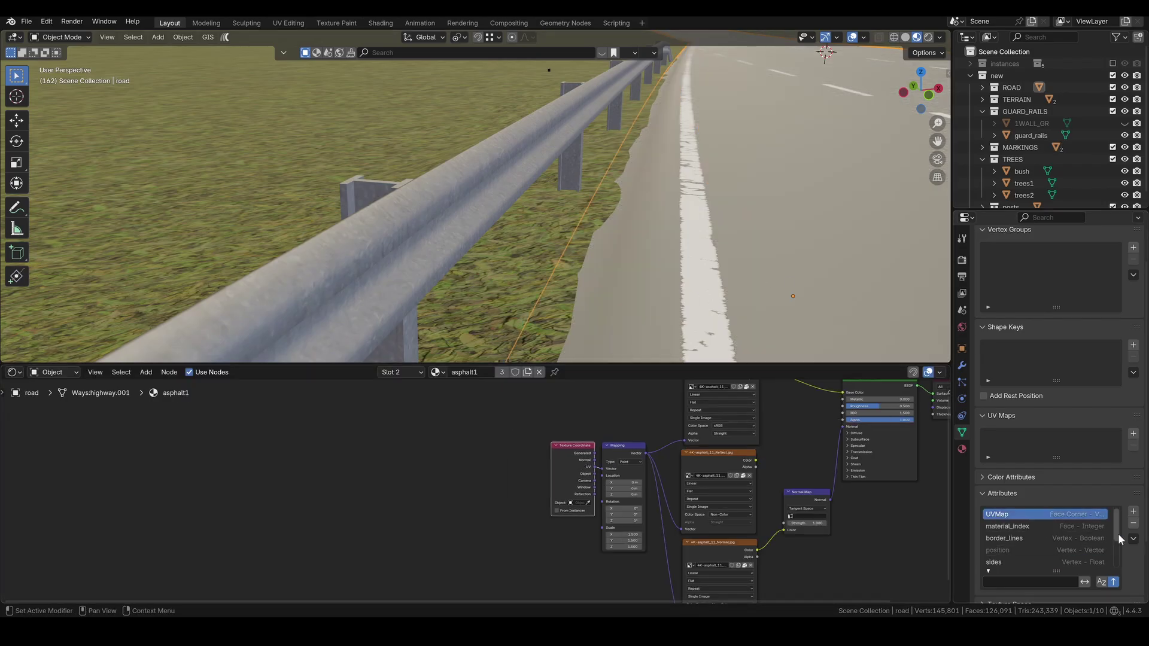
{"action": "left_click", "coordinate": [1132, 539]}
{"action": "left_click", "coordinate": [1098, 555]}
{"action": "left_click", "coordinate": [1066, 586]}
{"action": "left_click", "coordinate": [1055, 510]}
{"action": "left_click", "coordinate": [1022, 603]}
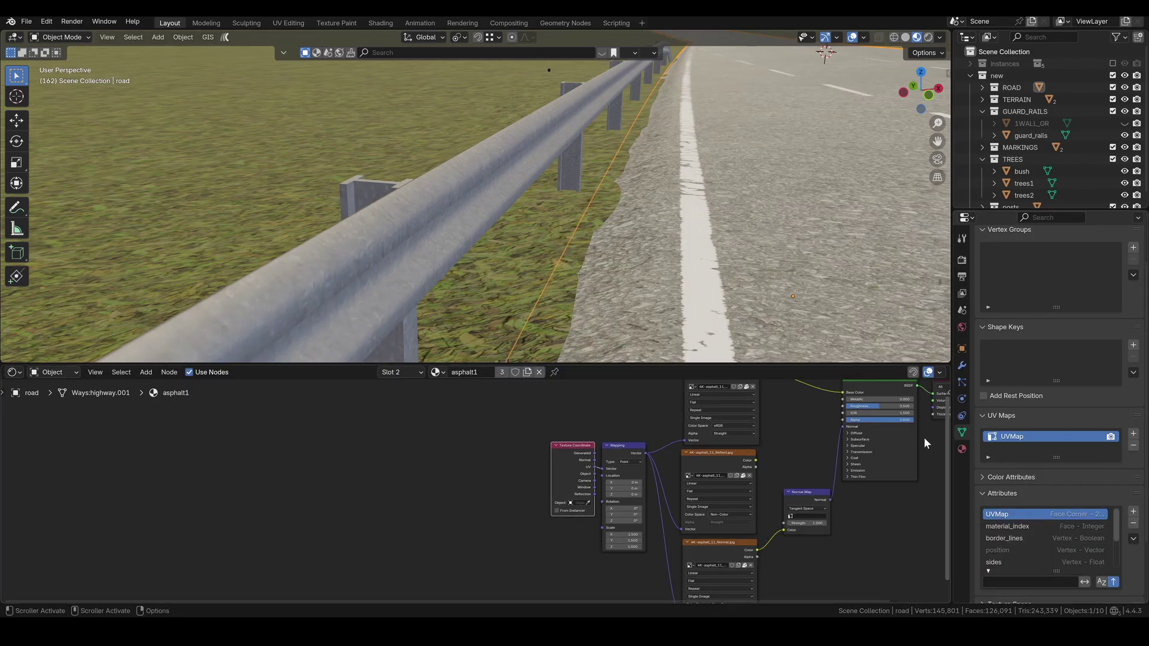
Show a UV Editor beside the 3D view and select all of the road's faces in Edit Mode
{"action": "scroll", "coordinate": [475, 197], "scroll_direction": "down", "scroll_amount": 5}
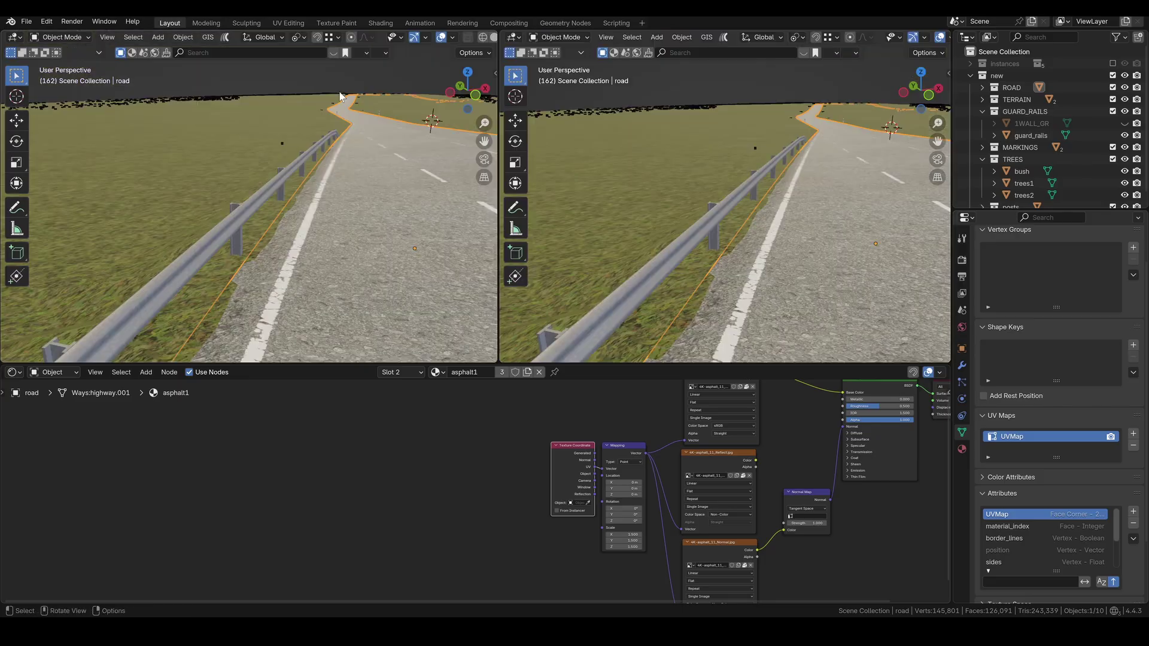
{"action": "left_click", "coordinate": [14, 37]}
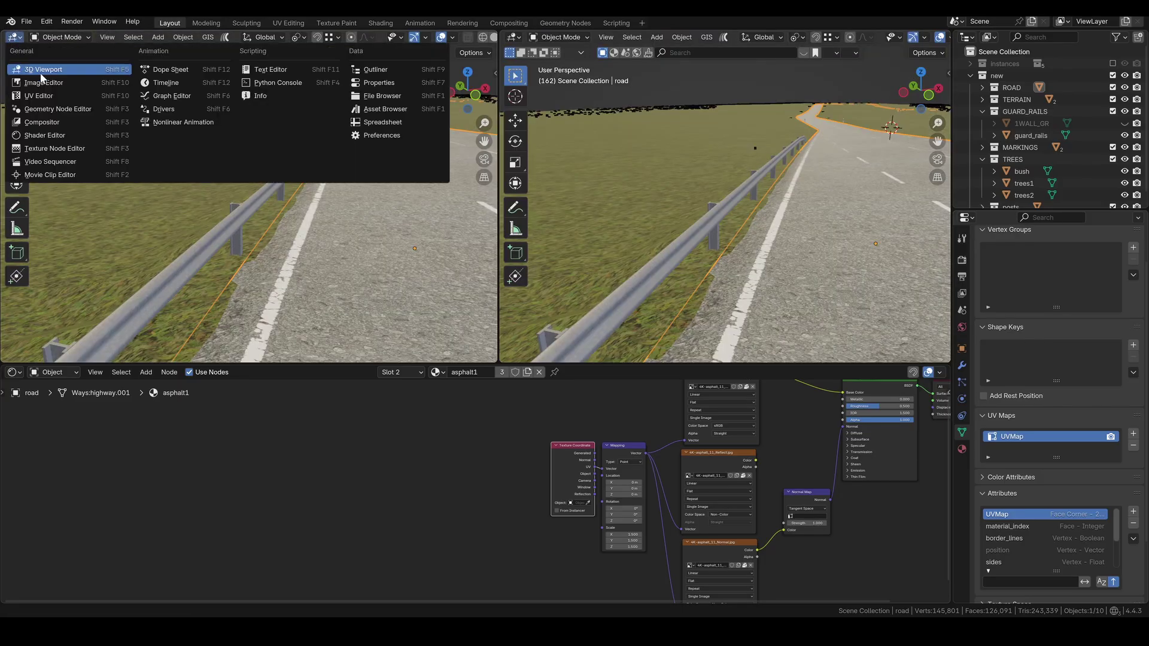
{"action": "left_click", "coordinate": [44, 96]}
{"action": "key", "text": "Tab"}
{"action": "key", "text": "a"}
{"action": "scroll", "coordinate": [280, 260], "scroll_direction": "down", "scroll_amount": 9}
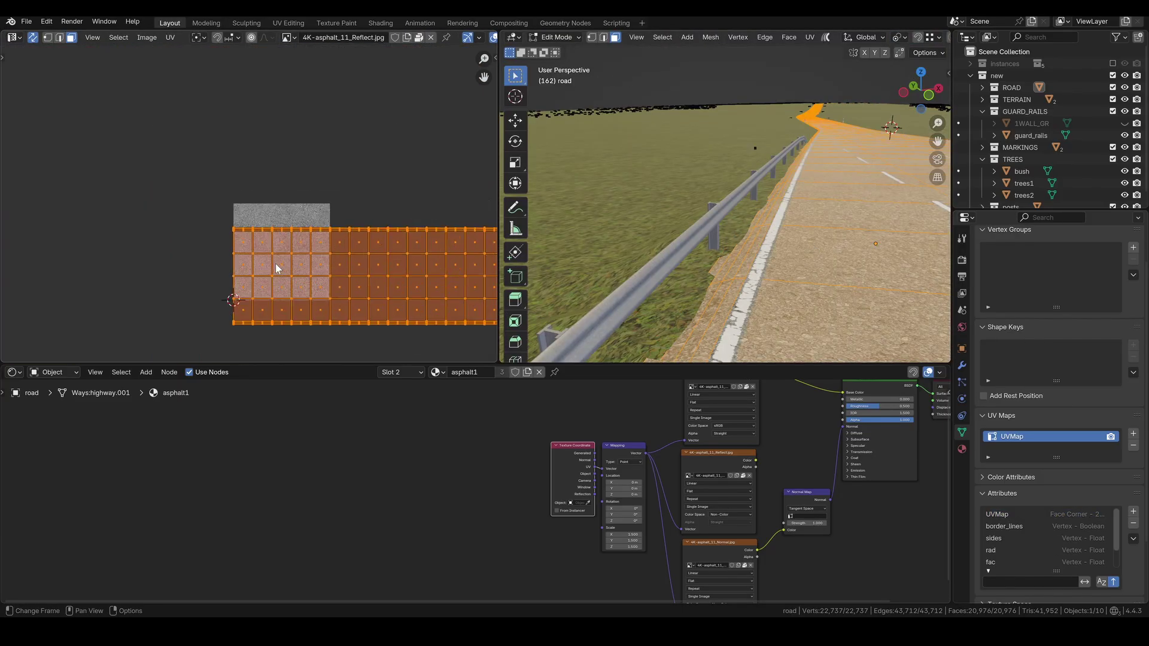
Move the road's UVs up about 0.27 along Y to line up with the asphalt texture
{"action": "scroll", "coordinate": [277, 267], "scroll_direction": "up", "scroll_amount": 2}
{"action": "key", "text": "g"}
{"action": "key", "text": "y"}
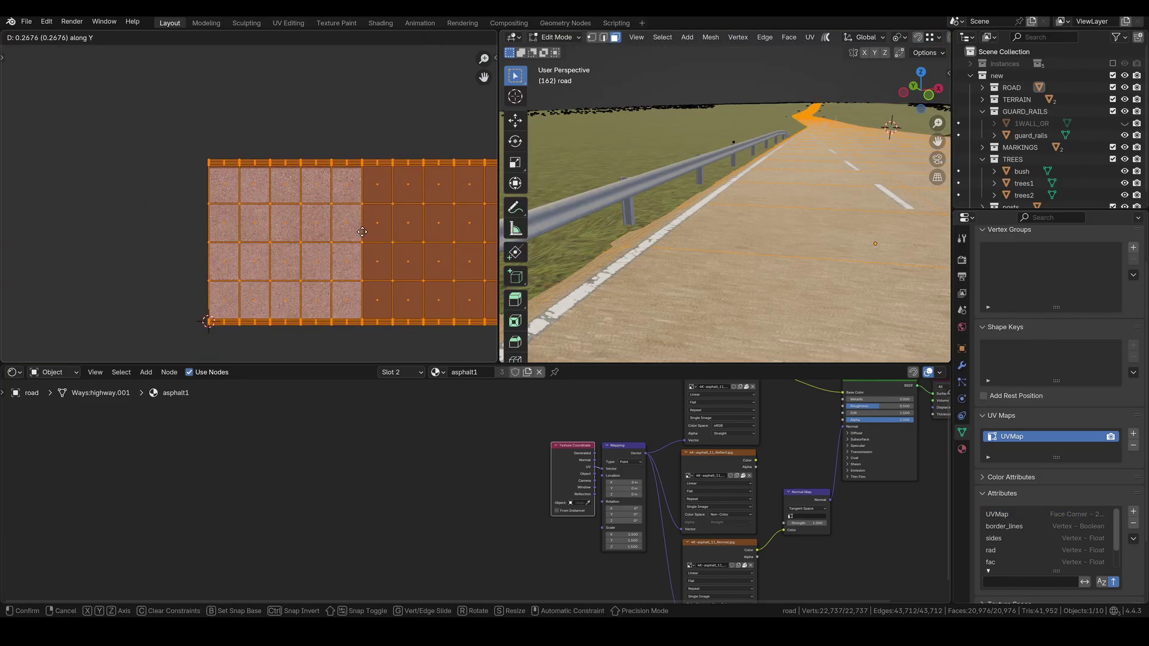
{"action": "left_click", "coordinate": [362, 233]}
Scale the road's whole UV layout freehand over the asphalt texture
{"action": "key", "text": "s"}
{"action": "right_click", "coordinate": [371, 294]}
{"action": "scroll", "coordinate": [351, 274], "scroll_direction": "down", "scroll_amount": 3}
{"action": "key", "text": "s"}
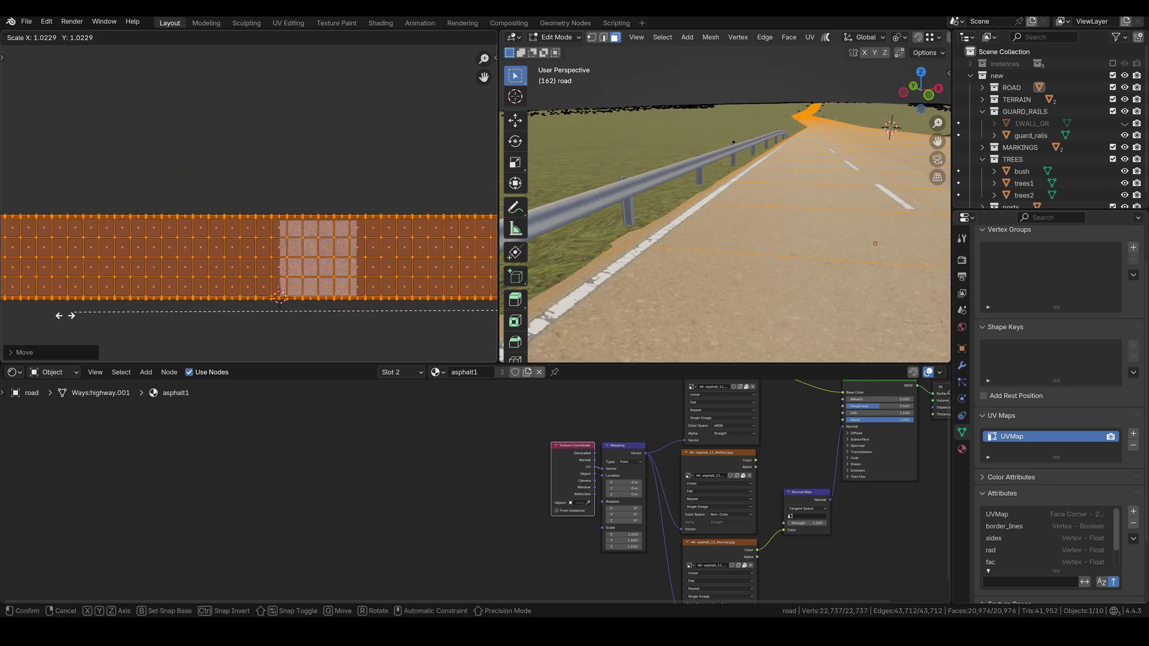
{"action": "left_click", "coordinate": [397, 170]}
{"action": "key", "text": "Tab"}
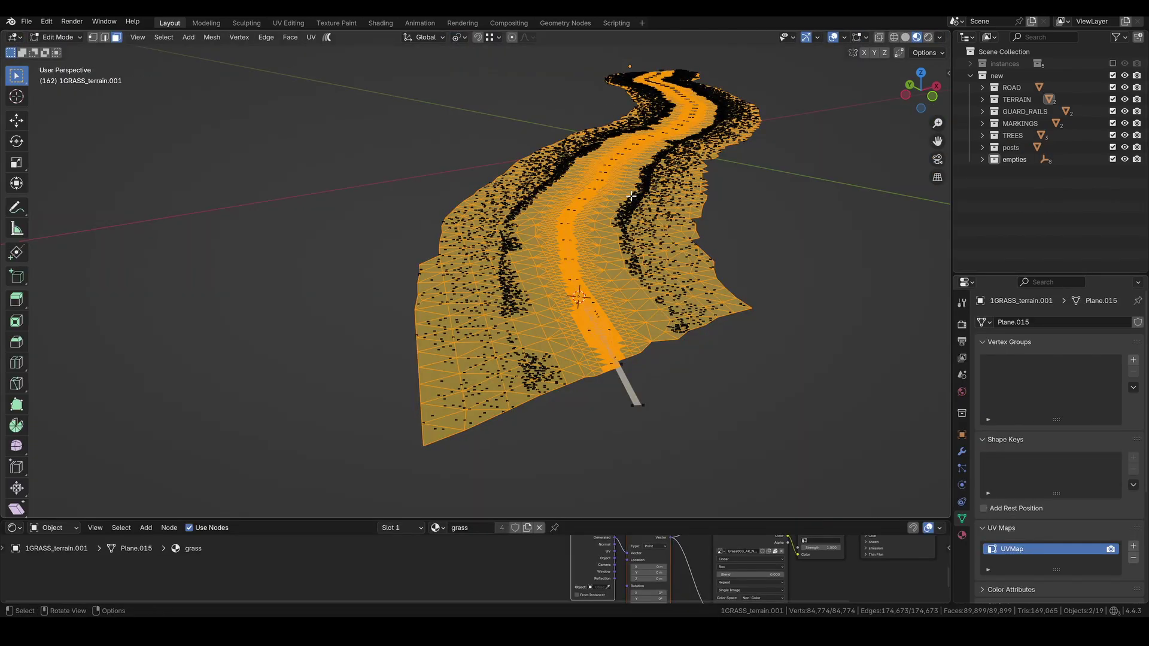
Unwrap all faces of 1GRASS_terrain.001 with Smart UV Project using an angle limit of 66°
{"action": "left_click", "coordinate": [310, 37]}
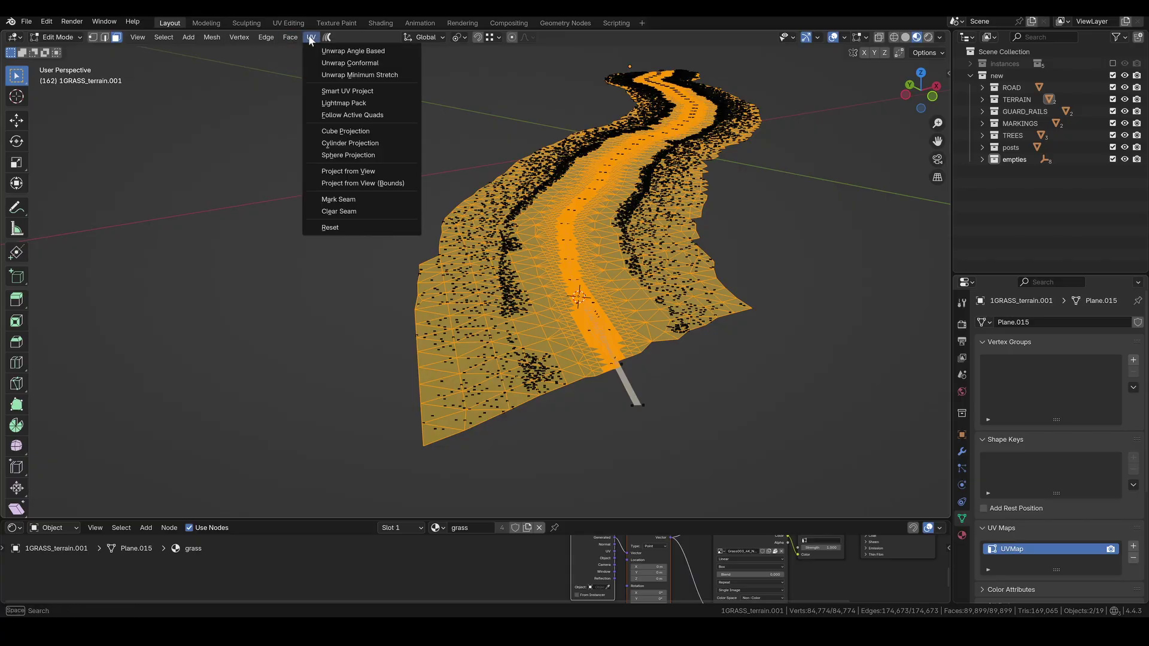
{"action": "left_click", "coordinate": [345, 91]}
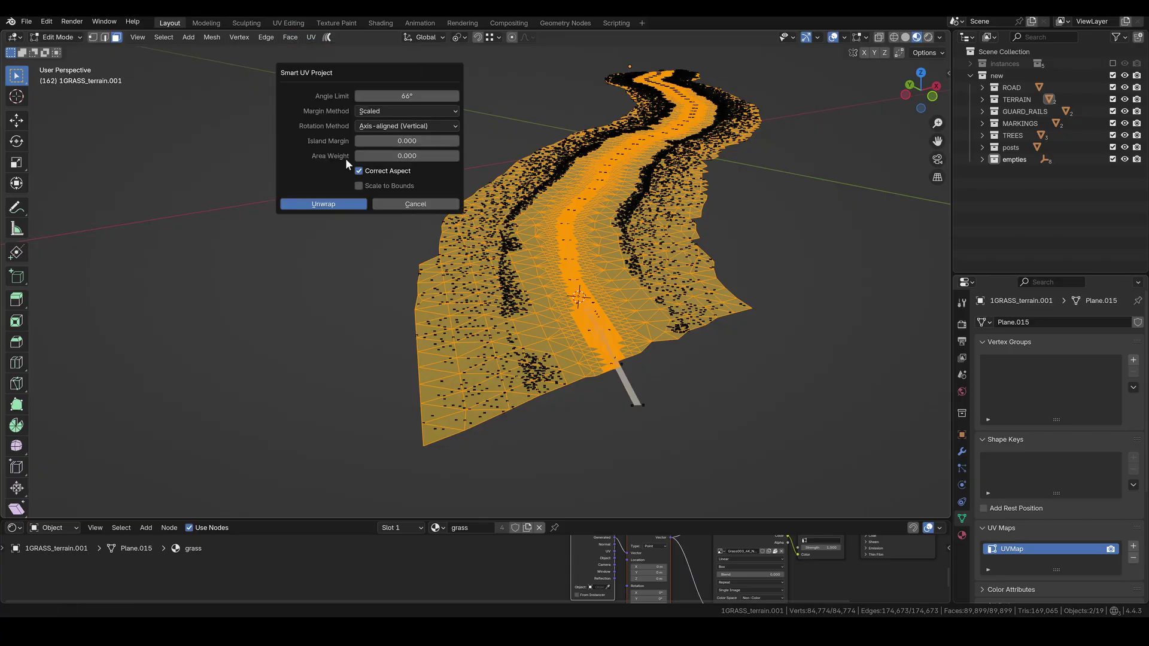
{"action": "left_click", "coordinate": [338, 204]}
Set the projection of the grass material's color and normal image textures to Flat
{"action": "left_click_drag", "start_coordinate": [643, 519], "coordinate": [644, 326]}
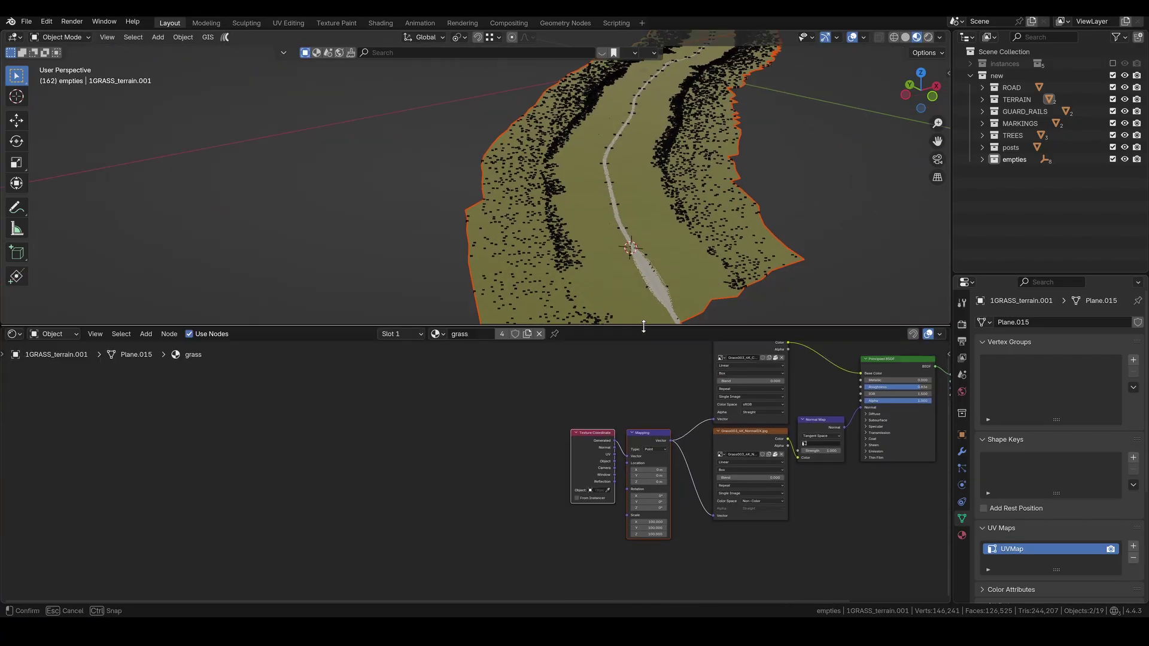
{"action": "middle_click_drag", "start_coordinate": [618, 415], "coordinate": [425, 434]}
{"action": "scroll", "coordinate": [543, 401], "scroll_direction": "up", "scroll_amount": 7}
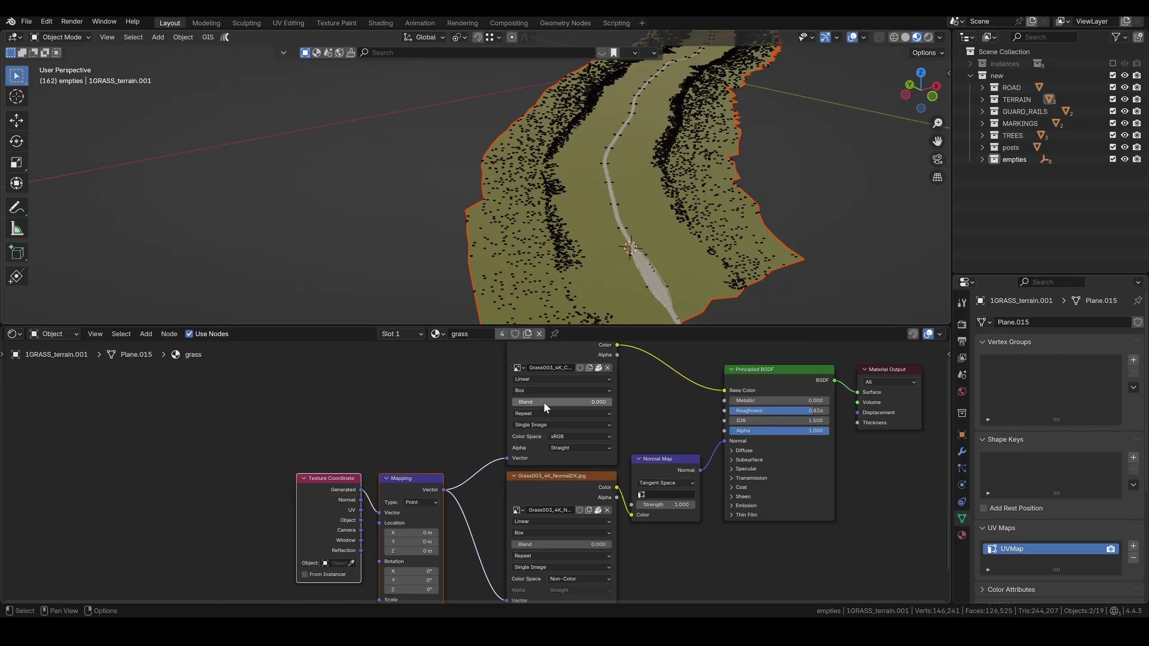
{"action": "left_click", "coordinate": [543, 391]}
{"action": "left_click", "coordinate": [526, 415]}
{"action": "scroll", "coordinate": [533, 430], "scroll_direction": "down", "scroll_amount": 1}
{"action": "left_click", "coordinate": [537, 542]}
{"action": "left_click", "coordinate": [527, 565]}
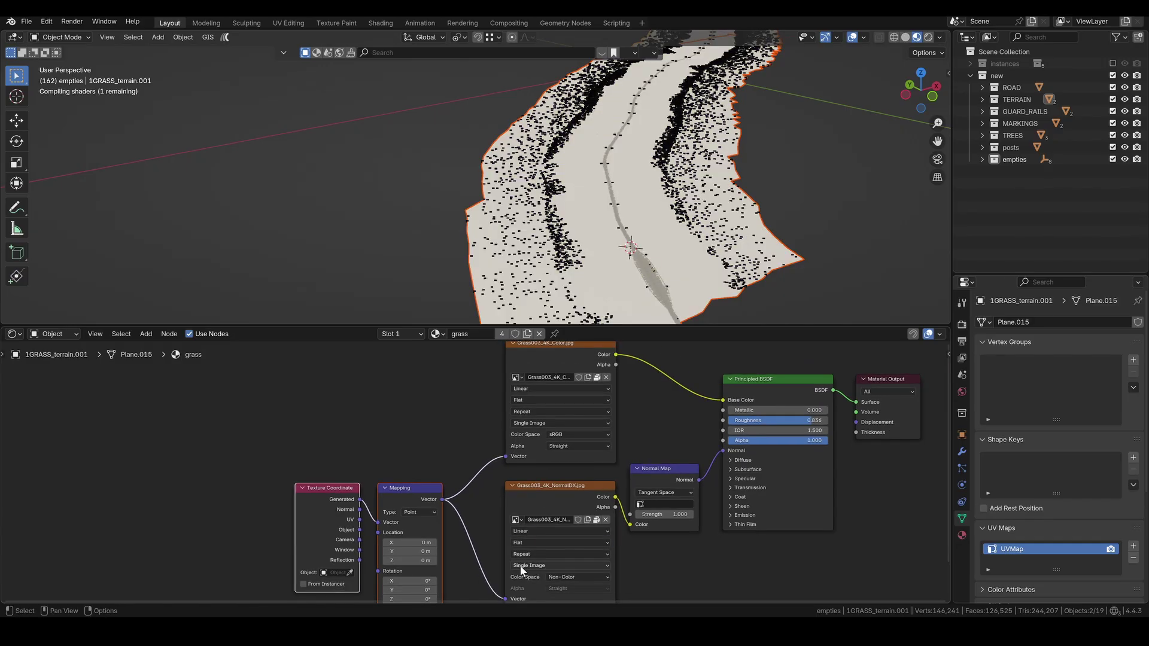
Feed the grass material's Mapping node from the UV output and set its X, Y and Z scale to 250
{"action": "left_click_drag", "start_coordinate": [359, 519], "coordinate": [378, 522]}
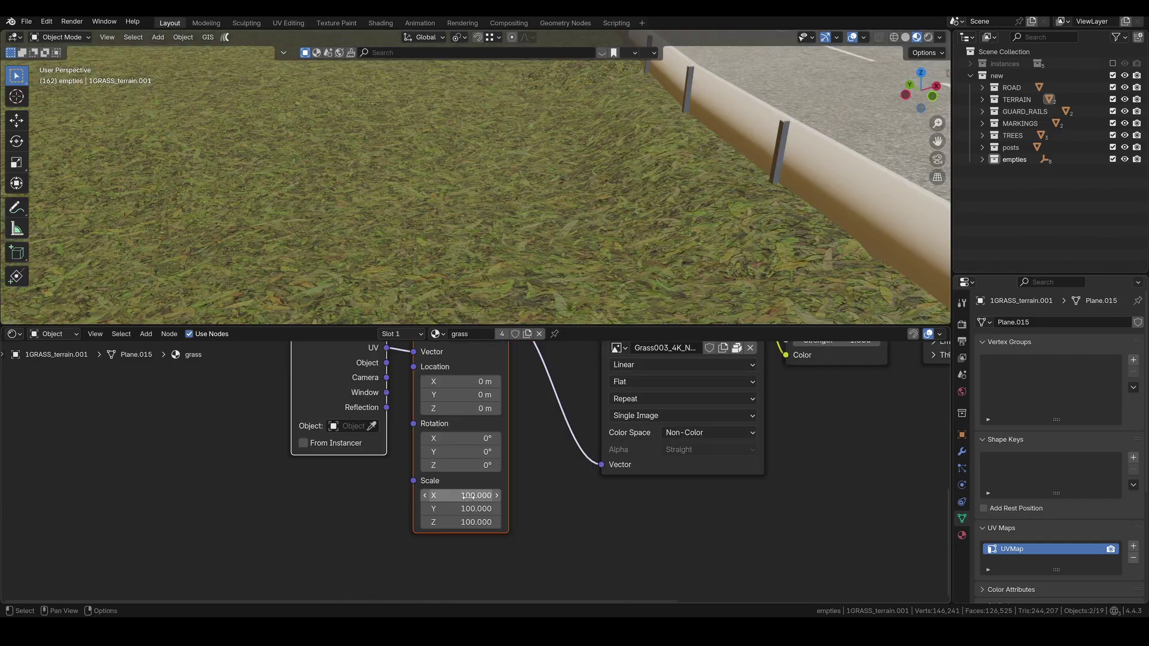
{"action": "left_click", "coordinate": [436, 495]}
{"action": "type", "text": "250"}
{"action": "key", "text": "Return"}
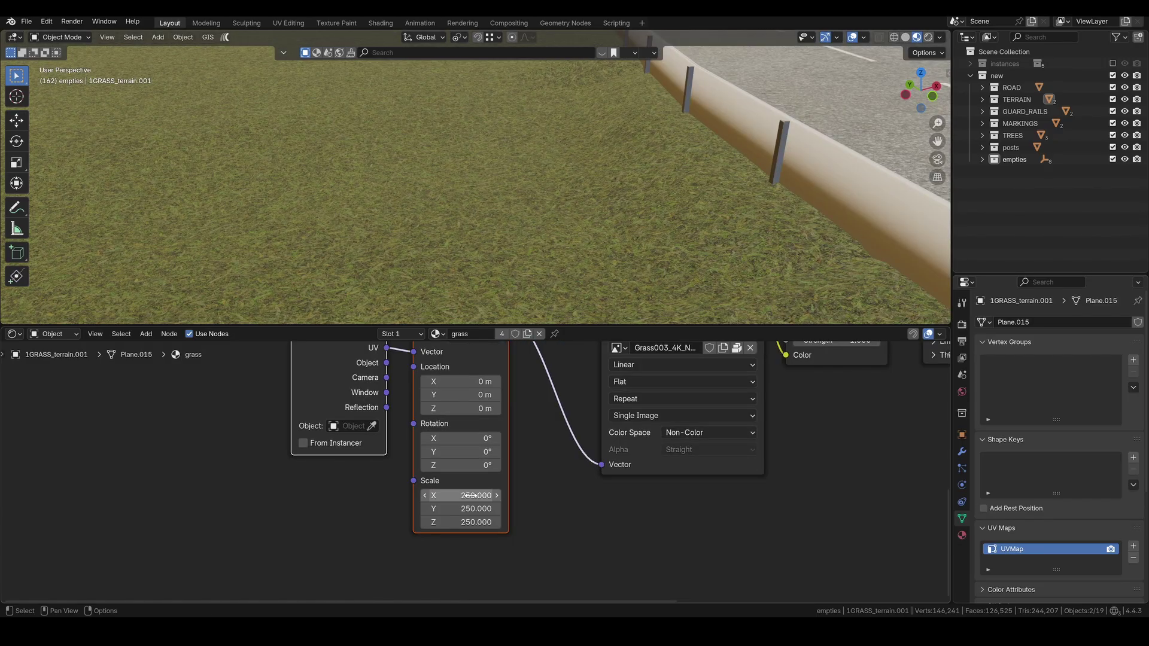
{"action": "left_click_drag", "start_coordinate": [563, 326], "coordinate": [564, 482]}
Recalculate the normals of the 1WALL_GR mesh outward with the face orientation overlay shown
{"action": "scroll", "coordinate": [594, 303], "scroll_direction": "down", "scroll_amount": 5}
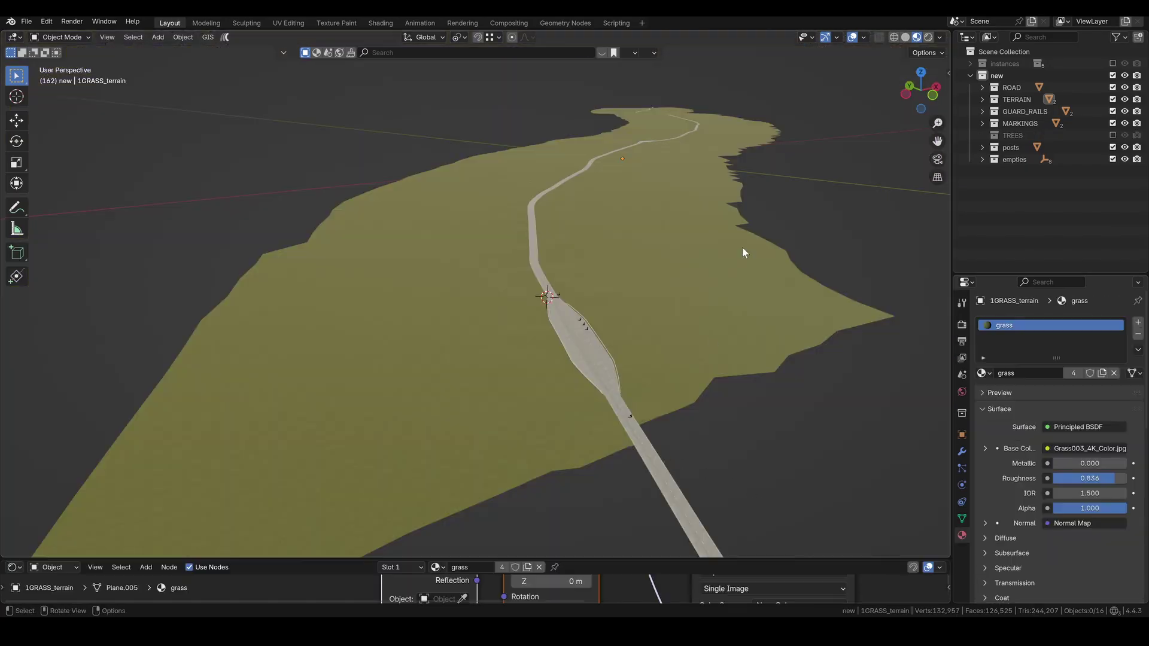
{"action": "left_click", "coordinate": [862, 38]}
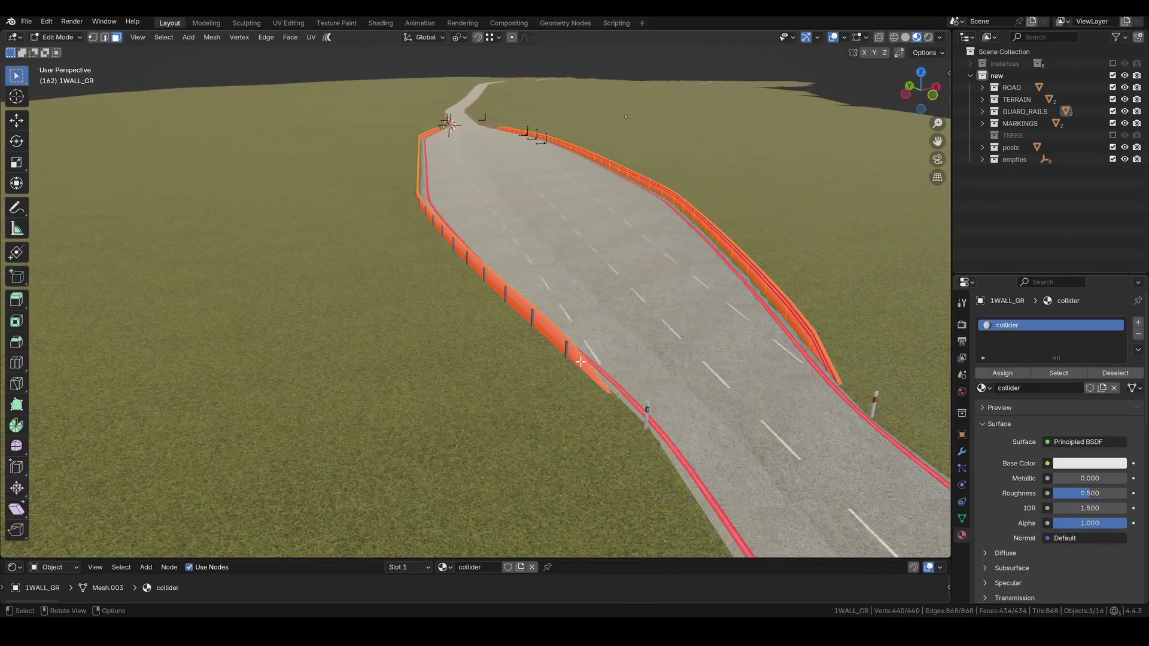
{"action": "key", "text": "shift+n"}
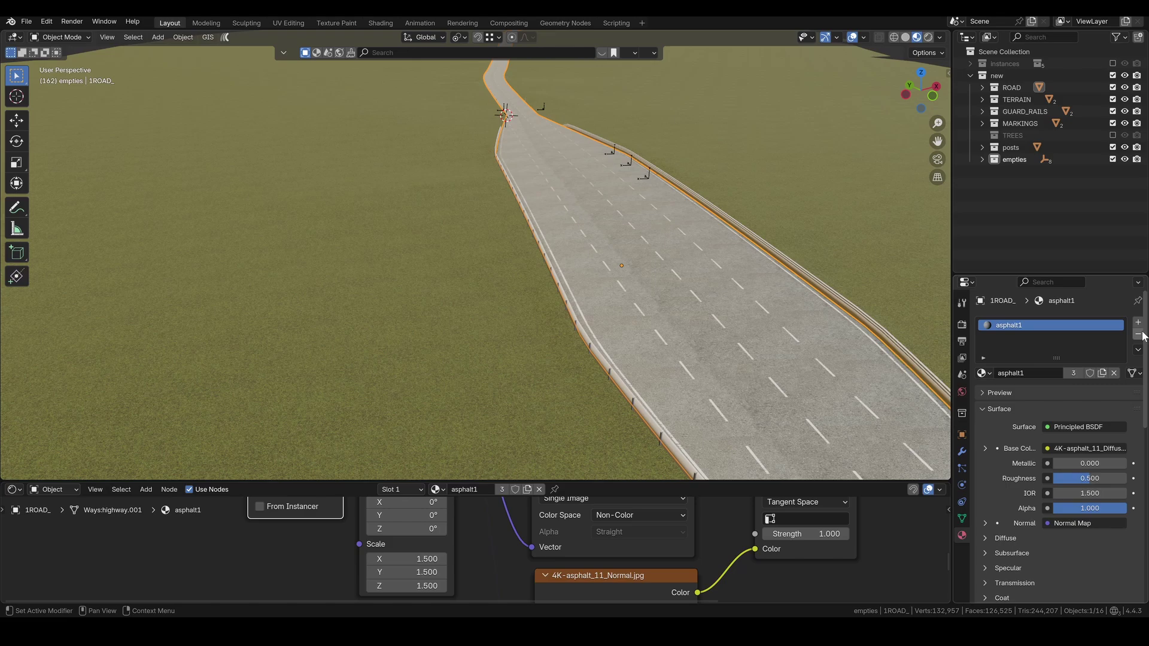
Rename the material of the 1WALL_GR wall to collider and check the material of the posts
{"action": "left_click", "coordinate": [612, 368]}
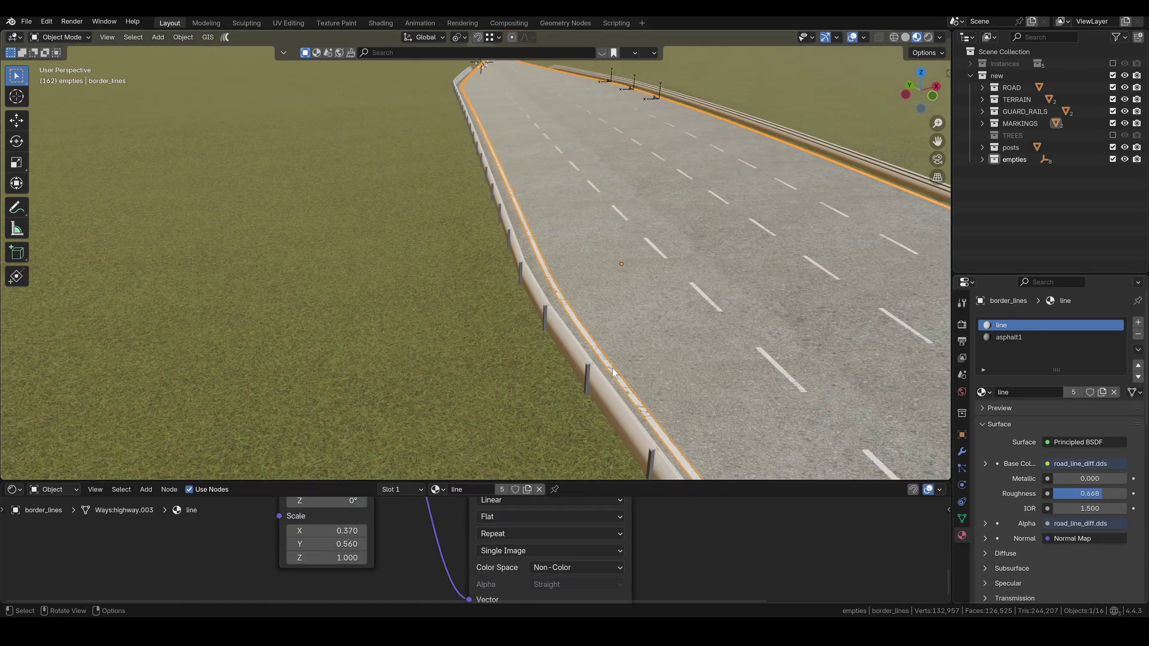
{"action": "left_click", "coordinate": [574, 354]}
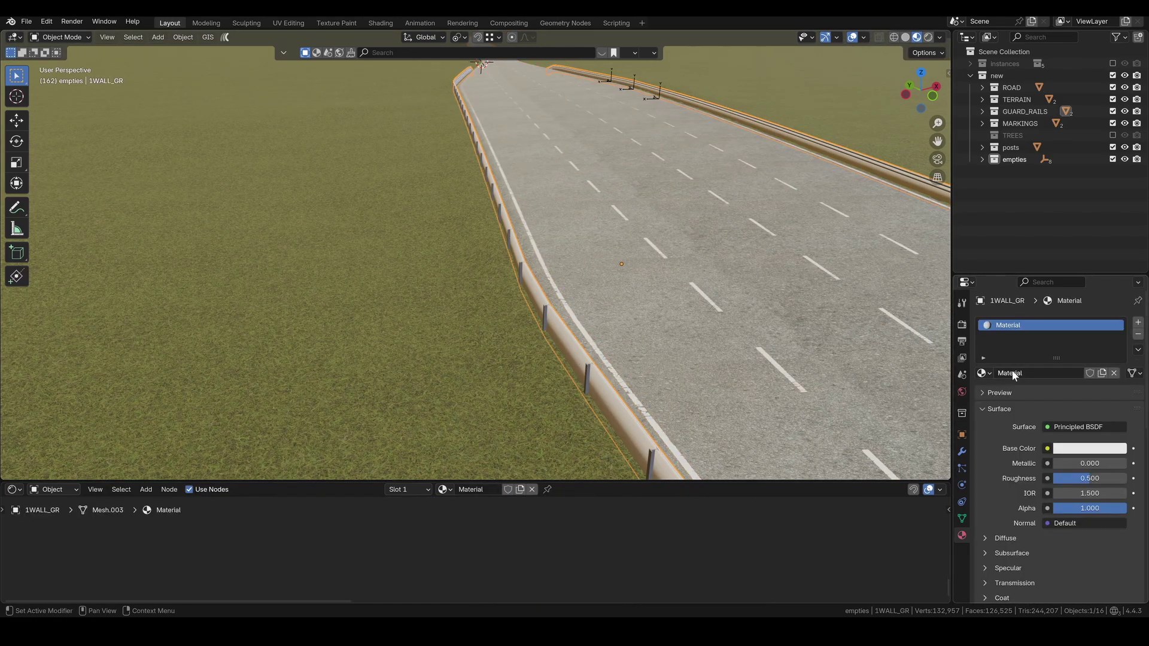
{"action": "double_click", "coordinate": [1012, 372]}
{"action": "type", "text": "collider"}
{"action": "key", "text": "Return"}
{"action": "left_click", "coordinate": [588, 377]}
{"action": "scroll", "coordinate": [608, 360], "scroll_direction": "down", "scroll_amount": 2}
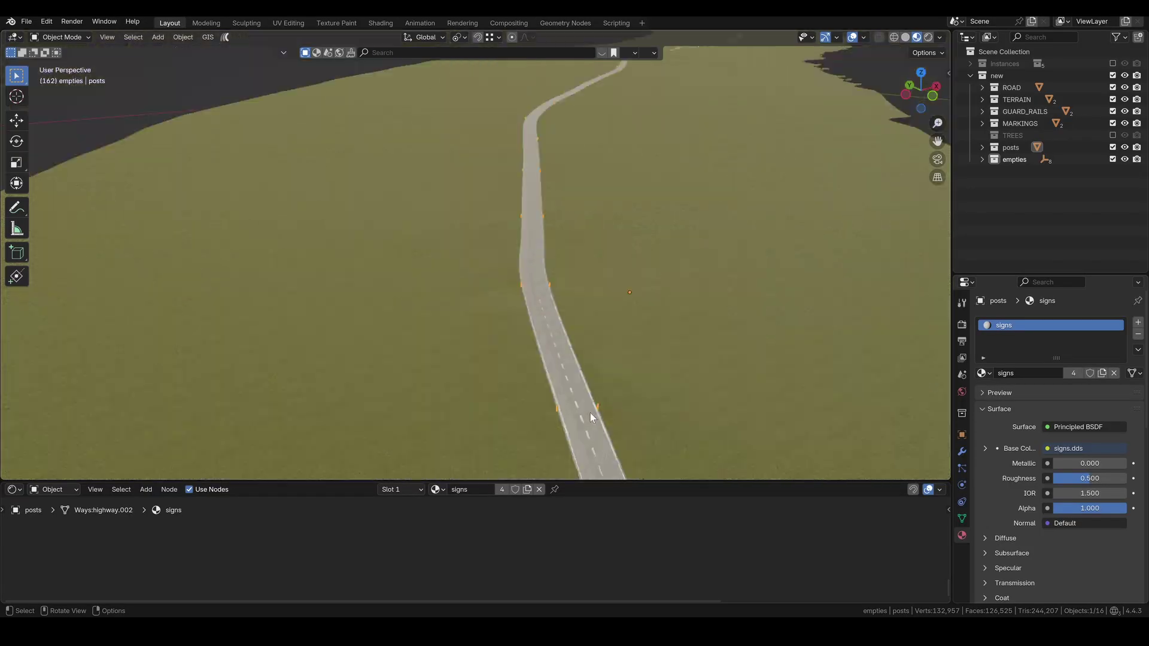
Add an Arrows empty beside the road and rotate it freehand around the Z axis
{"action": "key", "text": "shift+a"}
{"action": "mouse_move", "coordinate": [604, 445]}
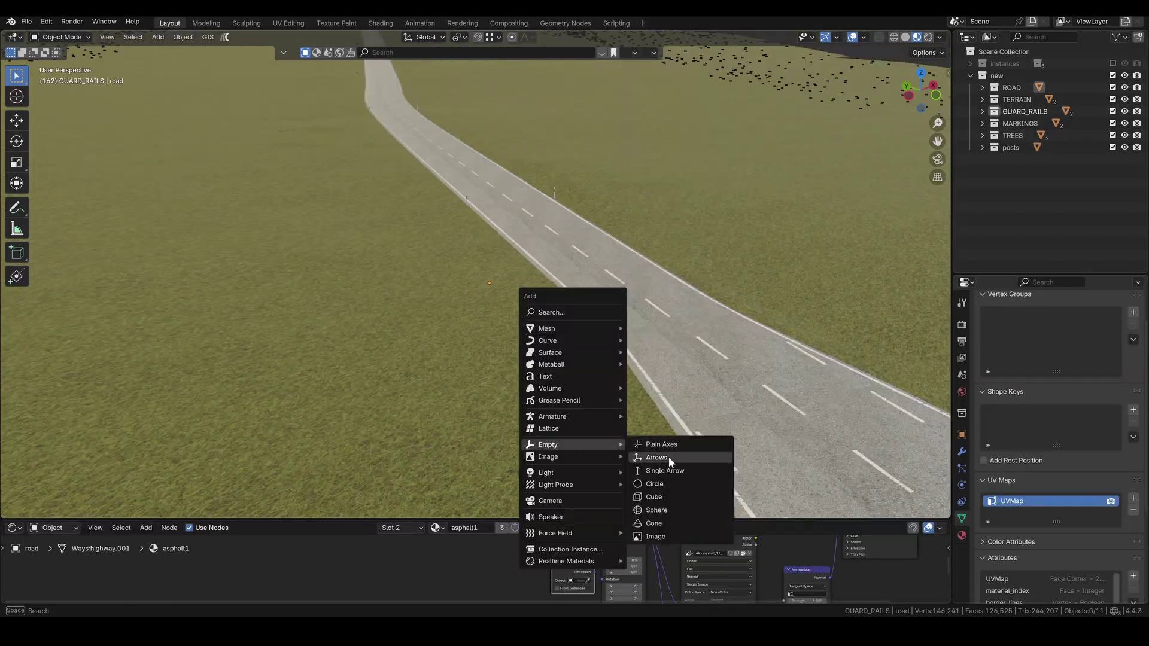
{"action": "left_click", "coordinate": [669, 458]}
{"action": "key", "text": "r"}
{"action": "key", "text": "z"}
{"action": "left_click", "coordinate": [633, 376]}
Rotate the Arrows empty 90° around its local X axis
{"action": "key", "text": "r"}
{"action": "key", "text": "x"}
{"action": "key", "text": "x"}
{"action": "key", "text": "9"}
{"action": "key", "text": "0"}
{"action": "key", "text": "Return"}
Adjust the empty's height along Z and rotate it about -6.2° in top view to align with the road
{"action": "key", "text": "g"}
{"action": "key", "text": "z"}
{"action": "left_click", "coordinate": [643, 336]}
{"action": "key", "text": "KP_7"}
{"action": "key", "text": "r"}
{"action": "left_click", "coordinate": [661, 298]}
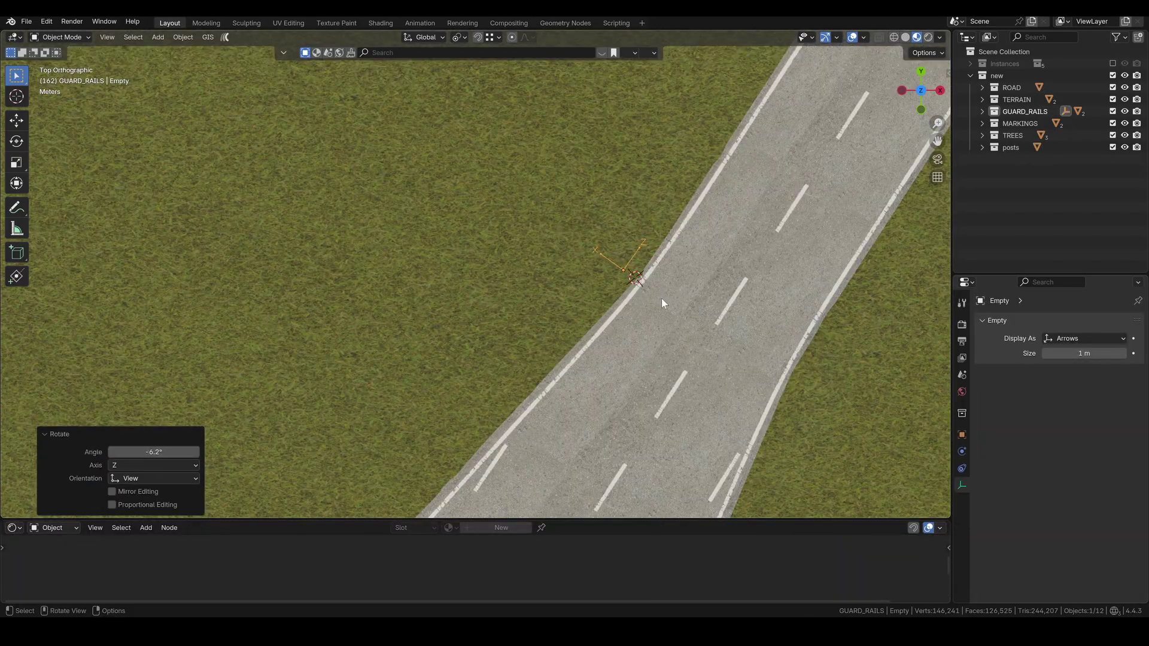
Create a collection named empties inside the new collection and move the Arrows empty into it
{"action": "key", "text": "m"}
{"action": "left_click", "coordinate": [741, 294]}
{"action": "right_click", "coordinate": [1006, 74]}
{"action": "double_click", "coordinate": [1012, 171]}
{"action": "type", "text": "Empties"}
{"action": "key", "text": "Return"}
{"action": "left_click_drag", "start_coordinate": [1013, 171], "coordinate": [1011, 160]}
{"action": "double_click", "coordinate": [1011, 160]}
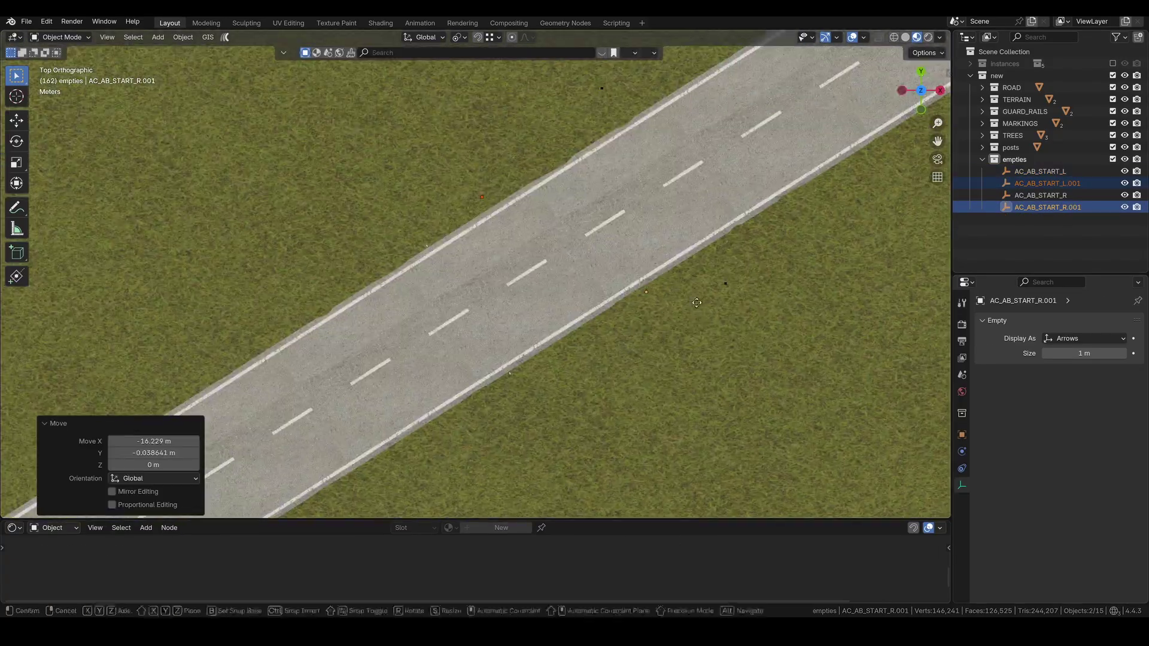
Rename the duplicated start empties AC_AB_FINISH_L and AC_AB_FINISH_R, and duplicate AC_AB_START_R onto the widened road section
{"action": "middle_click_drag", "start_coordinate": [634, 282], "coordinate": [682, 200]}
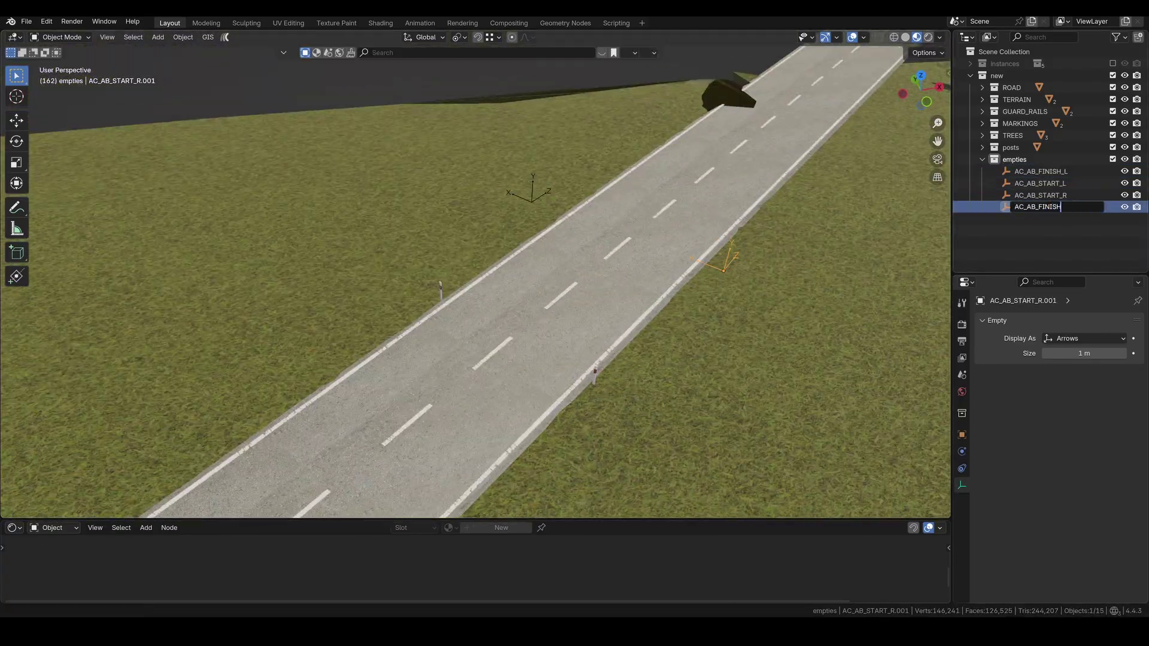
{"action": "key", "text": "KP_7"}
{"action": "key", "text": "shift+d"}
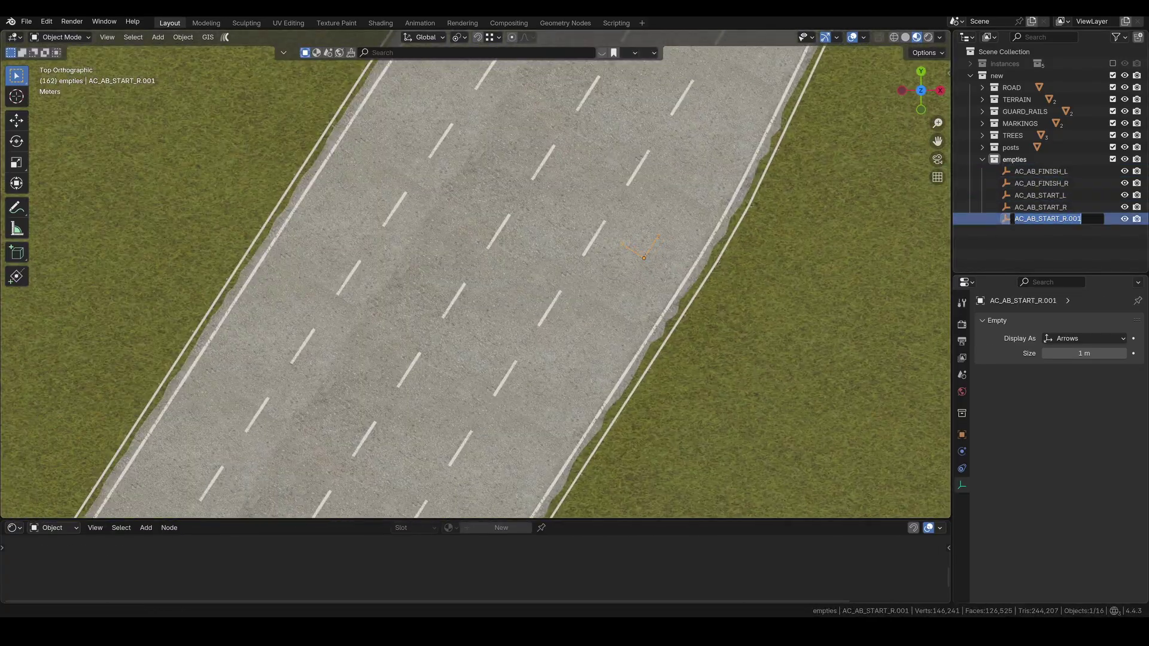
{"action": "key", "text": "Return"}
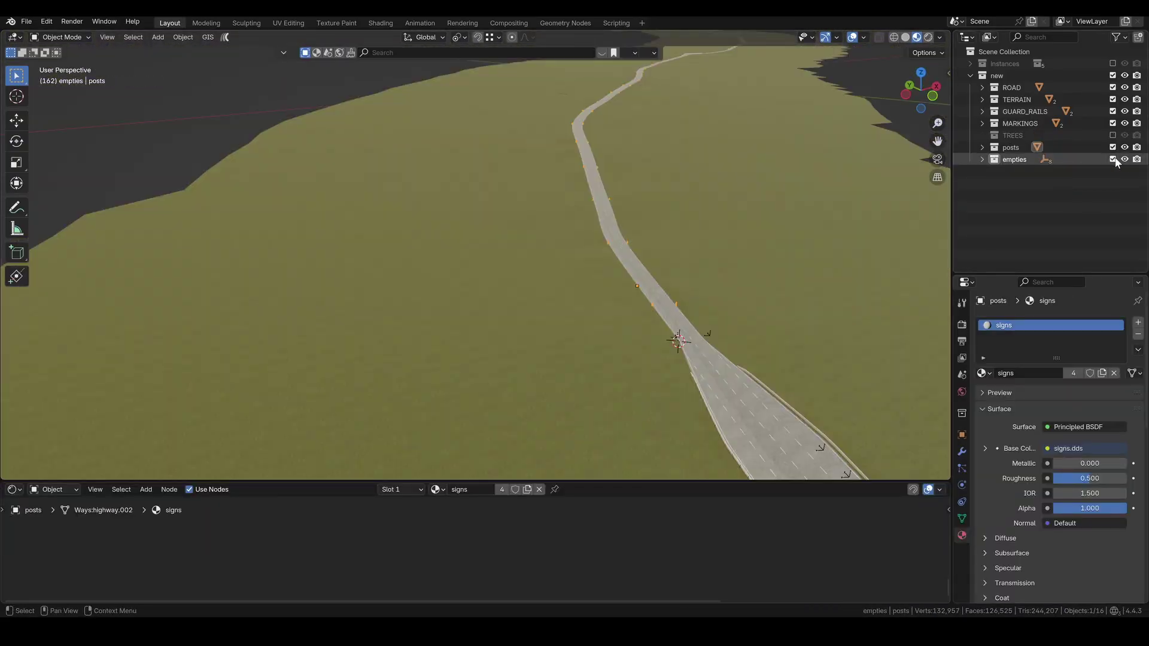
Exclude the empties collection, select all remaining objects and apply all their transforms
{"action": "left_click", "coordinate": [1112, 159]}
{"action": "key", "text": "a"}
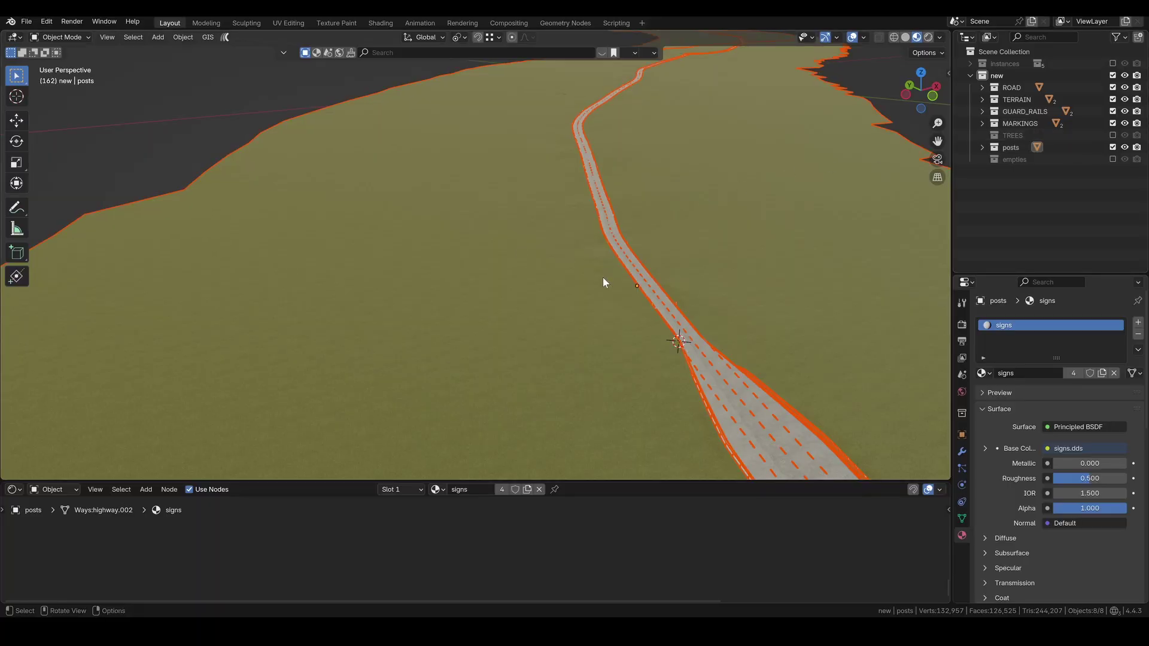
{"action": "key", "text": "ctrl+a"}
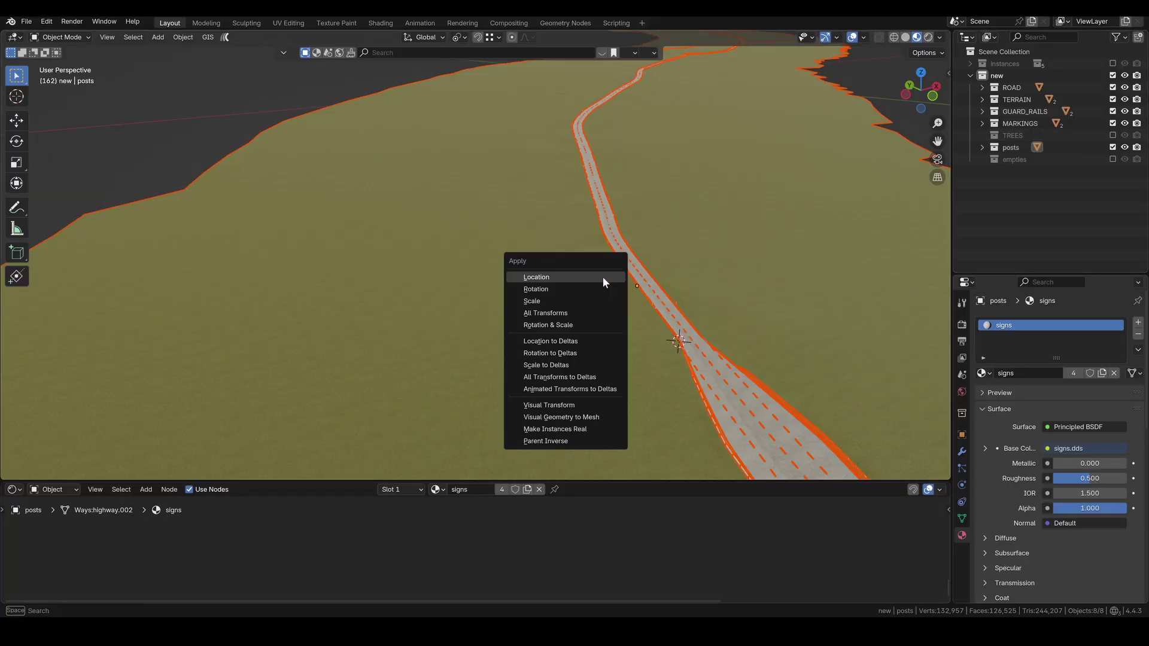
{"action": "left_click", "coordinate": [586, 313]}
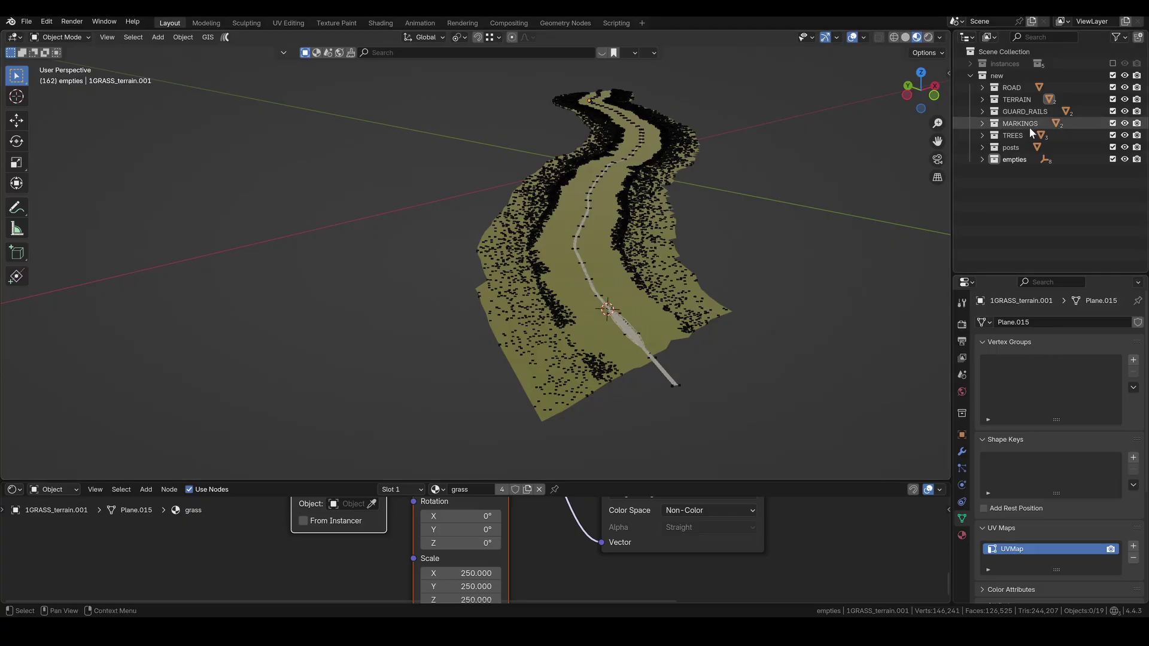
Exclude the TREES collection from the view layer and rename the object in the ROAD collection 1ROAD_
{"action": "left_click", "coordinate": [1112, 135]}
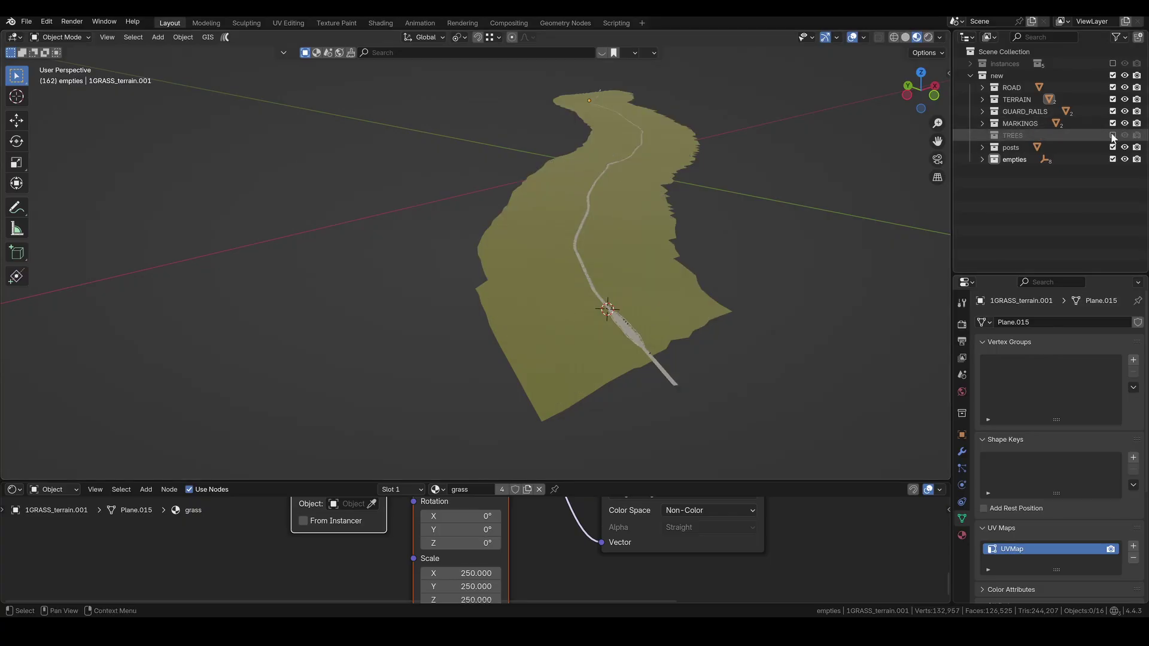
{"action": "left_click", "coordinate": [982, 87]}
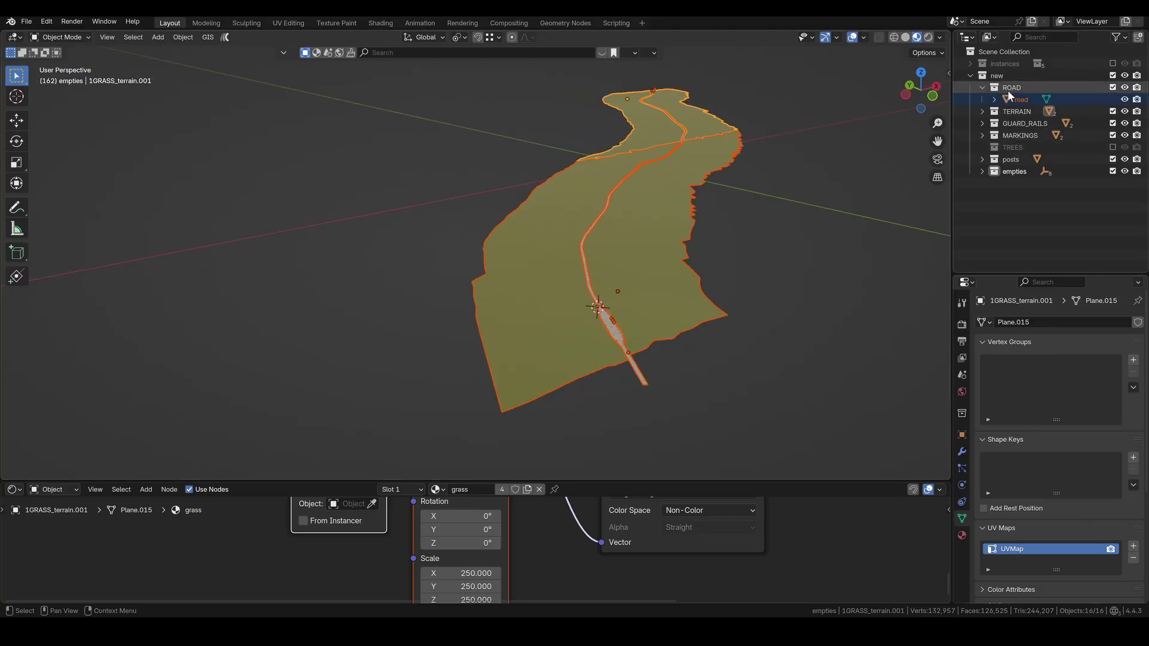
{"action": "double_click", "coordinate": [1023, 99]}
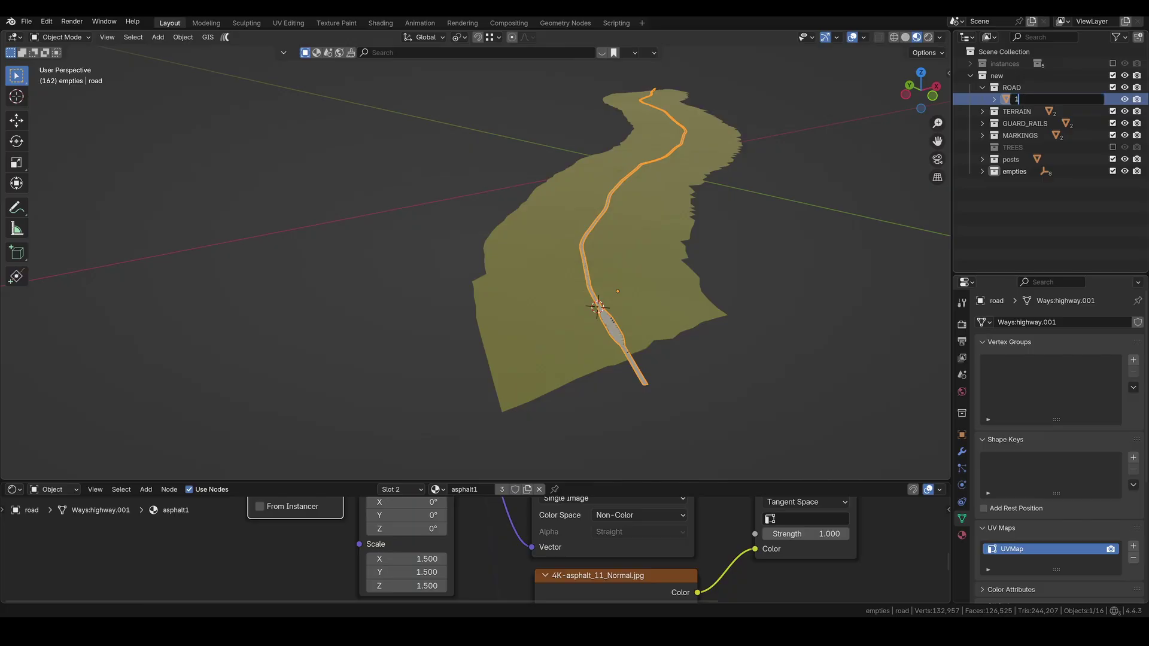
{"action": "type", "text": "1ROAD_"}
{"action": "key", "text": "Return"}
Select all objects and set up an FBX export limited to selected objects, with only the Empty and Mesh object types
{"action": "key", "text": "a"}
{"action": "left_click", "coordinate": [27, 21]}
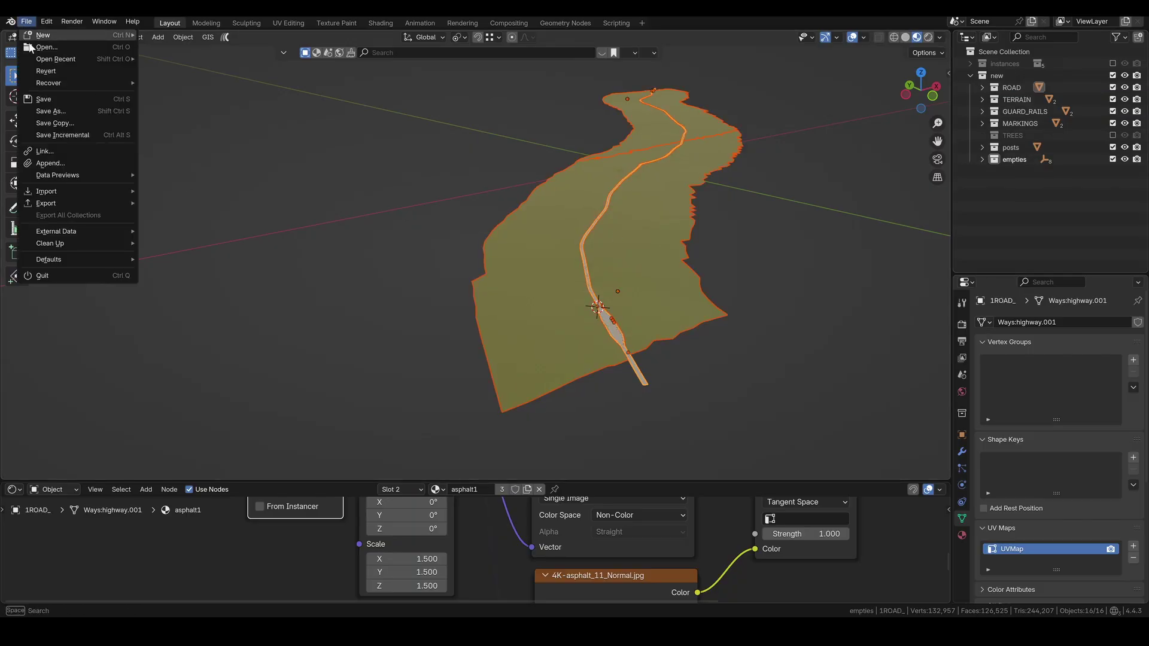
{"action": "mouse_move", "coordinate": [98, 204]}
{"action": "left_click", "coordinate": [272, 310]}
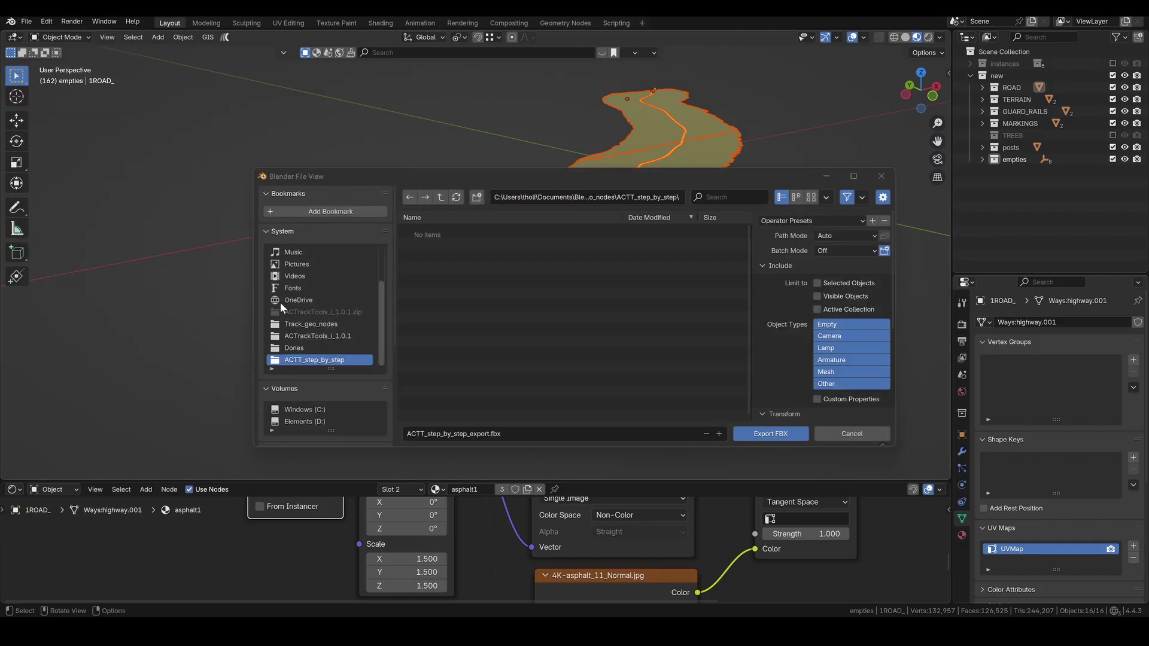
{"action": "left_click", "coordinate": [834, 327]}
{"action": "scroll", "coordinate": [788, 342], "scroll_direction": "down", "scroll_amount": 3}
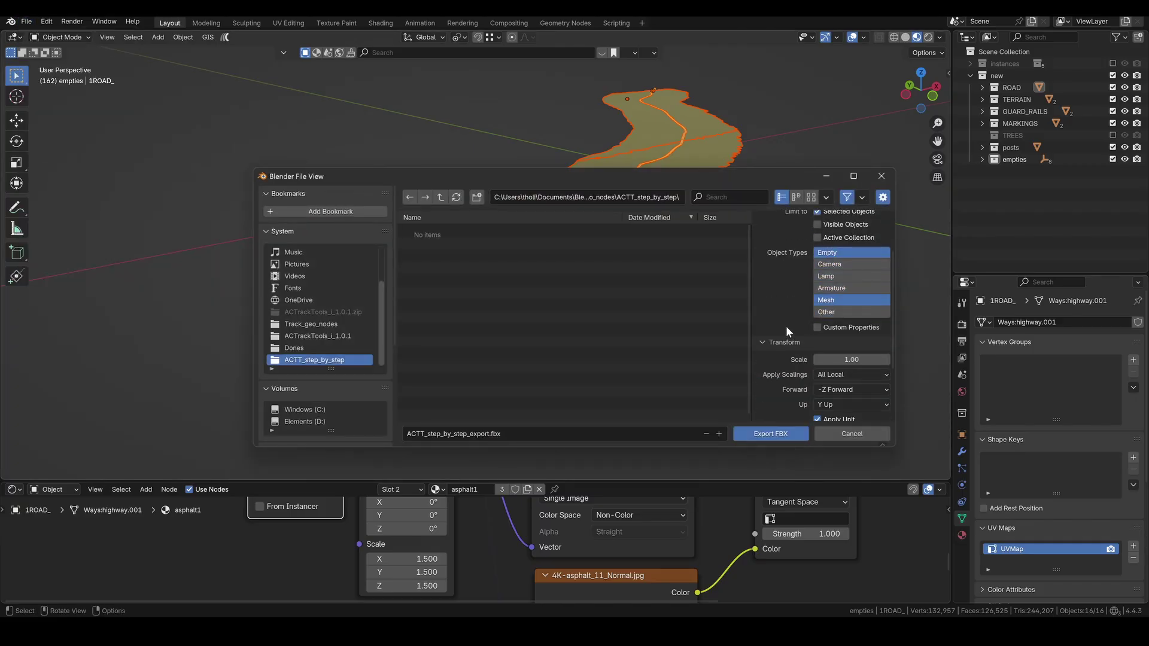
Set the FBX export scale to 0.01 and Apply Scalings to FBX All
{"action": "left_click", "coordinate": [844, 359]}
{"action": "type", "text": "0.01"}
{"action": "key", "text": "Return"}
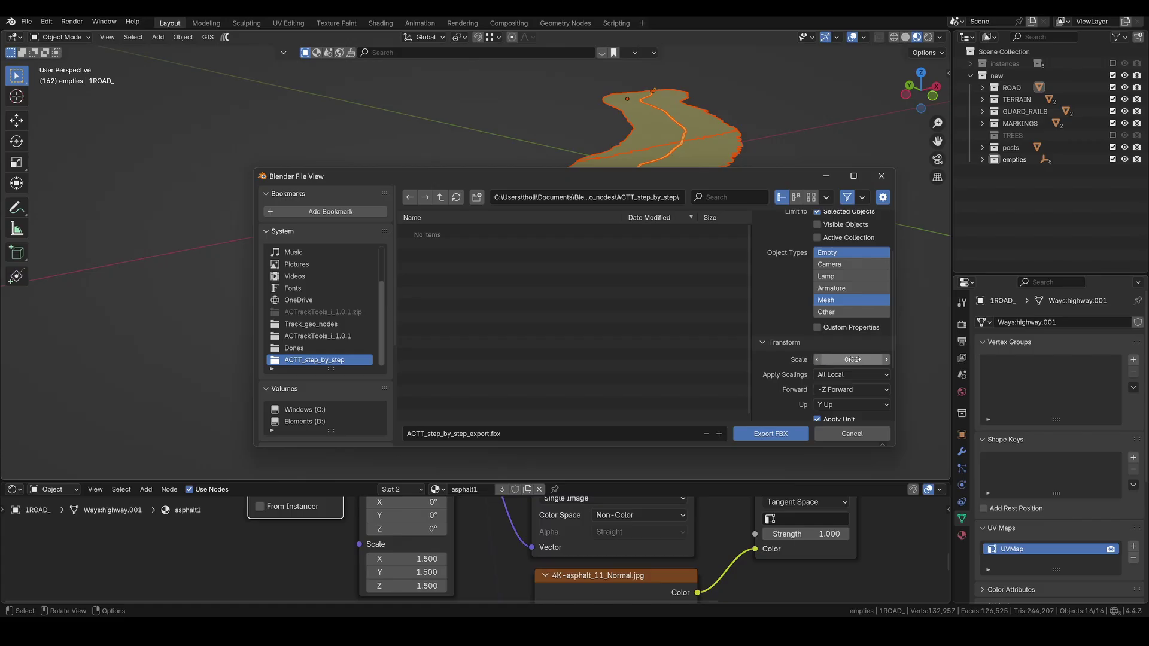
{"action": "scroll", "coordinate": [856, 331], "scroll_direction": "down", "scroll_amount": 2}
{"action": "left_click", "coordinate": [860, 327]}
{"action": "left_click", "coordinate": [824, 379]}
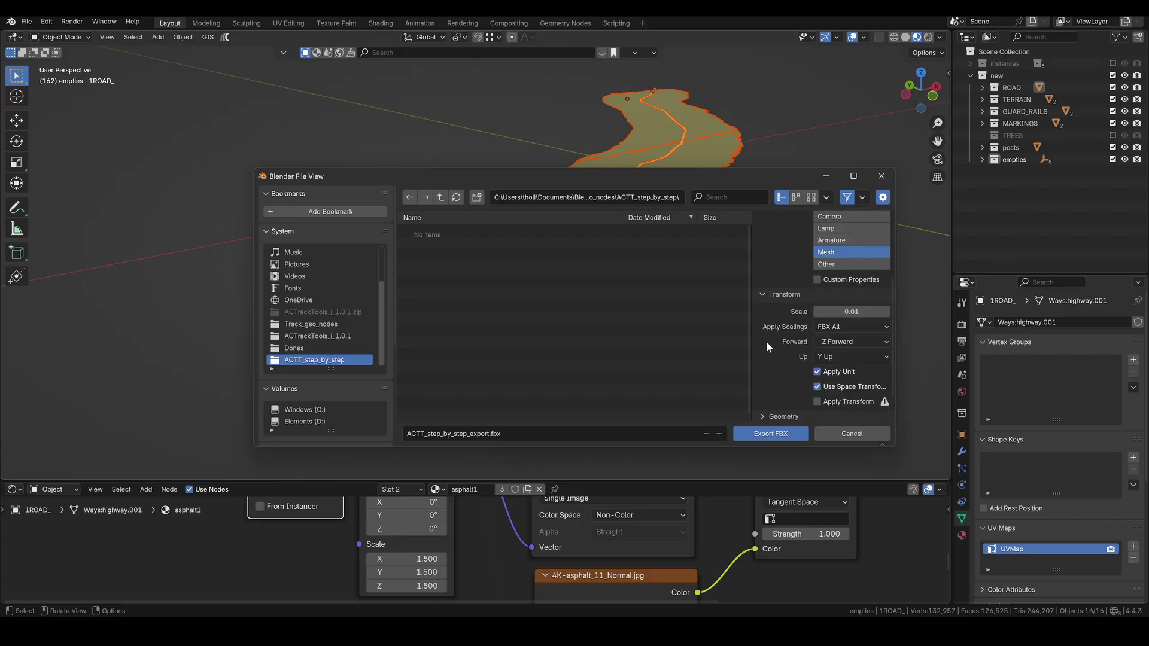
{"action": "scroll", "coordinate": [773, 330], "scroll_direction": "down", "scroll_amount": 1}
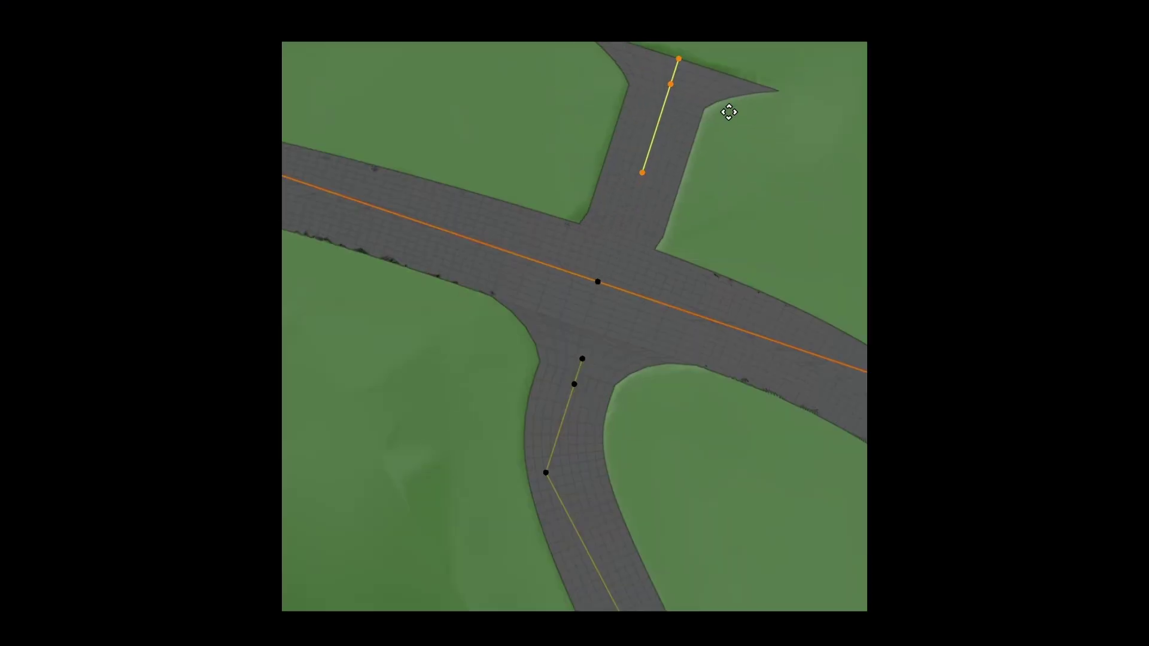
Move the side road's selected end points at the crossing and resize the main road curve's control point at the other junction
{"action": "left_click_drag", "start_coordinate": [728, 108], "coordinate": [757, 167]}
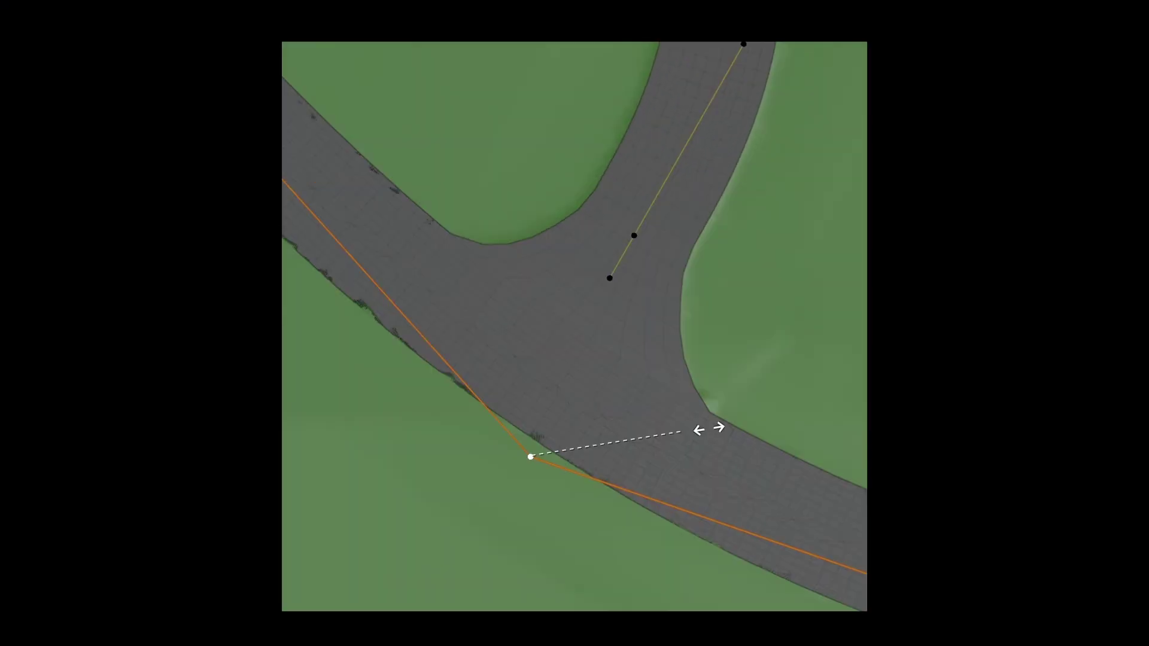
{"action": "left_click_drag", "start_coordinate": [709, 429], "coordinate": [745, 416]}
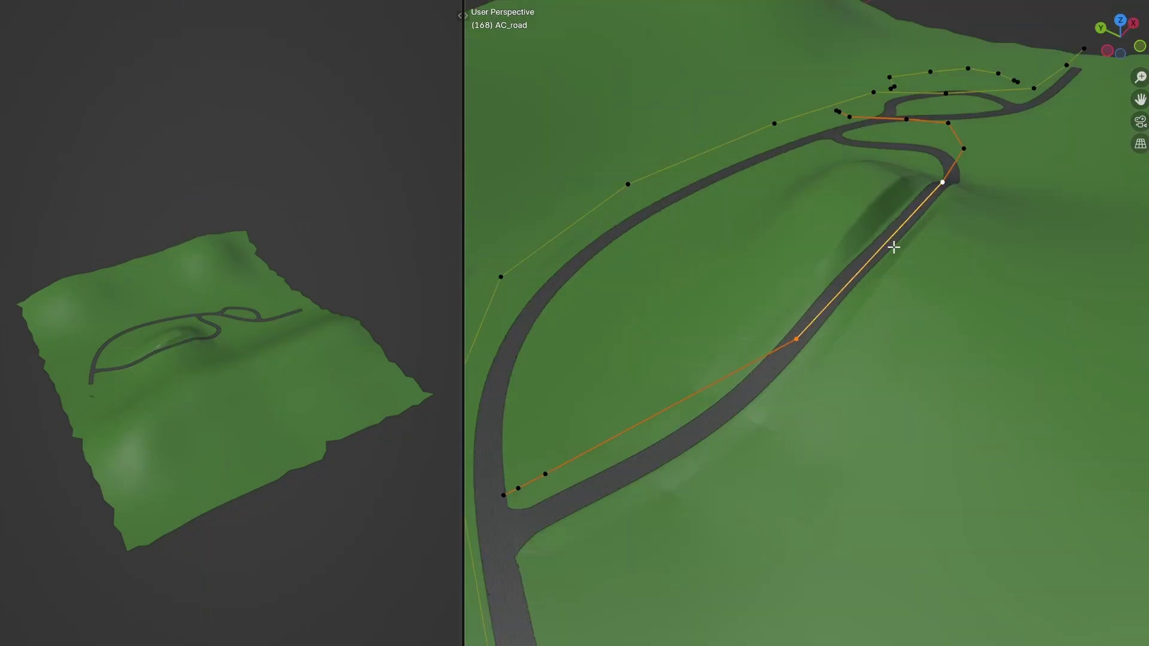
{"action": "scroll", "coordinate": [638, 297], "scroll_direction": "down", "scroll_amount": 3}
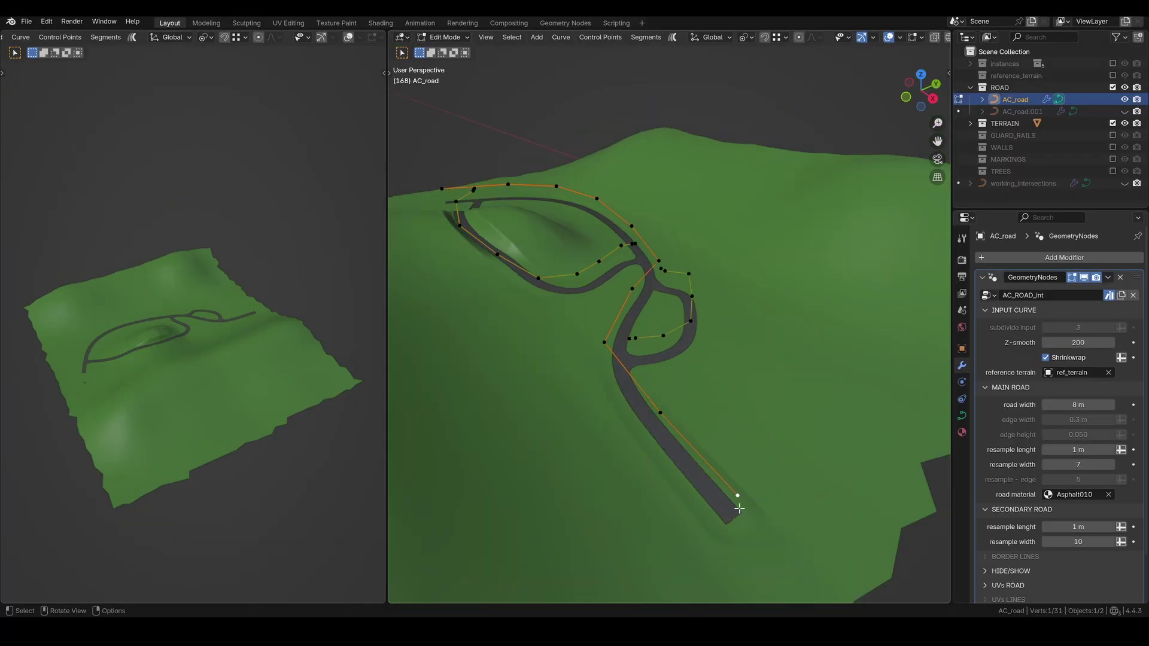